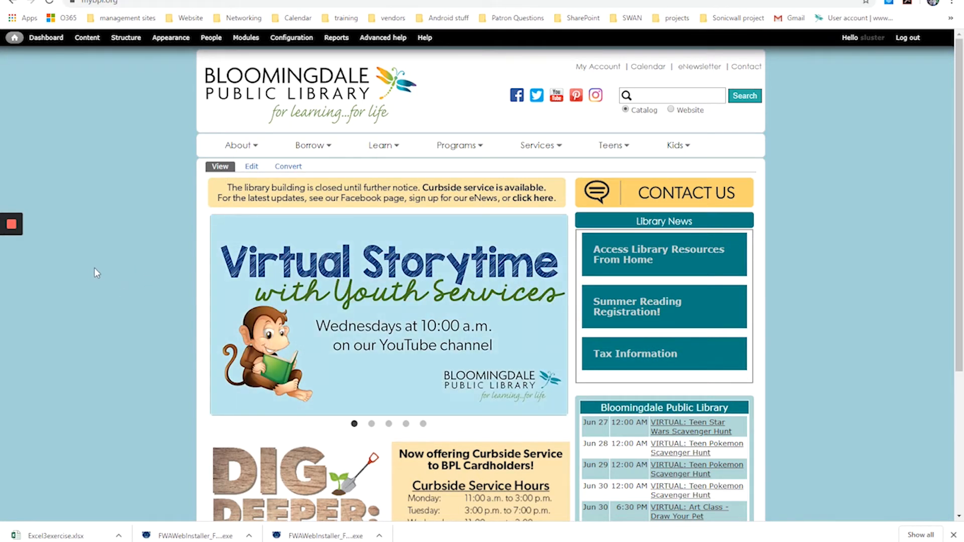
Open the Computer Classes page from the library website's computer services.
mouse_move(536, 150)
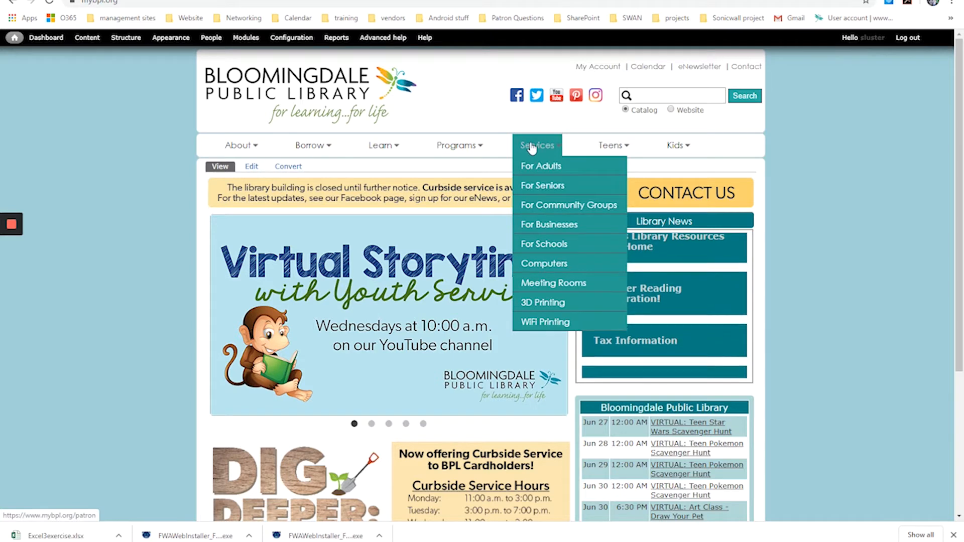
left_click(546, 266)
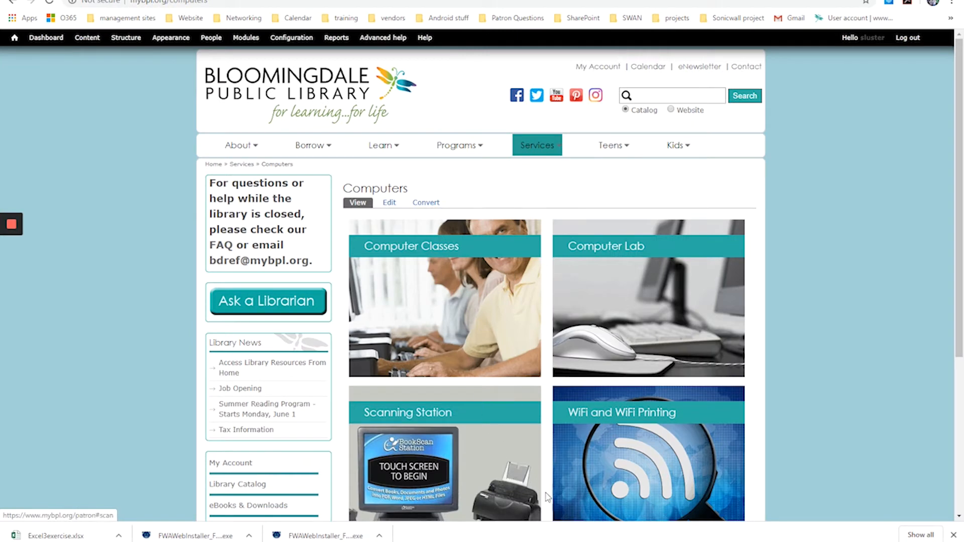
left_click(409, 282)
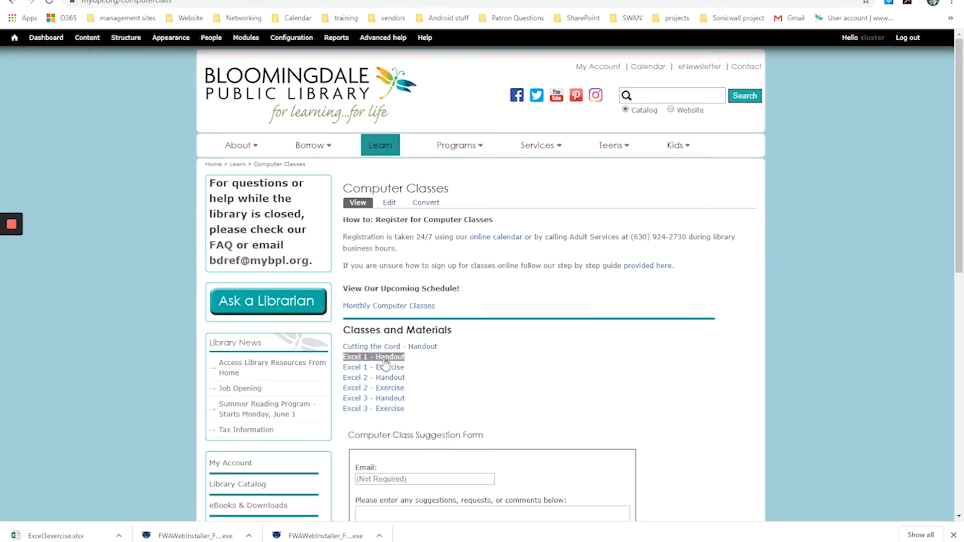
Open the Excel 3 handout, skim its lesson topics and return to the class materials page.
left_click(377, 409)
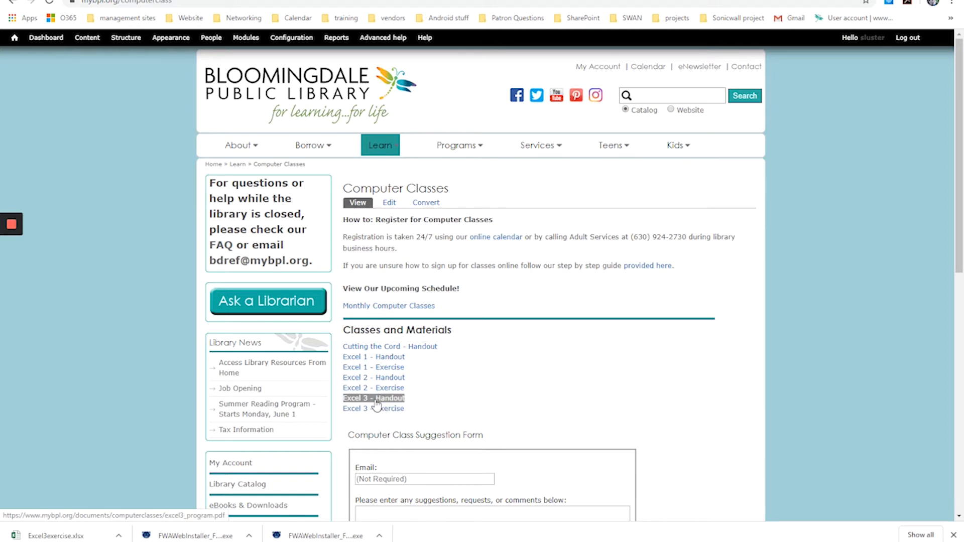
left_click(379, 399)
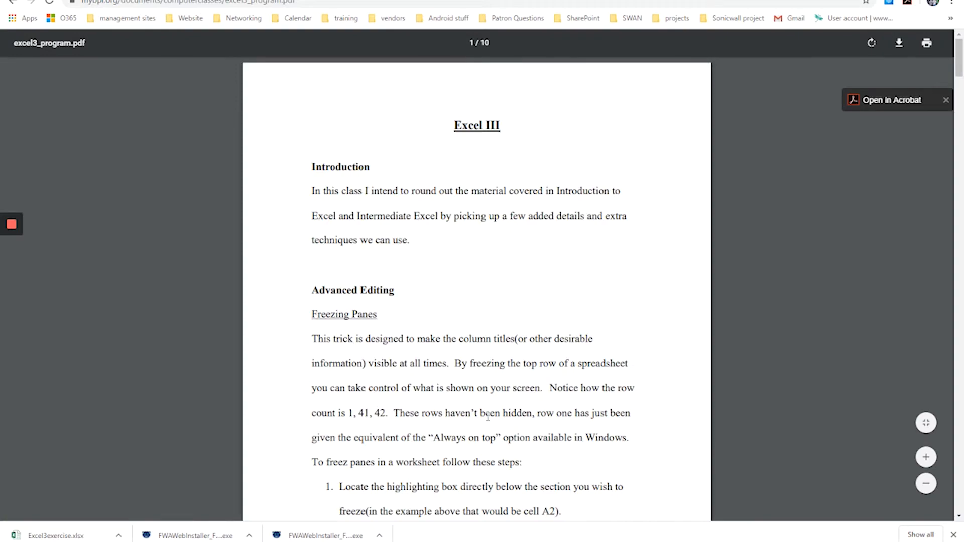
scroll(474, 296, "down", 20)
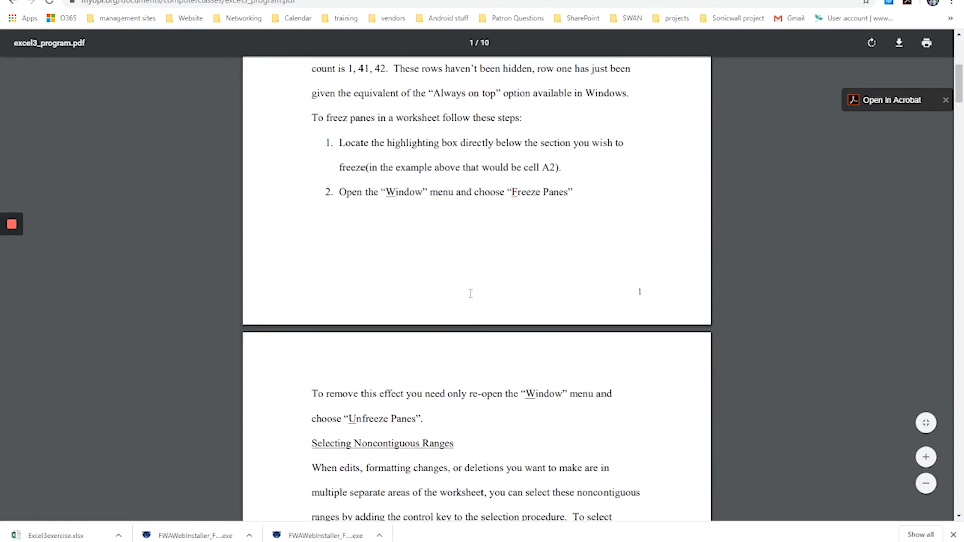
scroll(470, 298, "down", 20)
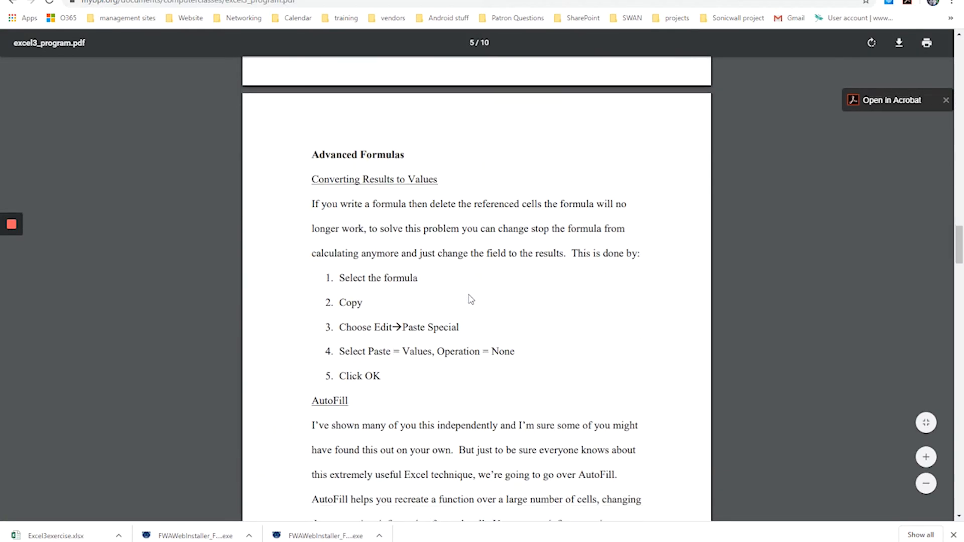
scroll(469, 298, "up", 20)
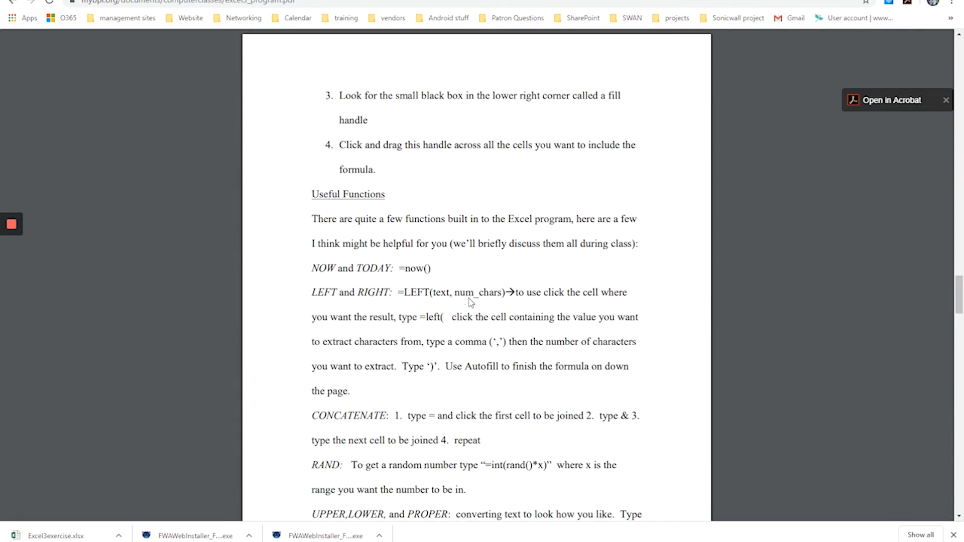
left_click(13, 2)
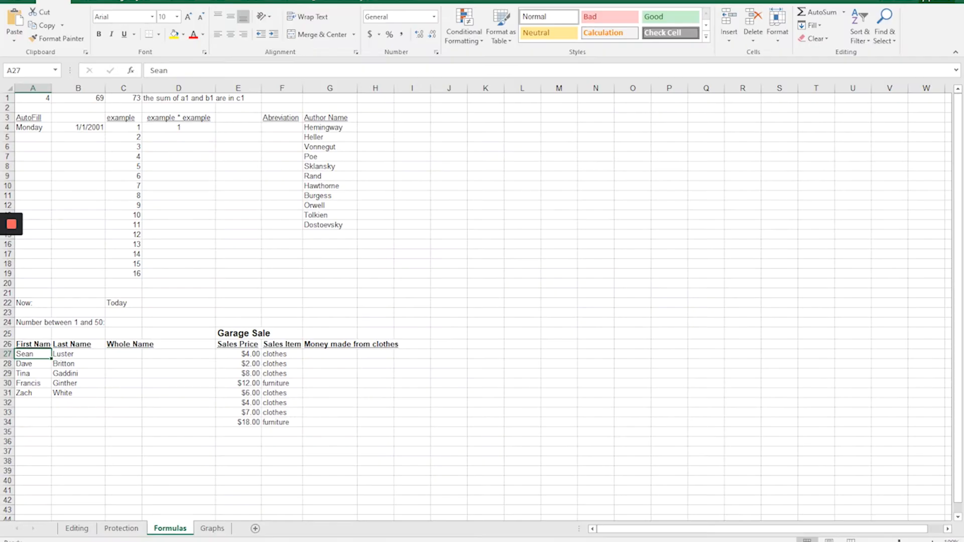
Switch to the Excel exercise workbook, open the Editing sheet and look through its contact list.
left_click(77, 530)
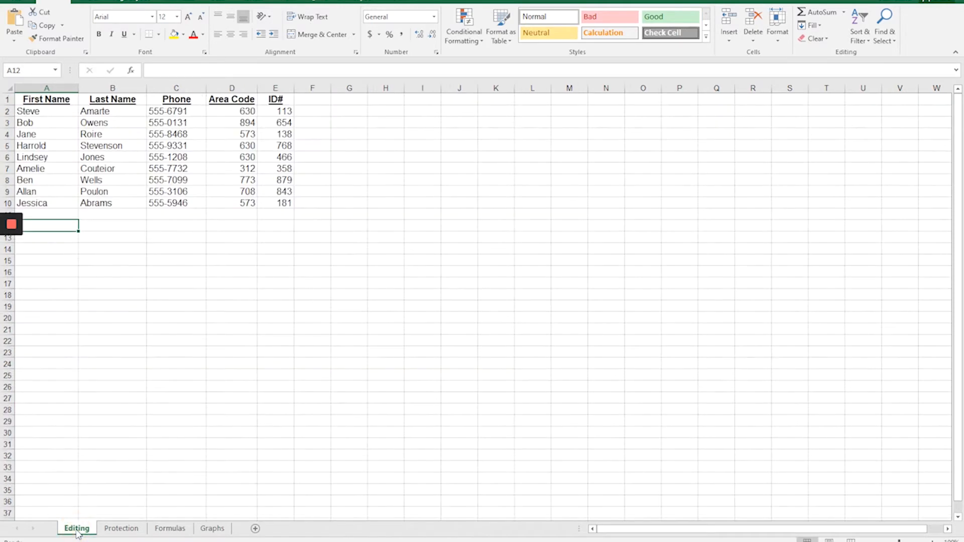
mouse_move(11, 245)
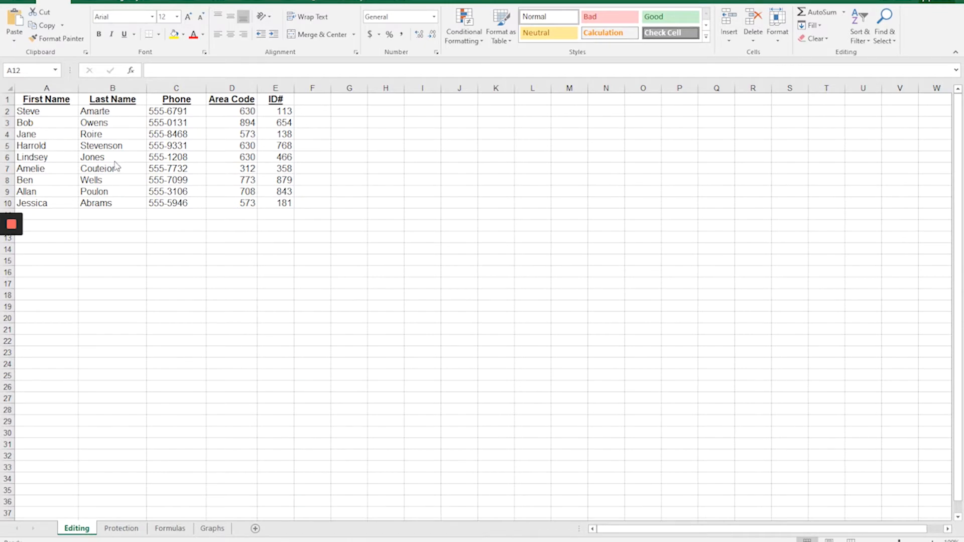
scroll(146, 226, "down", 1)
scroll(147, 225, "down", 2)
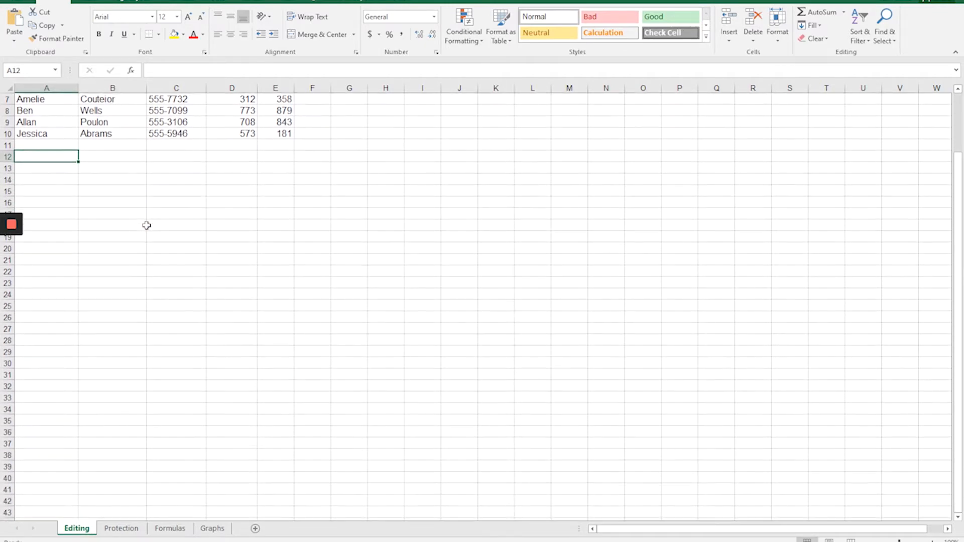
scroll(146, 226, "up", 2)
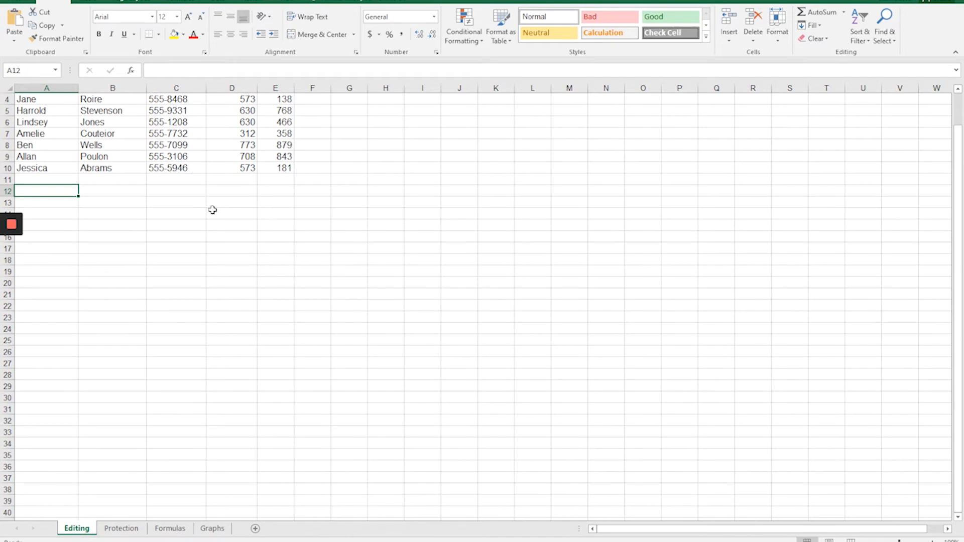
scroll(236, 176, "up", 1)
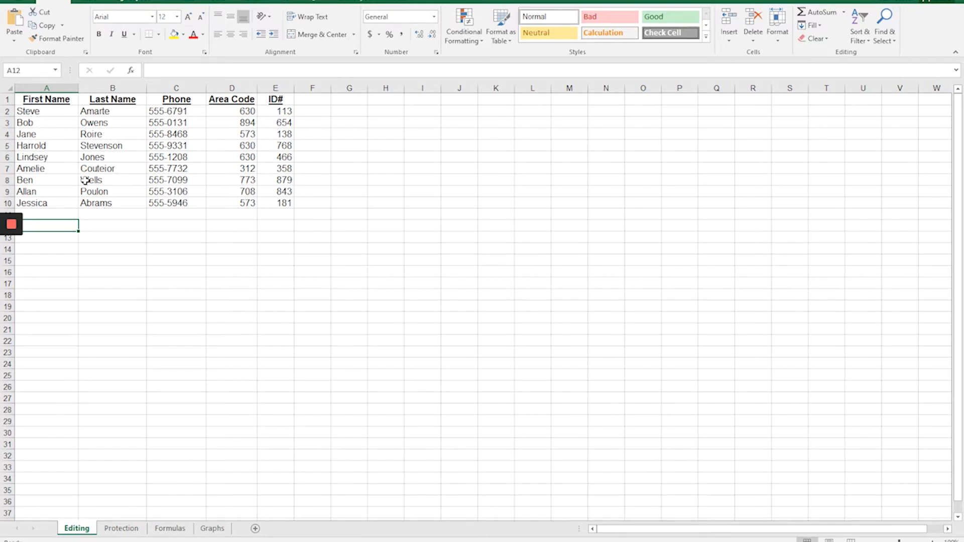
Freeze the top row of the Editing sheet and check the column headings against the rows further down.
left_click(278, 2)
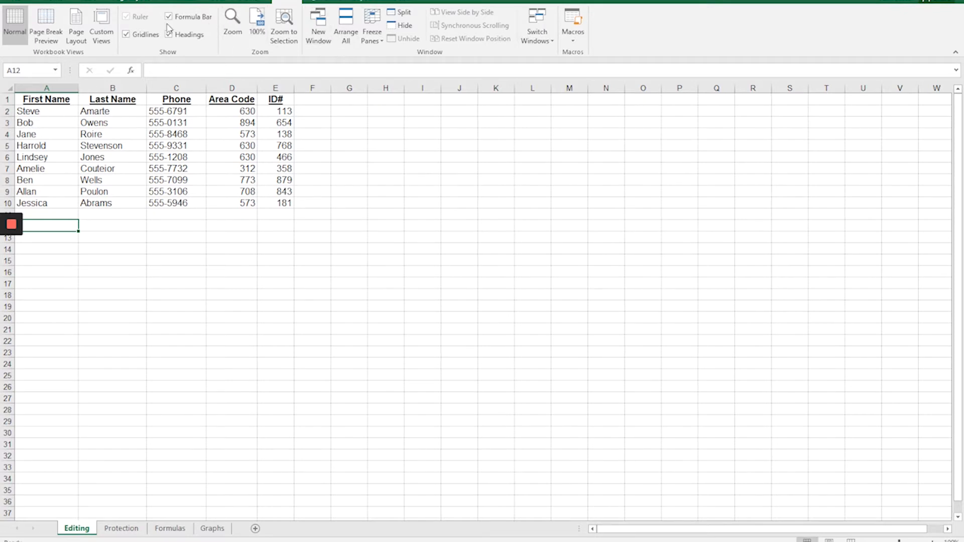
left_click(373, 40)
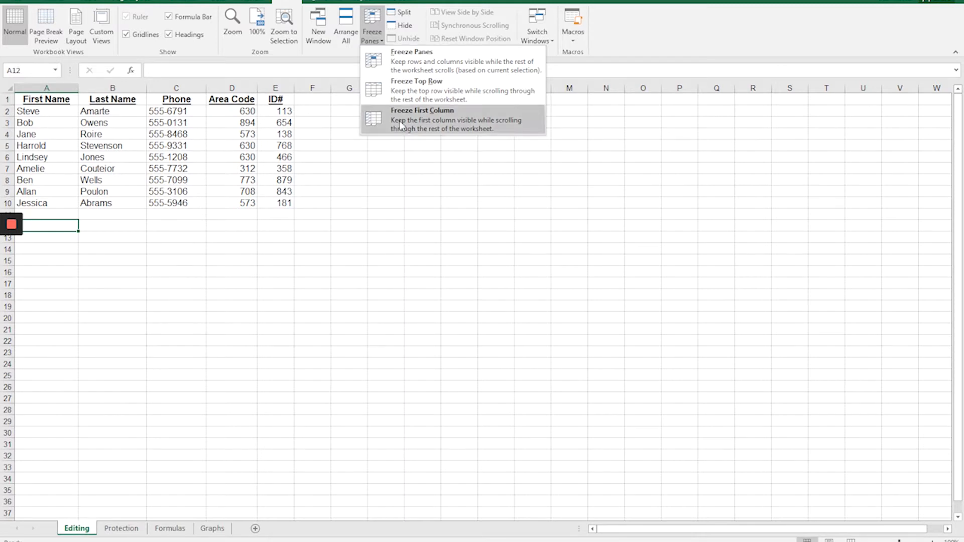
left_click(422, 93)
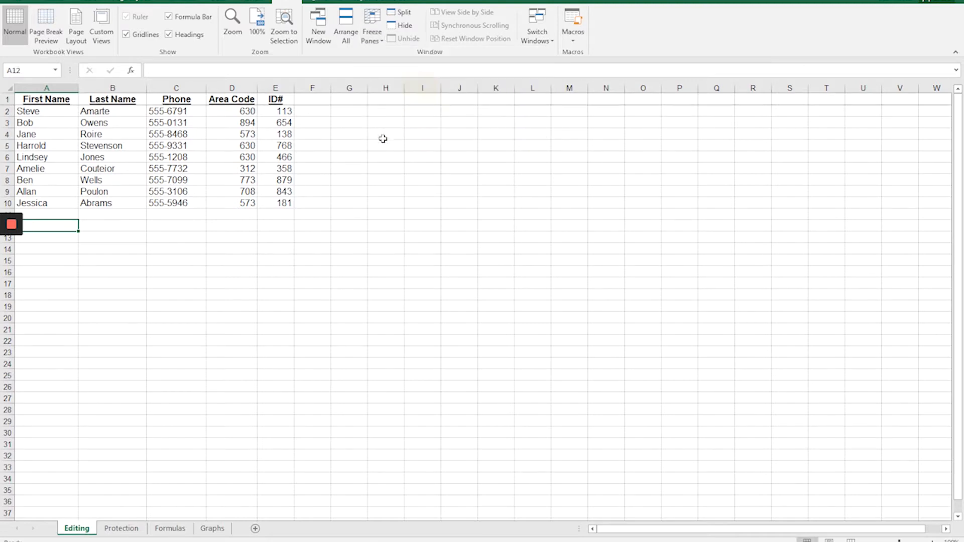
scroll(208, 190, "down", 1)
scroll(208, 190, "down", 4)
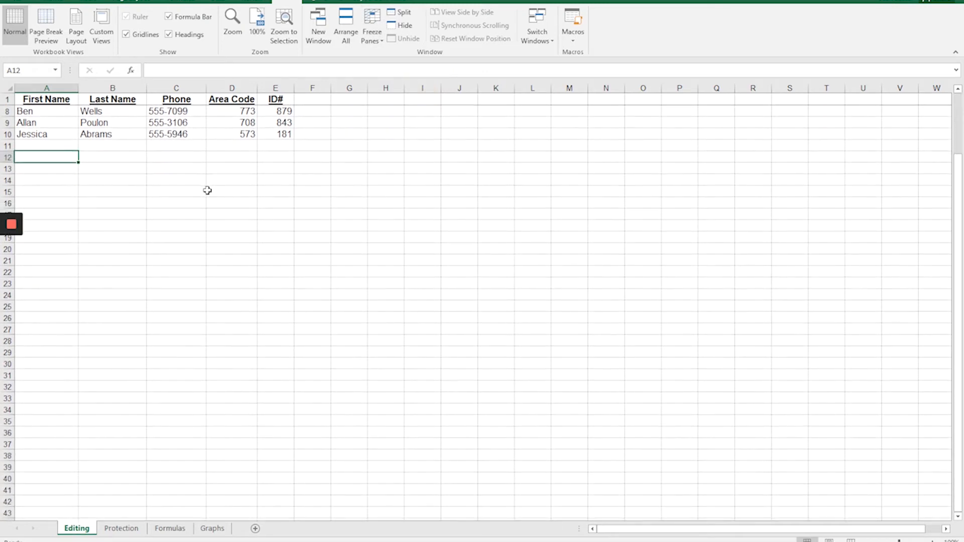
scroll(208, 193, "up", 3)
scroll(173, 287, "up", 2)
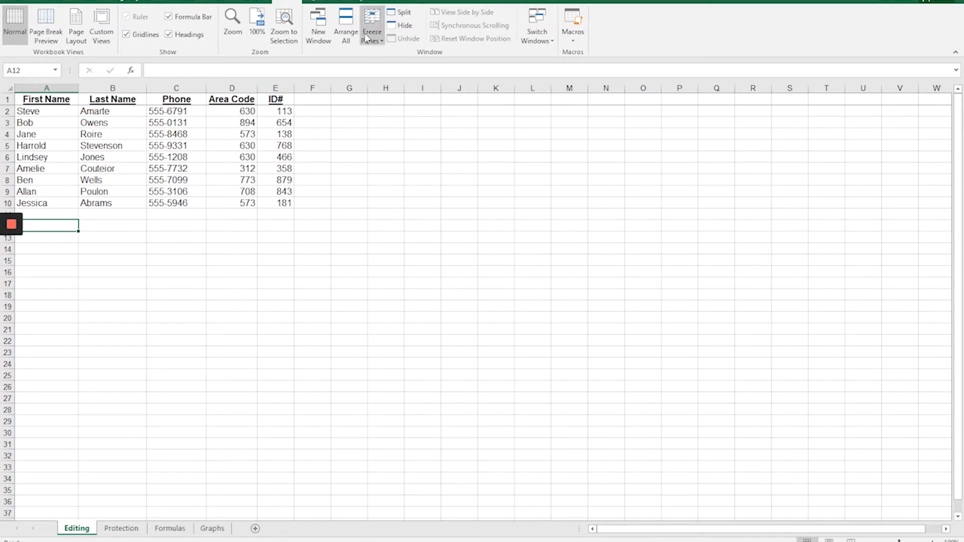
Unfreeze the panes and check how the column headings behave further down the list.
left_click(373, 23)
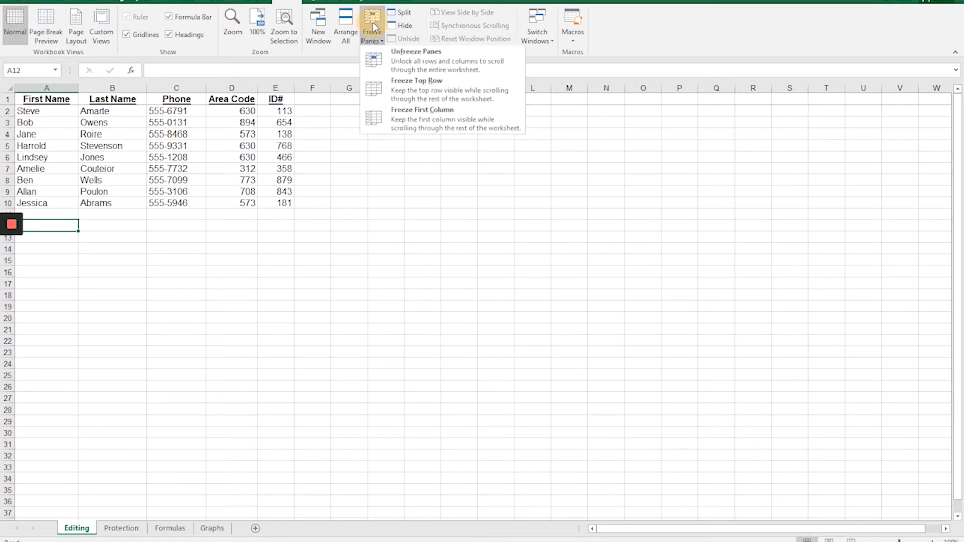
left_click(421, 62)
scroll(164, 196, "down", 1)
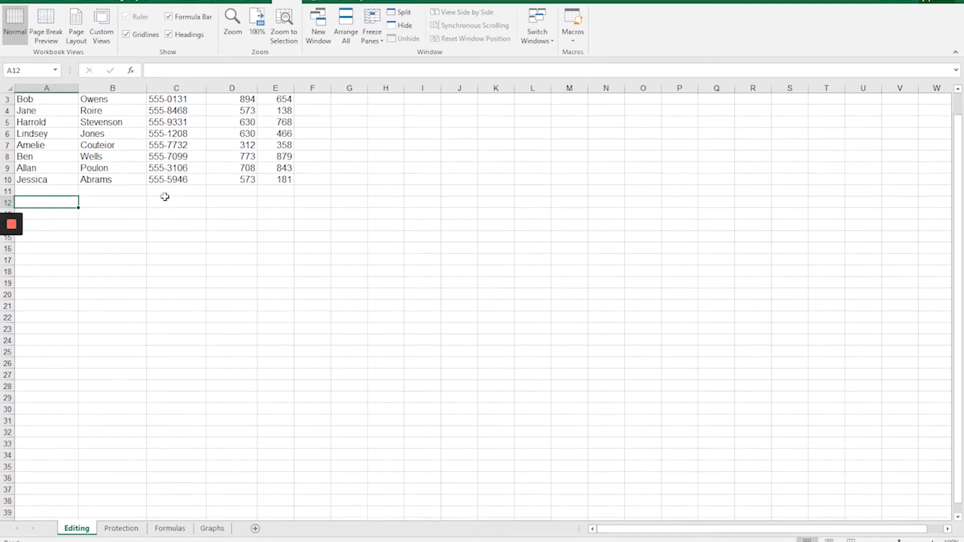
scroll(164, 197, "down", 3)
scroll(161, 211, "up", 4)
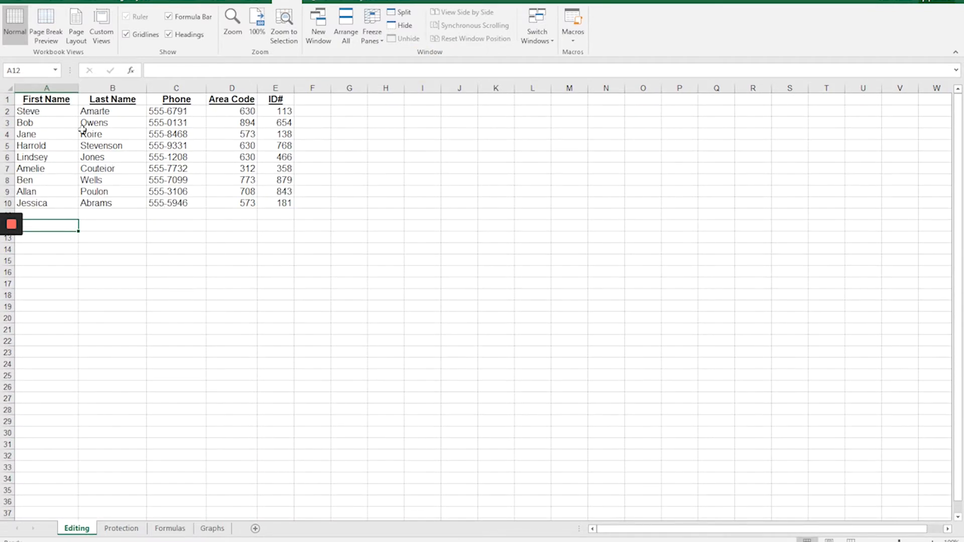
left_click(41, 113)
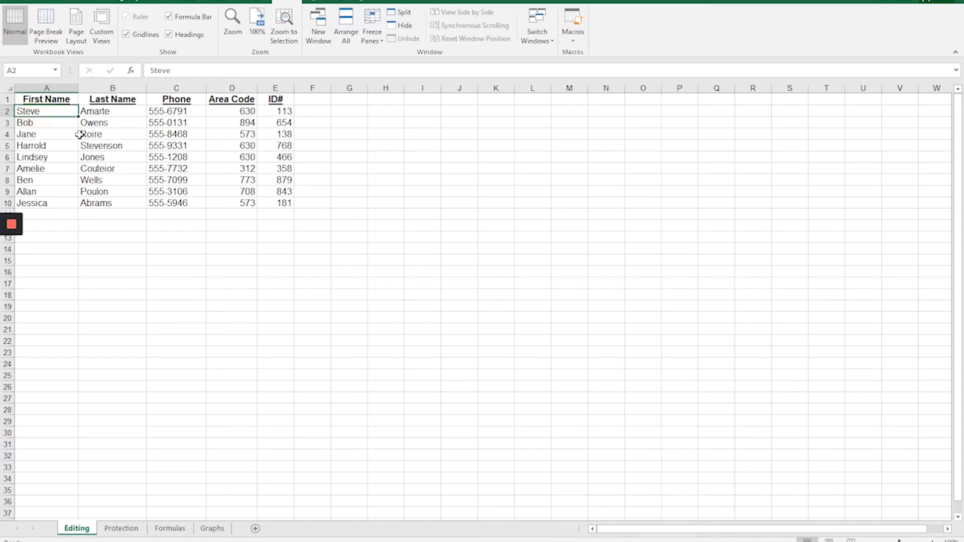
left_click(43, 111)
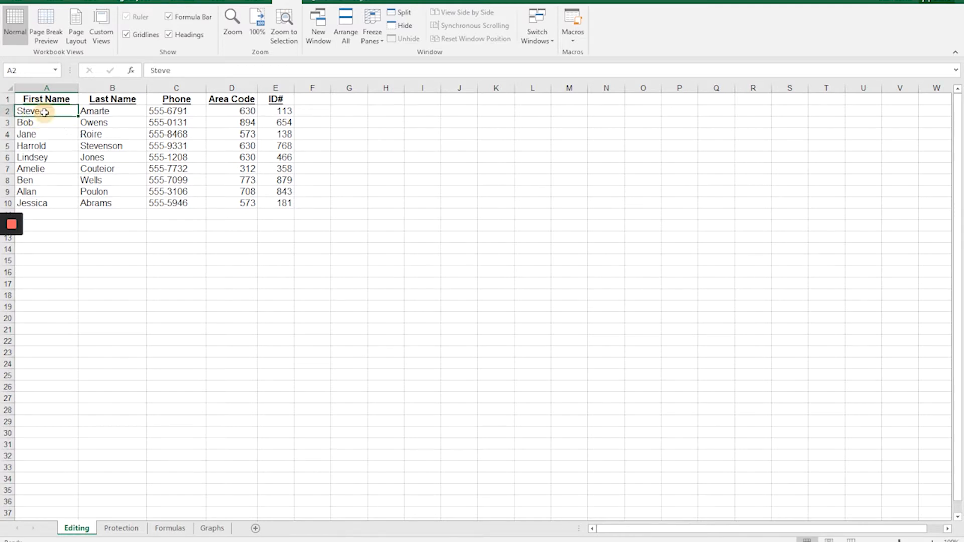
left_click(104, 112)
left_click(53, 111)
left_click(103, 112)
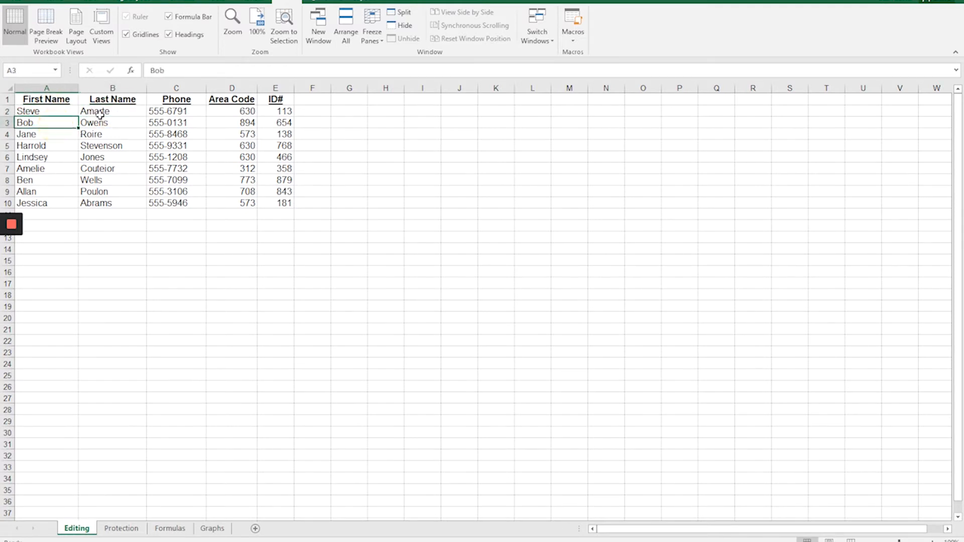
left_click(101, 123)
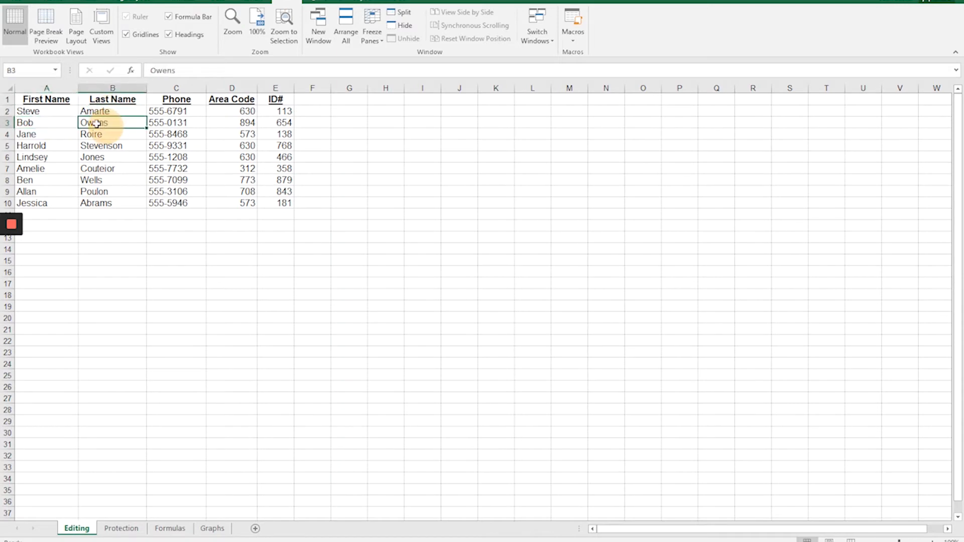
left_click(62, 116)
key("Right")
key("Right")
key("Down")
key("Down")
key("Left")
key("Left")
key("Up")
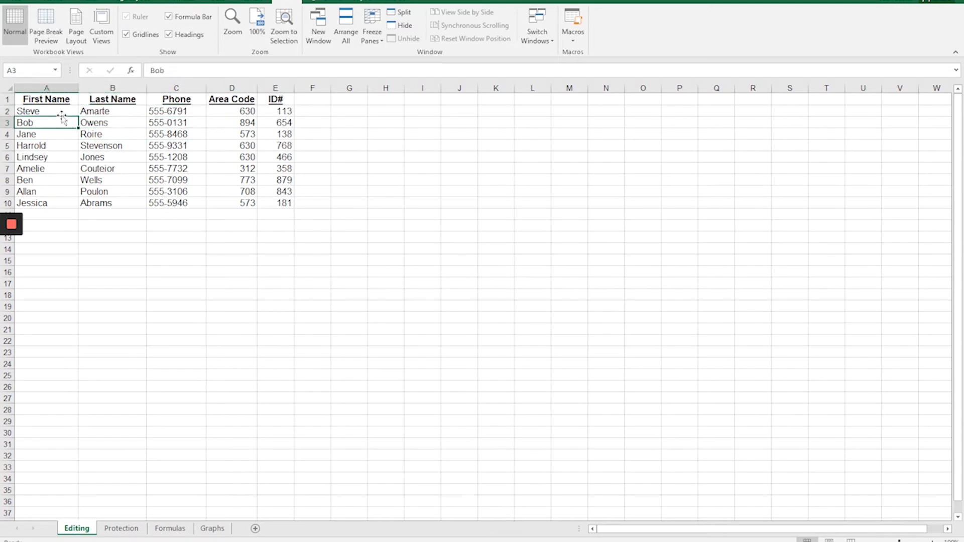
Freeze the panes at cell B2 to lock both the header row and the First Name column.
key("Up")
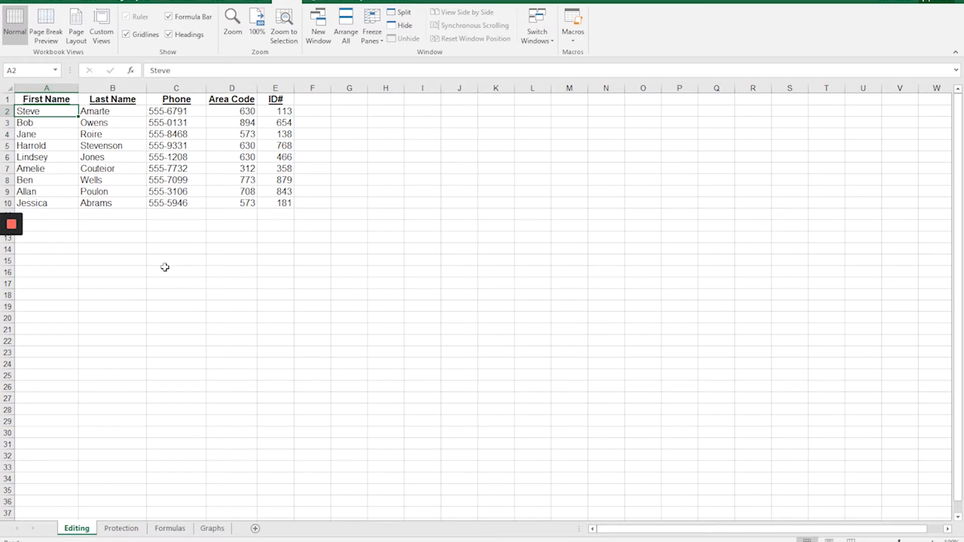
key("Right")
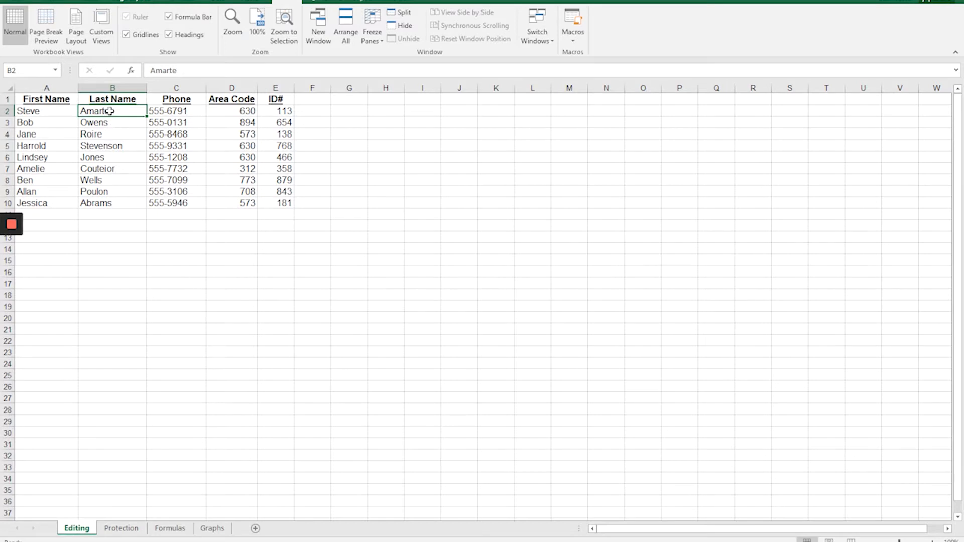
left_click(372, 31)
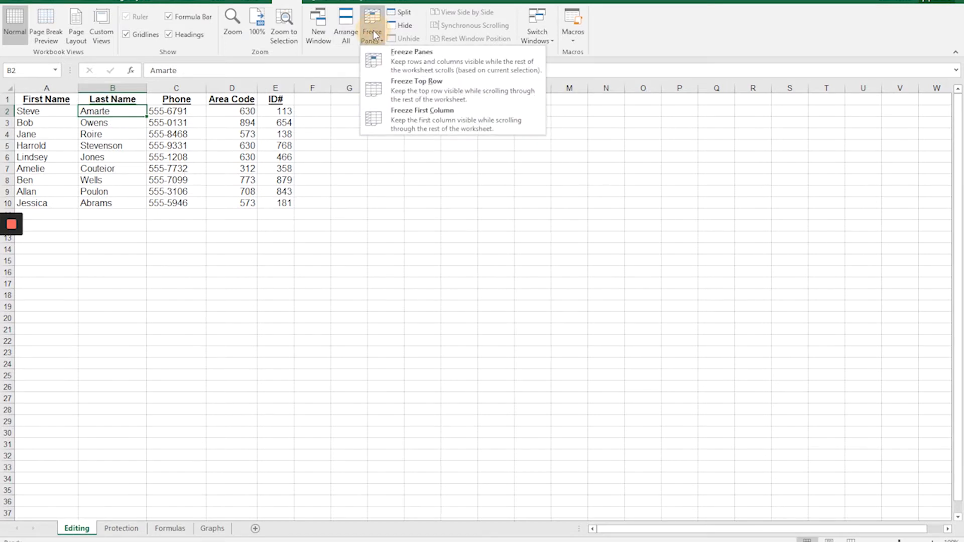
left_click(425, 68)
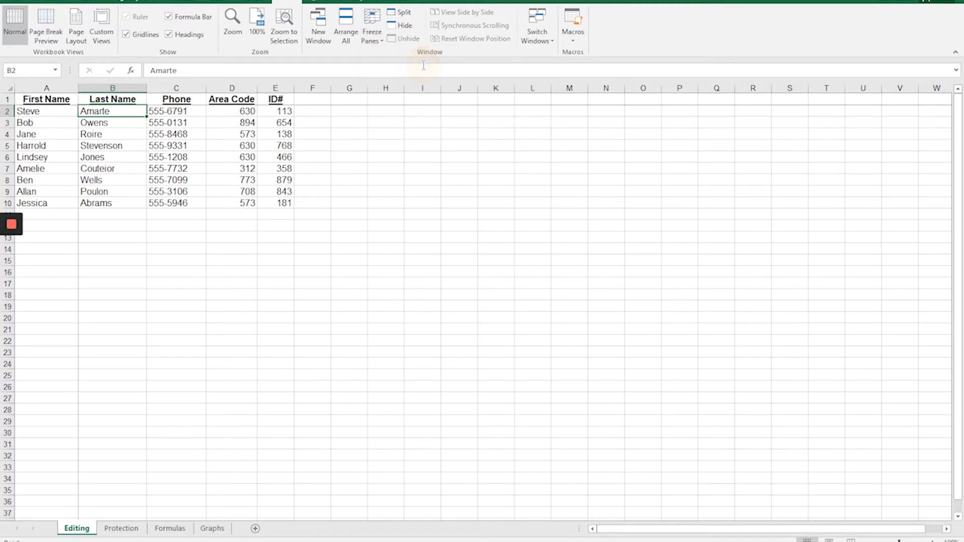
scroll(279, 239, "down", 5)
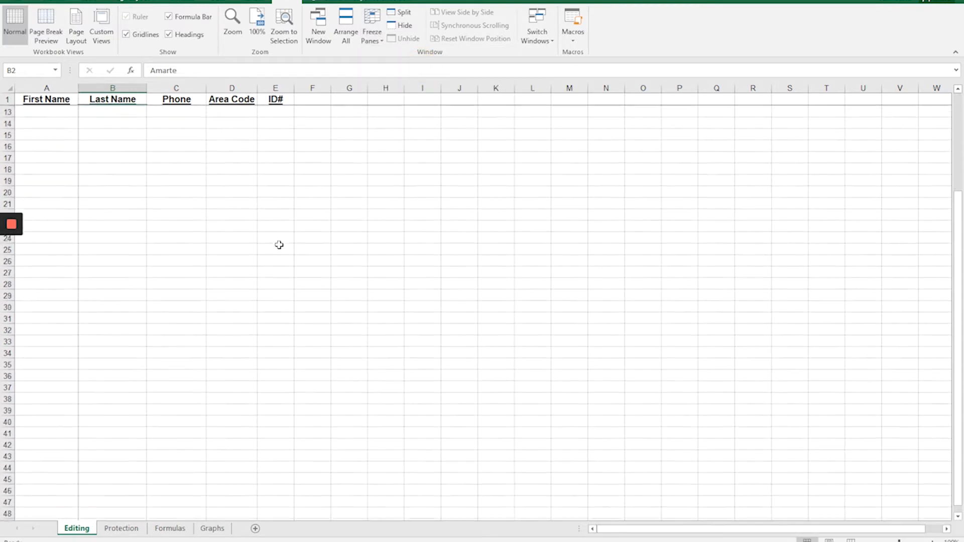
scroll(277, 256, "up", 5)
Check the frozen First Name column by moving along row 2 past column AW and back to cell A2.
key("Right")
key("Right")
key("Right")
key("Right")
key("Right")
key("Right")
key("Right")
key("Right")
key("Right")
key("Right")
key("Right")
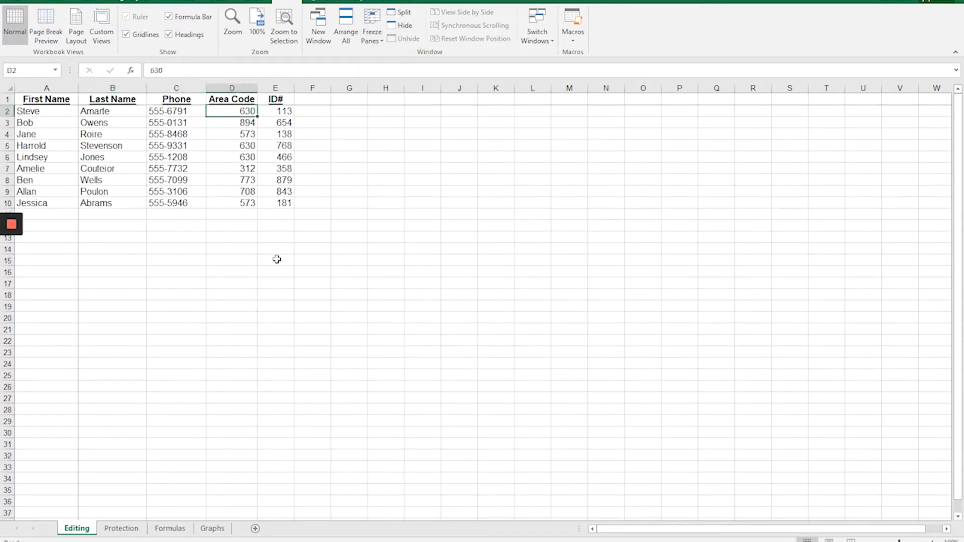
key("Right")
key("Right")
key("Right")
key("Right")
key("Right")
key("Right")
key("Right")
key("Right")
key("Right")
key("Right")
key("Right")
key("Right")
key("Right")
key("Right")
key("Right")
key("Right")
key("Right")
key("Right")
key("Right")
key("Right")
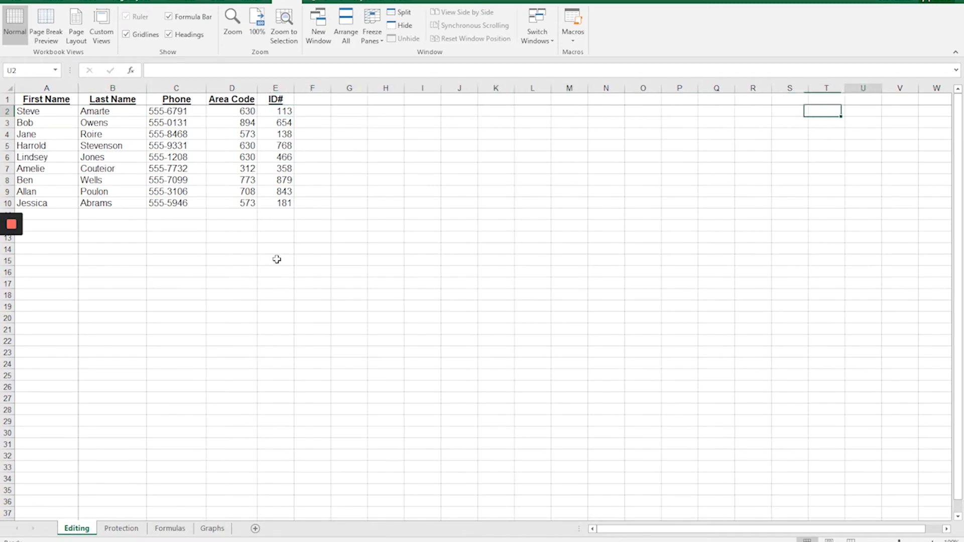
key("Left")
key("Left")
key("Left")
key("Left")
key("Left")
key("Left")
key("Left")
key("Left")
key("Left")
key("Left")
key("Left")
key("Left")
key("Left")
key("Left")
key("Left")
key("Left")
key("Left")
key("Left")
key("Left")
key("Left")
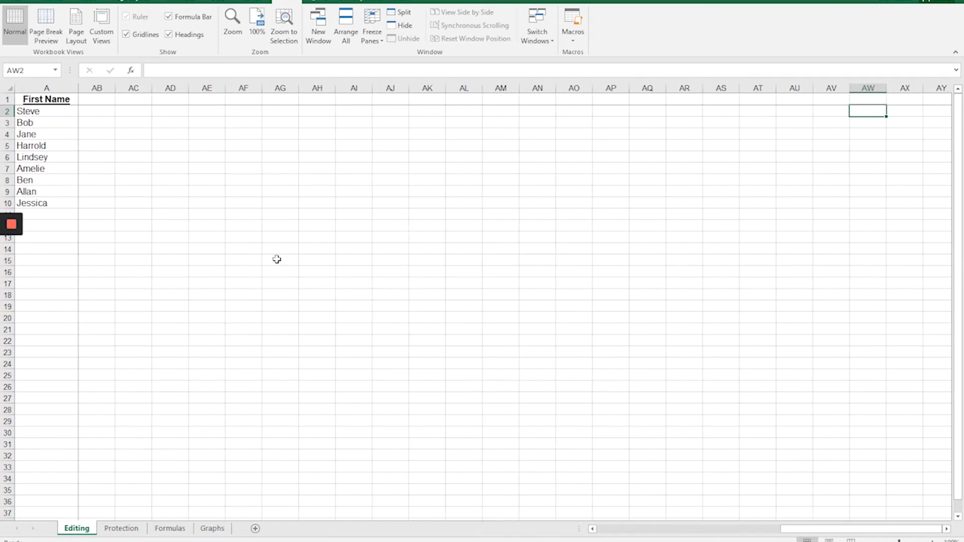
key("Left")
key("Left")
key("Left")
key("Left")
key("Left")
key("Left")
key("Left")
key("Left")
key("Left")
key("Left")
key("Left")
key("Left")
key("Left")
key("Left")
key("Left")
key("Left")
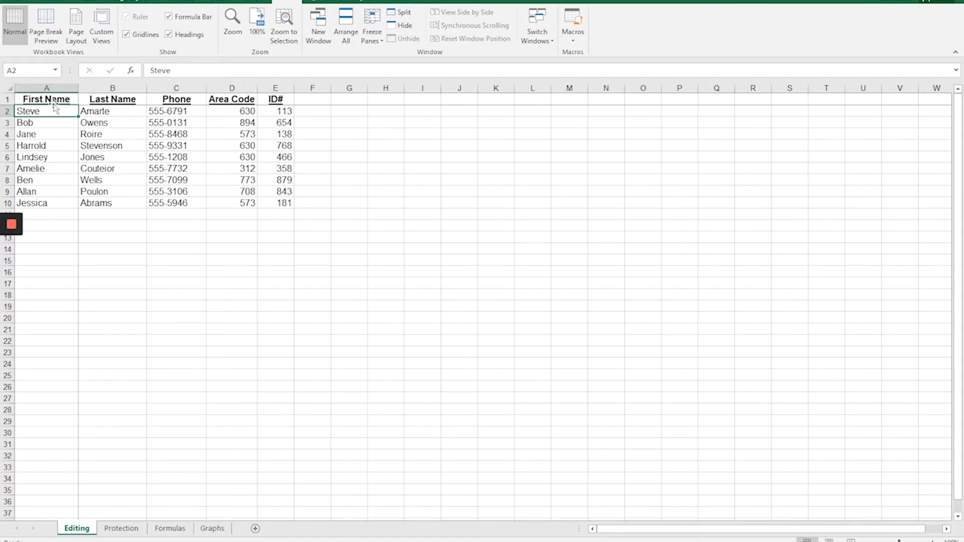
Unfreeze the panes, freeze only the top row of the Editing sheet, and check how the header row behaves.
left_click(372, 27)
left_click(408, 64)
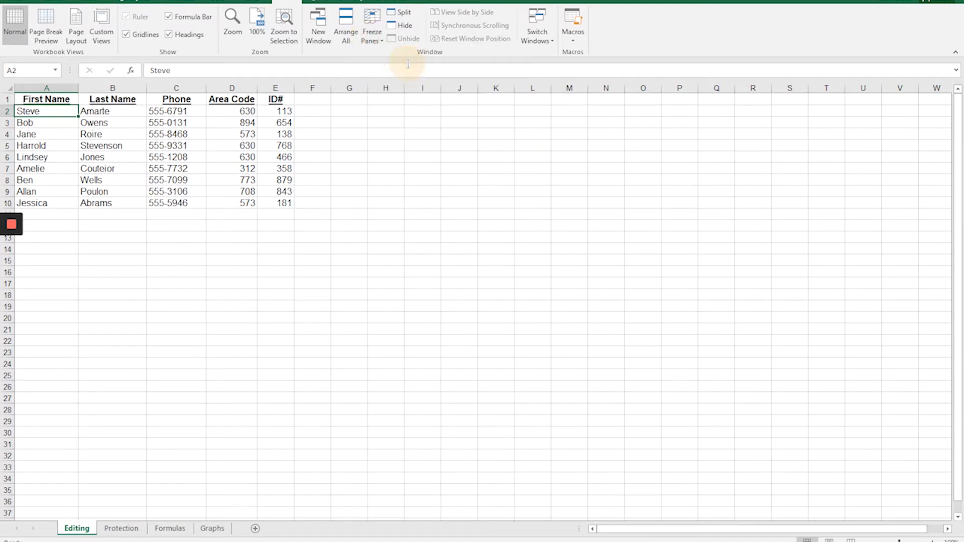
left_click(371, 31)
left_click(426, 95)
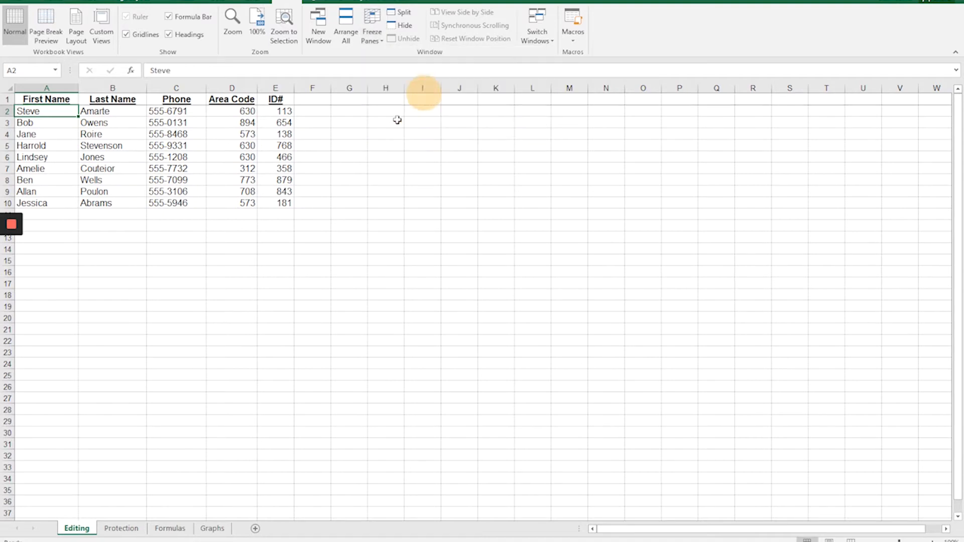
scroll(247, 222, "down", 4)
scroll(246, 228, "up", 4)
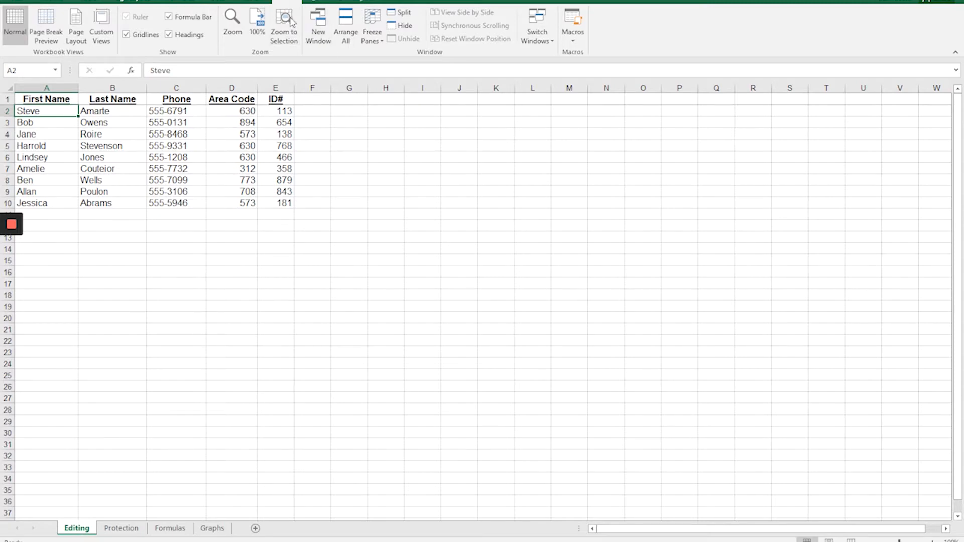
left_click(372, 28)
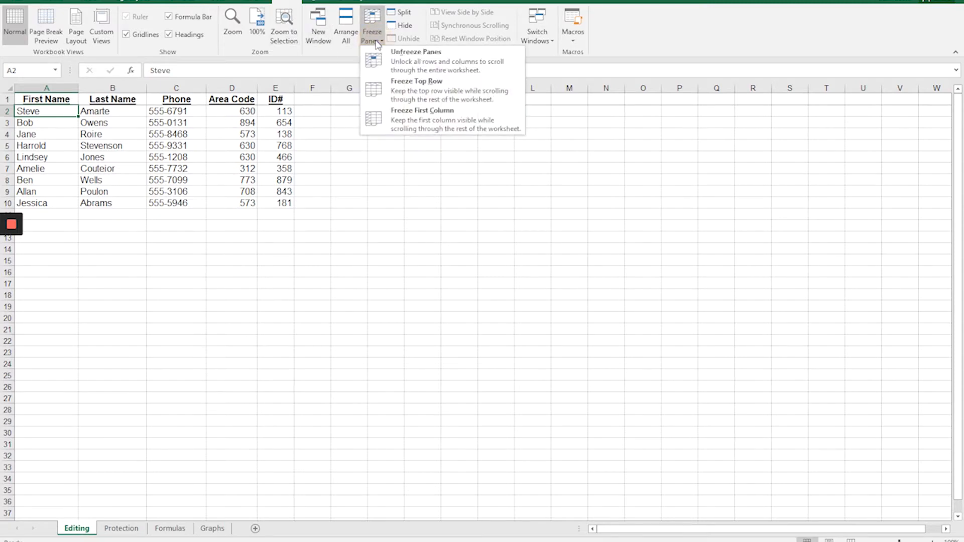
left_click(413, 90)
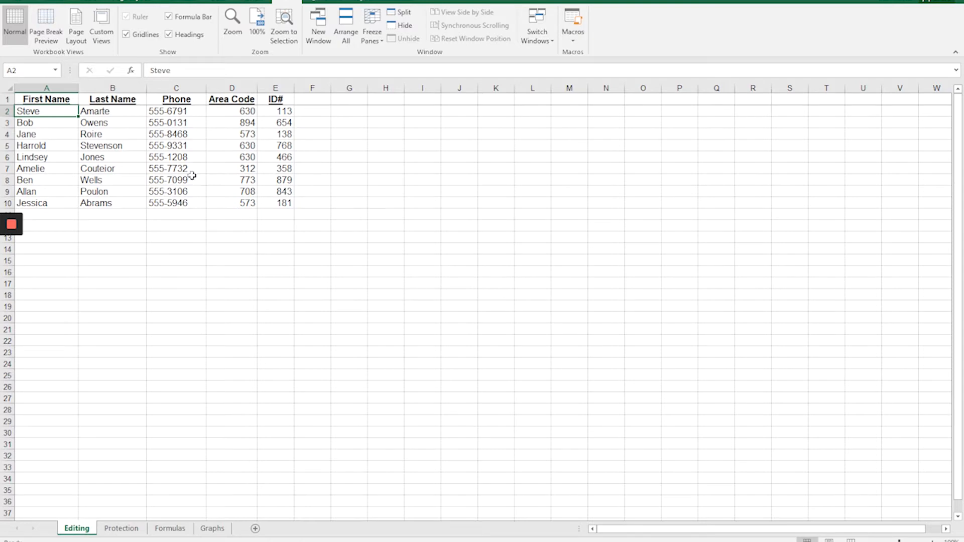
Try out the basic selections: cell B4, all of row 1, all of column A, the entire sheet, and the range A2:E10.
left_click(104, 133)
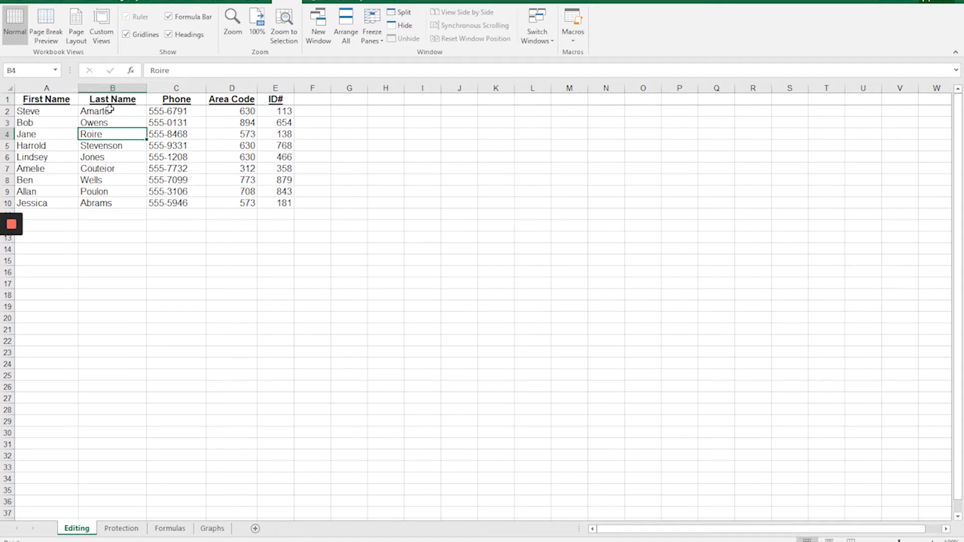
left_click(4, 99)
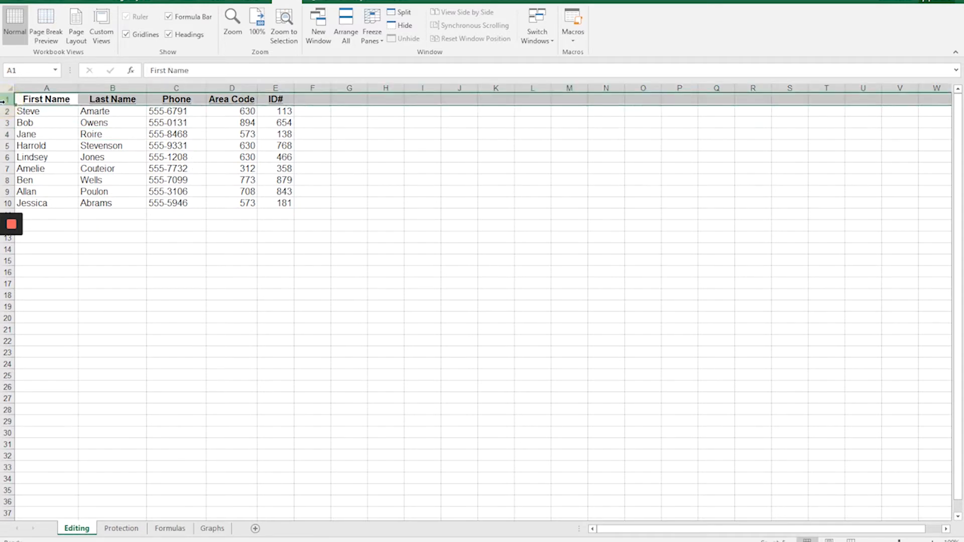
left_click(43, 87)
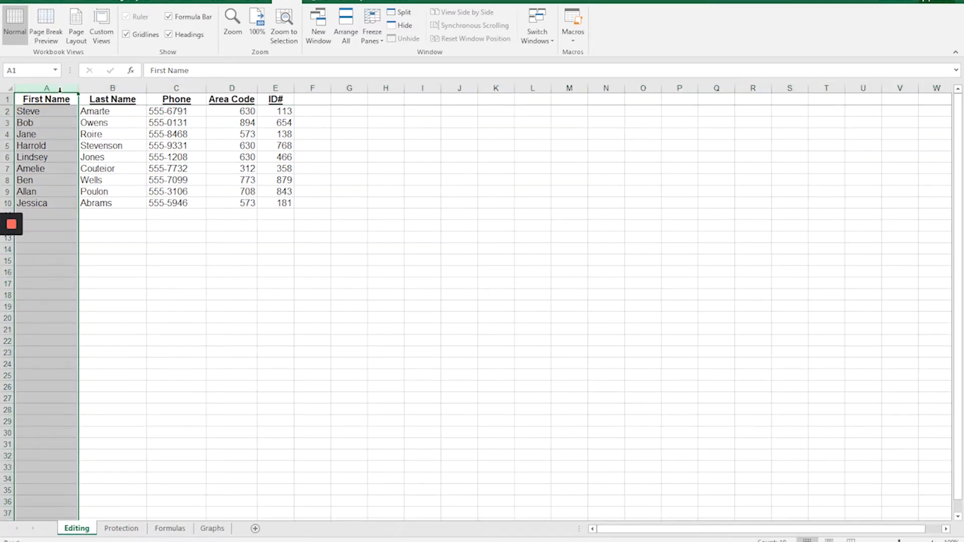
left_click(7, 89)
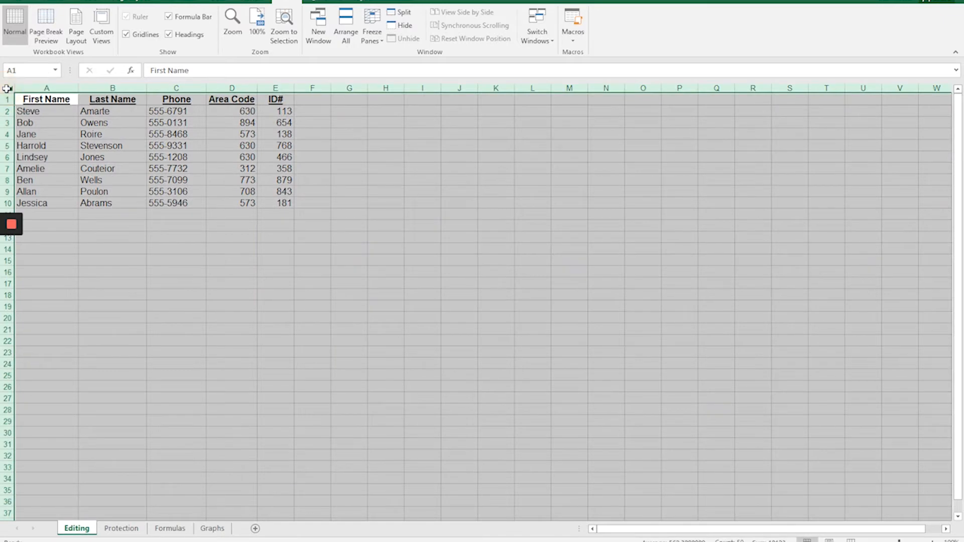
left_click(127, 132)
mouse_move(127, 133)
left_mouse_down()
mouse_move(172, 168)
mouse_move(254, 198)
mouse_move(122, 145)
left_mouse_up()
left_click_drag(37, 113, 282, 202)
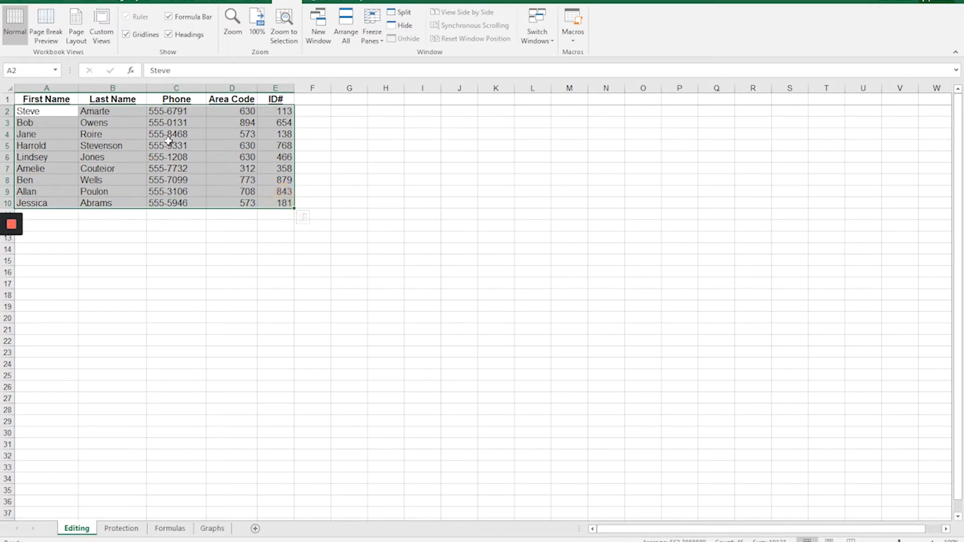
left_click(169, 145)
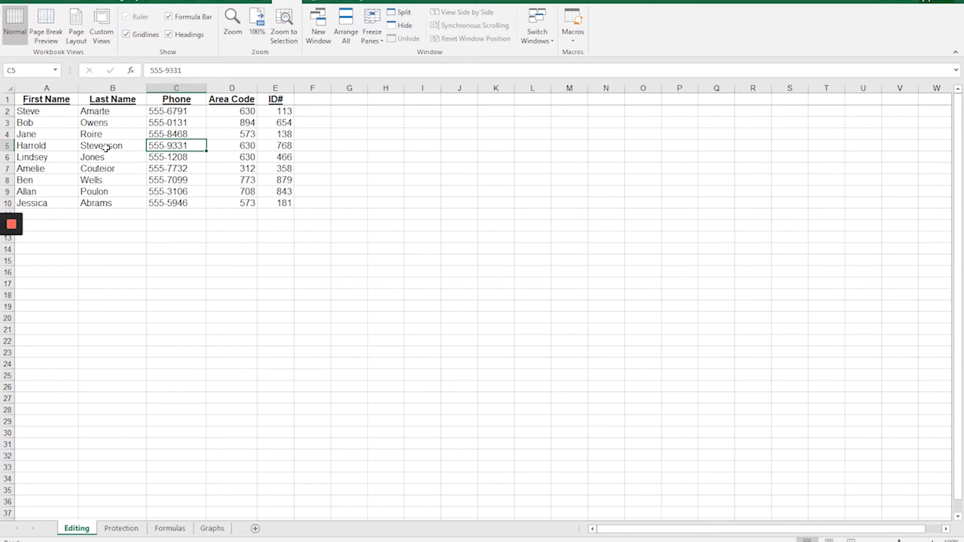
Select the non-adjacent rows 5 and 8 together, leaving out the rows between them.
left_click(50, 144)
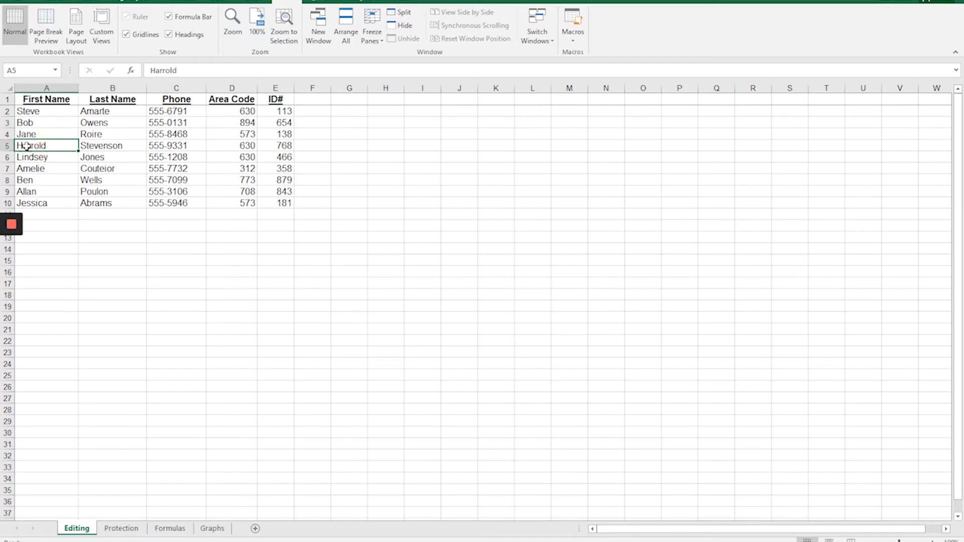
left_click(4, 145)
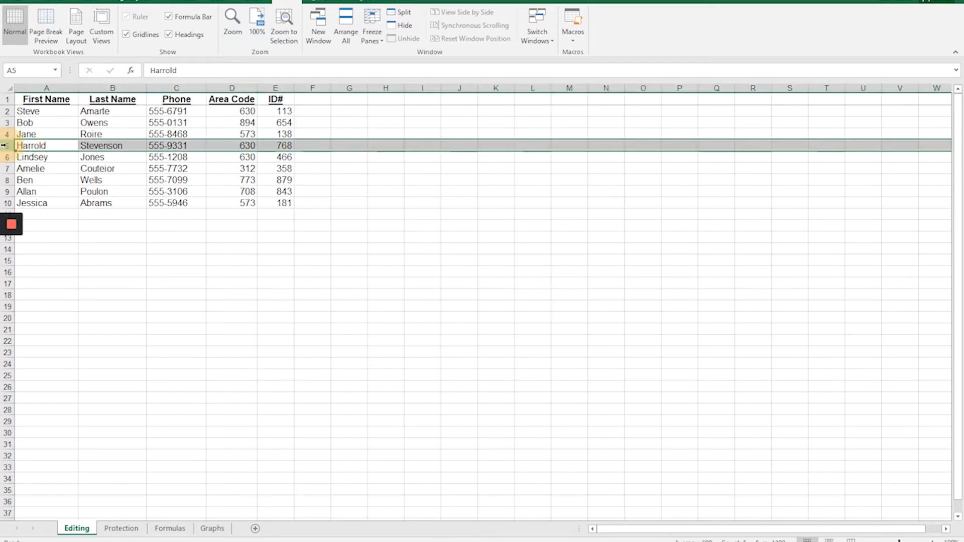
left_click(25, 181)
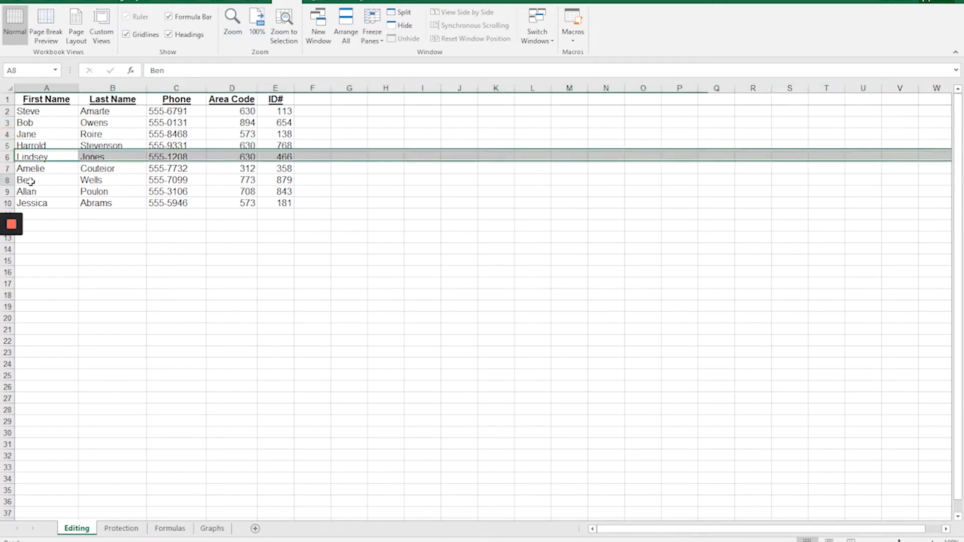
left_click(10, 145)
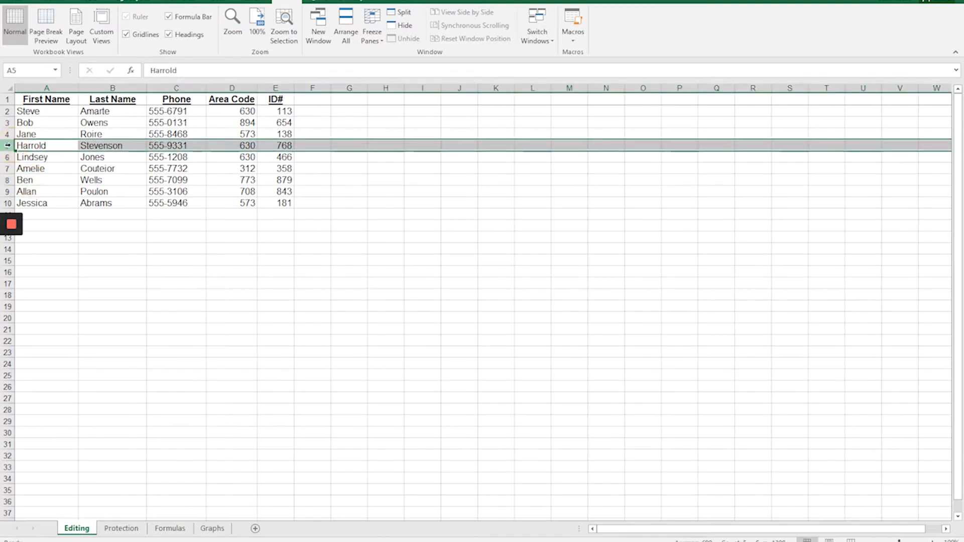
left_click(8, 180)
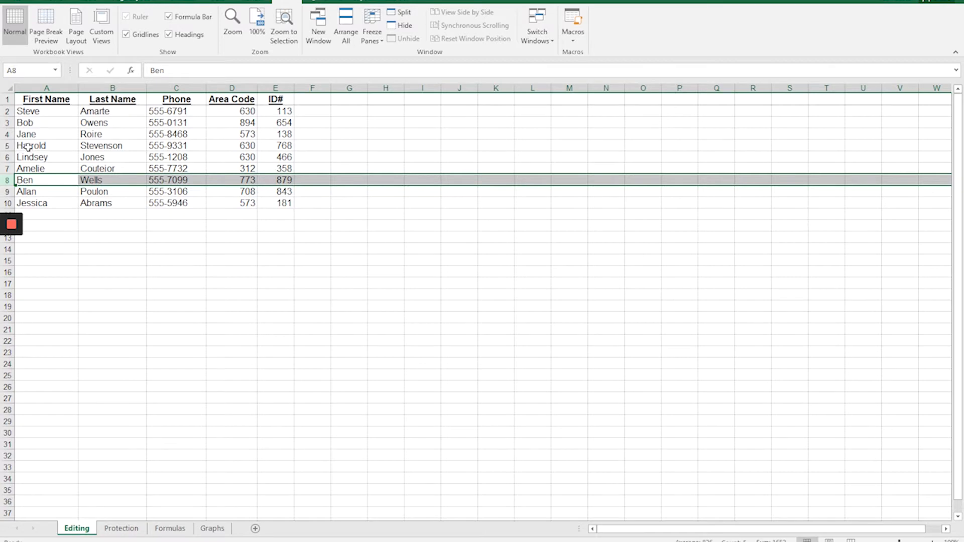
left_click(4, 145, "ctrl")
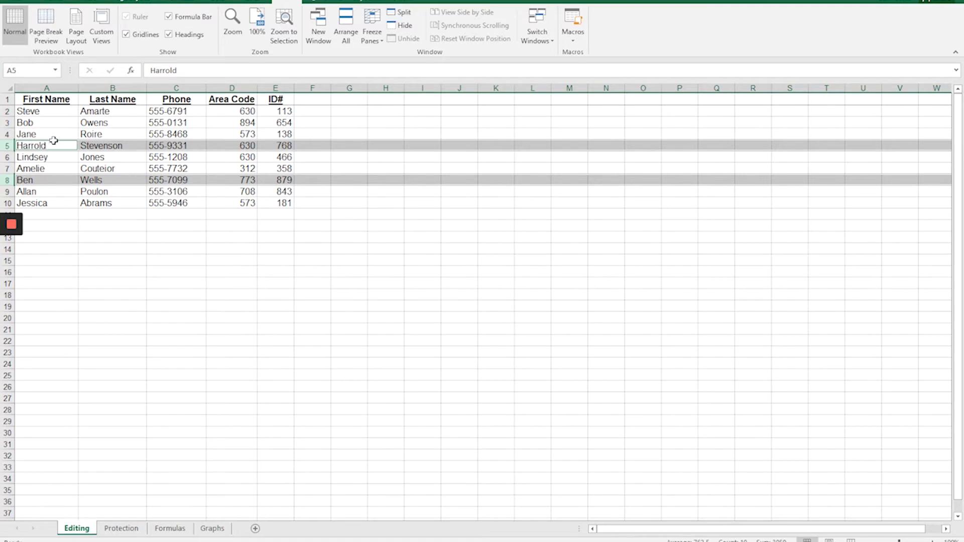
Select the scattered cells A3, B7, C4, D8, E9, E5, C9, A9 and A5 together as one multiple selection.
left_click(45, 124)
left_click(115, 168, "ctrl")
left_click(180, 134, "ctrl")
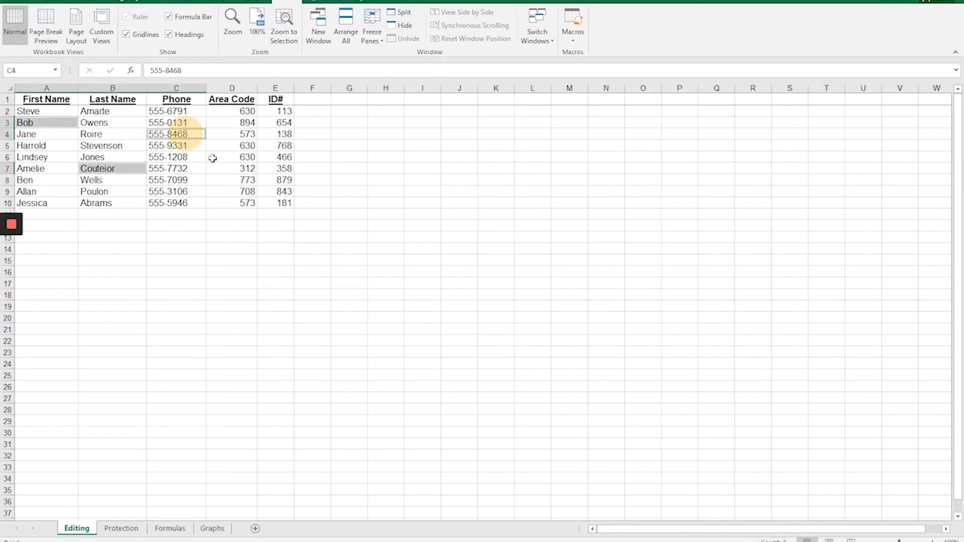
left_click(248, 180, "ctrl")
left_click(292, 191, "ctrl")
left_click(284, 146, "ctrl")
left_click(192, 190, "ctrl")
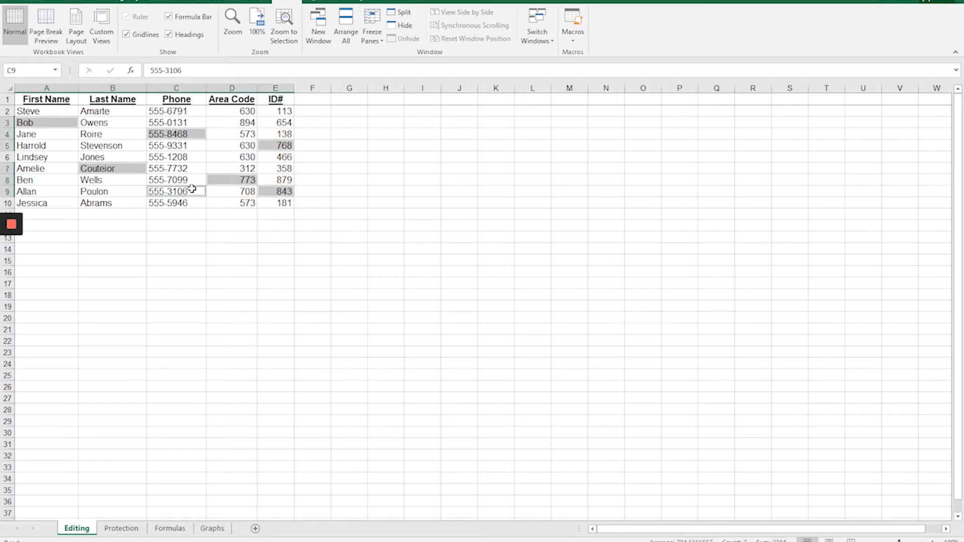
left_click(48, 190, "ctrl")
left_click(47, 146, "ctrl")
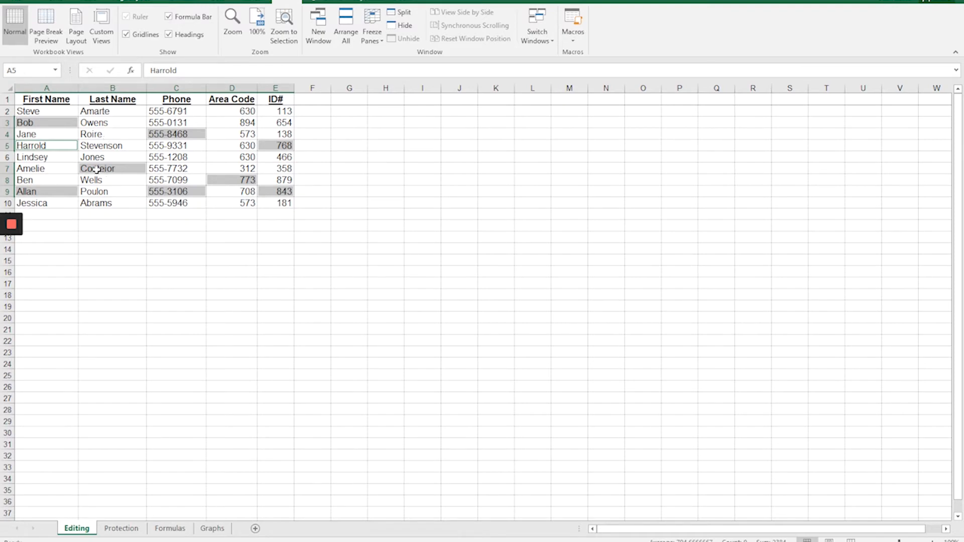
Fill the non-adjacent columns A, C and E with the lightest green theme color.
left_click(46, 86)
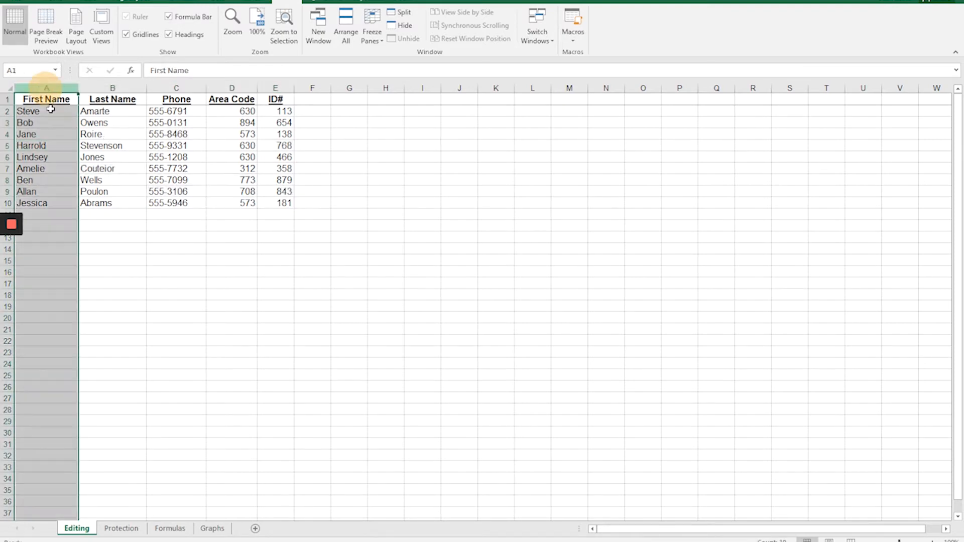
left_click(163, 87, "ctrl")
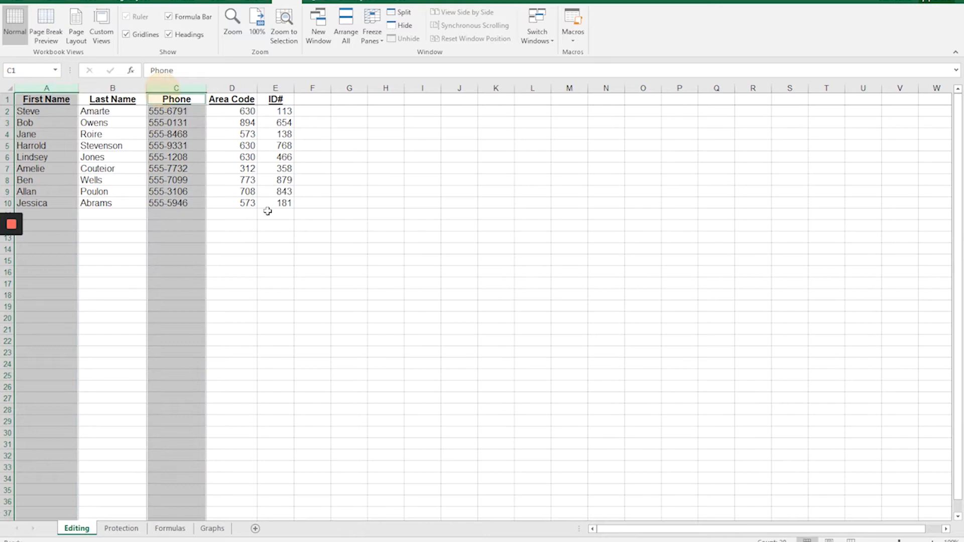
left_click(265, 88, "ctrl")
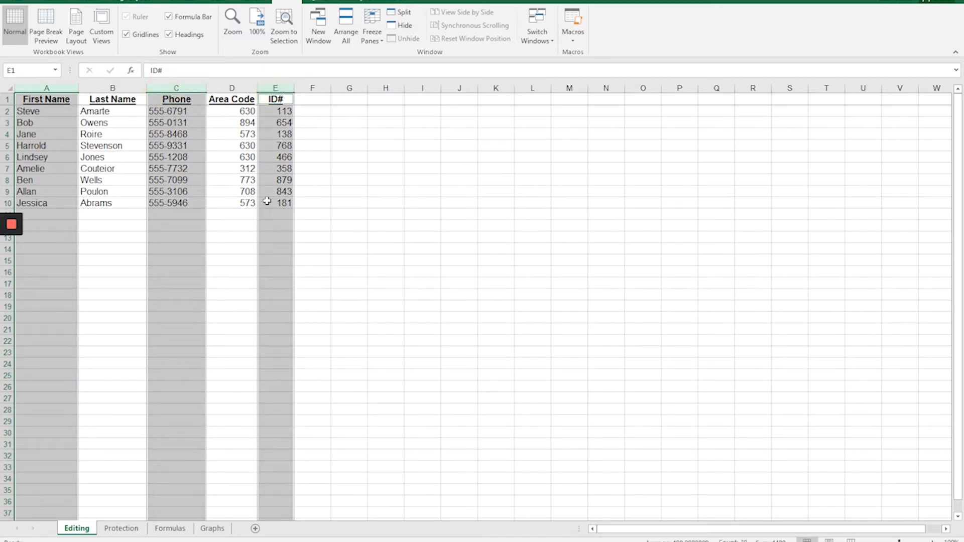
left_click(55, 2)
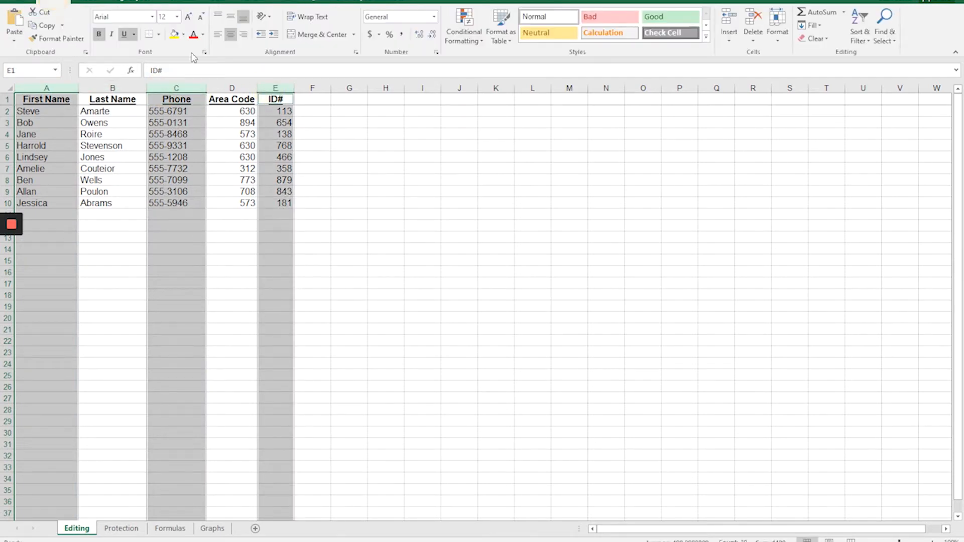
left_click(184, 34)
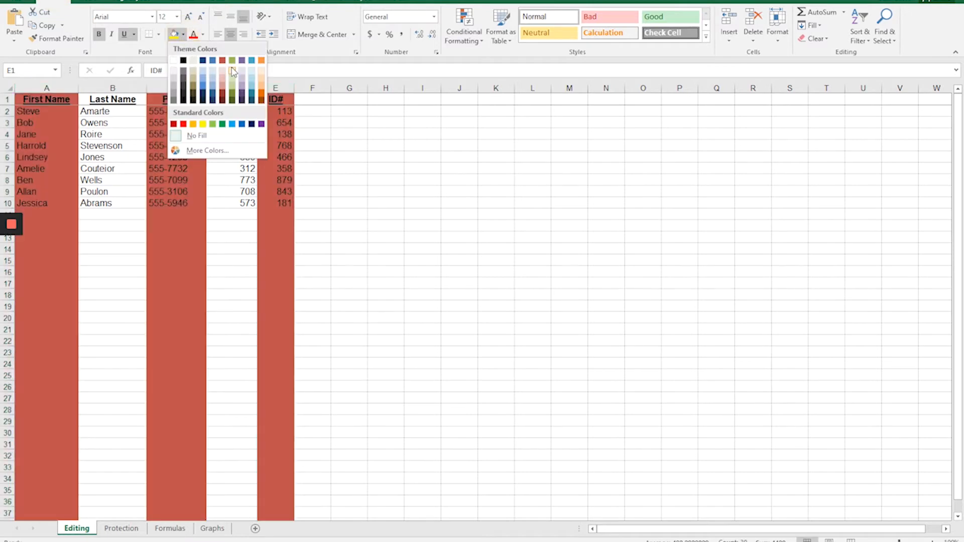
left_click(232, 71)
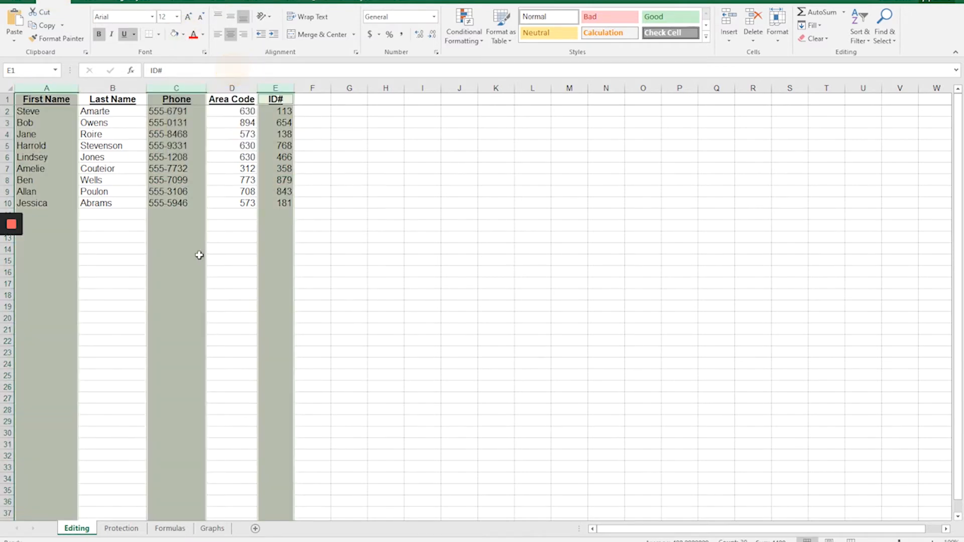
left_click(118, 237)
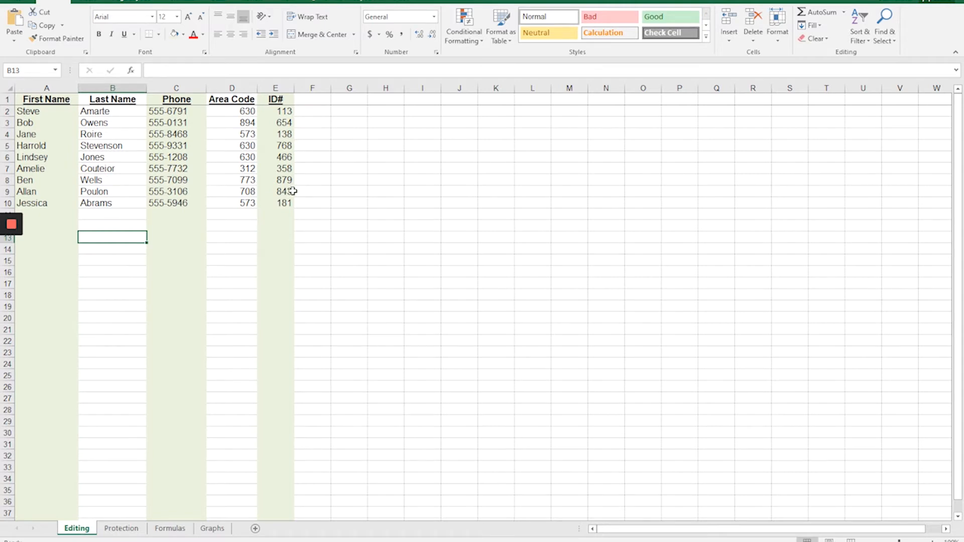
Select columns B and D plus cell C8, apply bold, and clear the bold and underline from the whole selection.
left_click(113, 88)
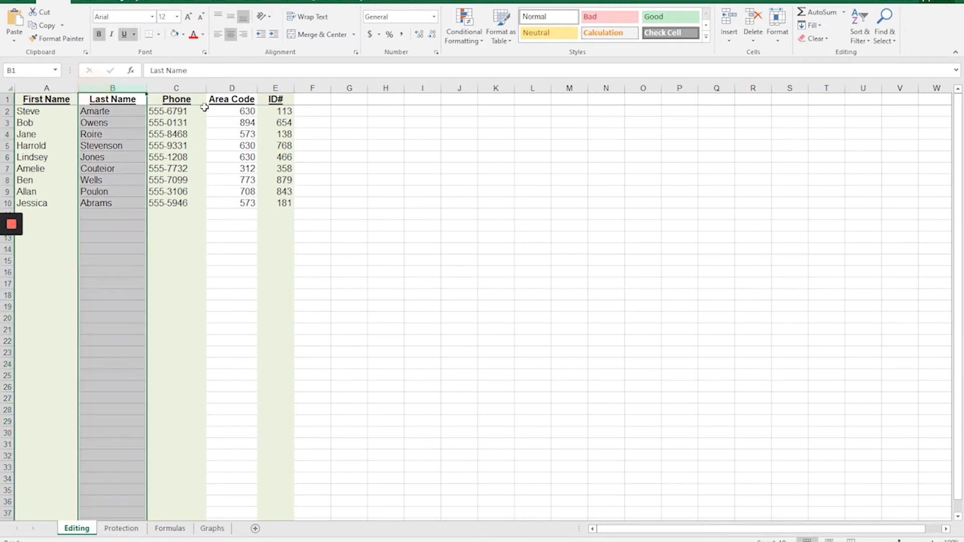
left_click(222, 89, "ctrl")
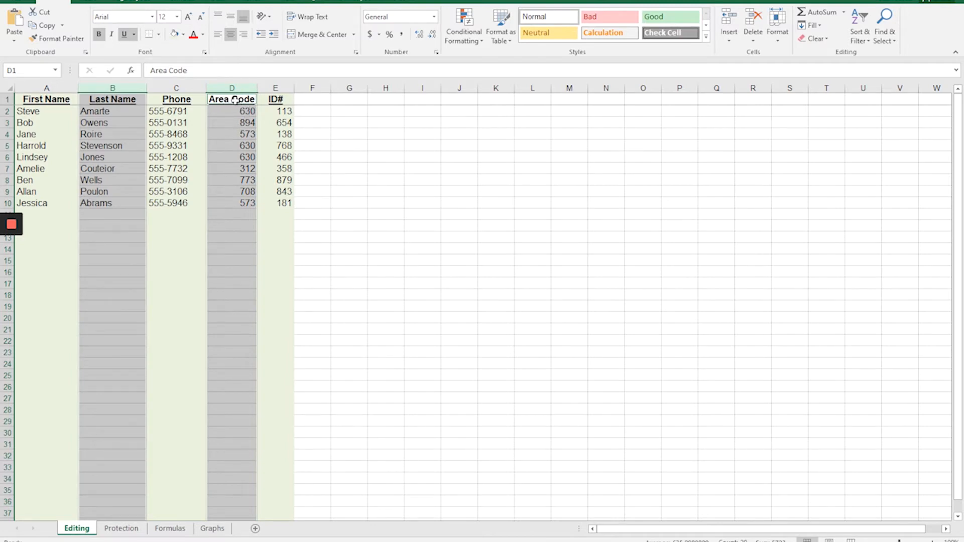
left_click(169, 181)
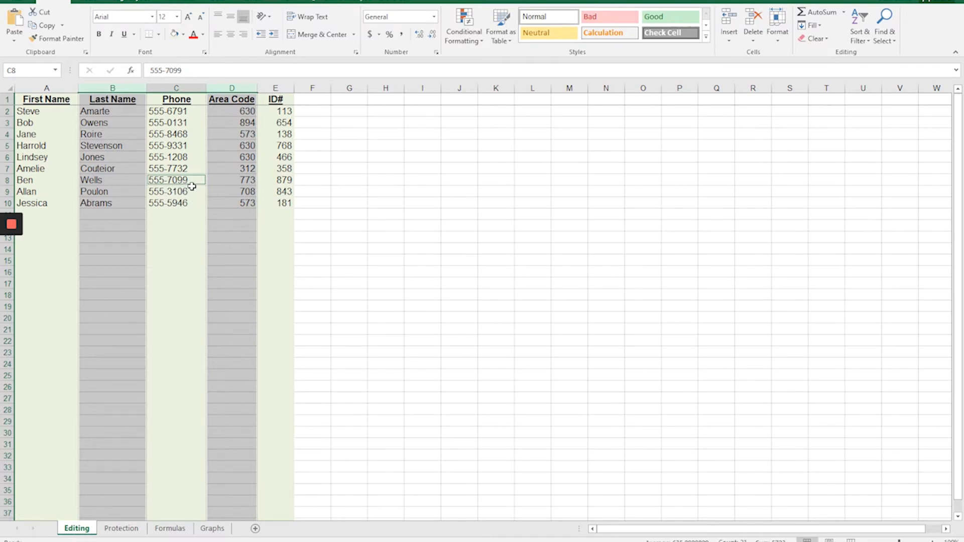
left_click(99, 35)
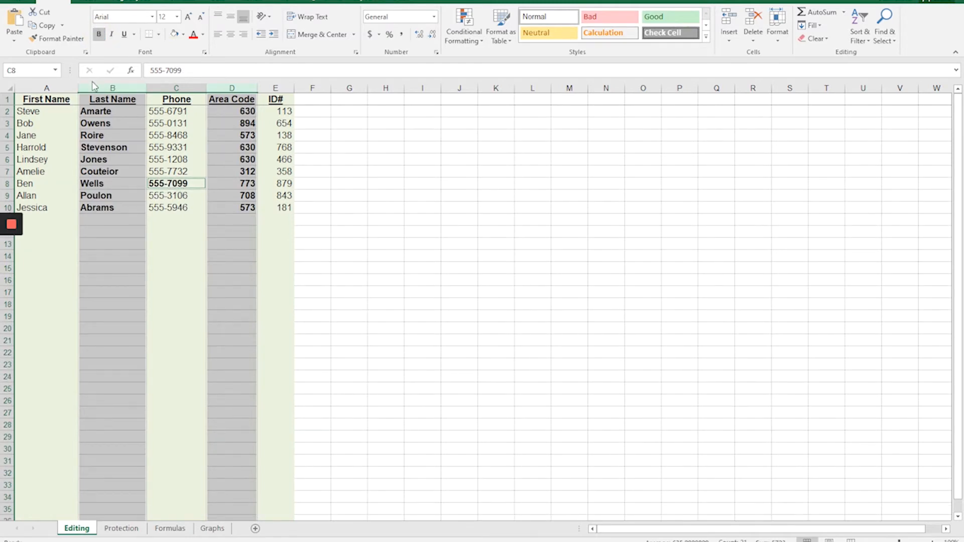
left_click(99, 34)
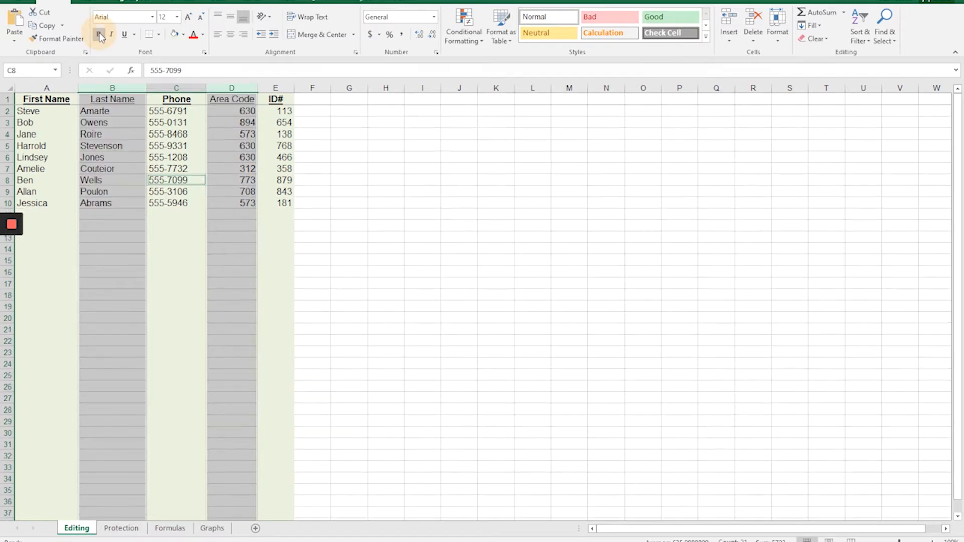
left_click(172, 249)
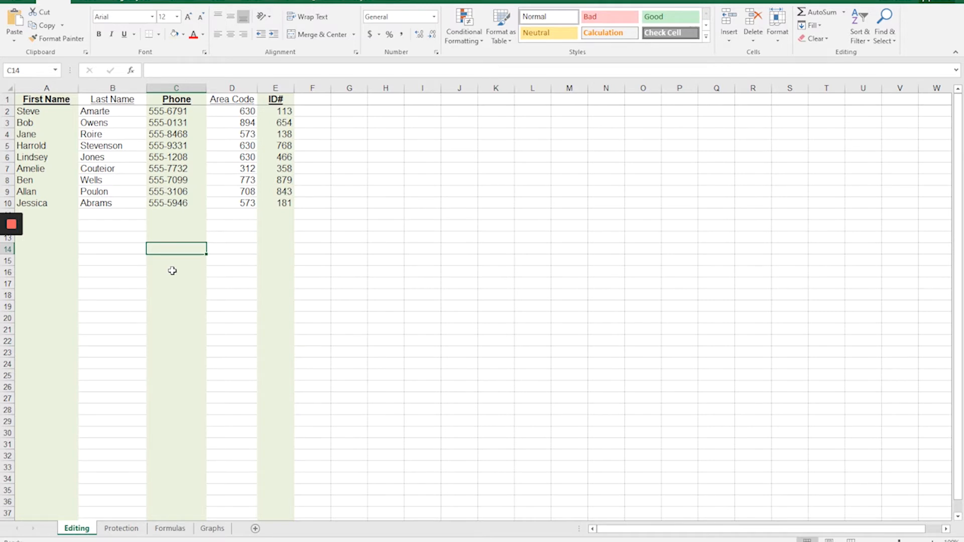
Look through the Protection, Formulas and Graphs sheets of the workbook.
left_click(120, 529)
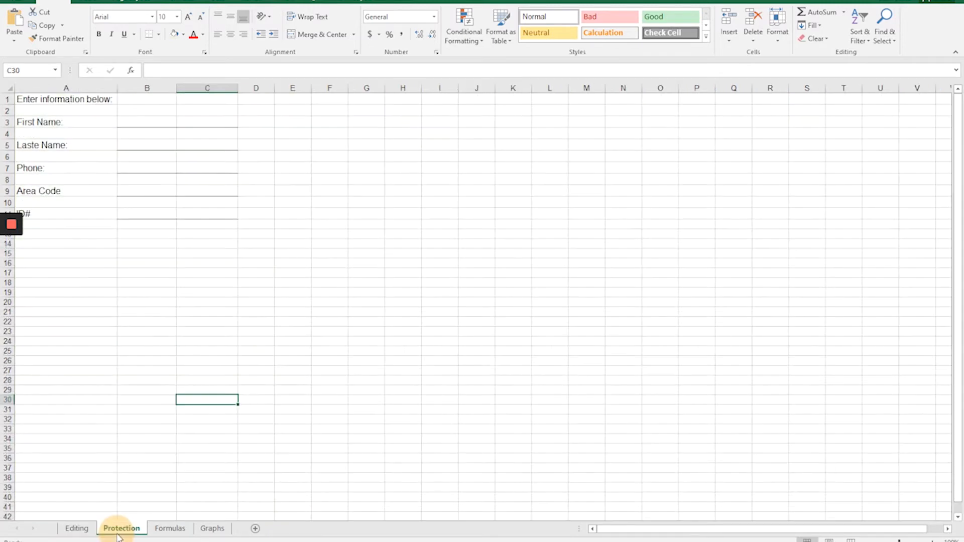
left_click(170, 529)
left_click(212, 529)
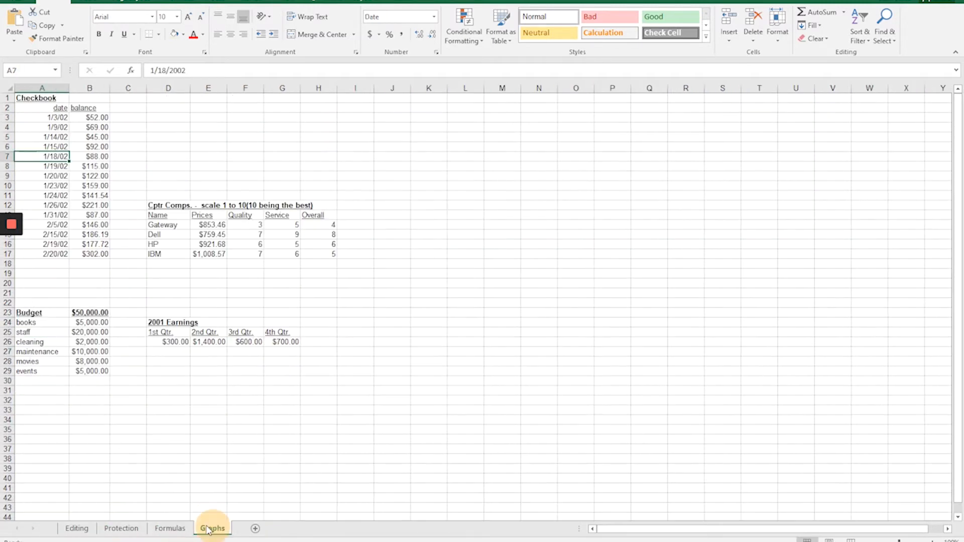
Look through the Formulas, Protection, Editing and Graphs sheets to compare their separate contents.
left_click(170, 528)
left_click(120, 529)
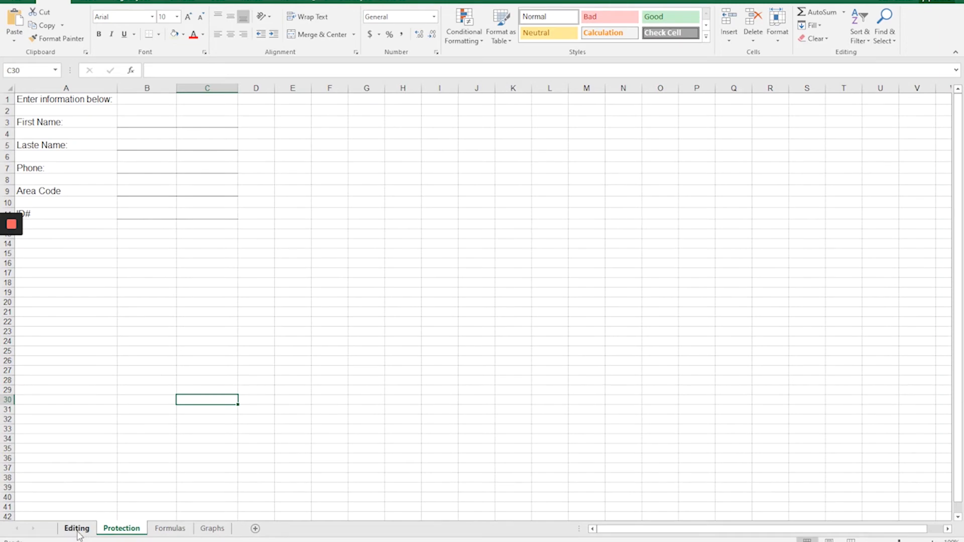
left_click(77, 528)
left_click(120, 529)
left_click(170, 529)
left_click(207, 529)
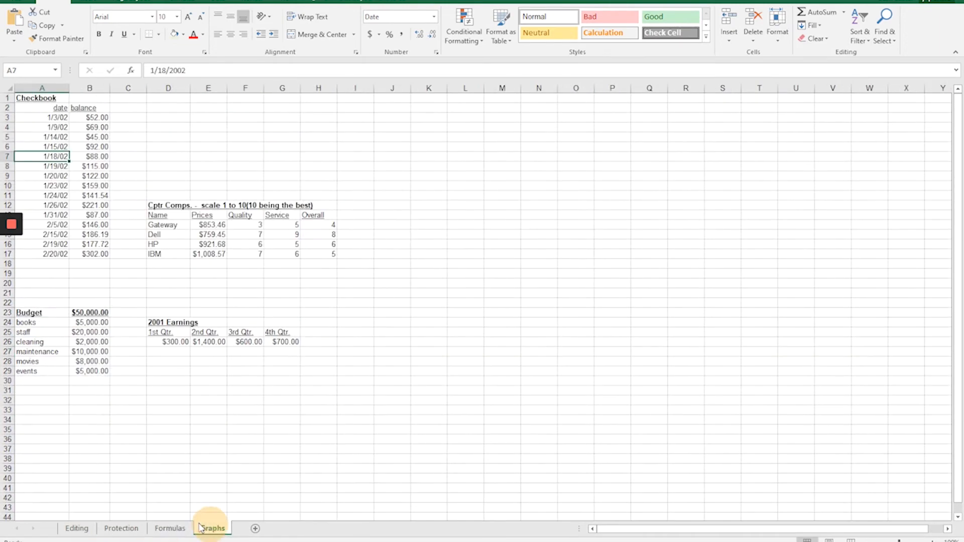
left_click(169, 528)
left_click(123, 529)
Group the Editing, Protection, Formulas and Graphs sheets, keeping Editing as the active sheet.
left_click(76, 528)
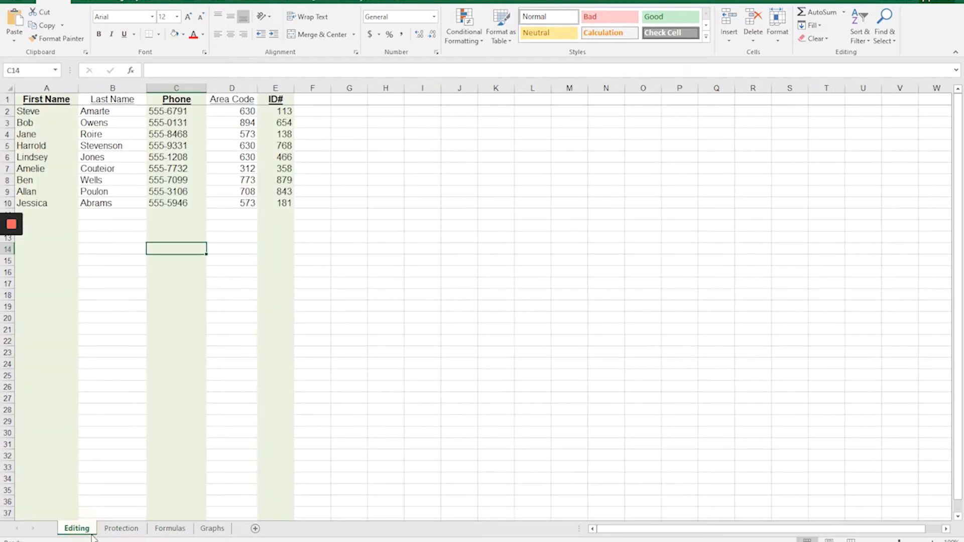
left_click(122, 532, "ctrl")
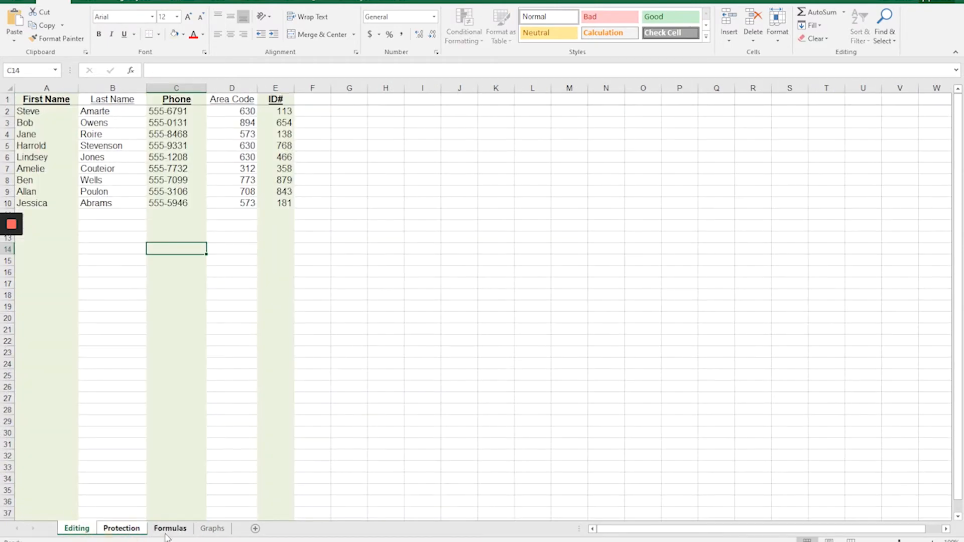
left_click(169, 529, "ctrl")
left_click(213, 530, "ctrl")
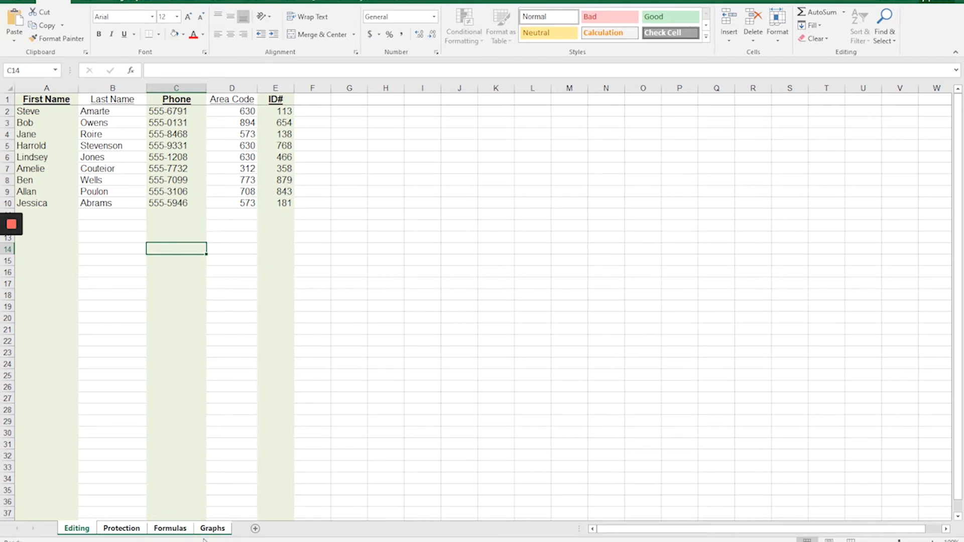
Fill column A with the lightest purple theme color across all the grouped sheets.
left_click(45, 203)
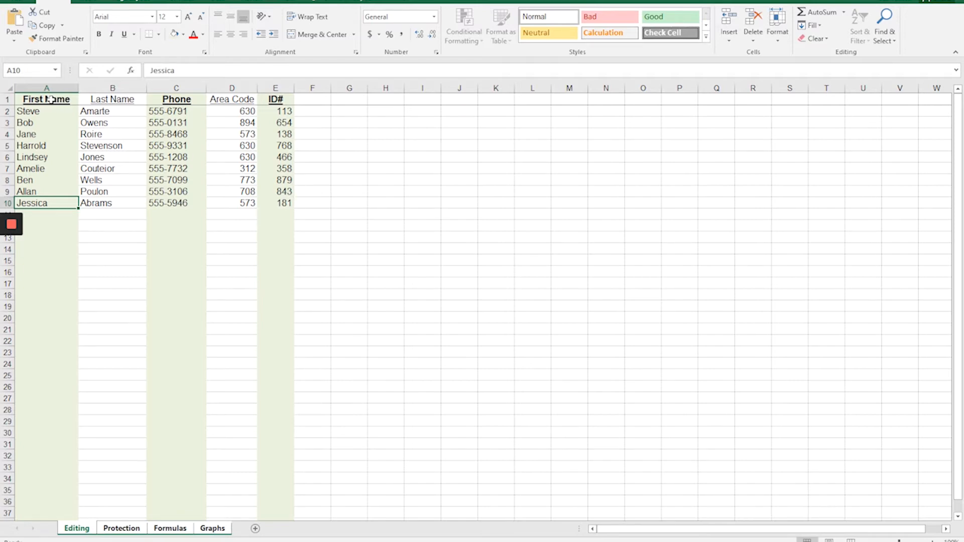
left_click(41, 87)
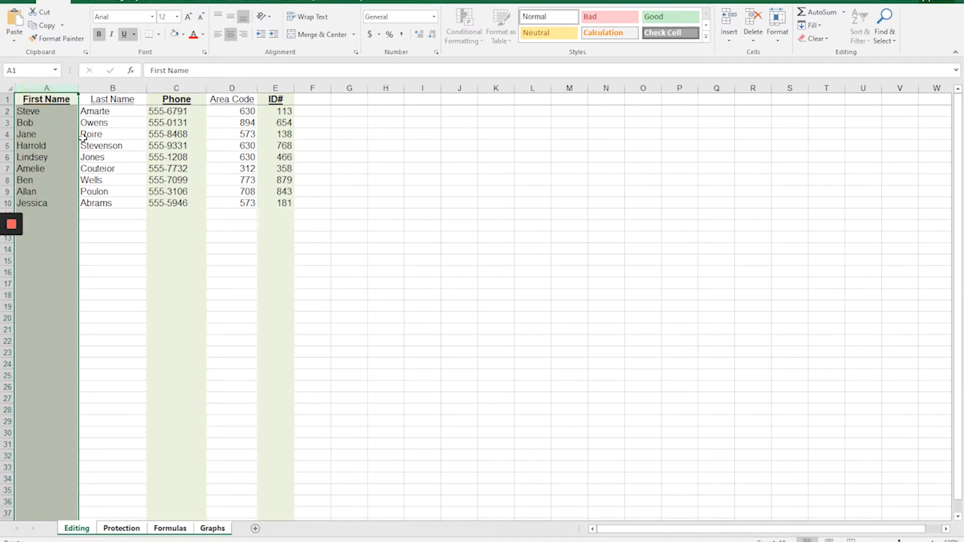
left_click(183, 35)
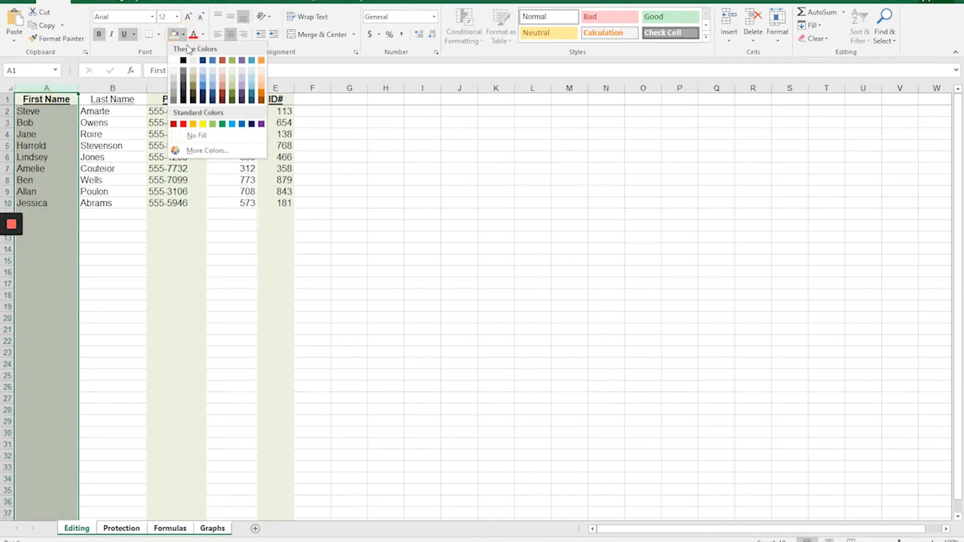
left_click(242, 75)
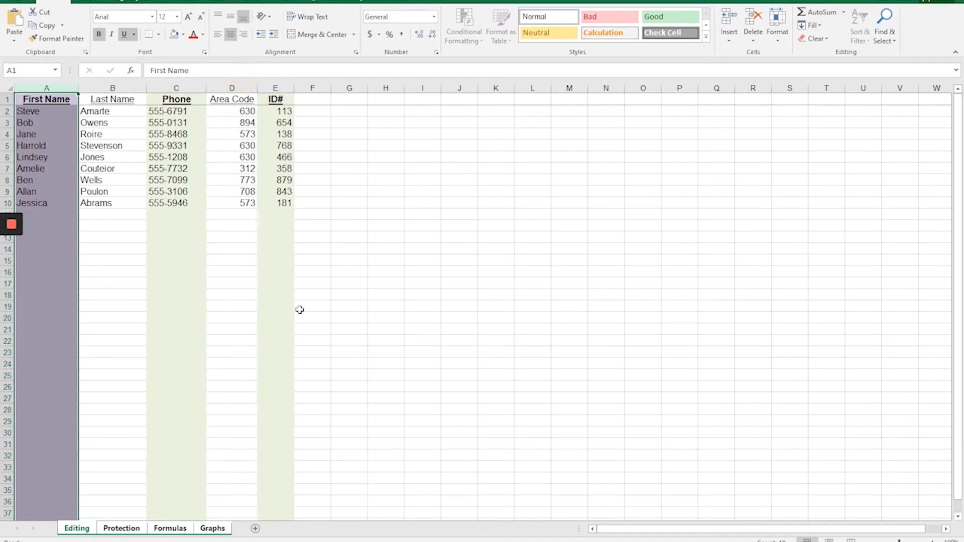
Enter "Hi!" in cell V2 on all the grouped sheets.
left_click(897, 112)
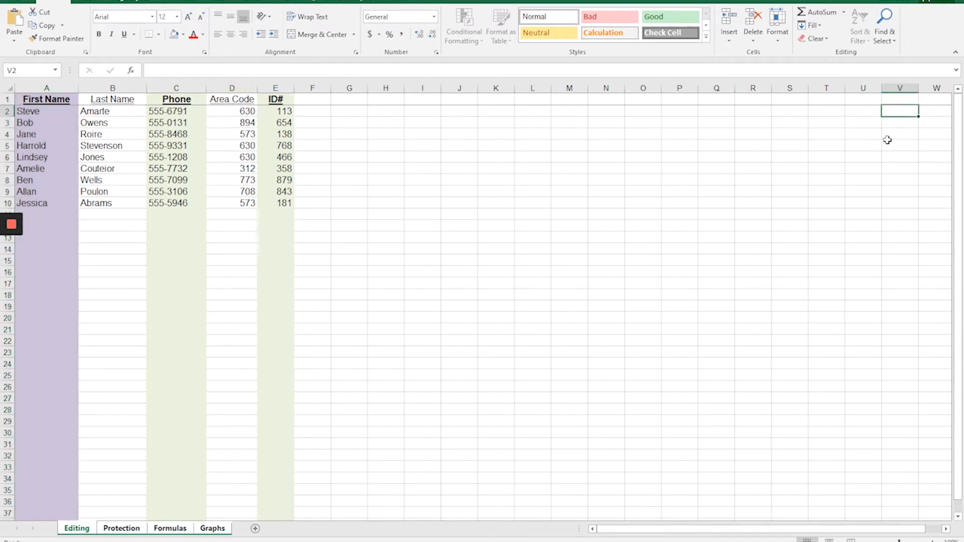
type("Hi!")
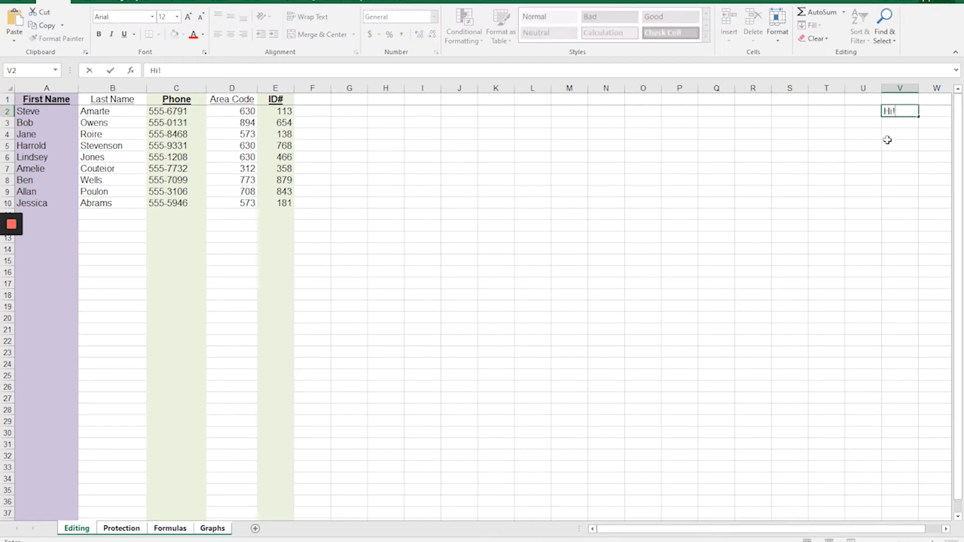
key("Return")
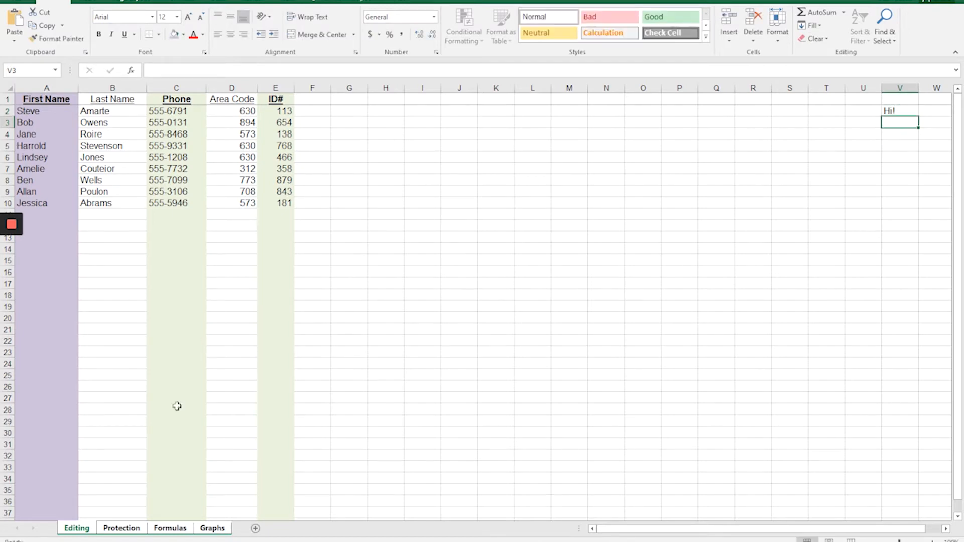
Examine column A and cell V2 on the Protection, Formulas and Graphs sheets for the grouped edits.
left_click(122, 528)
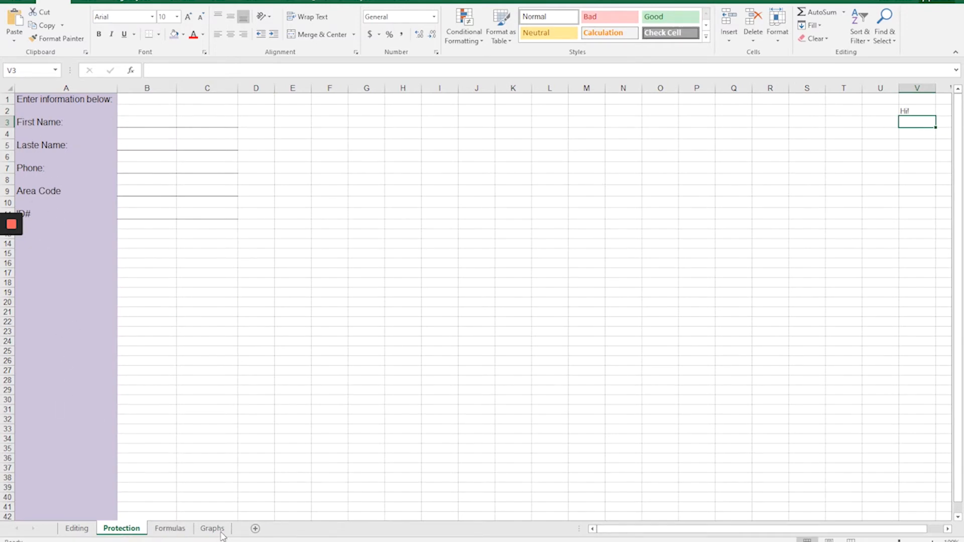
left_click(162, 530)
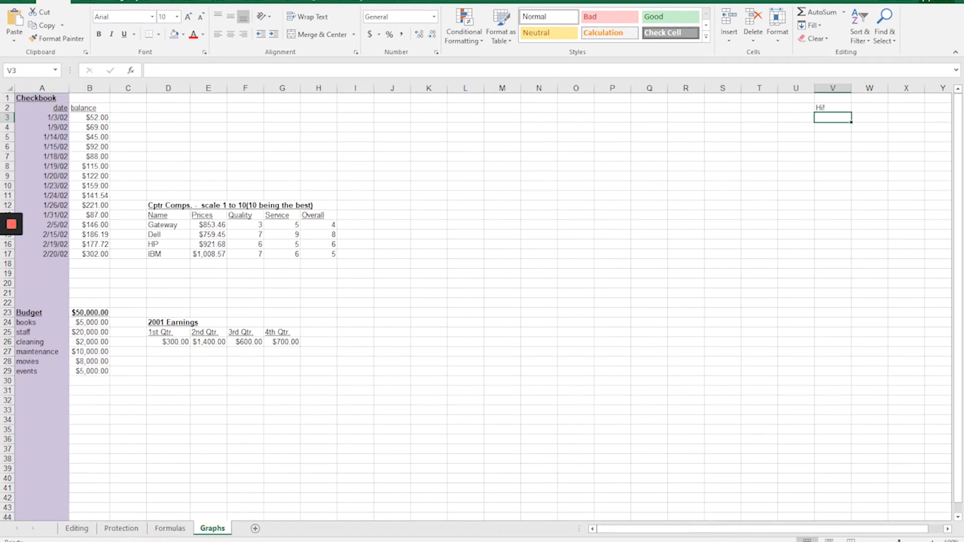
left_click(77, 528)
left_click(122, 529)
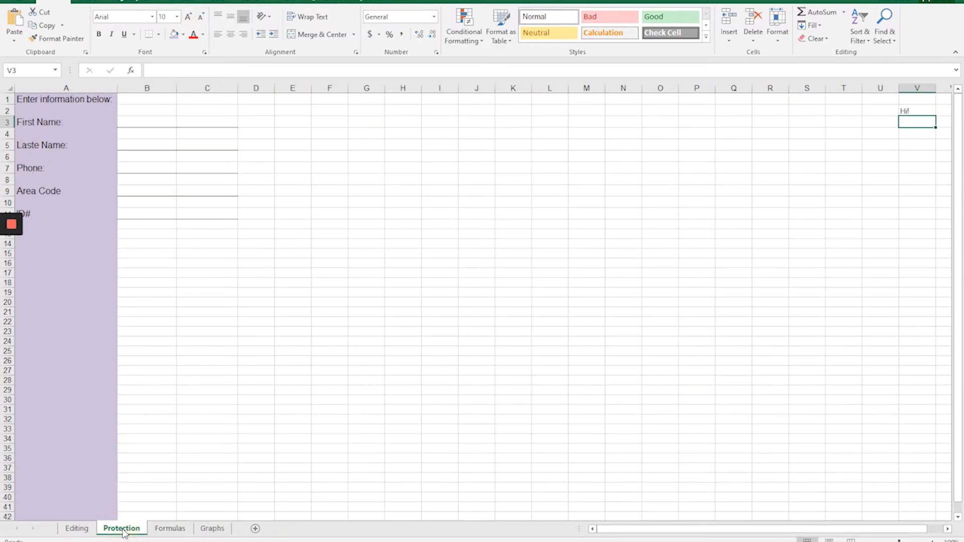
left_click(169, 529)
left_click(213, 530)
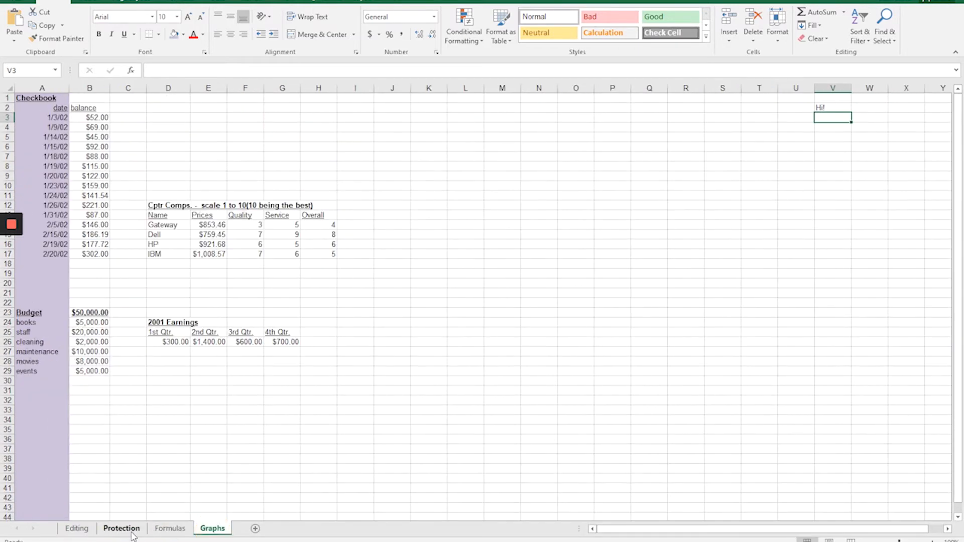
left_click(121, 529)
left_click(169, 529)
left_click(211, 529)
left_click(121, 529)
left_click(170, 529)
left_click(213, 529)
Group the Editing, Protection, Formulas and Graphs sheets one by one, and ungroup them.
left_click(77, 529)
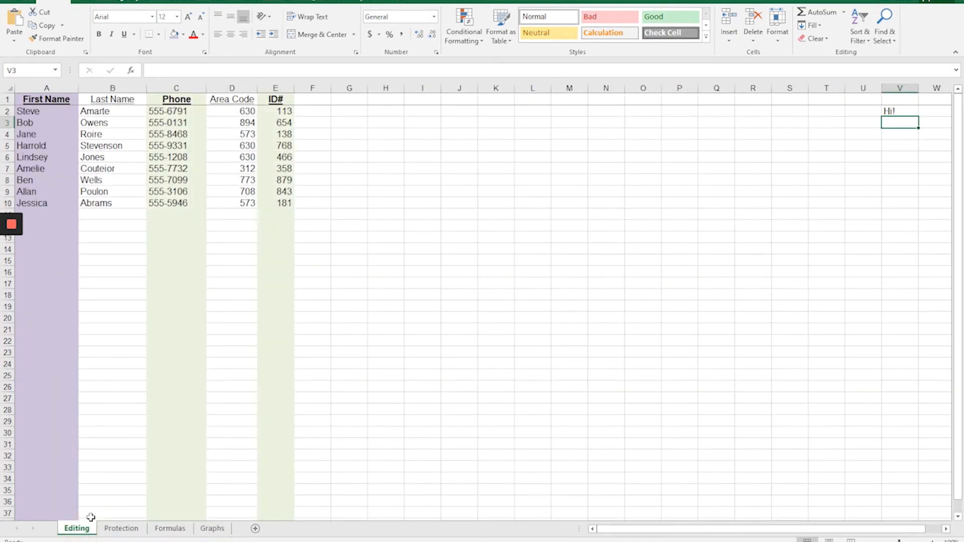
left_click(170, 529, "ctrl")
left_click(211, 530, "ctrl")
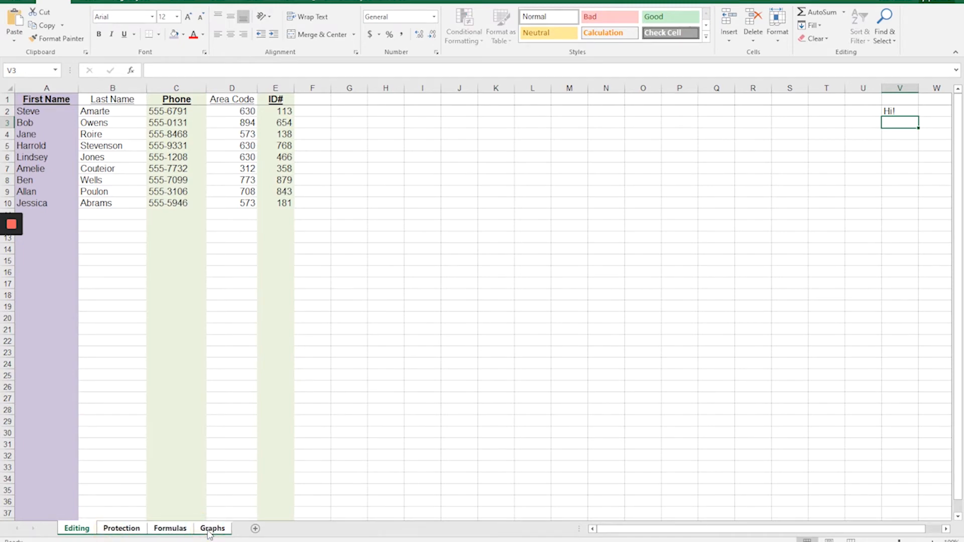
right_click(87, 533)
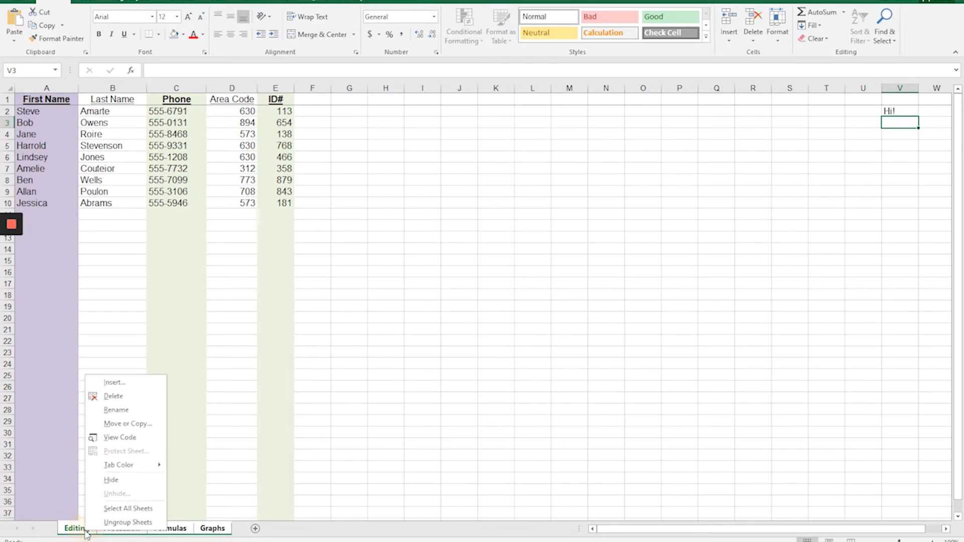
left_click(126, 523)
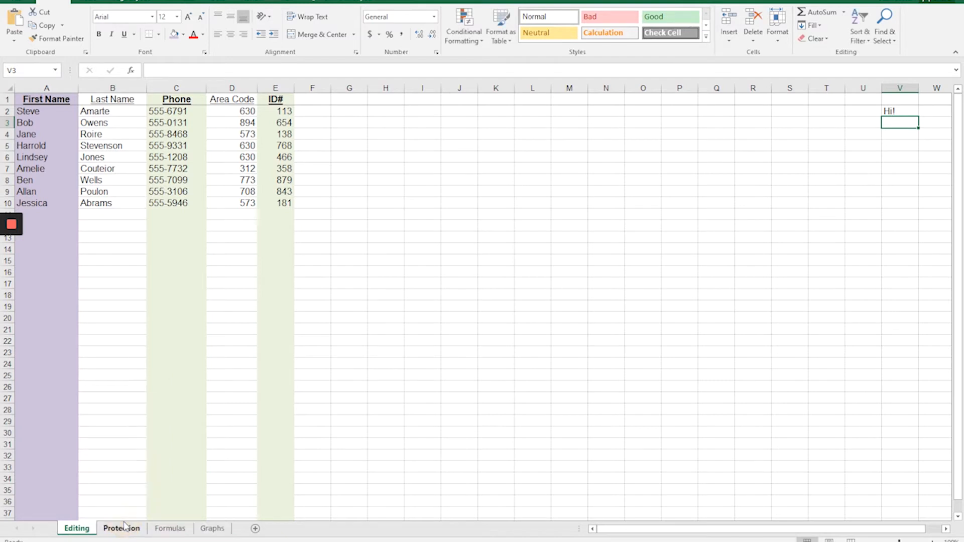
Select all sheets in the workbook with a single command, and ungroup them.
right_click(81, 530)
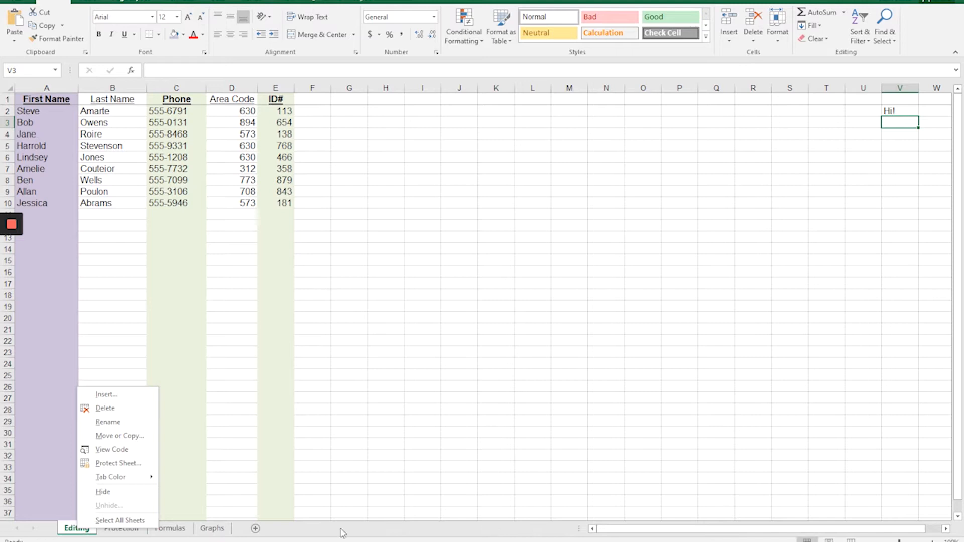
left_click(124, 522)
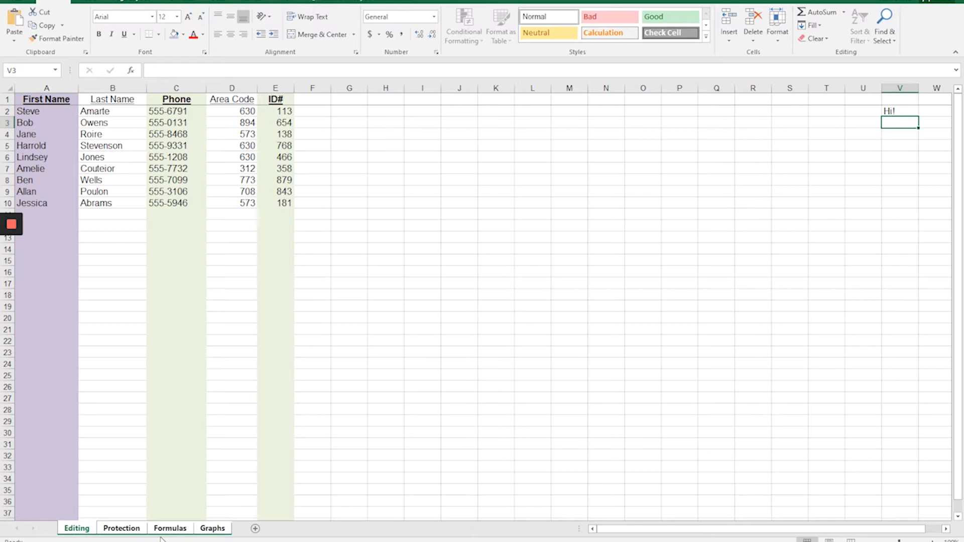
right_click(73, 529)
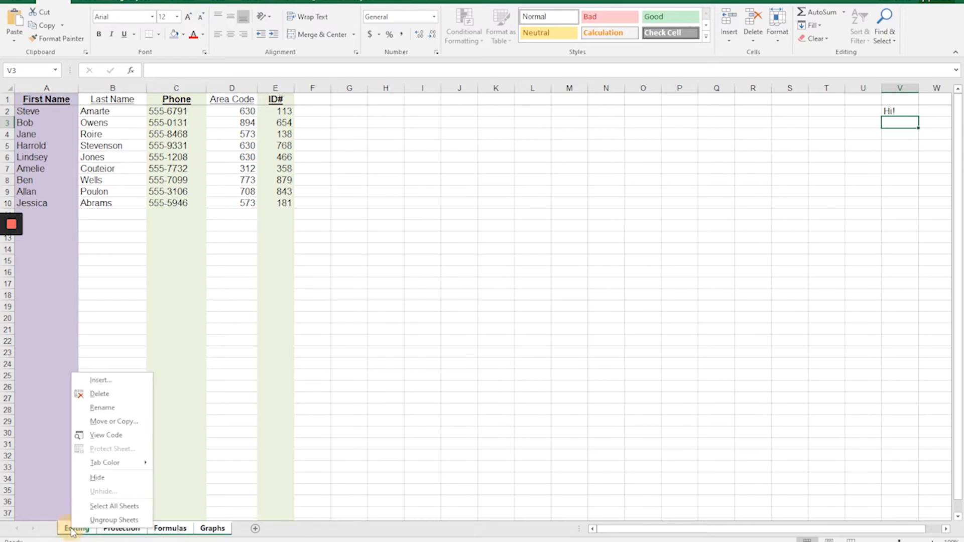
left_click(96, 522)
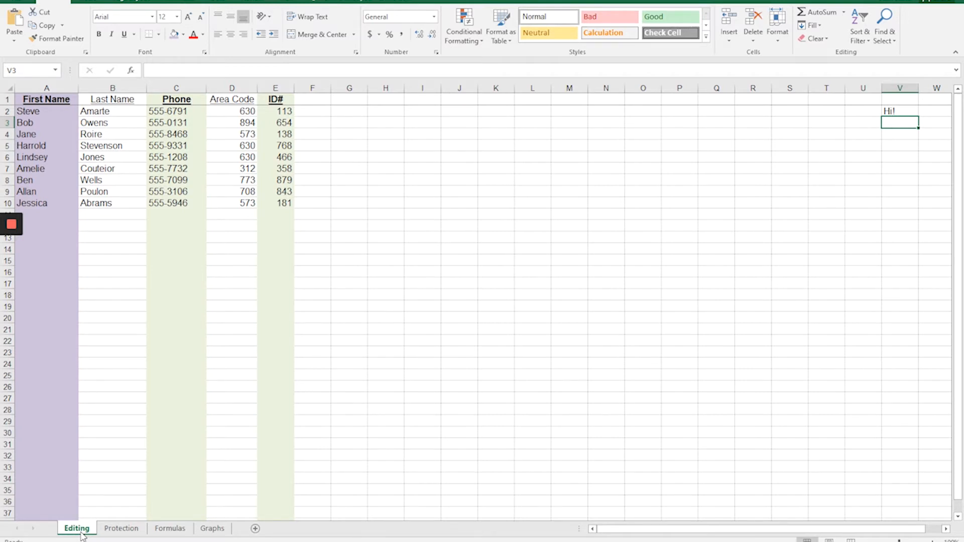
Open the Formulas sheet and select cell D4 under the "example * example" heading.
left_click(168, 529)
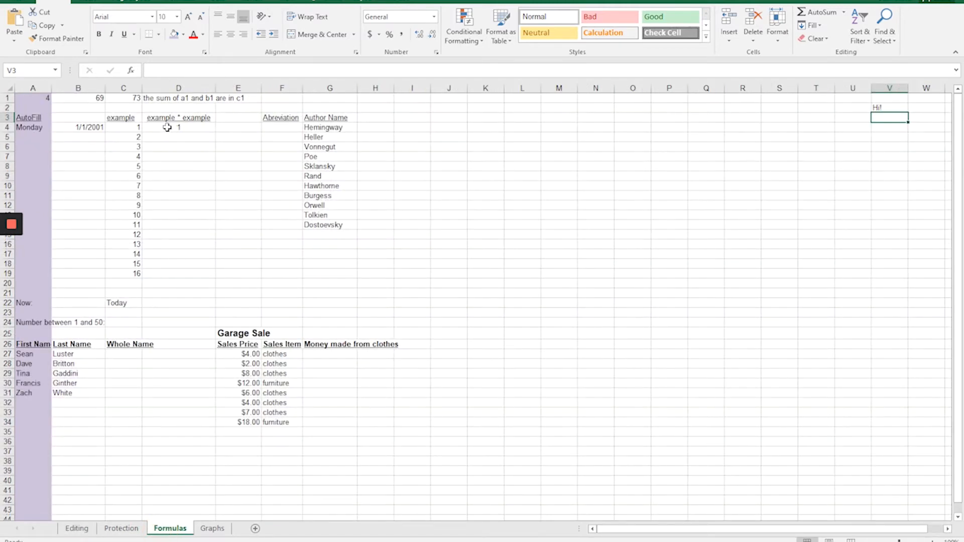
left_click(158, 274)
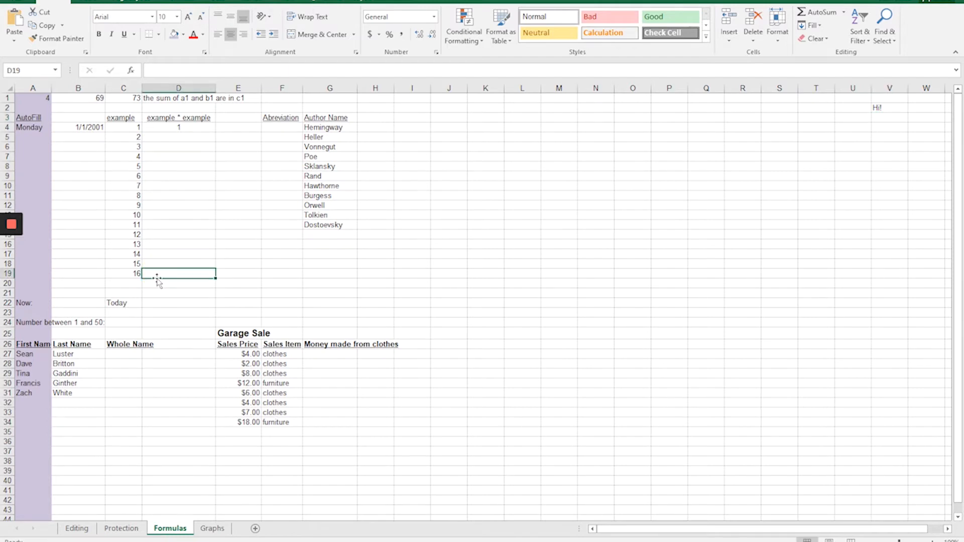
left_click(166, 129)
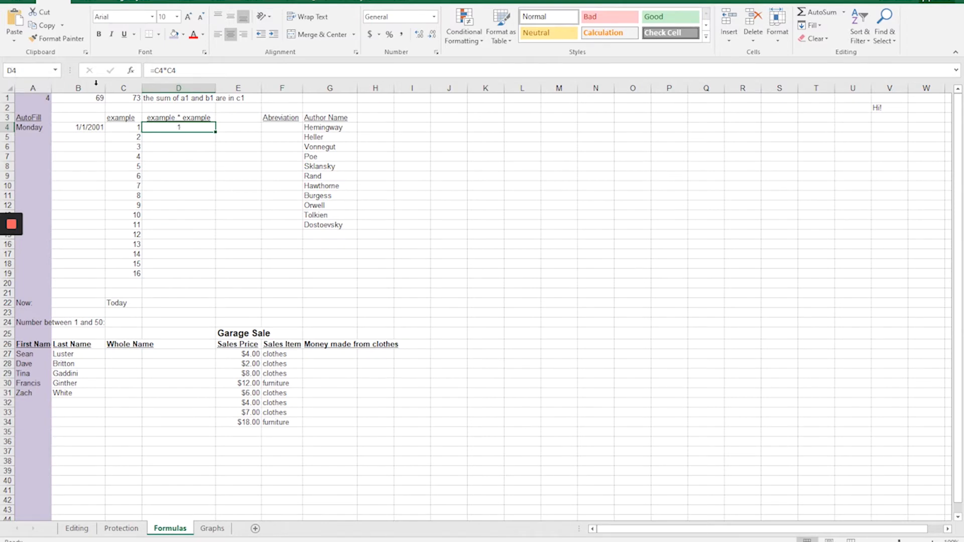
Try to define the name "1squared" for cell D4.
left_click(22, 72)
type("1squared")
key("Return")
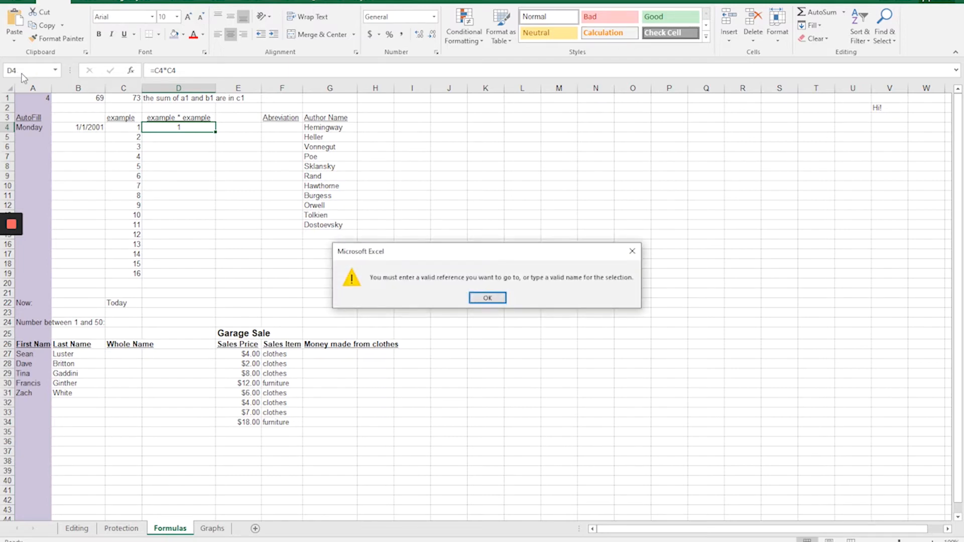
left_click(488, 298)
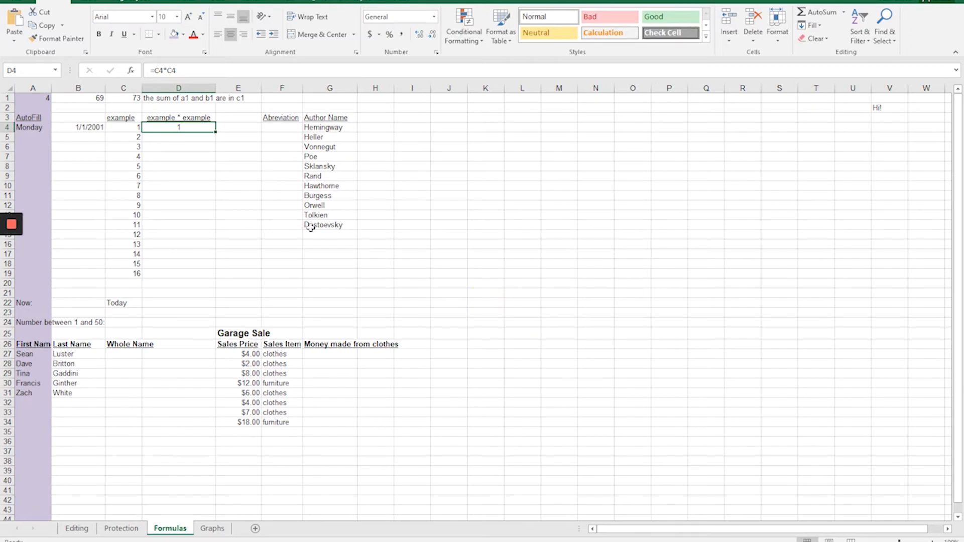
Define the name "onesquared" for cell D4.
left_click(32, 71)
type("onesquared")
key("Return")
Enter the formula =onesquared in cell M6 of the Formulas sheet and reselect the cell.
left_click(577, 149)
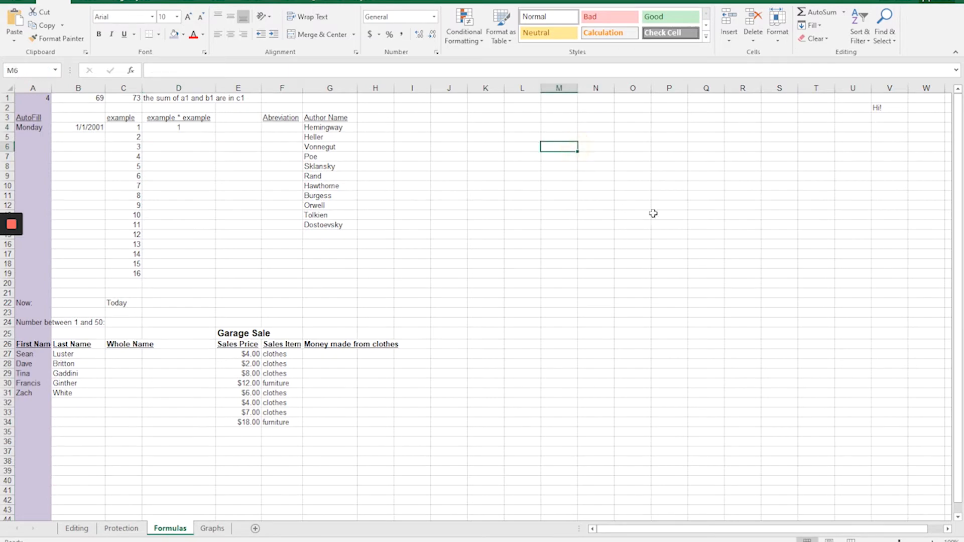
type("=one")
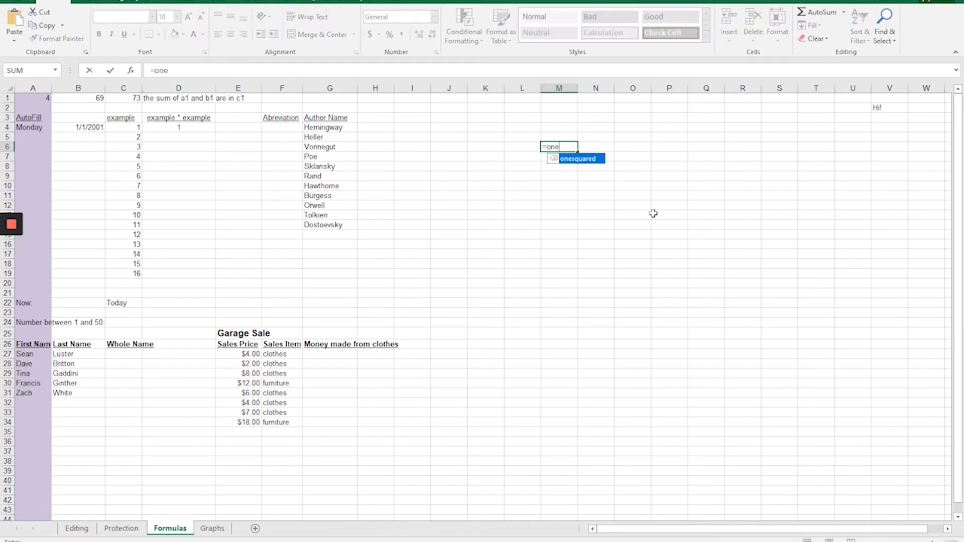
left_click(571, 164)
double_click(571, 165)
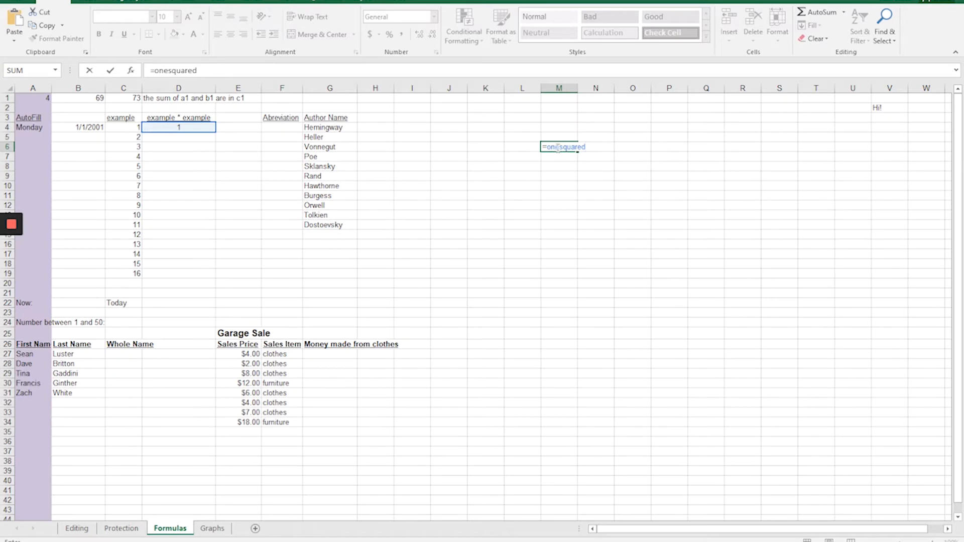
key("Return")
left_click(557, 147)
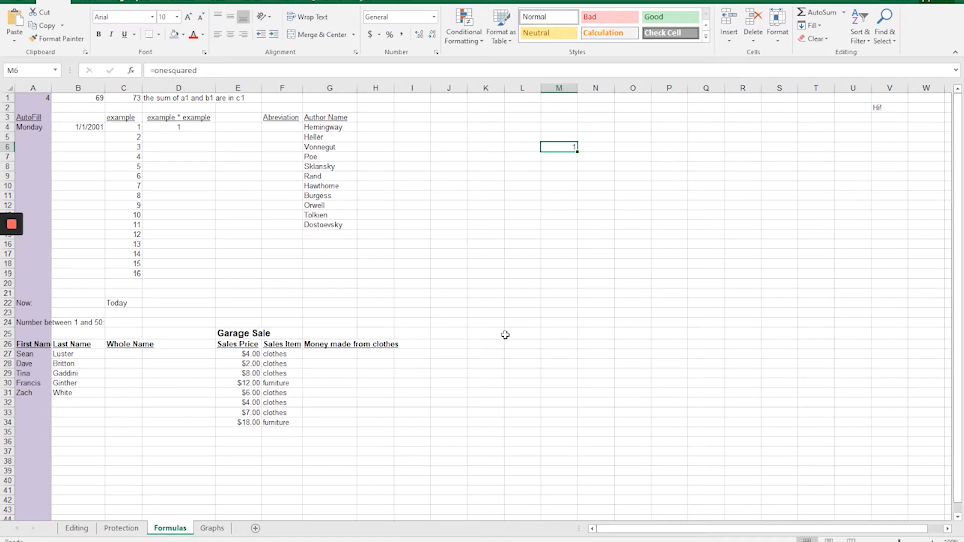
Insert a new blank worksheet between the Formulas and Graphs sheets.
left_click(256, 530)
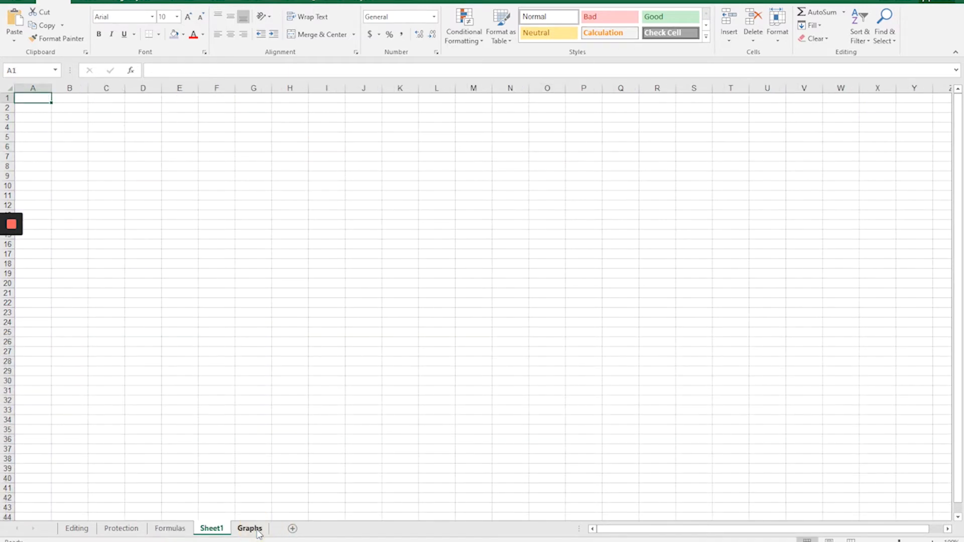
Enter the formula =onesquared in cell A1 of Sheet1.
type("=on")
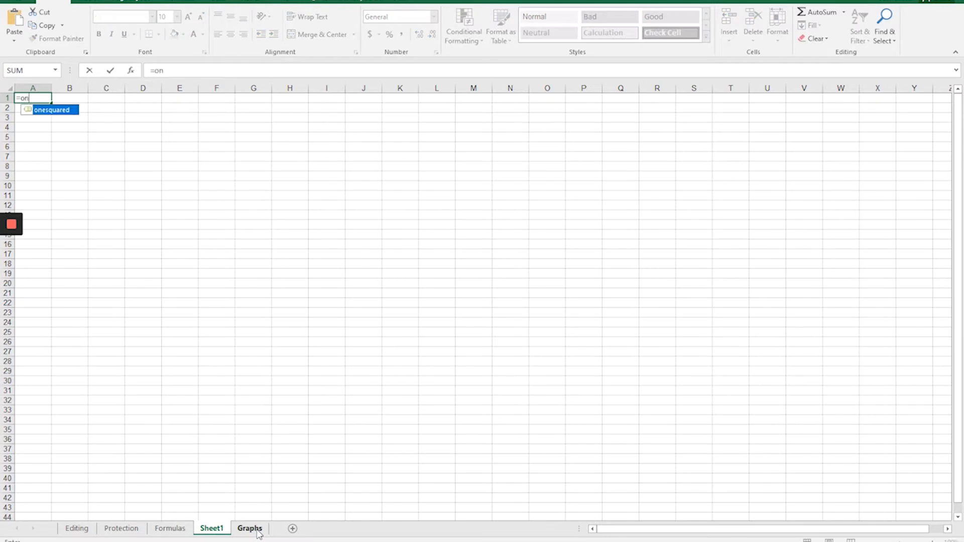
type("e")
double_click(51, 109)
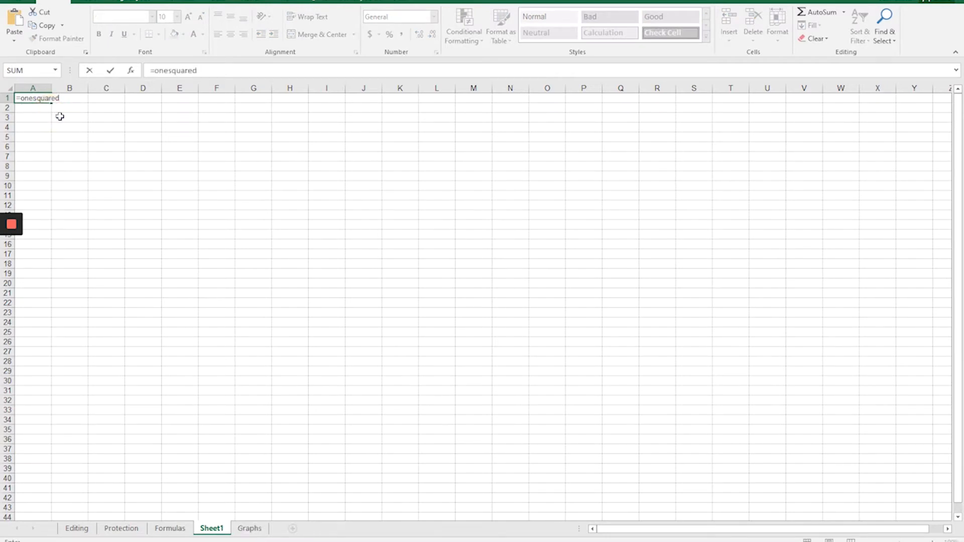
key("Return")
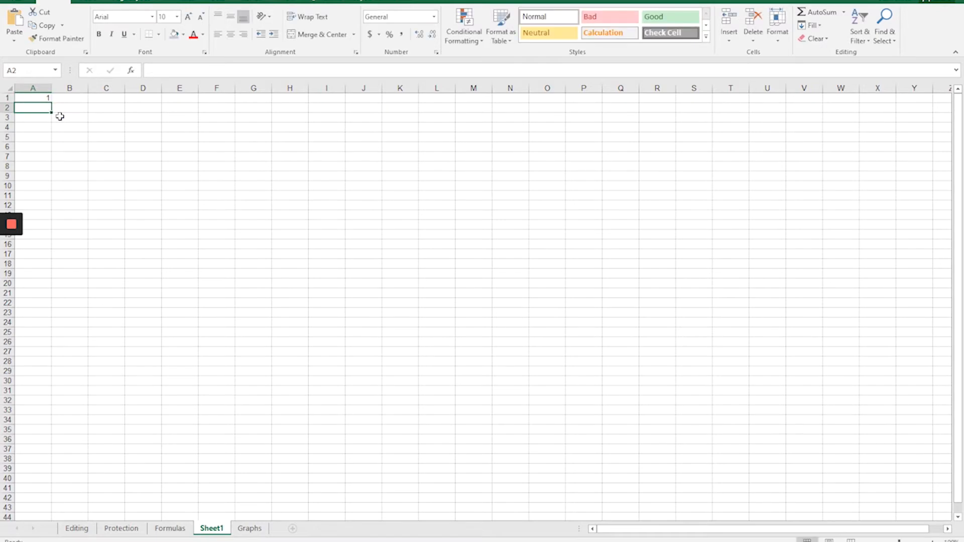
Set cell C4 on the Formulas sheet to 23 and check cell A1 on Sheet1.
left_click(168, 529)
left_click(132, 126)
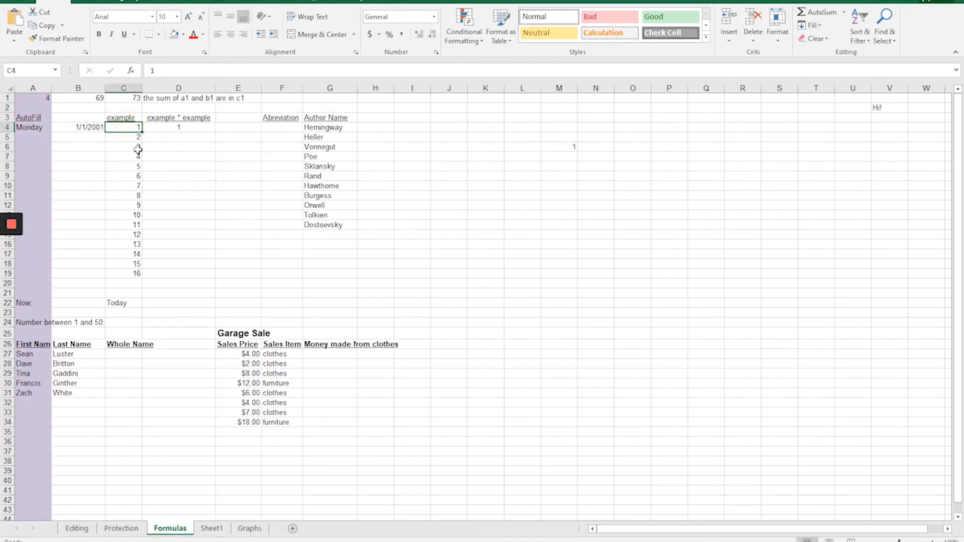
type("23")
key("Return")
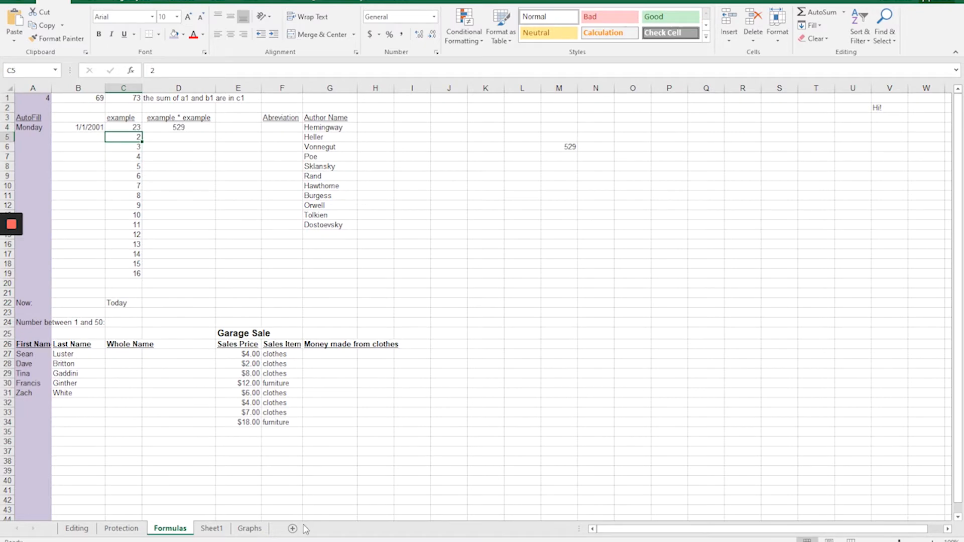
left_click(211, 530)
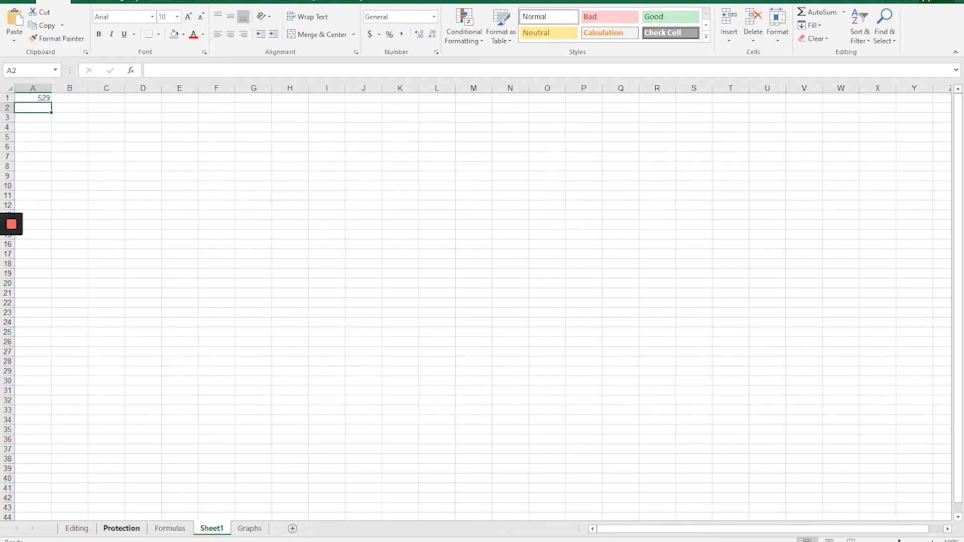
Set cell C4 on the Formulas sheet back to 1.
left_click(172, 531)
left_click(127, 130)
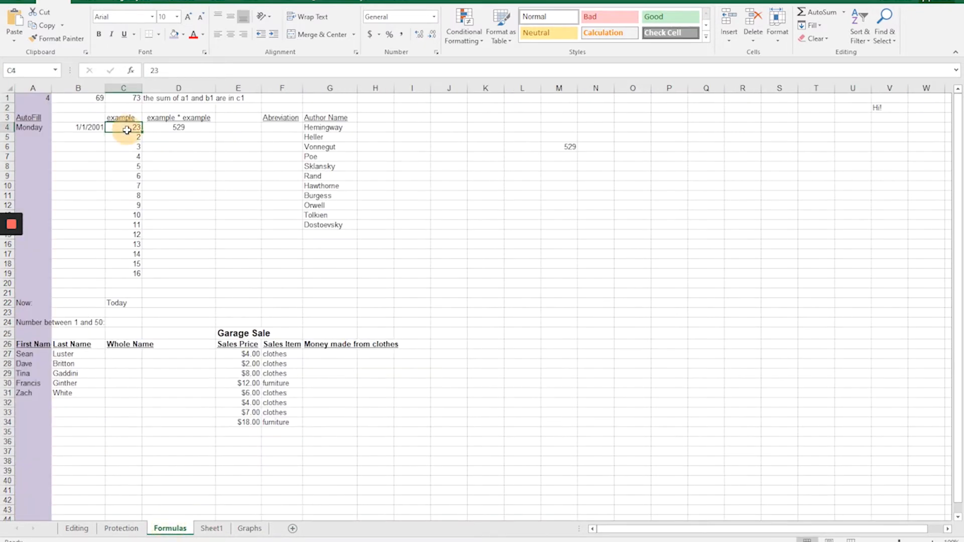
type("1")
key("Return")
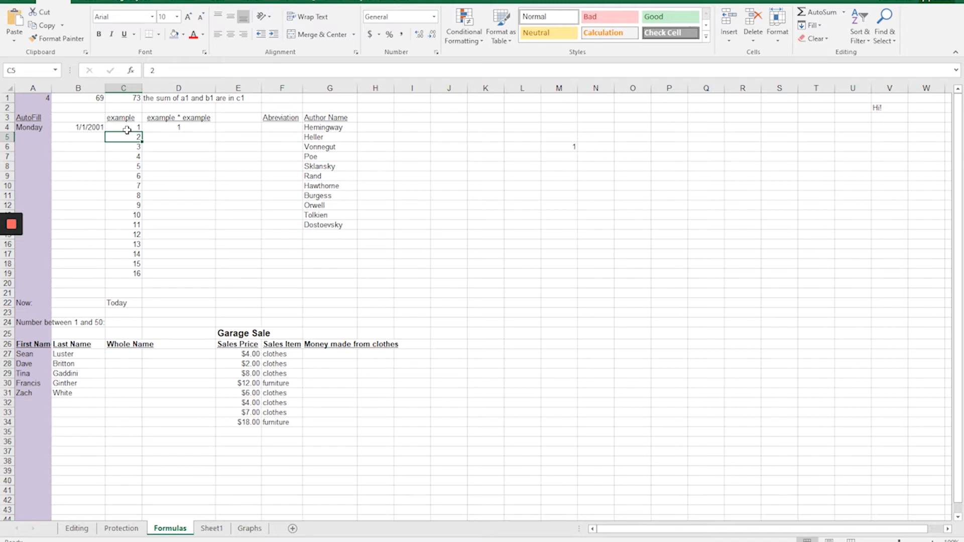
Open the Name Manager and examine what the defined names bob and onesquared refer to.
left_click(173, 3)
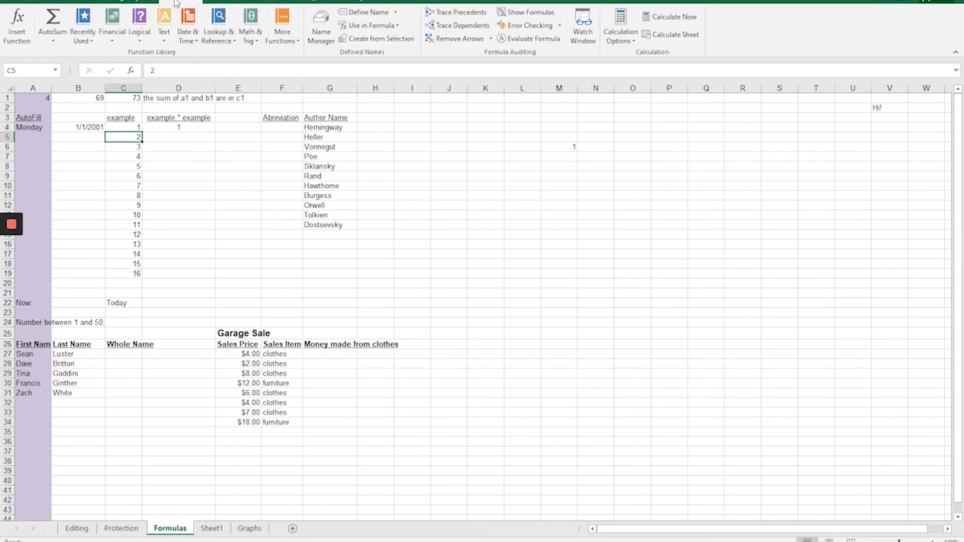
left_click(320, 33)
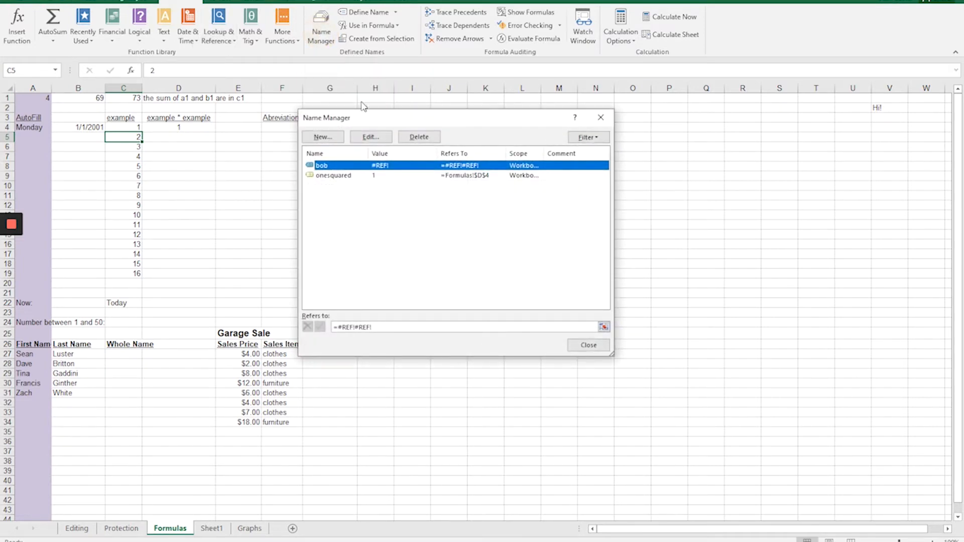
left_click(339, 176)
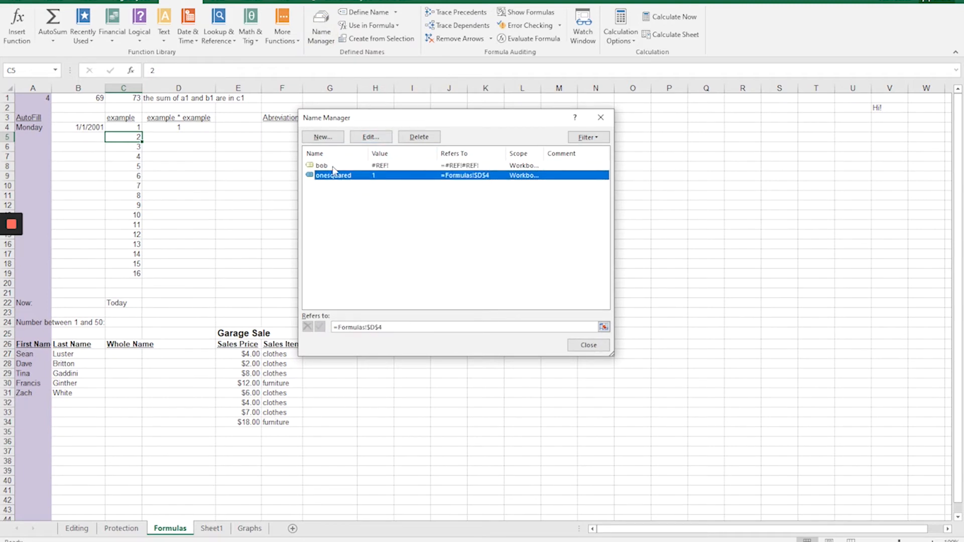
left_click(332, 166)
left_click(326, 175)
left_click(320, 168)
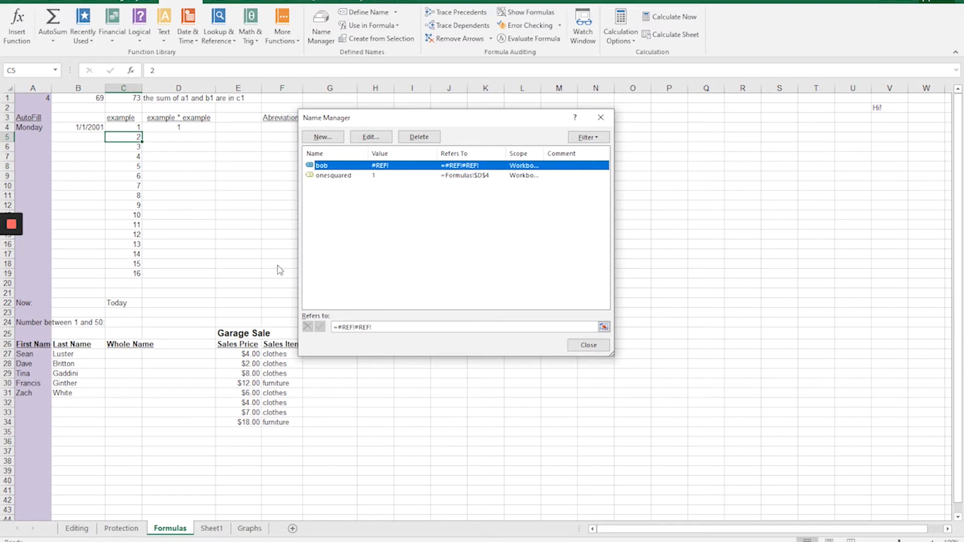
left_click(327, 176)
left_click(323, 168)
left_click(325, 175)
left_click(322, 166)
Add the comment "example" to the defined name onesquared.
left_click(330, 181)
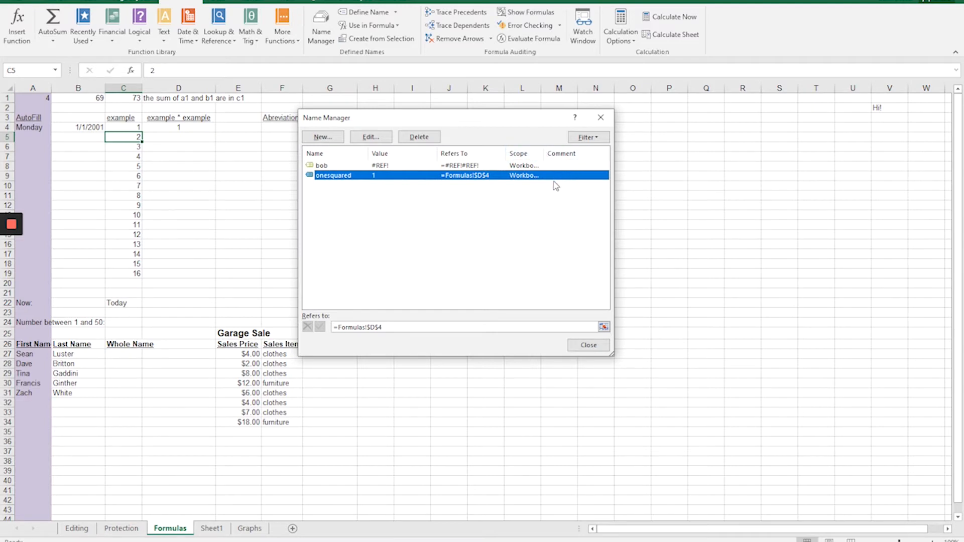
left_click(370, 137)
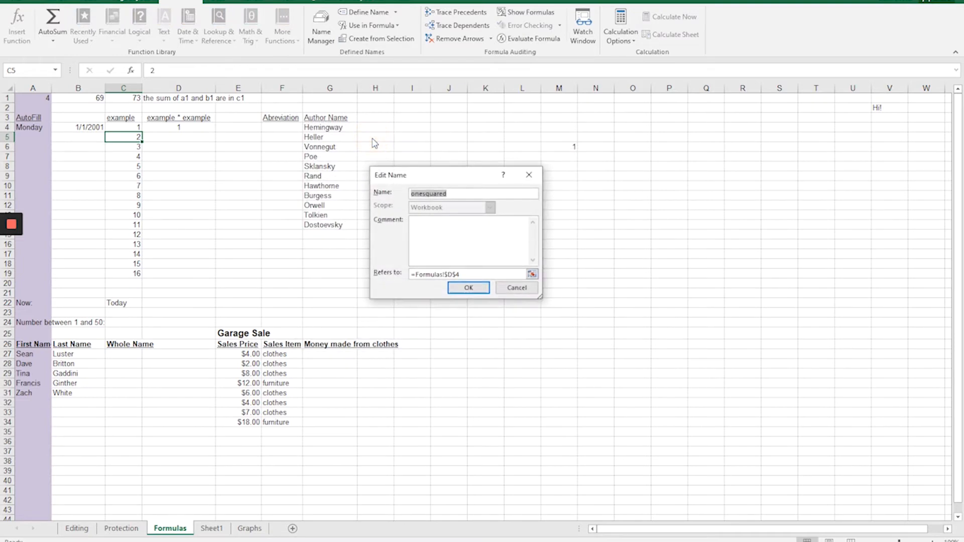
left_click(449, 231)
type("example")
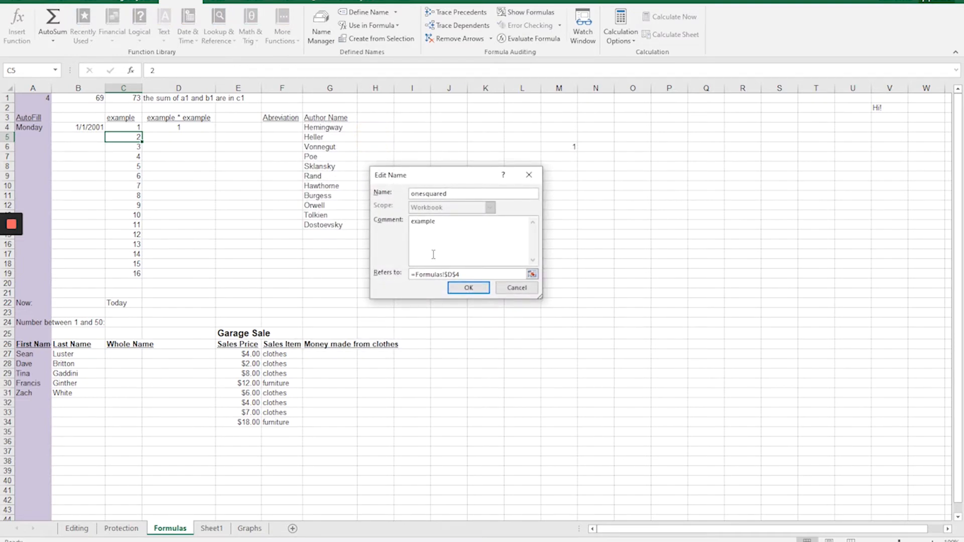
left_click(467, 288)
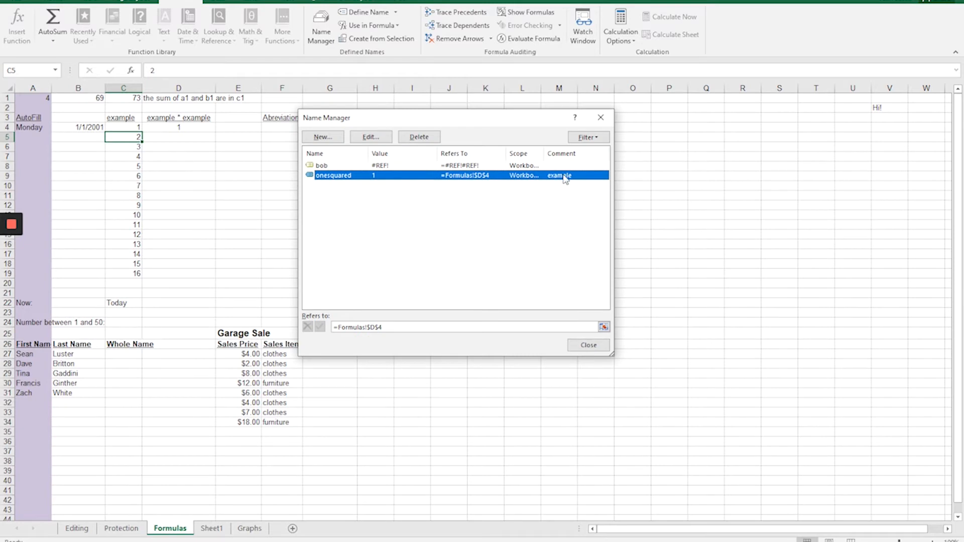
Delete the defined name bob and close the Name Manager.
left_click(333, 166)
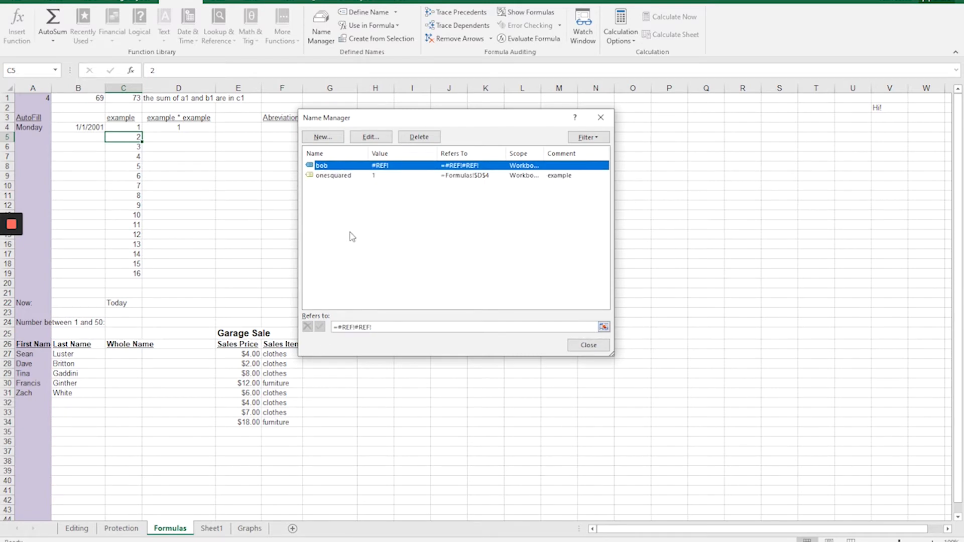
left_click(417, 138)
left_click(466, 299)
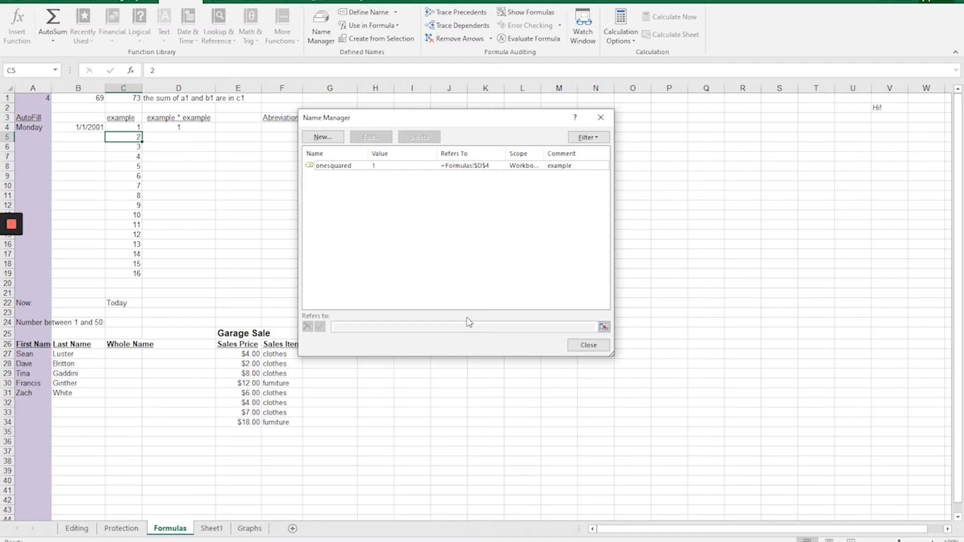
left_click(601, 119)
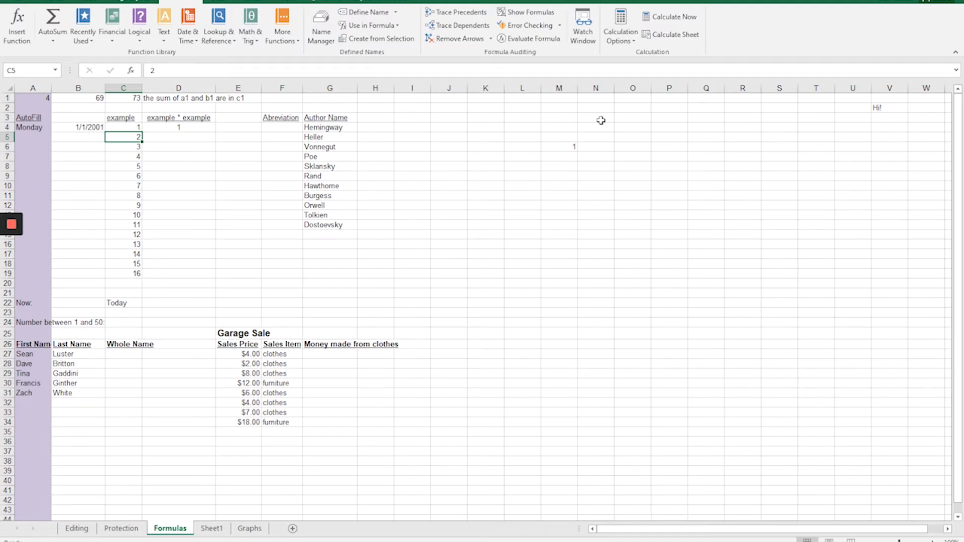
Remove the fill color from column A on the Protection sheet and deselect the column.
key("ctrl+Page_Up")
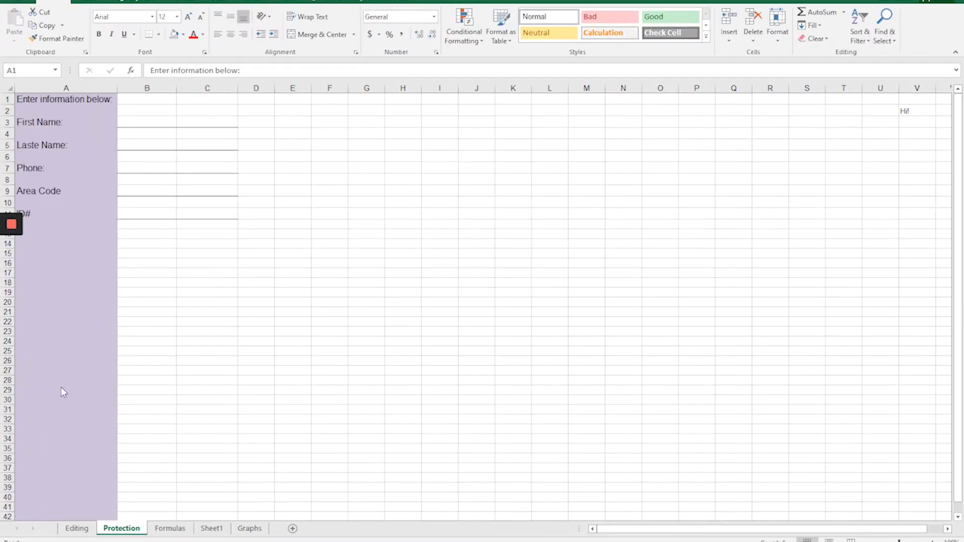
key("ctrl+space")
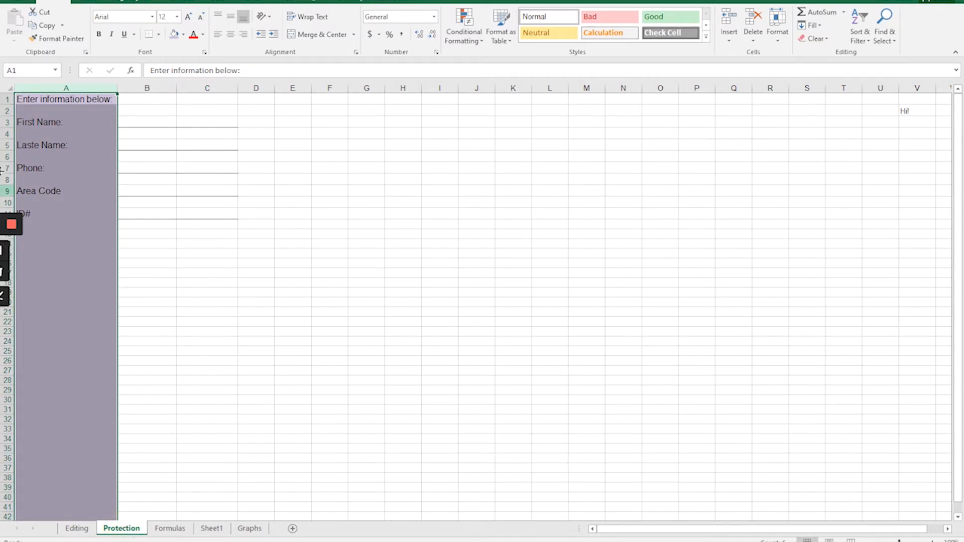
left_click(66, 90)
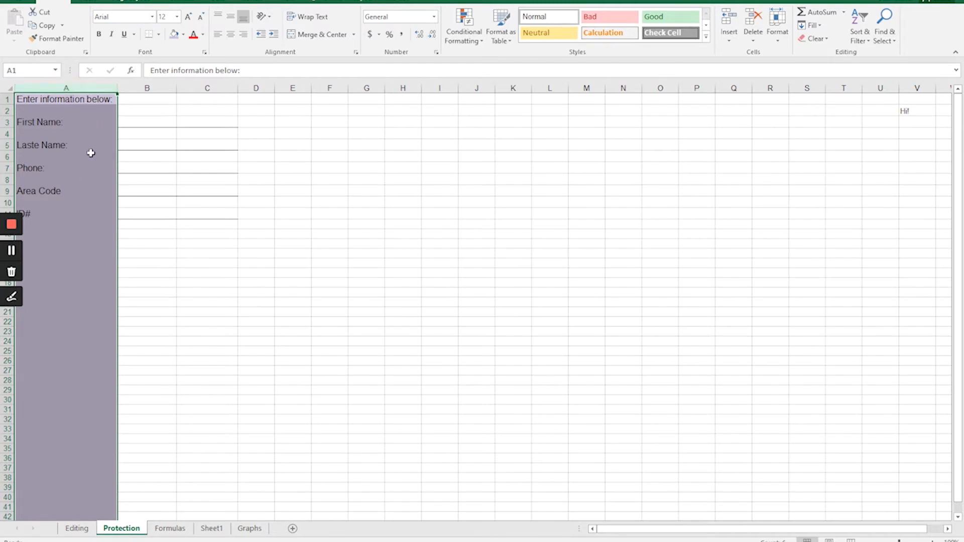
left_click(184, 34)
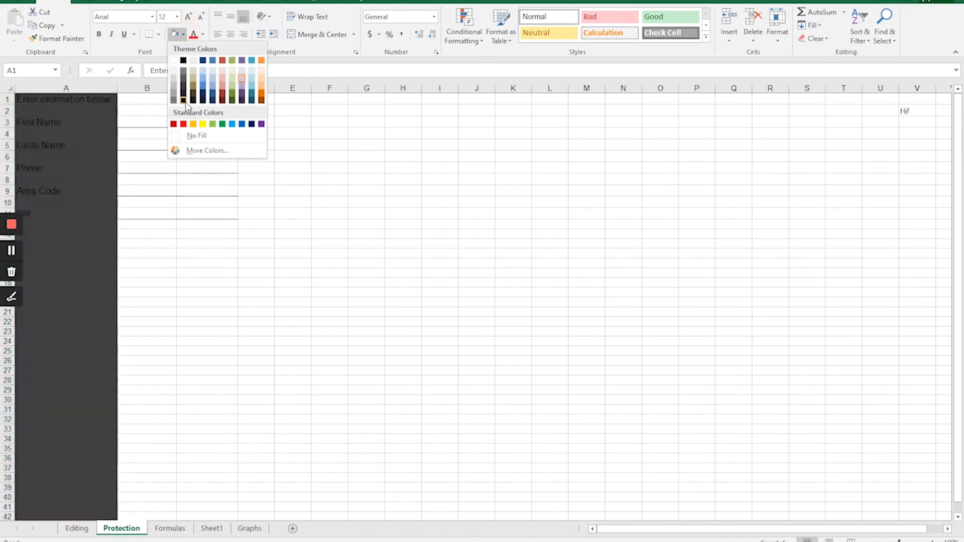
left_click(197, 136)
left_click(180, 274)
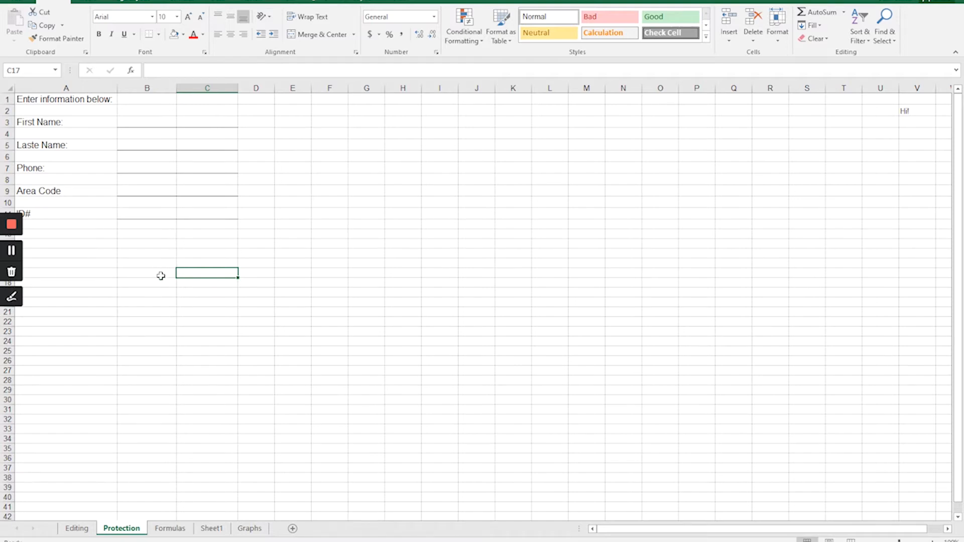
Examine the Protect Workbook options for structure and password, and close them without applying protection.
left_click(251, 3)
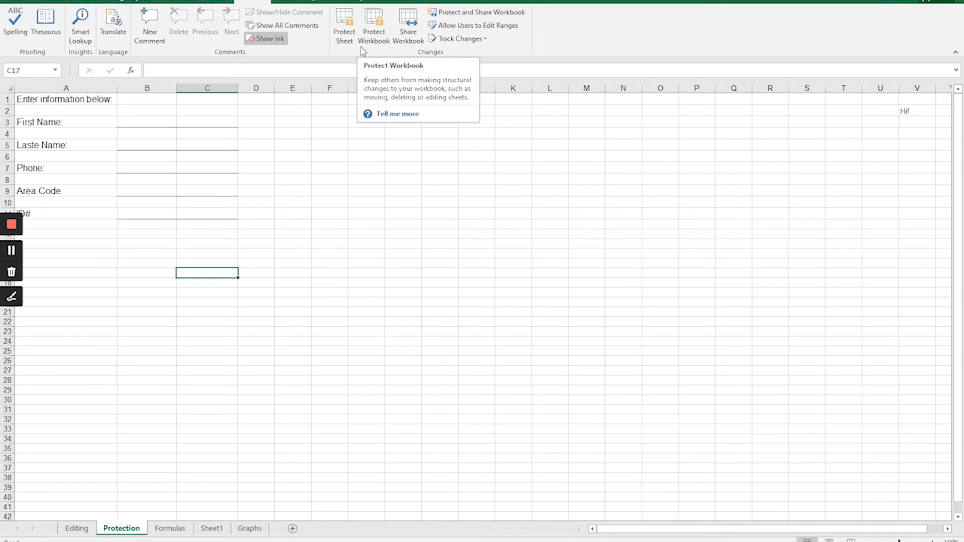
left_click(379, 40)
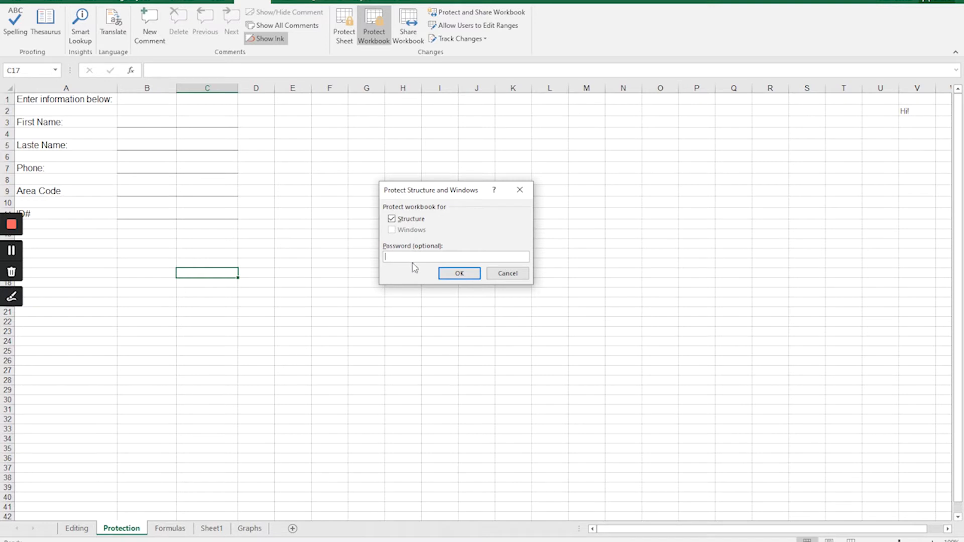
left_click(504, 276)
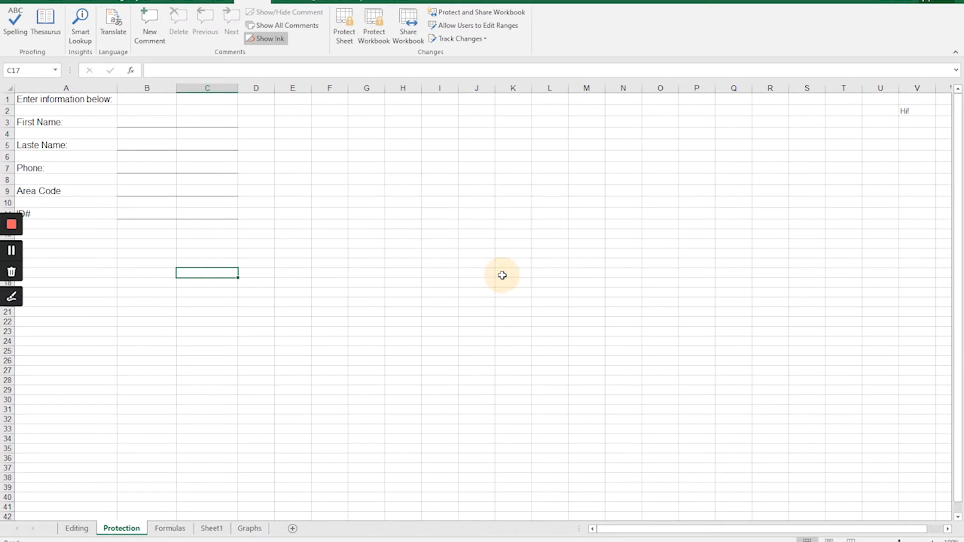
Open the Protect Sheet settings for the Protection sheet and allow Sort, Use AutoFilter and Use PivotTable & PivotChart.
left_click(338, 23)
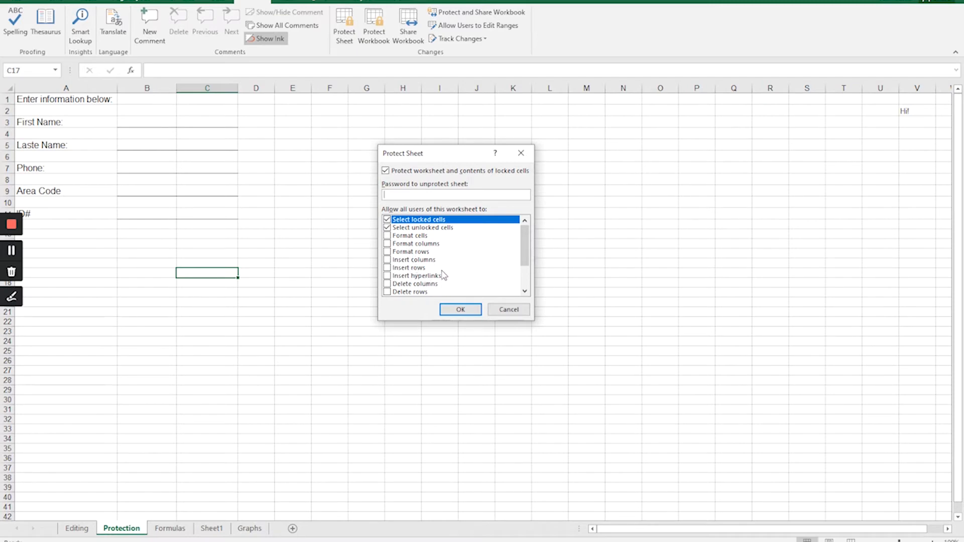
scroll(440, 276, "down", 1)
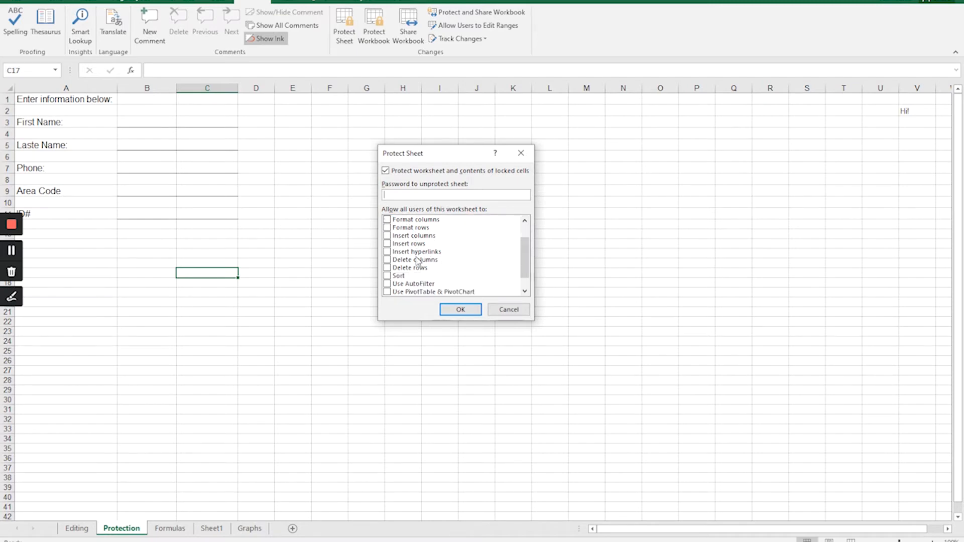
left_click(397, 277)
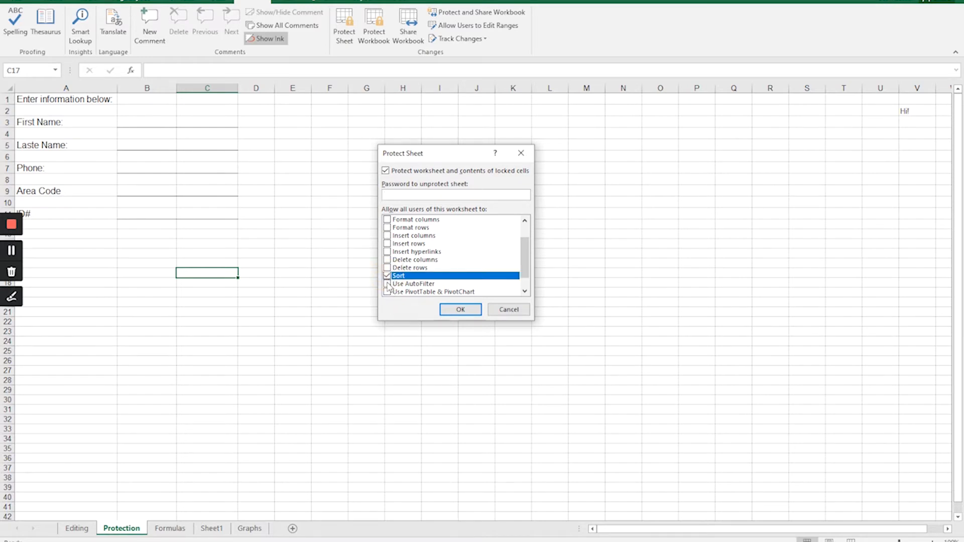
left_click(396, 284)
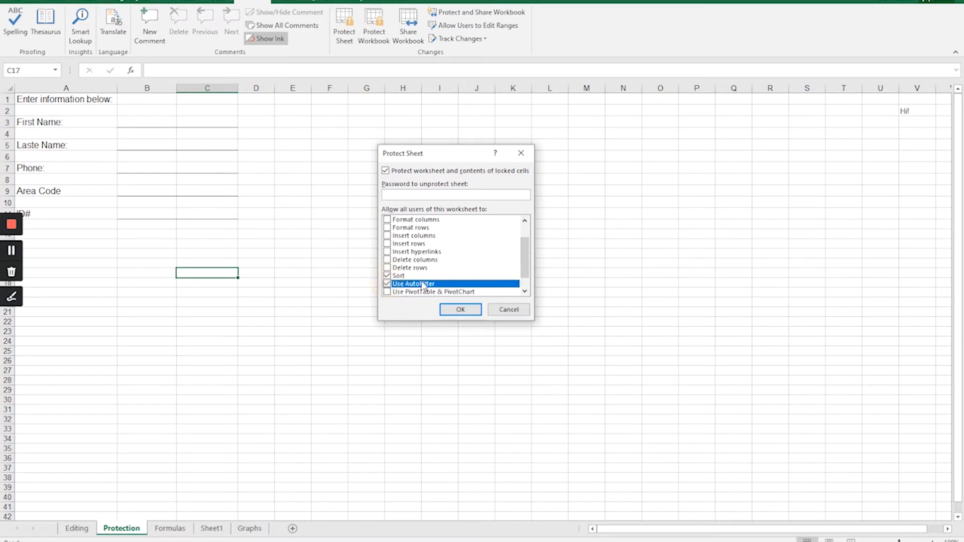
left_click(387, 292)
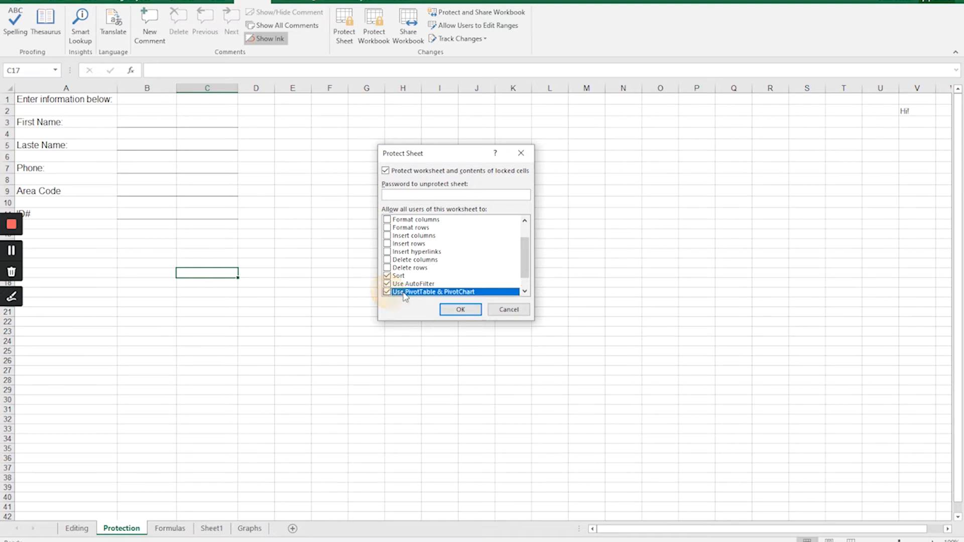
Disallow Use PivotTable & PivotChart, Use AutoFilter and Sort in the sheet protection permissions.
left_click(525, 291)
left_click(524, 291)
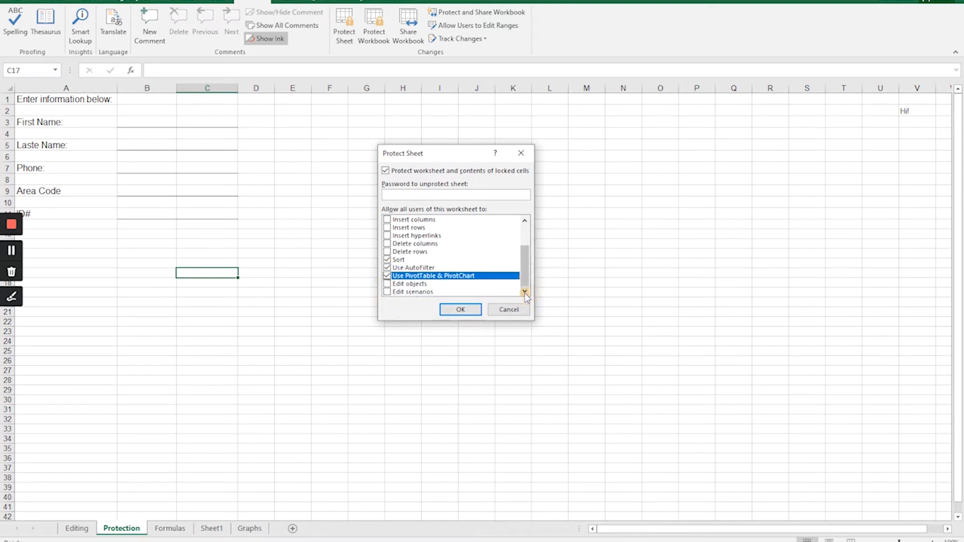
left_click(387, 276)
left_click(388, 267)
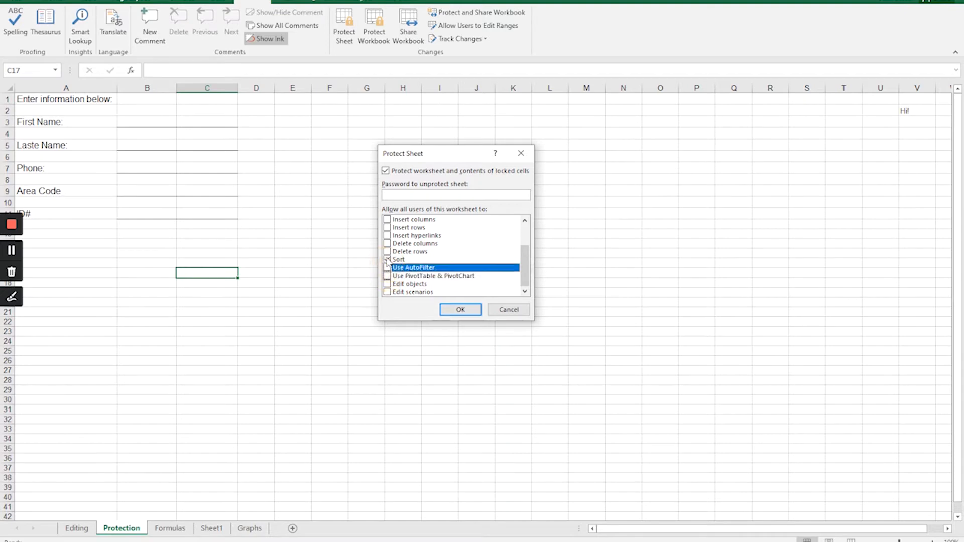
left_click(387, 259)
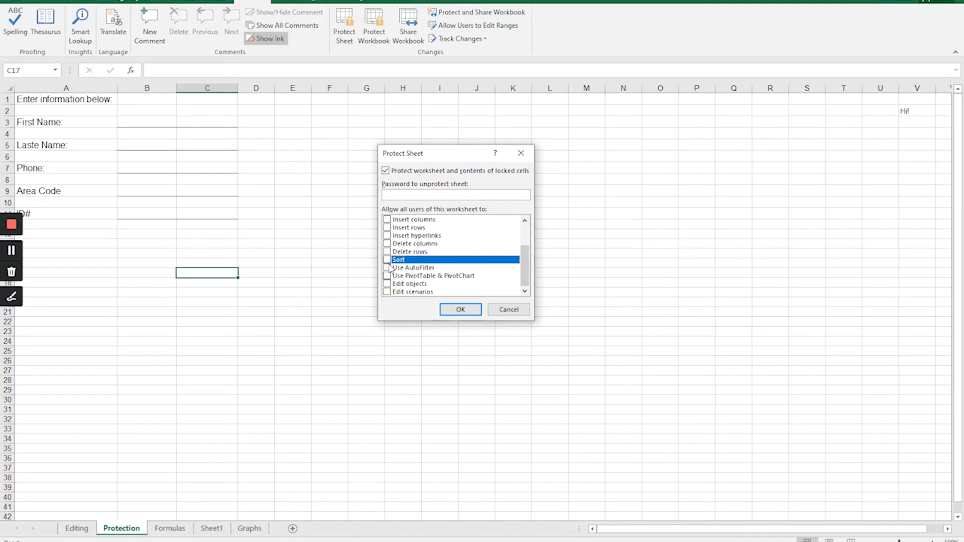
Protect the Protection sheet by entering and confirming a sheet password, keeping only the default cell-selection permissions allowed.
left_click(529, 280)
left_click_drag(529, 281, 526, 244)
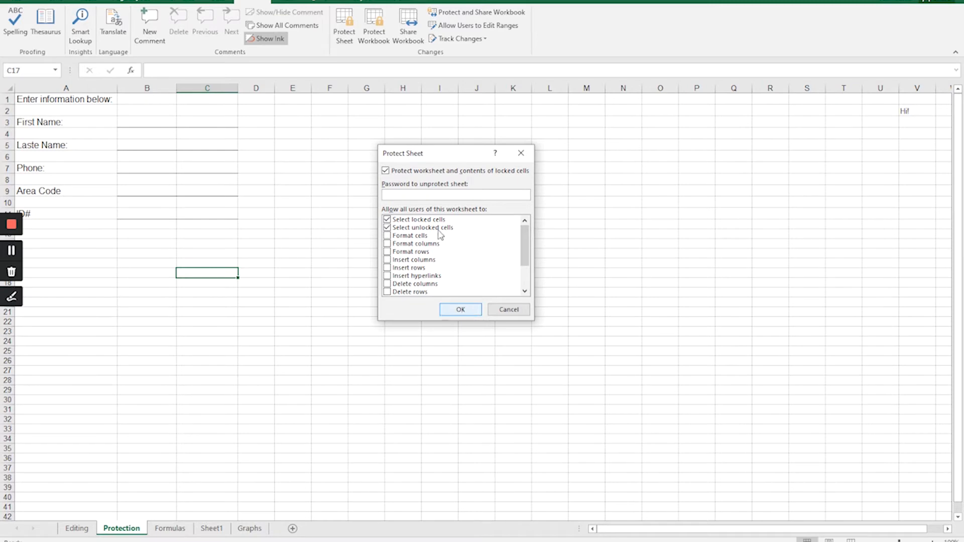
left_click(414, 195)
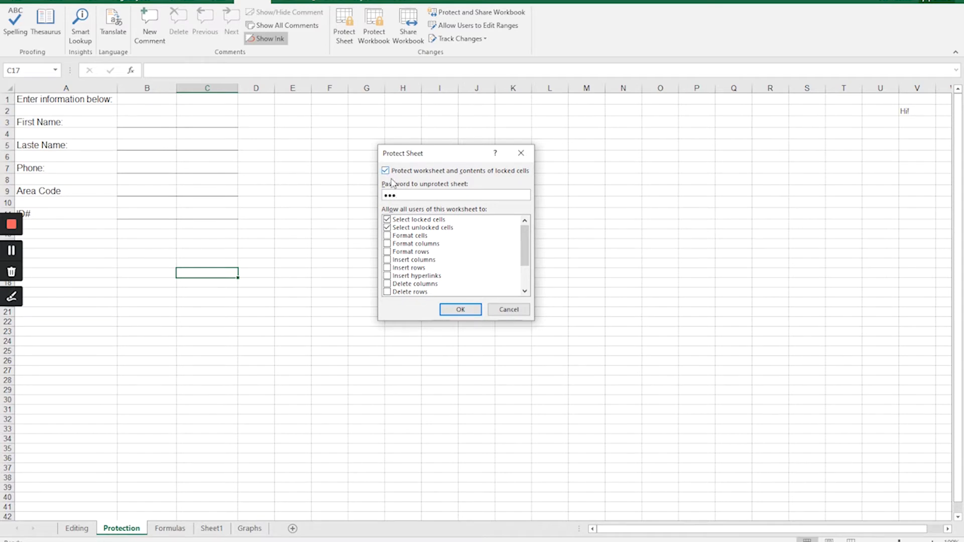
left_click(460, 310)
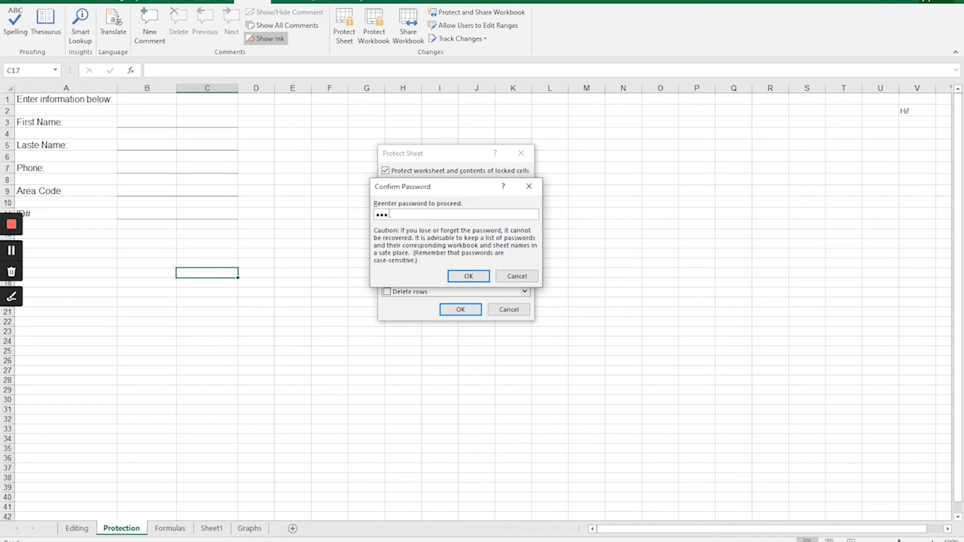
left_click(470, 276)
Check whether individual cells and a range across the form can be selected on the protected sheet.
left_click(286, 247)
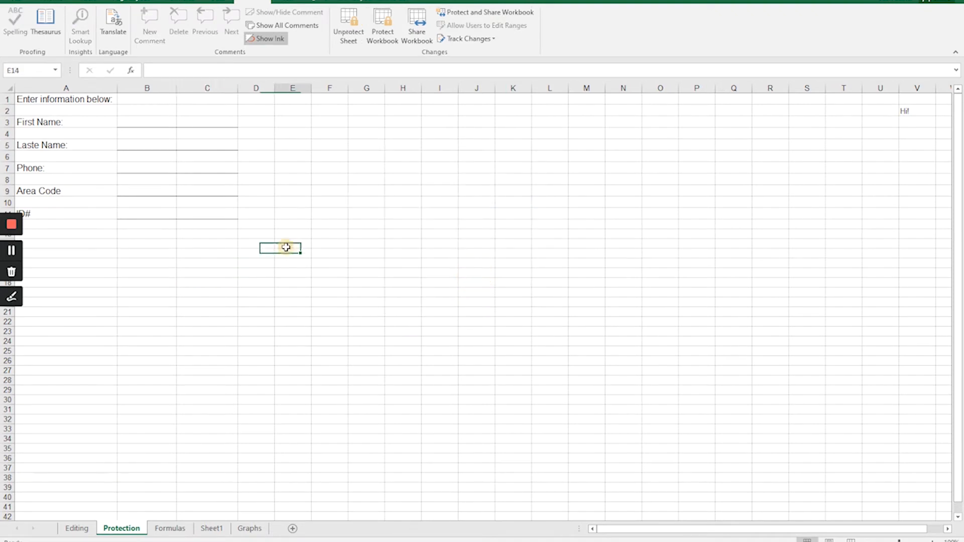
left_click(214, 204)
left_click(169, 164)
left_click(100, 144)
left_click_drag(54, 113, 258, 309)
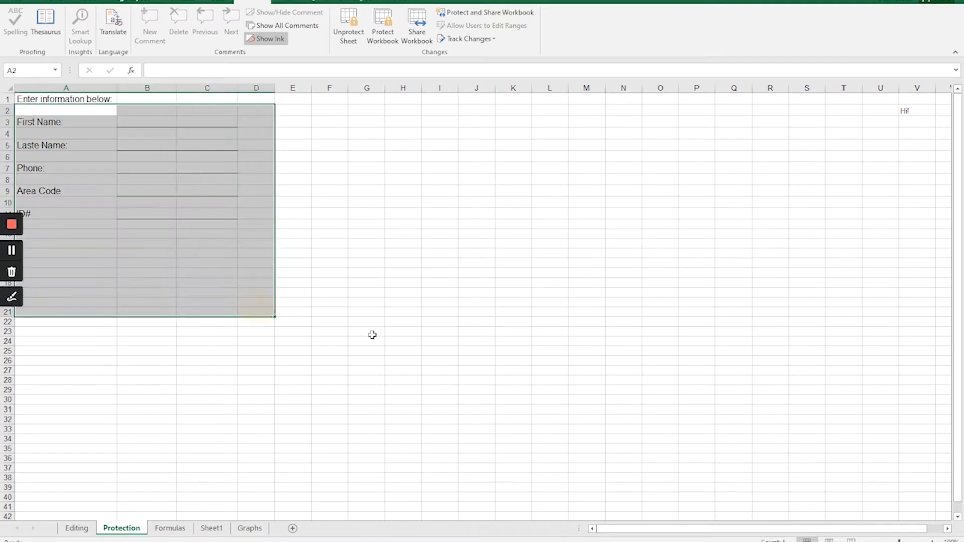
left_click(326, 277)
left_click(65, 179)
left_click(148, 200)
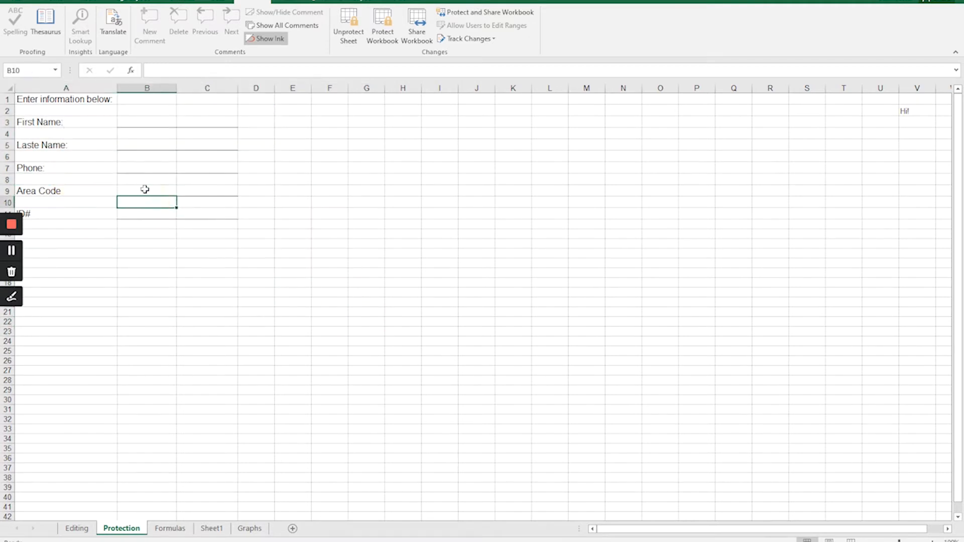
Try to edit the Area Code entry cell B9 on the protected sheet and dismiss the alert.
left_click(144, 189)
double_click(145, 189)
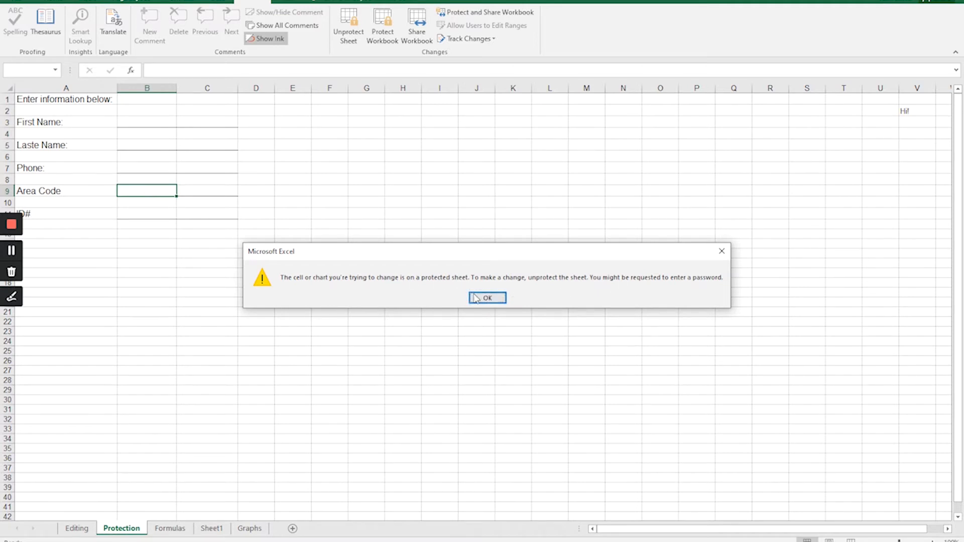
left_click(488, 298)
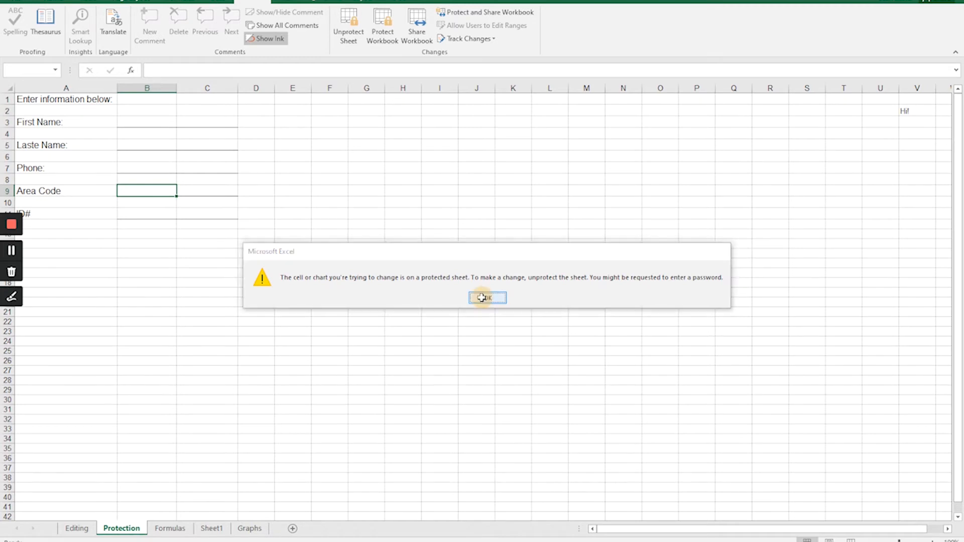
Try to change the font size of the Laste Name label in A5 to 16 on the protected sheet.
left_click(64, 144)
scroll(58, 2, "down", 1)
left_click(58, 2)
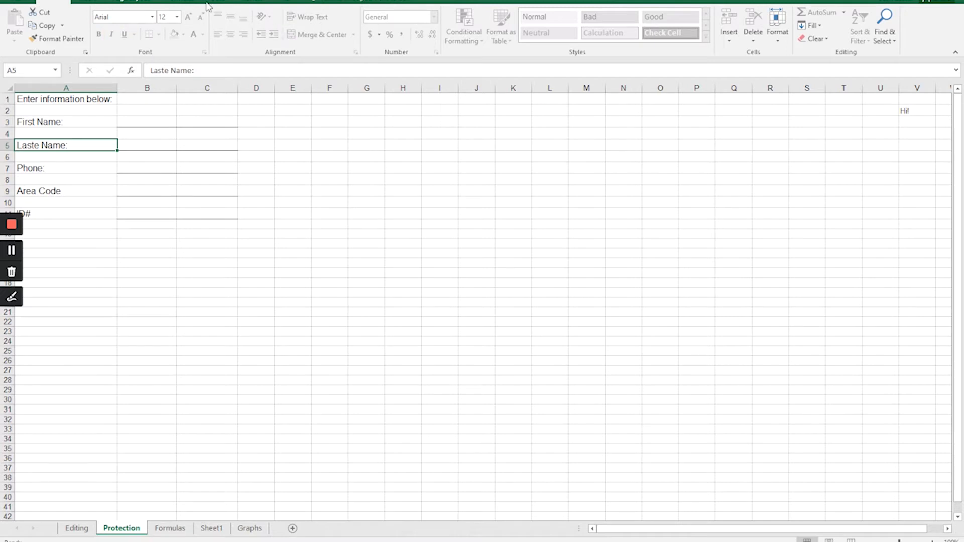
left_click(176, 17)
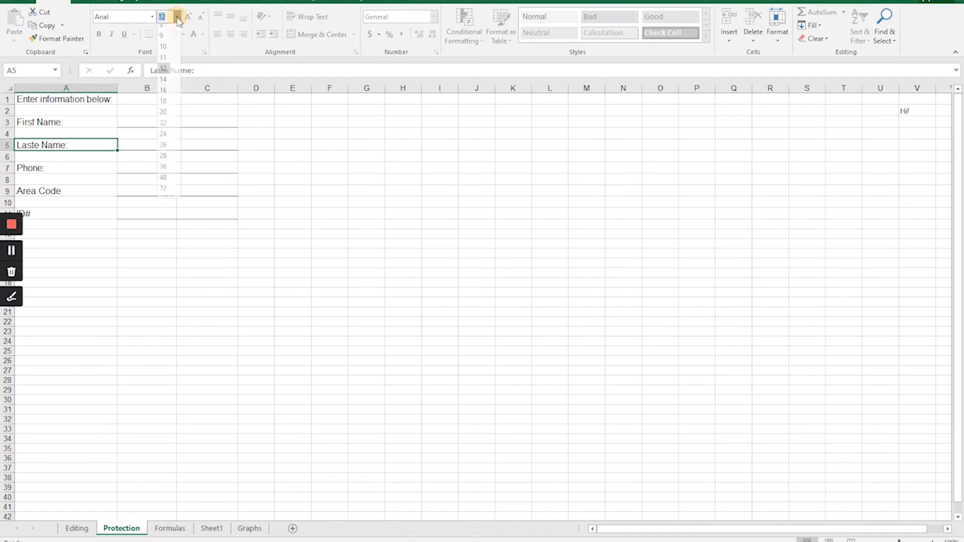
left_click(167, 96)
left_click(80, 149)
left_click(78, 167)
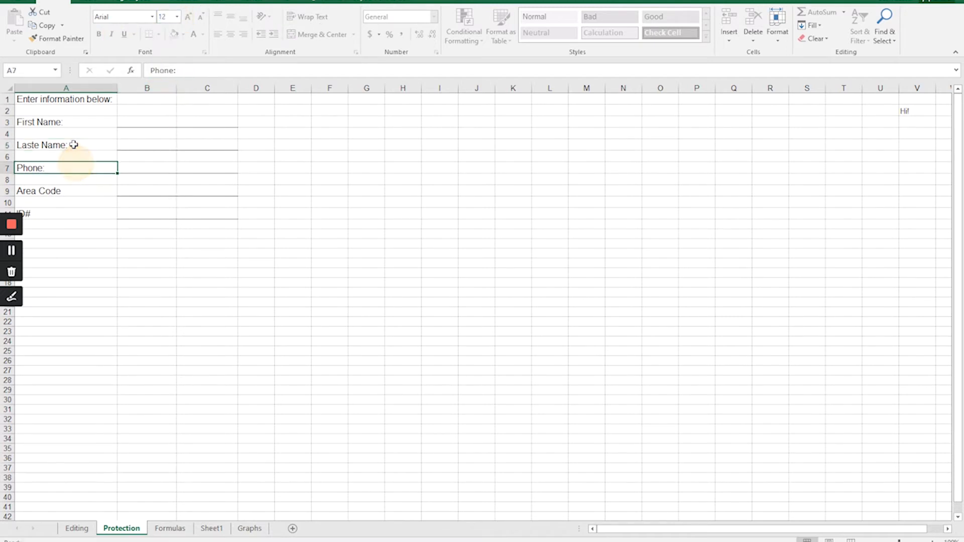
left_click(75, 144)
left_click(90, 168)
Unprotect the Protection sheet by entering the sheet password.
left_click(252, 4)
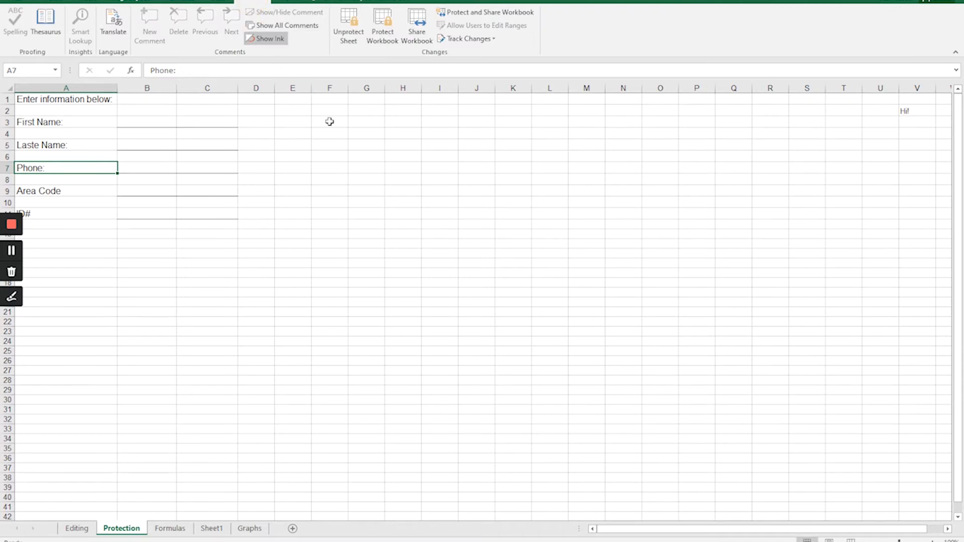
left_click(348, 36)
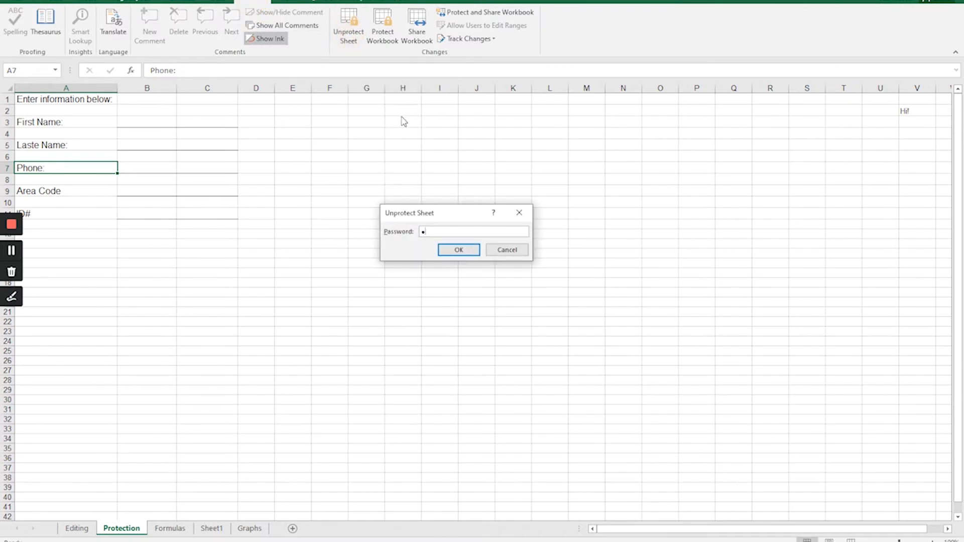
left_click(453, 254)
Enter a trial number in the Phone entry cell B7 to test editing on the unprotected sheet.
left_click(158, 172)
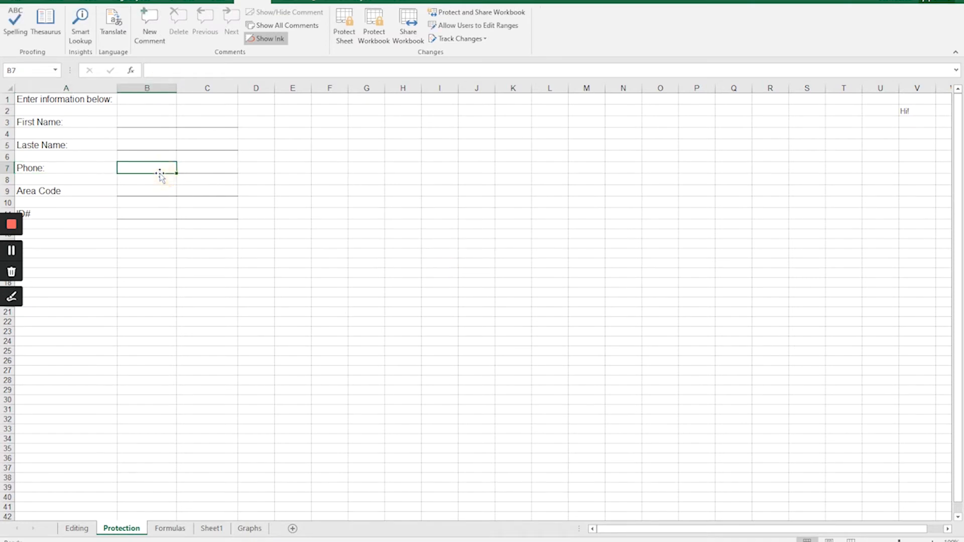
type("2131321")
key("BackSpace")
key("BackSpace")
key("BackSpace")
key("BackSpace")
key("BackSpace")
key("BackSpace")
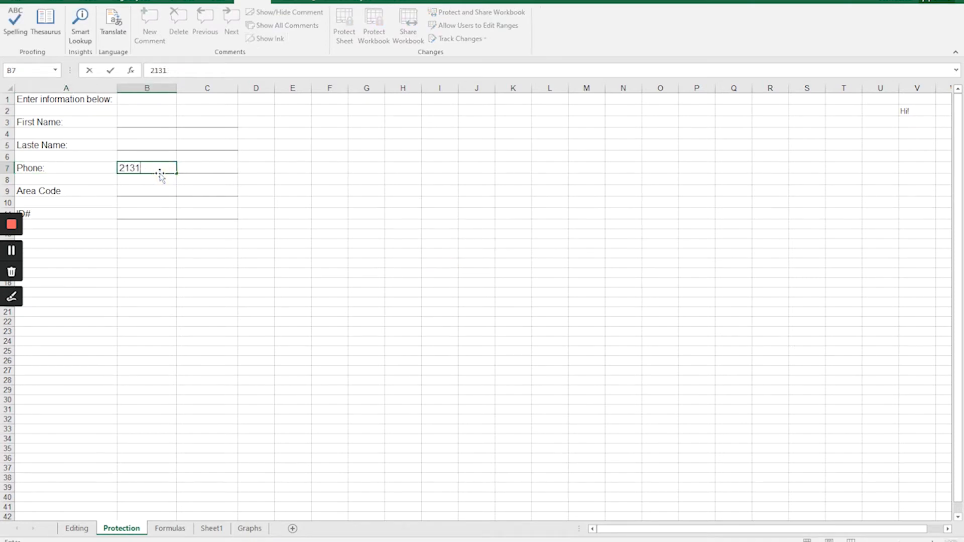
key("Return")
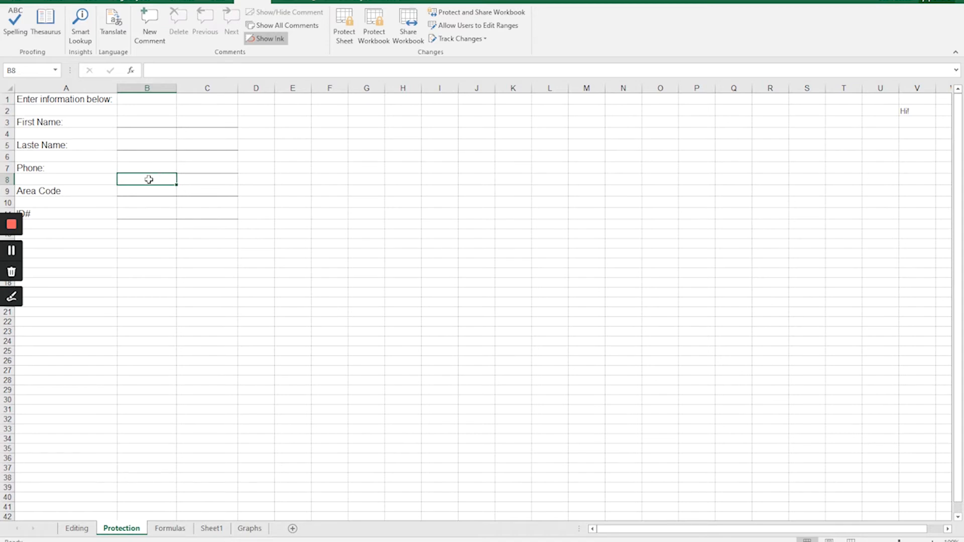
Unlock the form's entry cells in columns B and C for rows 3, 5, 7, 9 and 11 by turning off their Locked protection.
left_click(59, 3)
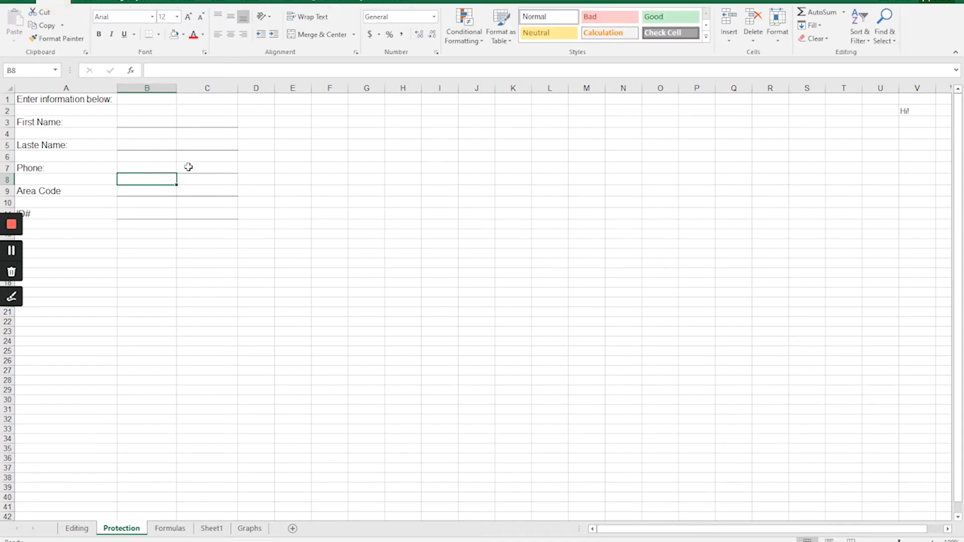
left_click(176, 187)
left_click_drag(178, 186, 188, 184)
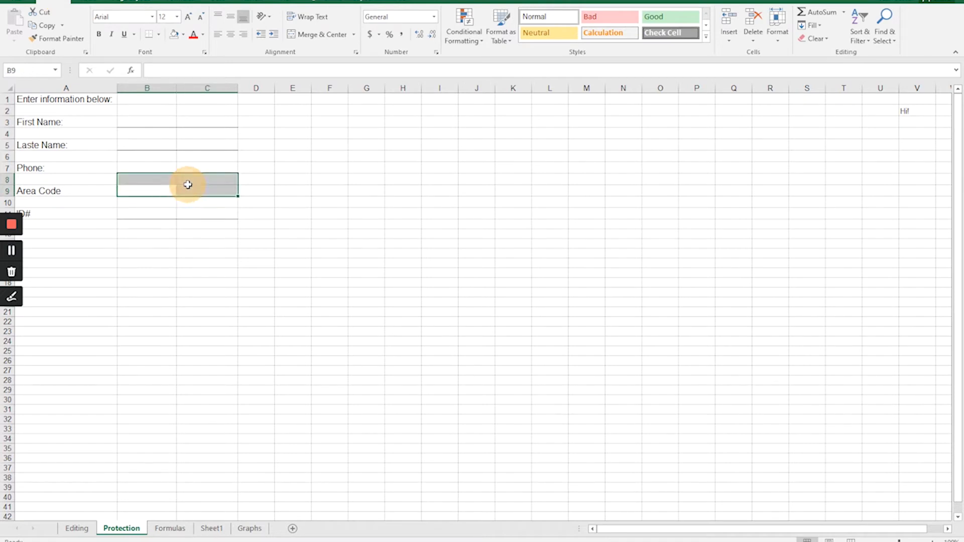
left_click(149, 169)
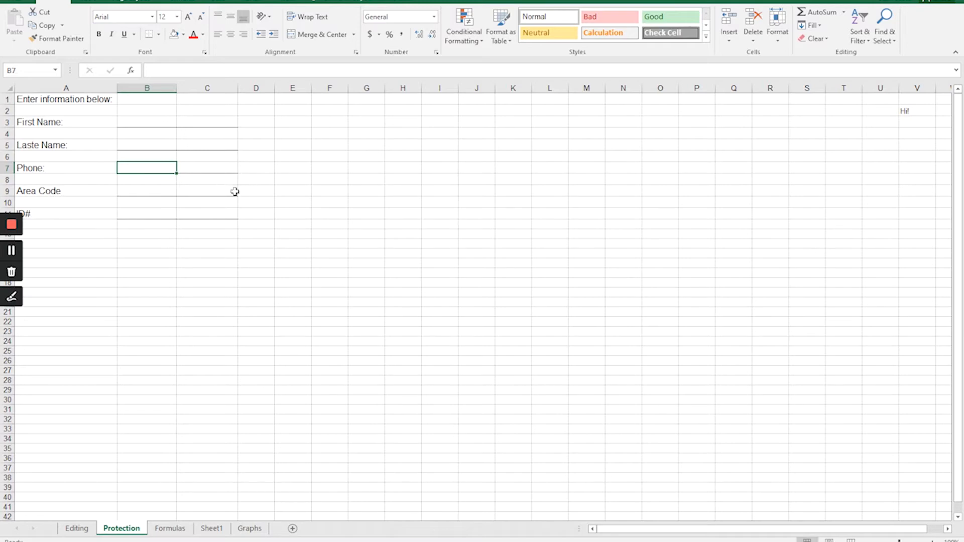
mouse_move(166, 168)
left_mouse_down()
mouse_move(196, 165)
mouse_move(181, 165)
left_mouse_up()
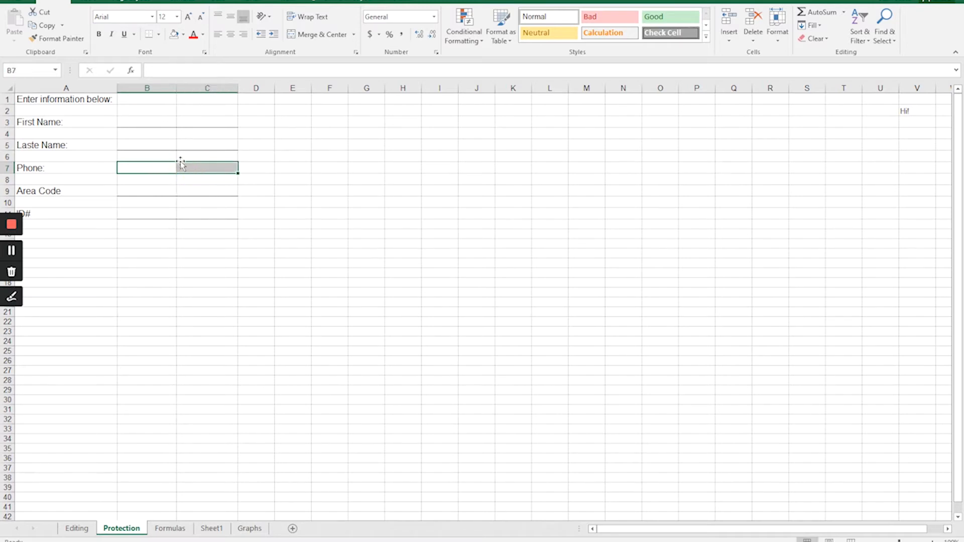
left_click(134, 122)
left_click_drag(189, 122, 194, 193)
left_click(142, 171, "ctrl")
left_click(152, 215, "ctrl")
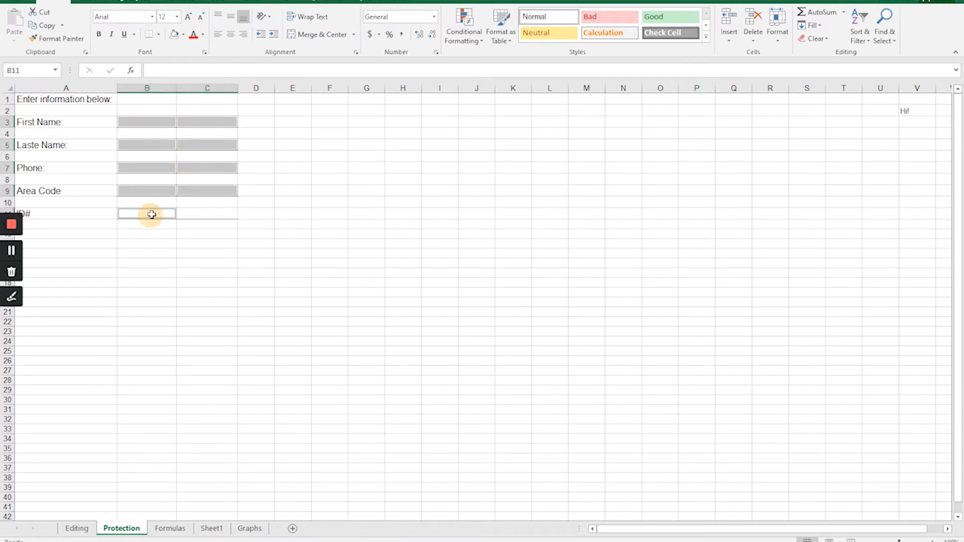
left_click(203, 214, "ctrl")
left_click(204, 53)
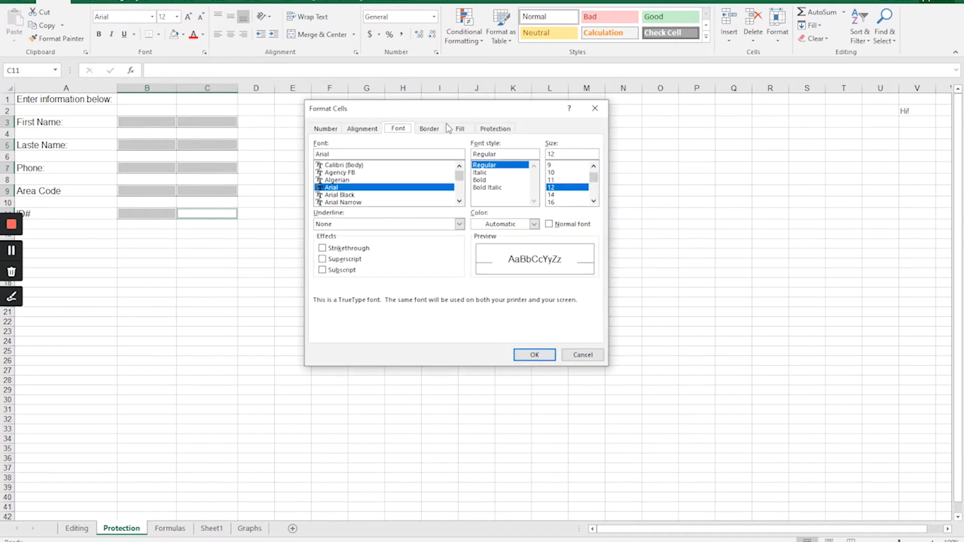
mouse_move(461, 112)
left_mouse_down()
mouse_move(485, 104)
mouse_move(449, 124)
left_mouse_up()
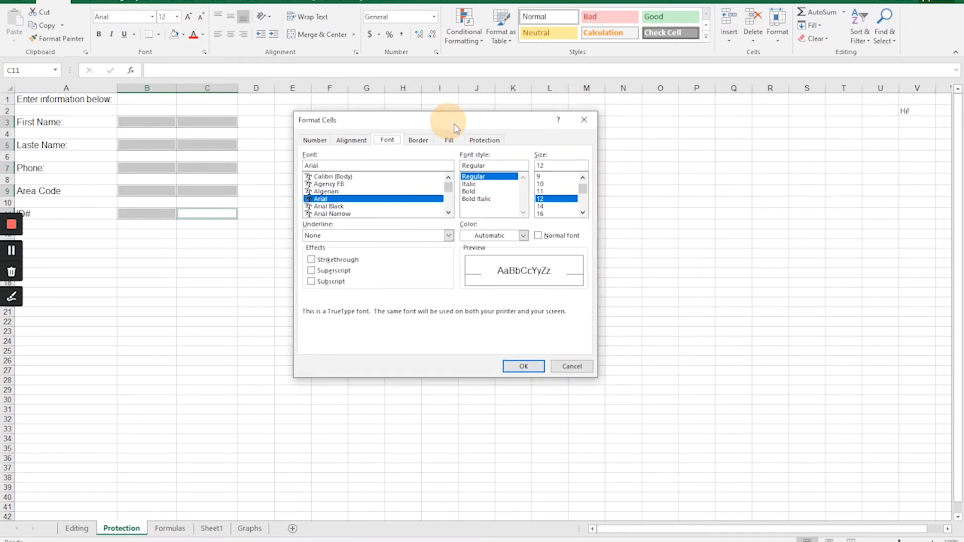
left_click(484, 140)
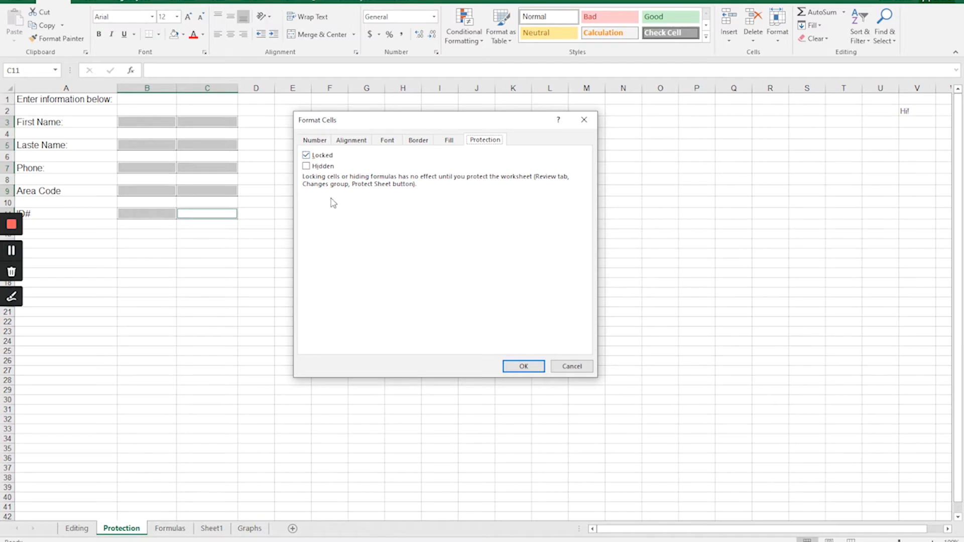
left_click(322, 157)
left_click(523, 366)
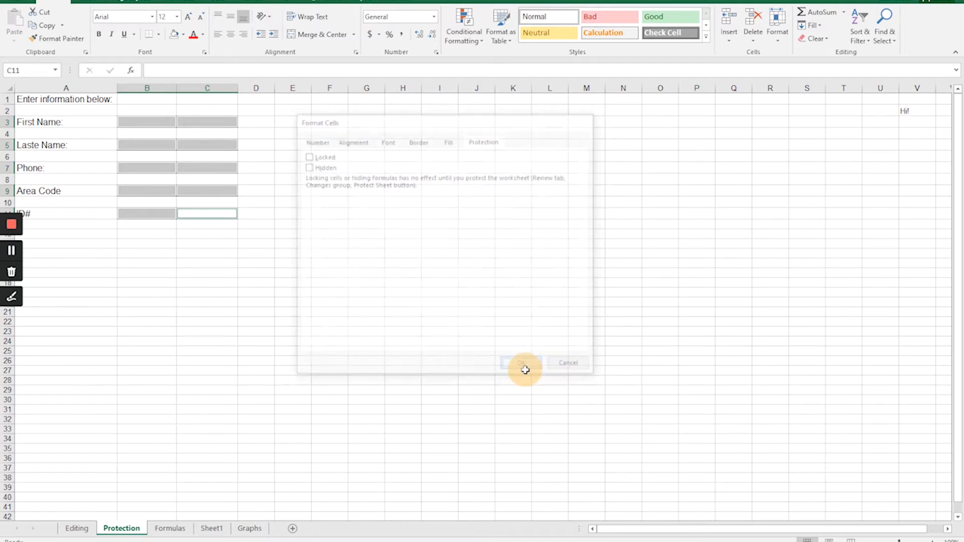
left_click(244, 208)
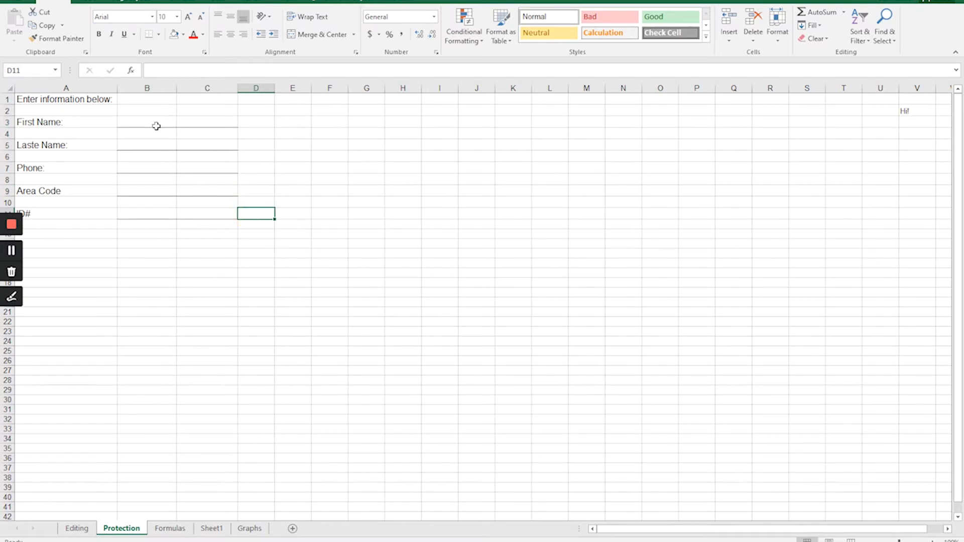
Merge and center columns B and C separately in each entry row: 3, 5, 7, 9 and 11.
left_click_drag(152, 121, 202, 123)
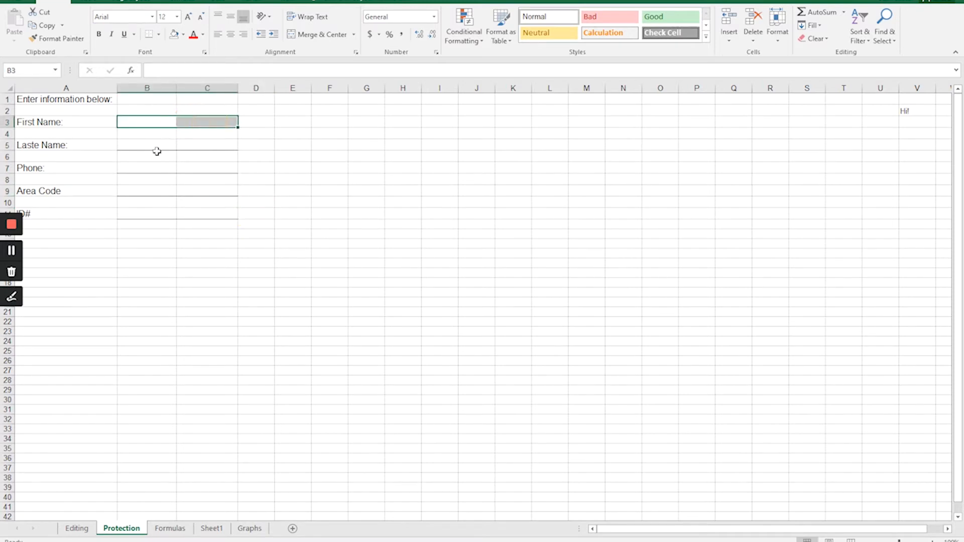
left_click(312, 35)
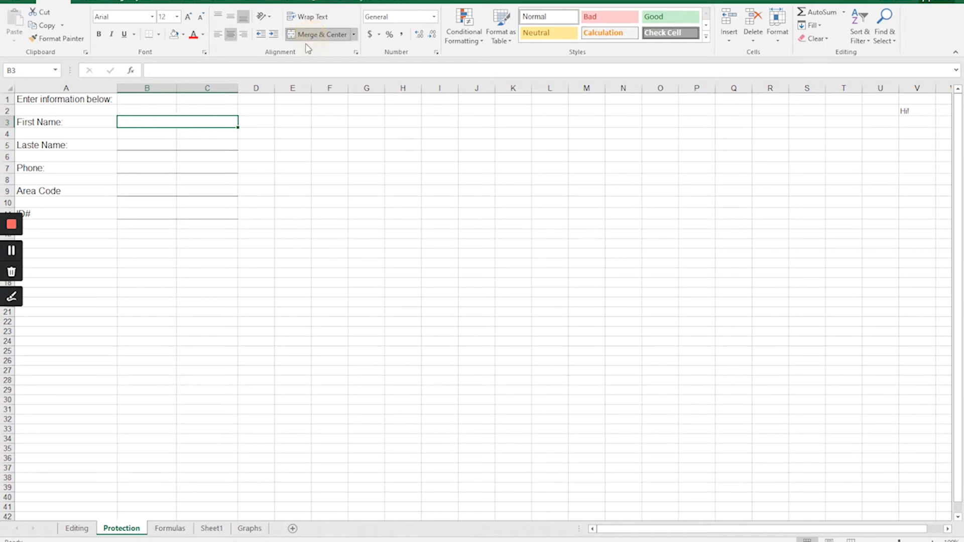
left_click_drag(165, 145, 195, 164)
left_click(312, 34)
left_click(163, 168)
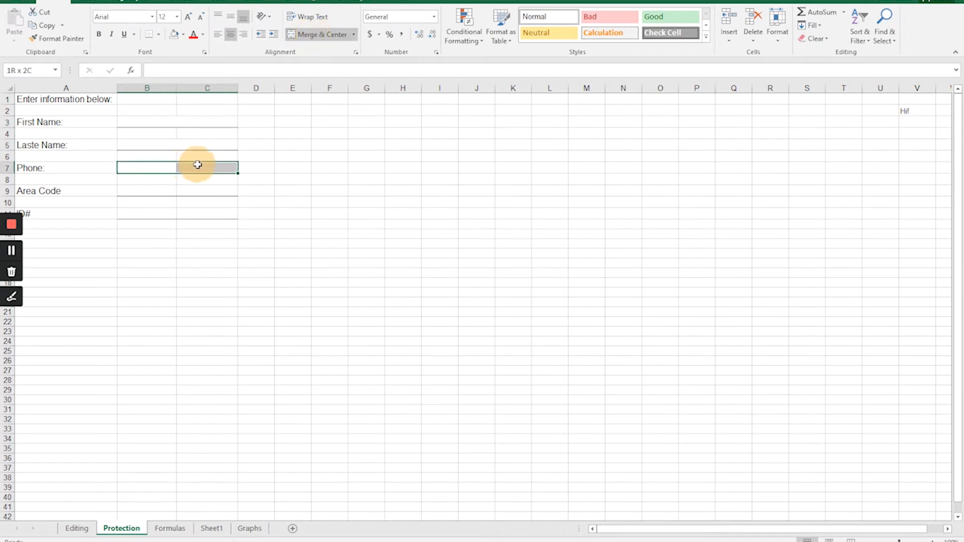
left_click(313, 40)
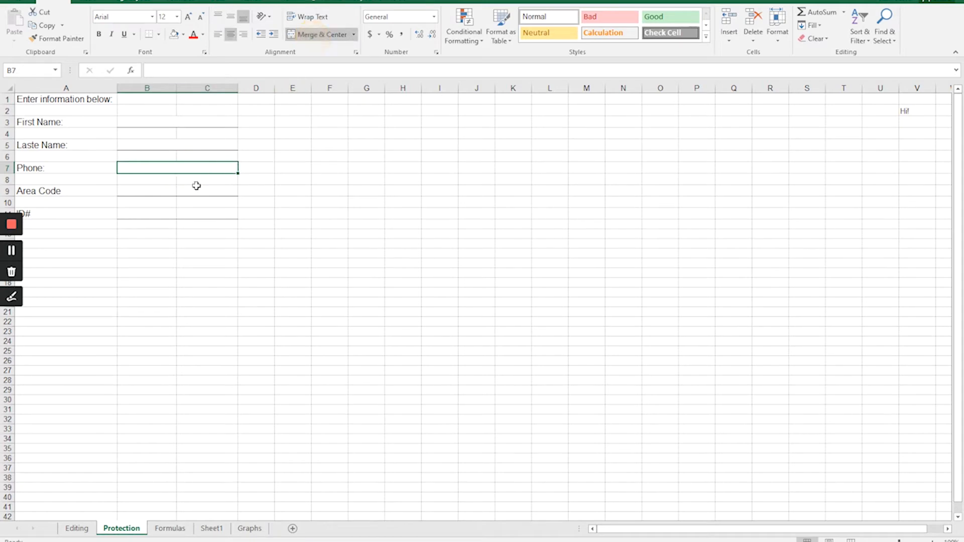
left_click_drag(160, 194, 189, 210)
left_click(342, 36)
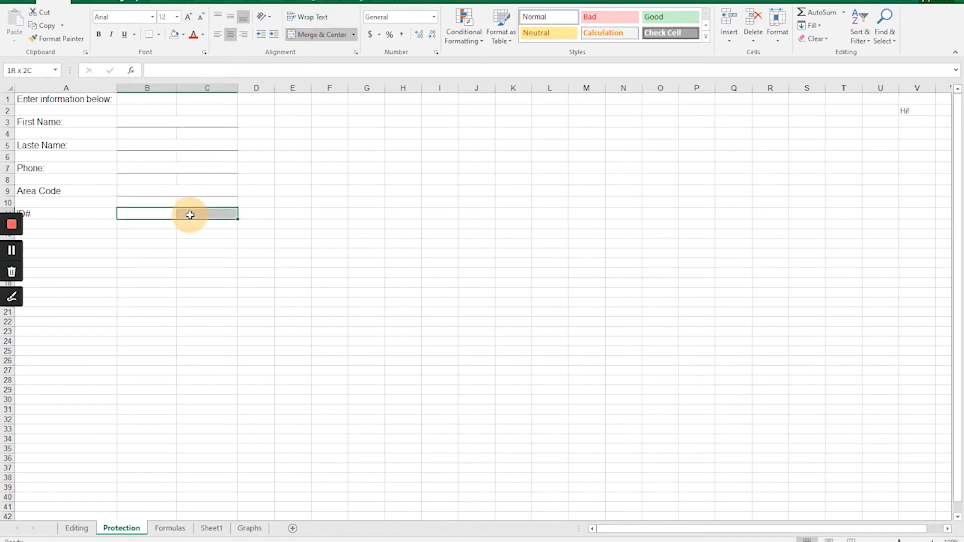
left_click(320, 35)
Check the merged entry cells beside each form label, from First Name down to ID#.
left_click(158, 137)
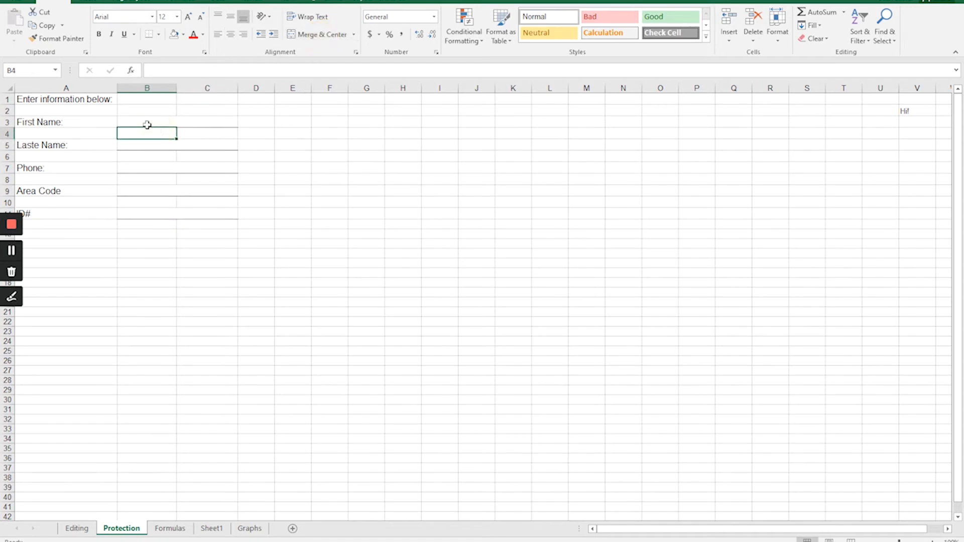
left_click(147, 124)
left_click(160, 146)
left_click(148, 170)
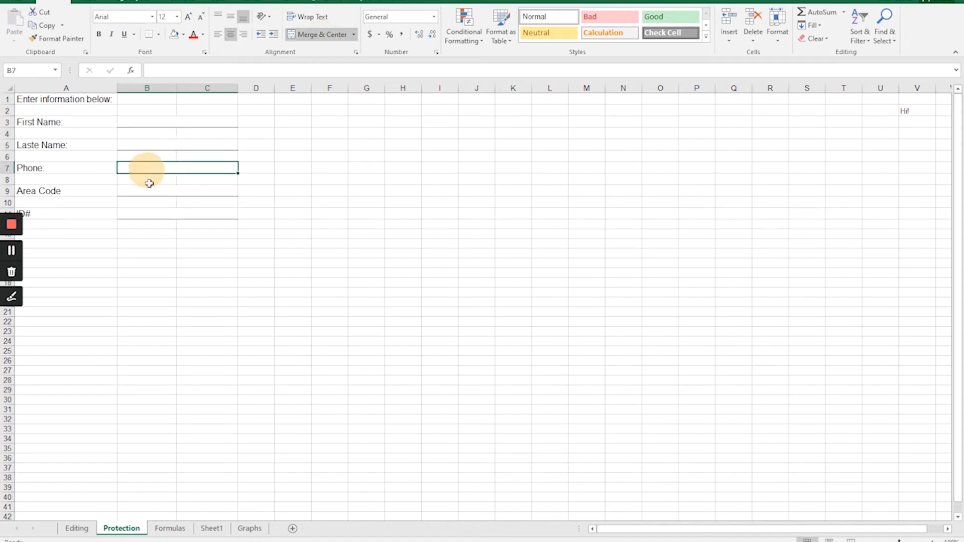
left_click(149, 192)
left_click(151, 215)
left_click(148, 193)
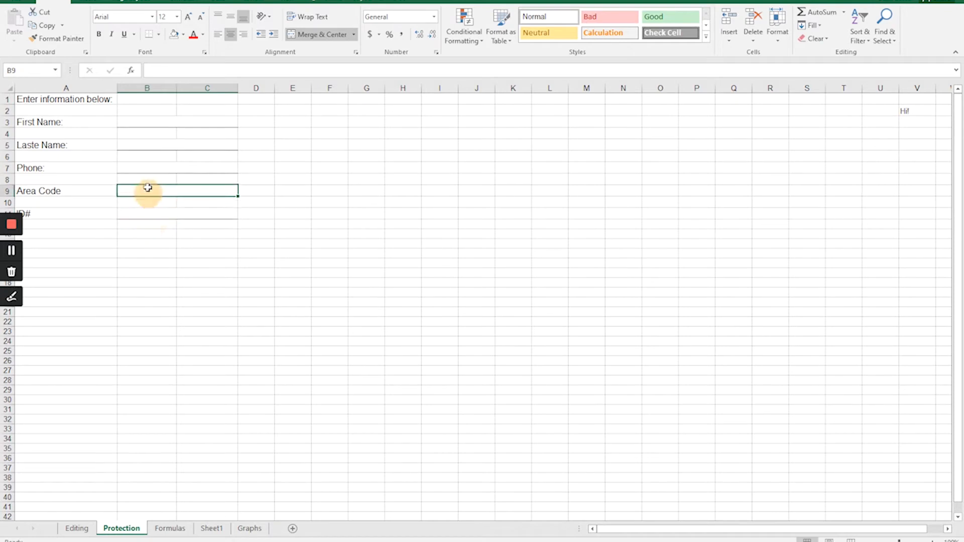
left_click(142, 170)
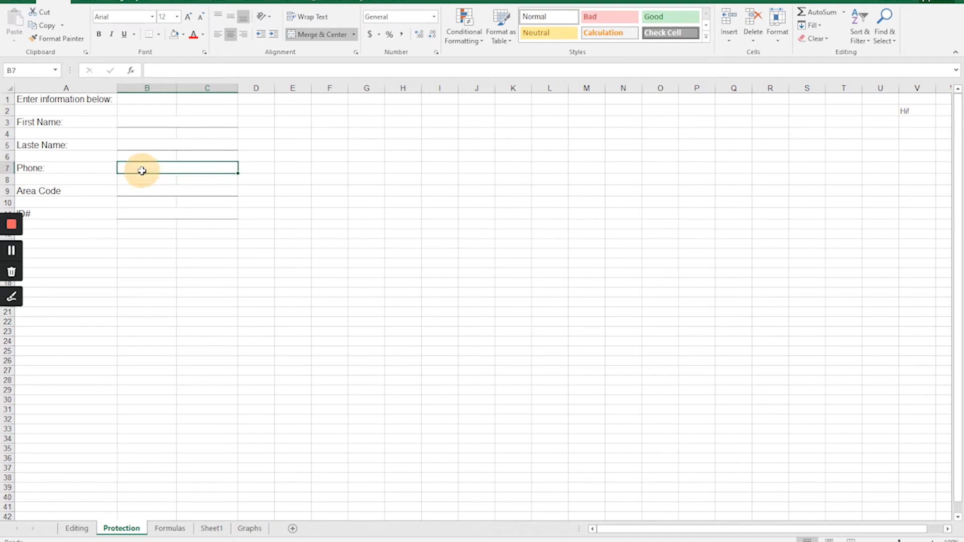
Unmerge the Phone entry cells B7:C7 and check the entry cells in the other form rows.
left_click(311, 35)
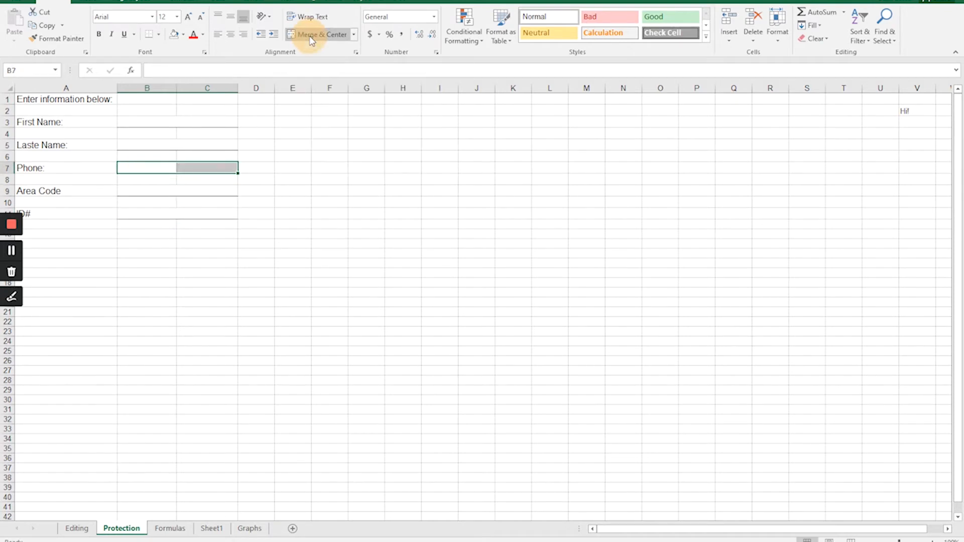
left_click(277, 191)
left_click_drag(144, 170, 207, 168)
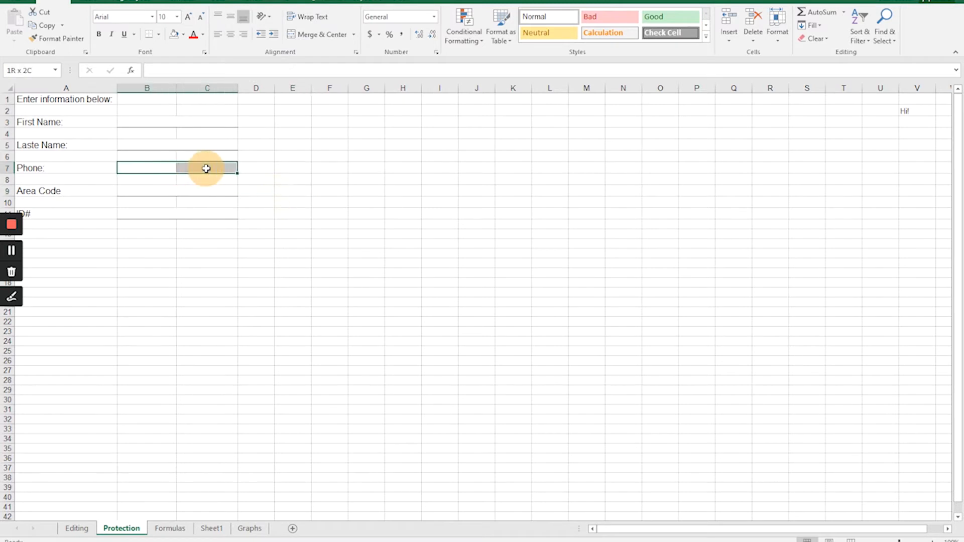
left_click(185, 149)
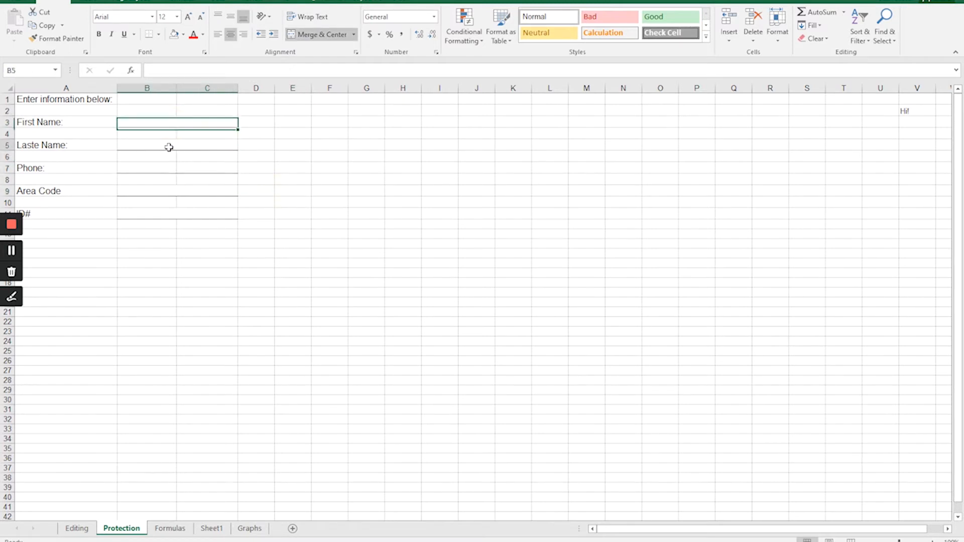
left_click(168, 146)
left_click(157, 190)
left_click(156, 214)
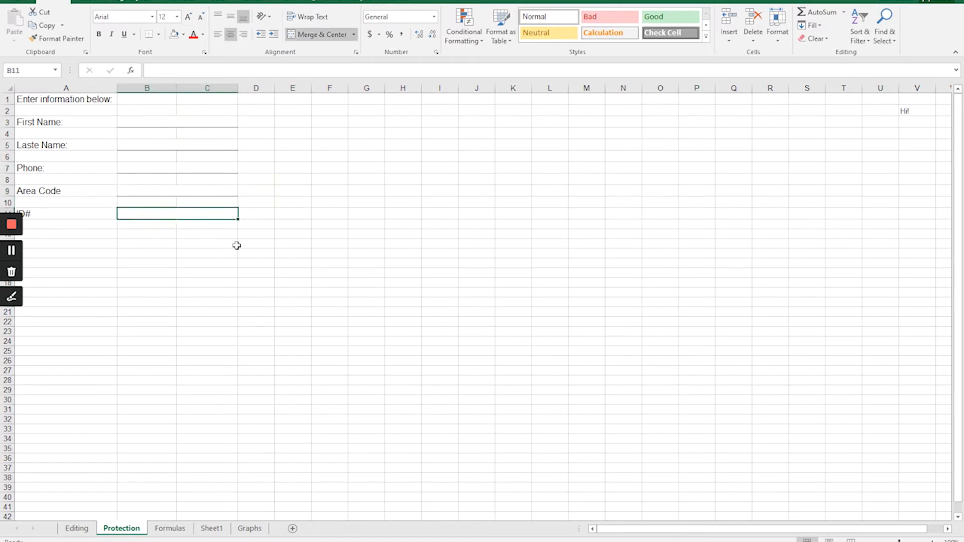
Protect the sheet without a password, disallowing selection of locked cells and allowing selection of unlocked cells.
left_click(257, 2)
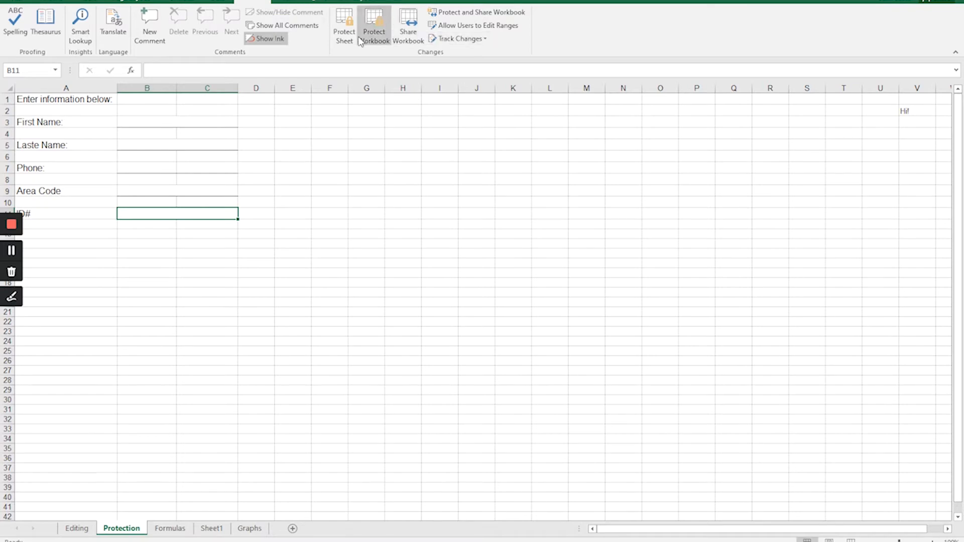
left_click(346, 32)
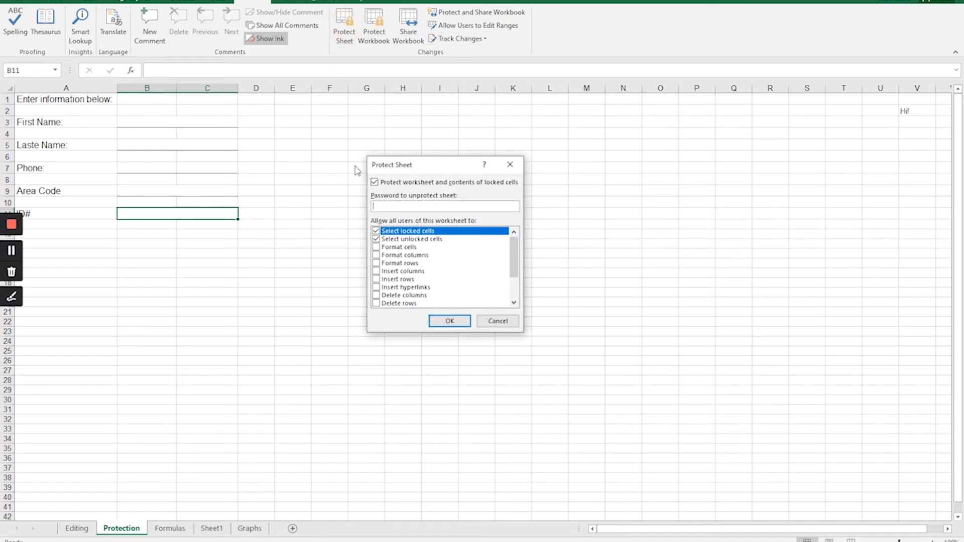
left_click(389, 232)
left_click(377, 232)
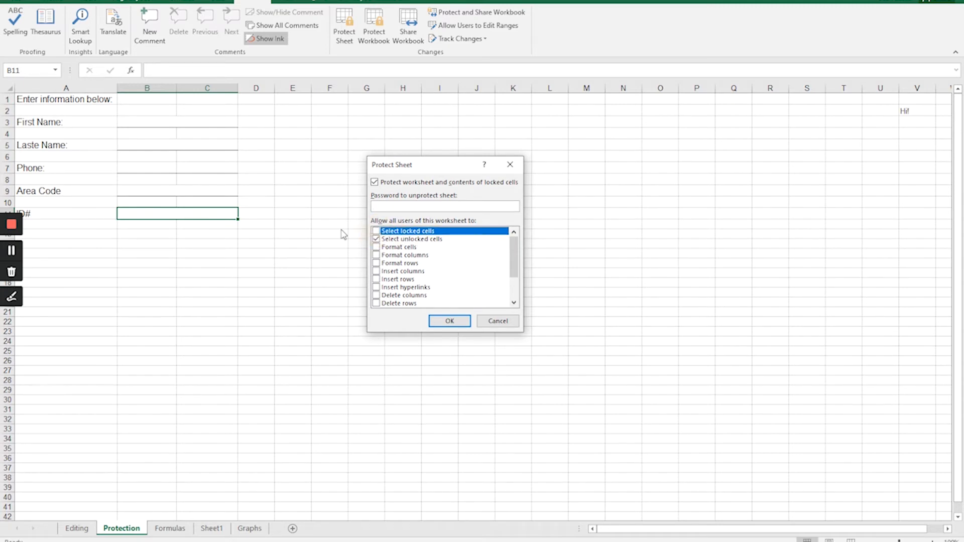
left_click(445, 322)
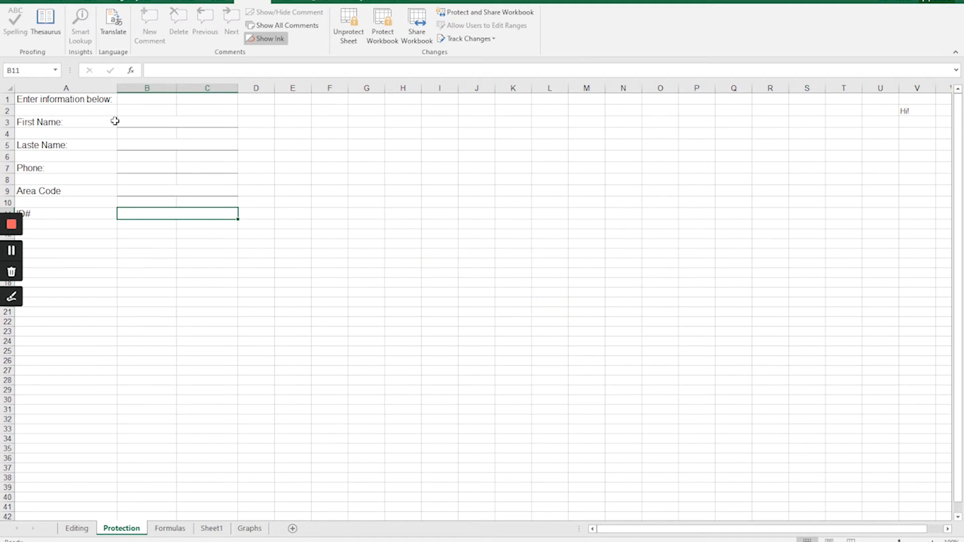
Test the unlocked entry cells on the protected form, then enter the person's first name in B3 and last name in B5.
left_click(154, 124)
left_click(145, 147)
left_click(144, 168)
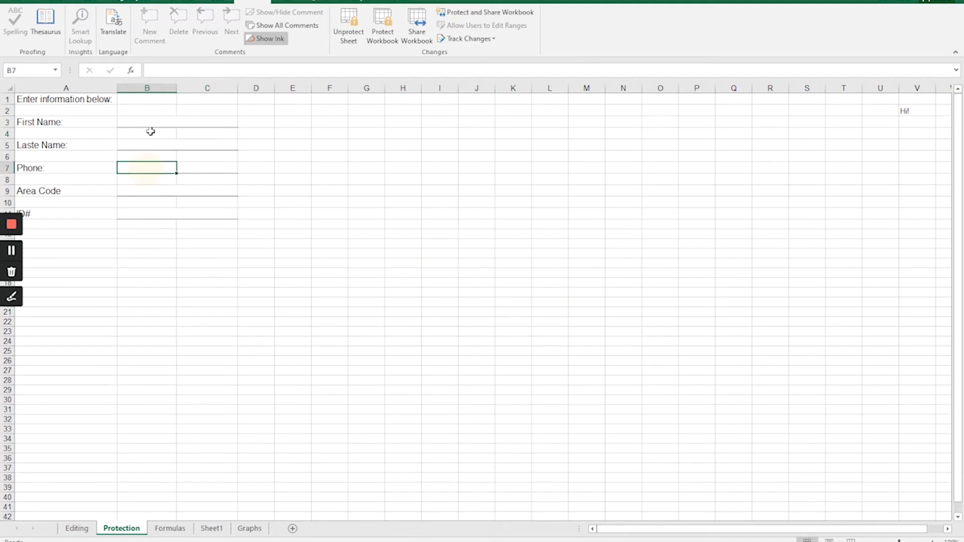
left_click(143, 123)
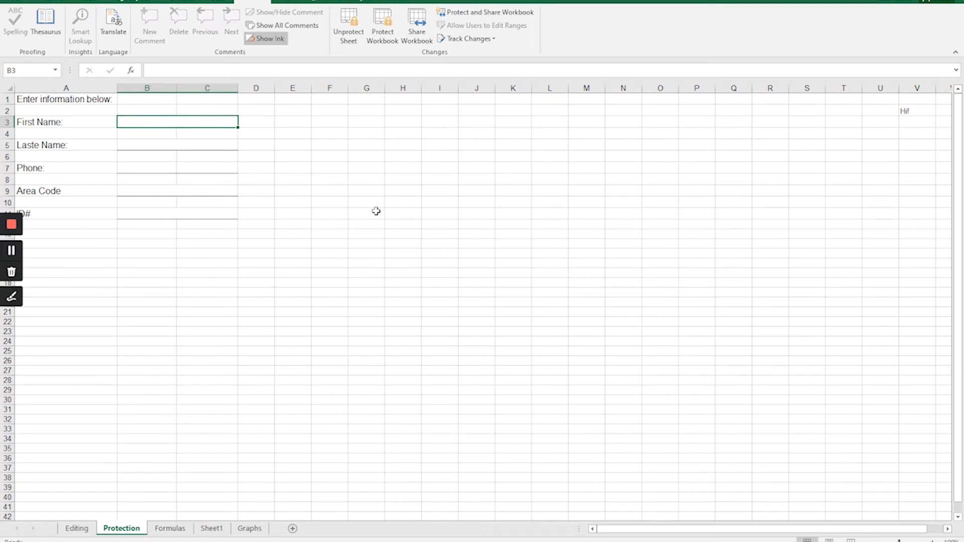
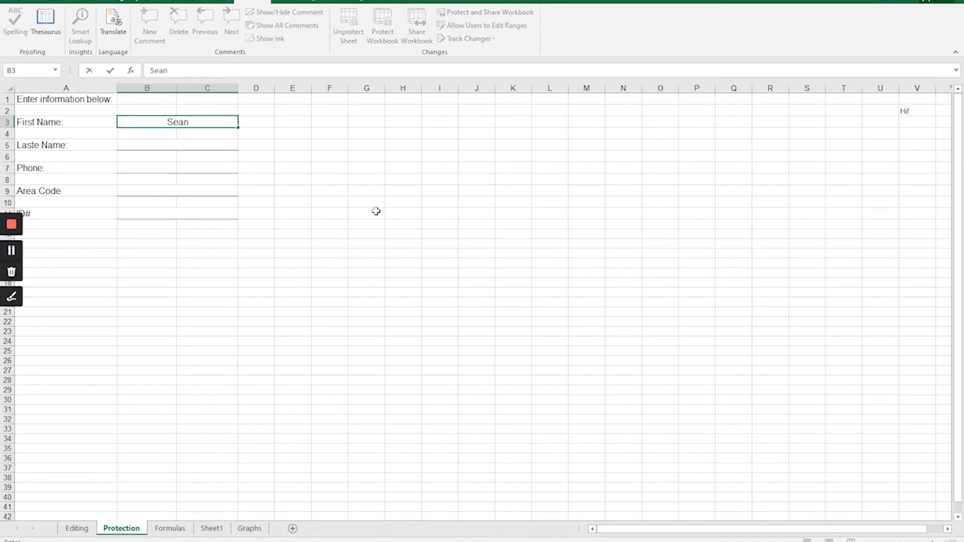
key("Return")
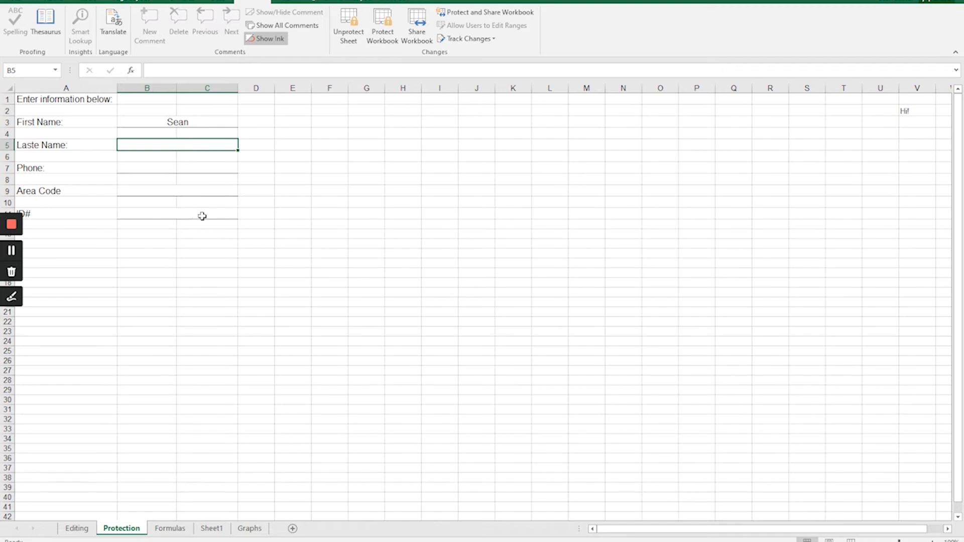
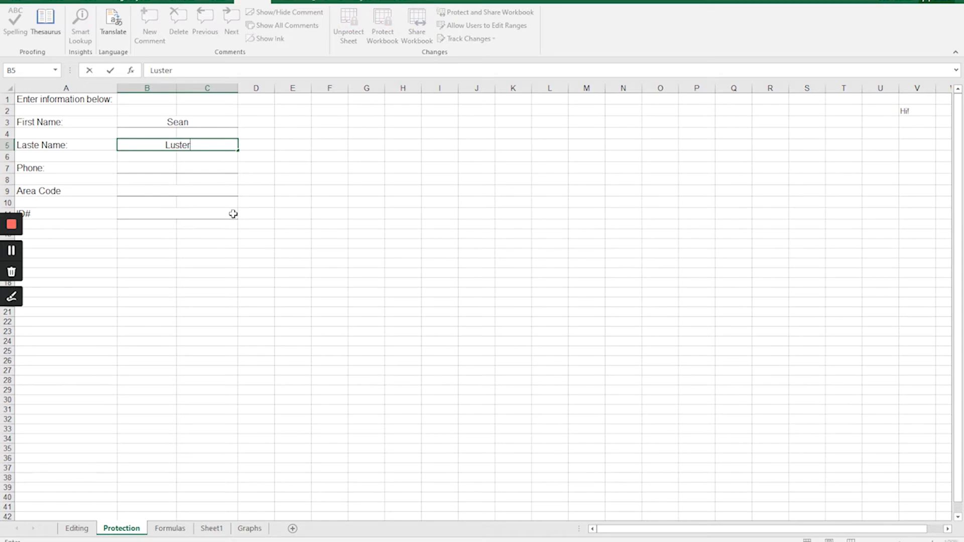
key("Return")
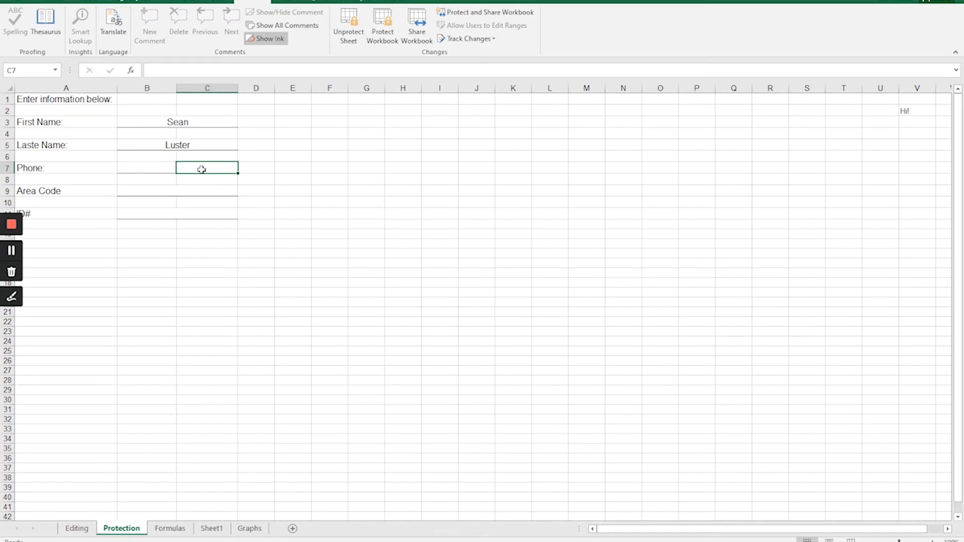
Enter the person's phone number in the Phone entry cell B7.
left_click(155, 167)
left_click(194, 168)
left_click(150, 169)
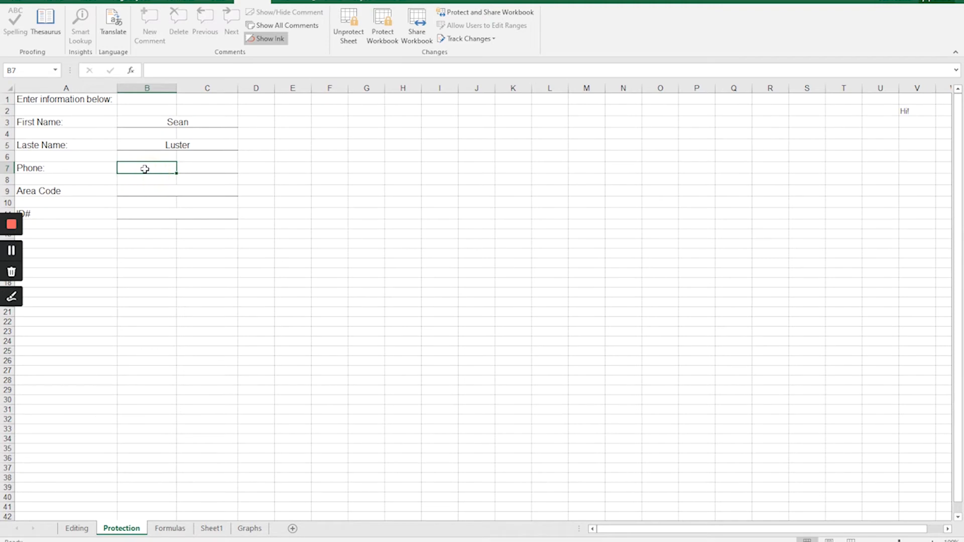
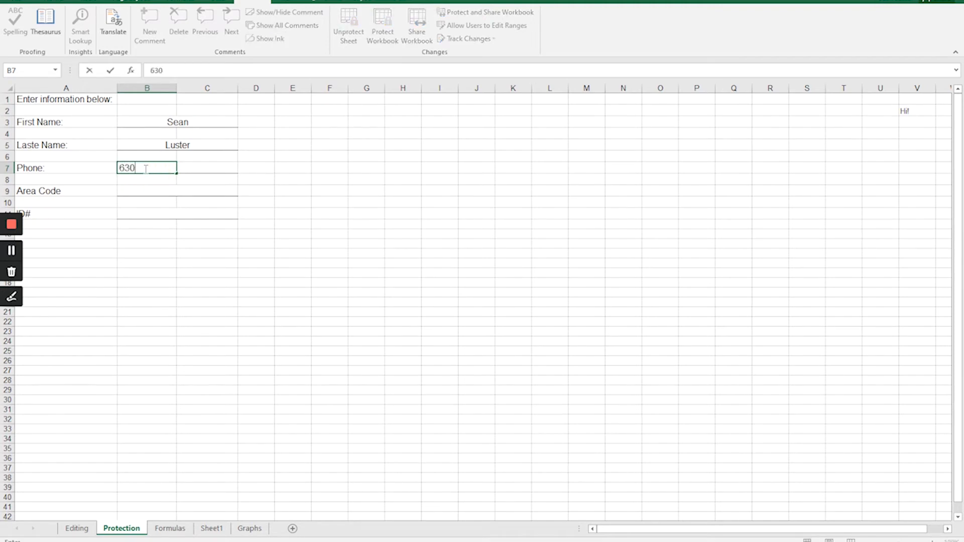
key("Tab")
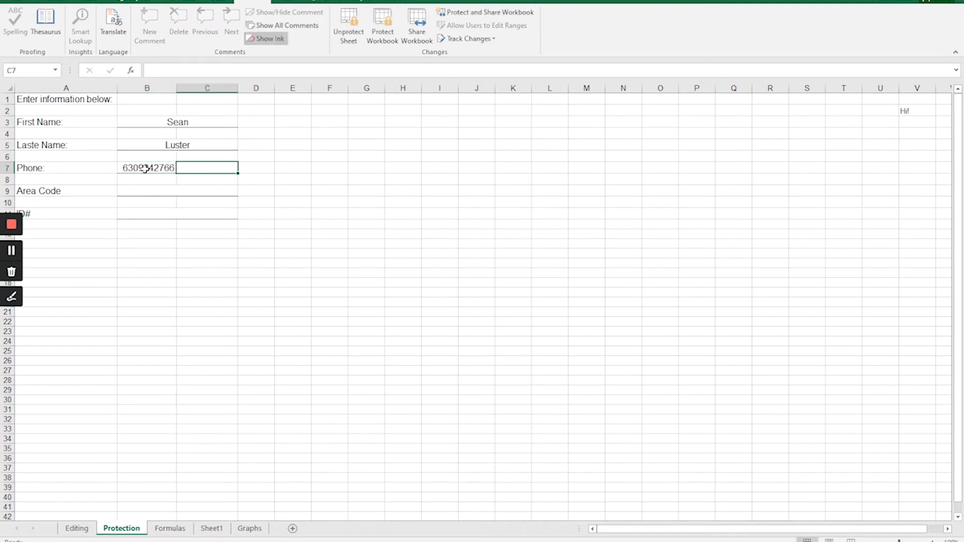
left_click(145, 169)
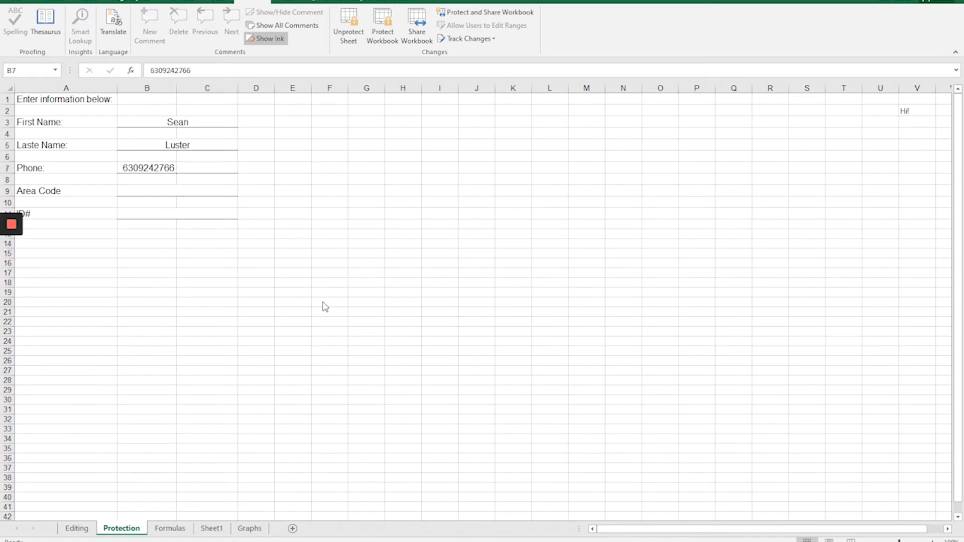
Unprotect the sheet and merge and center the Phone entry cells B7:C7.
left_click(350, 29)
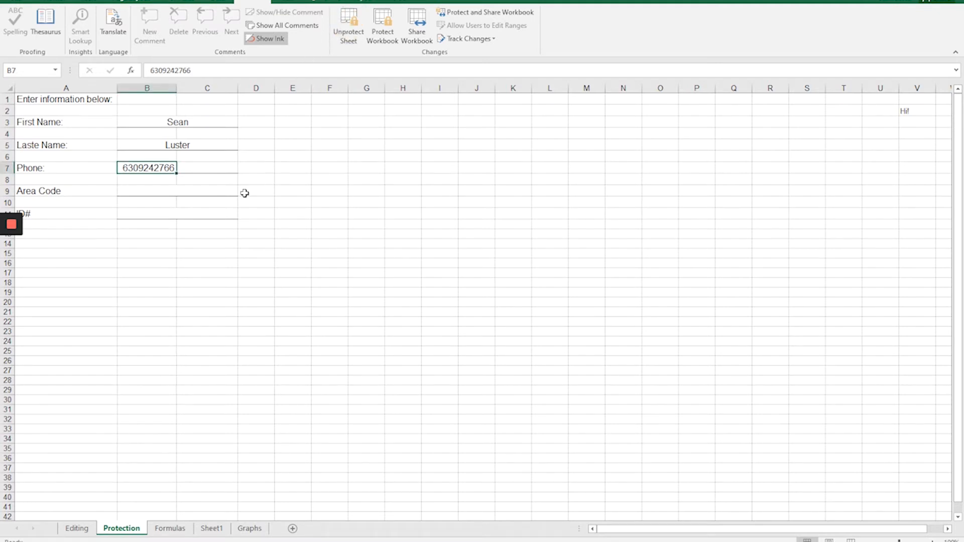
left_click(53, 3)
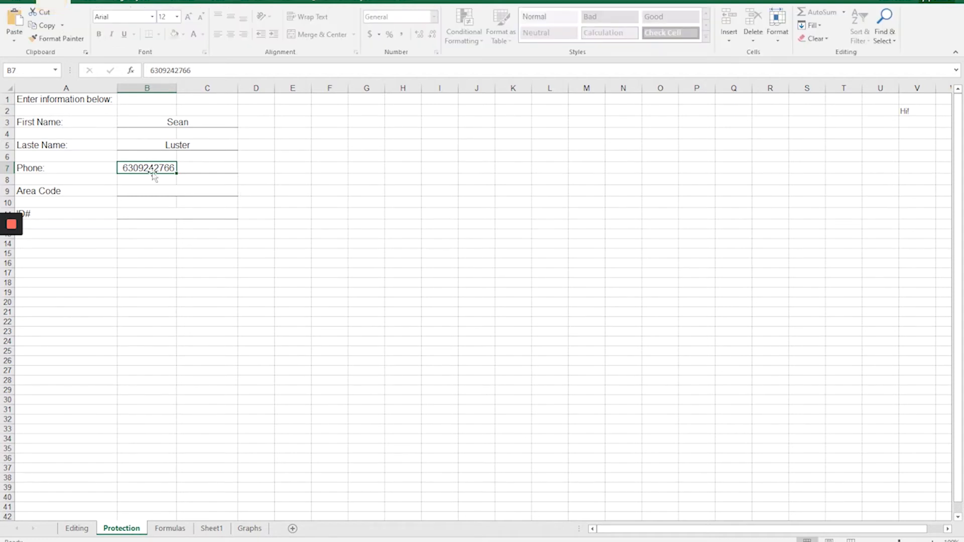
left_click_drag(152, 171, 192, 167)
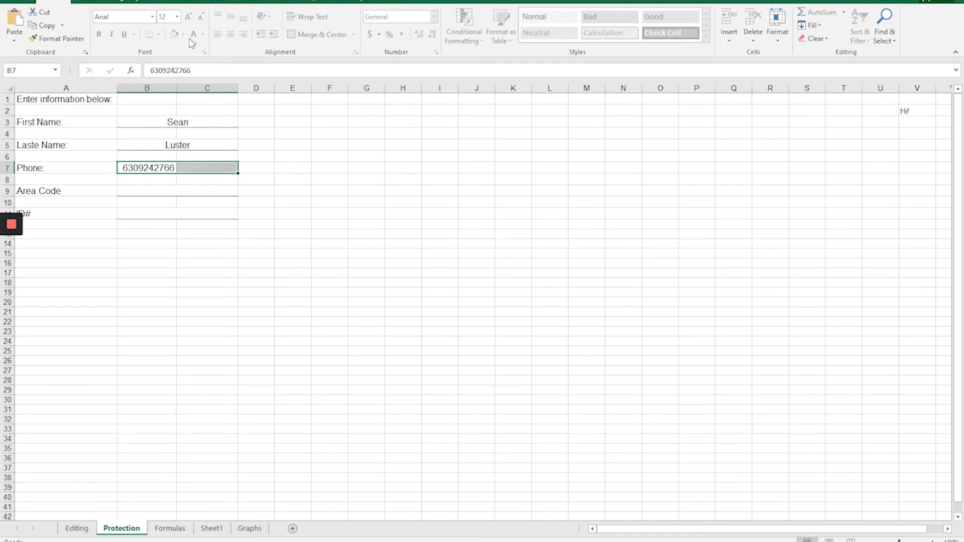
left_click(257, 3)
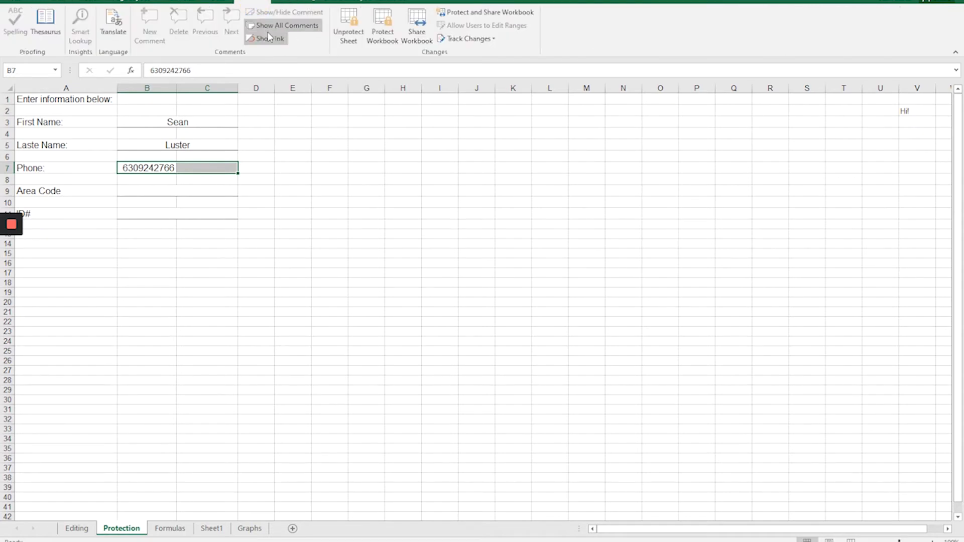
left_click(350, 40)
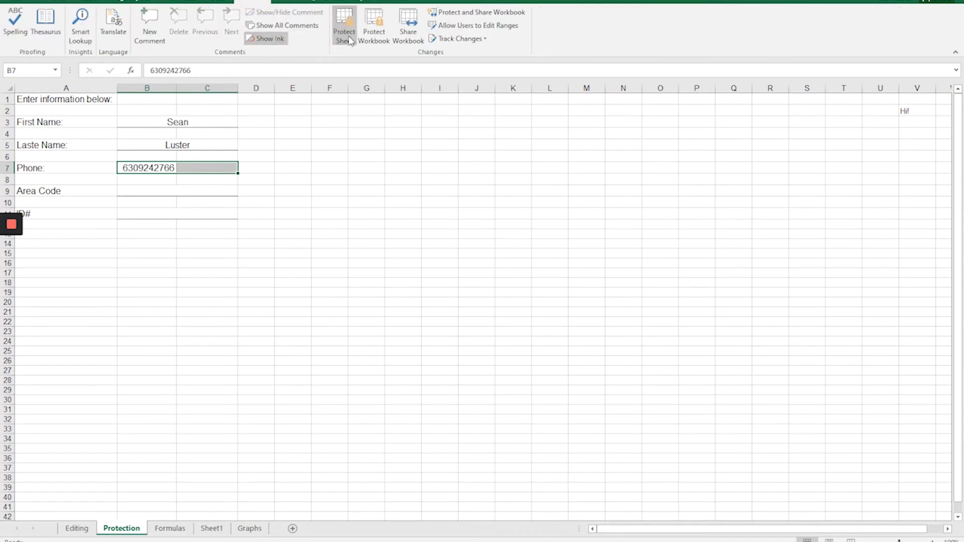
left_click(56, 2)
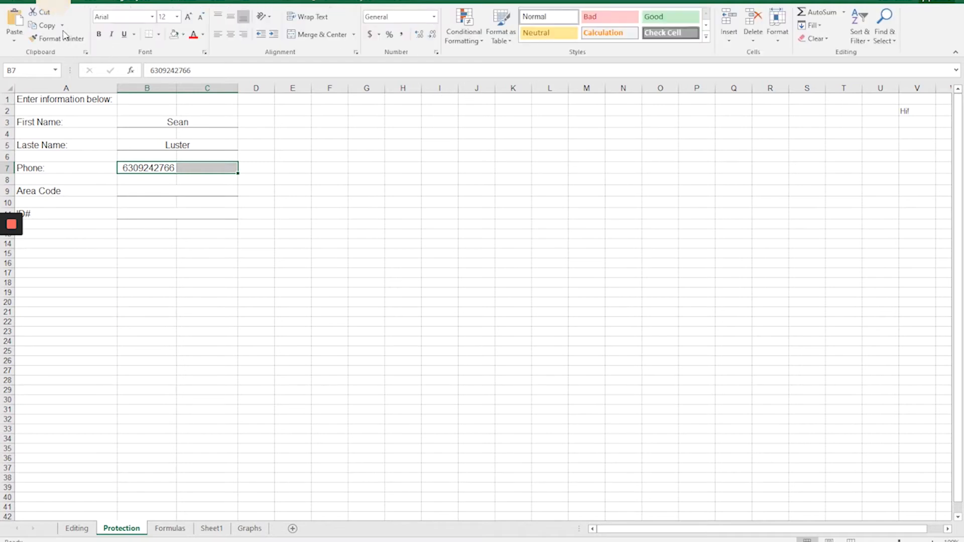
left_click(316, 34)
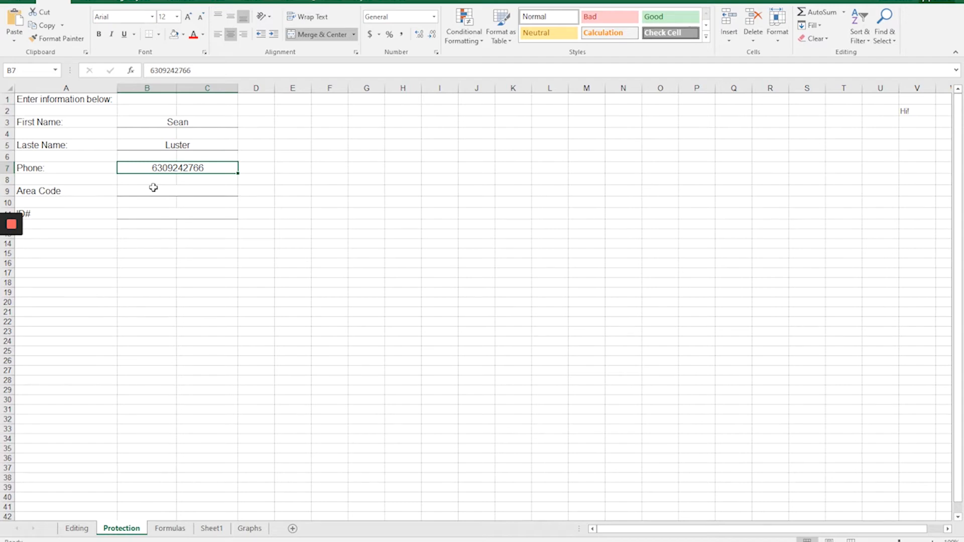
Remove the purple fill from column A of the Formulas sheet.
left_click(170, 529)
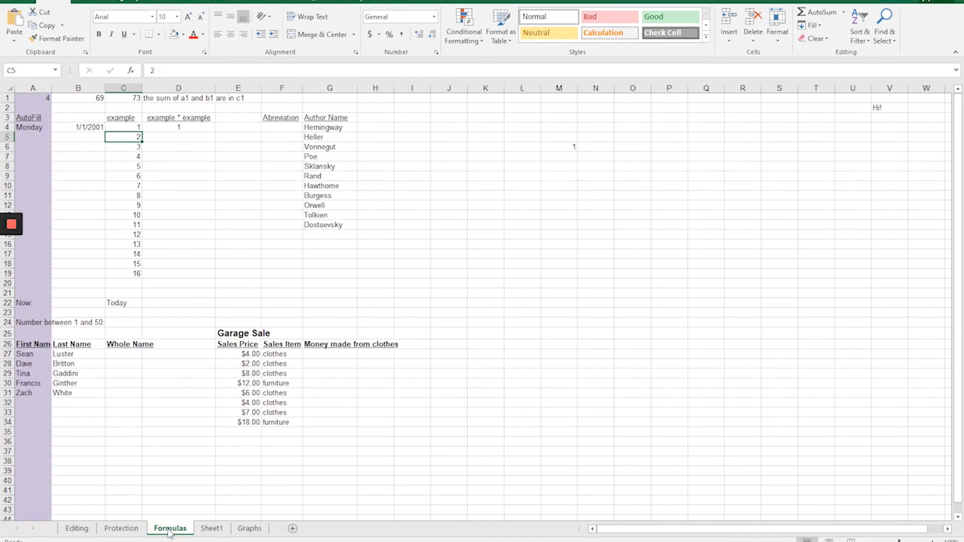
left_click(30, 88)
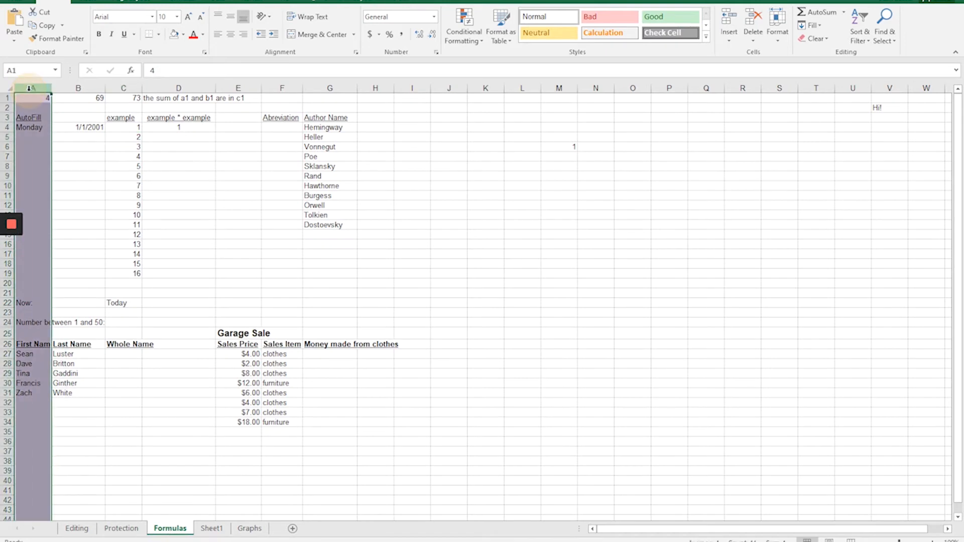
left_click(173, 35)
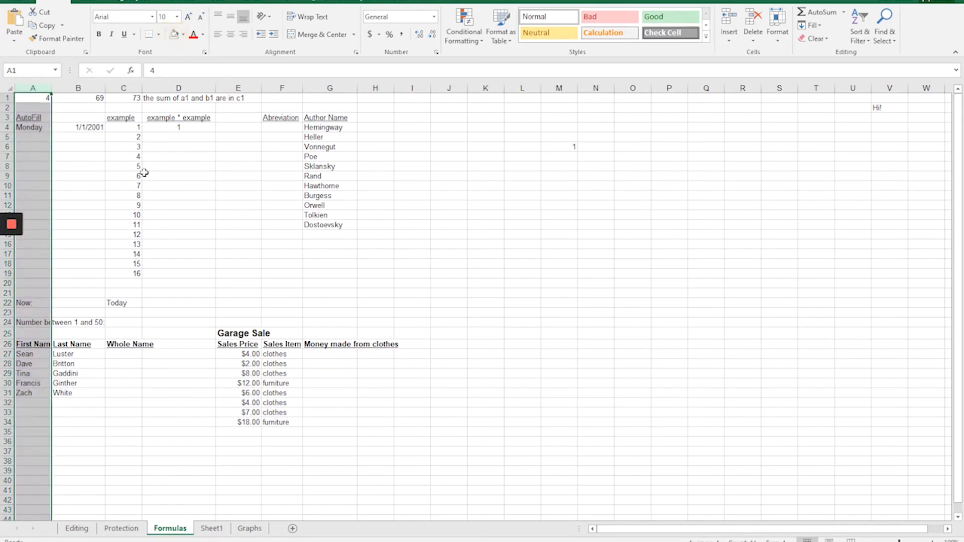
left_click(188, 195)
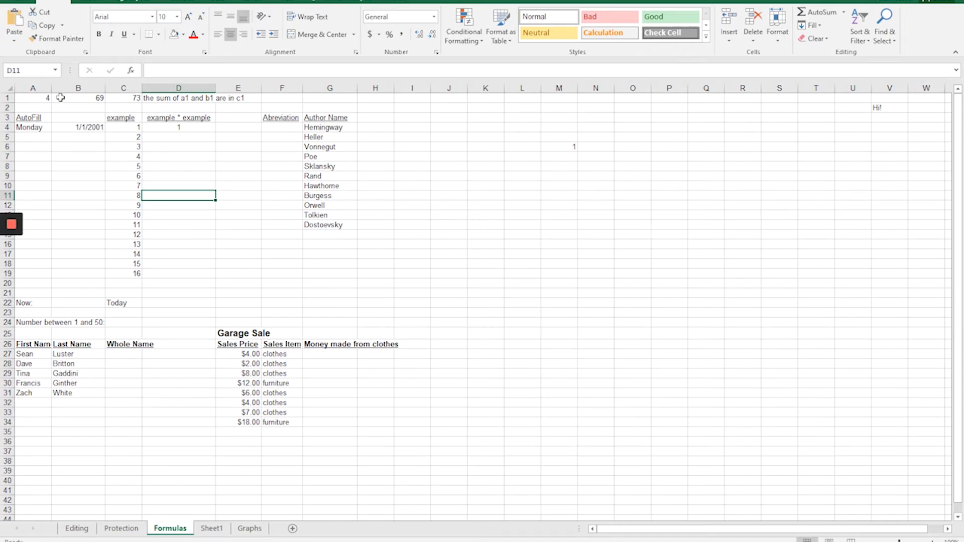
Copy cell C1 and paste it onto itself as Values only, replacing the formula =A1+B1 with its result.
left_click(125, 98)
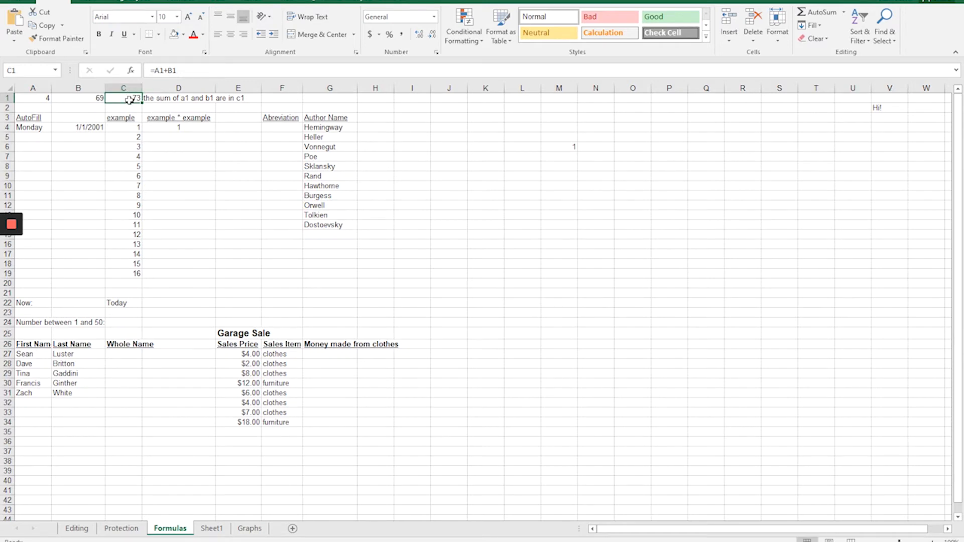
left_click(42, 26)
left_click(15, 39)
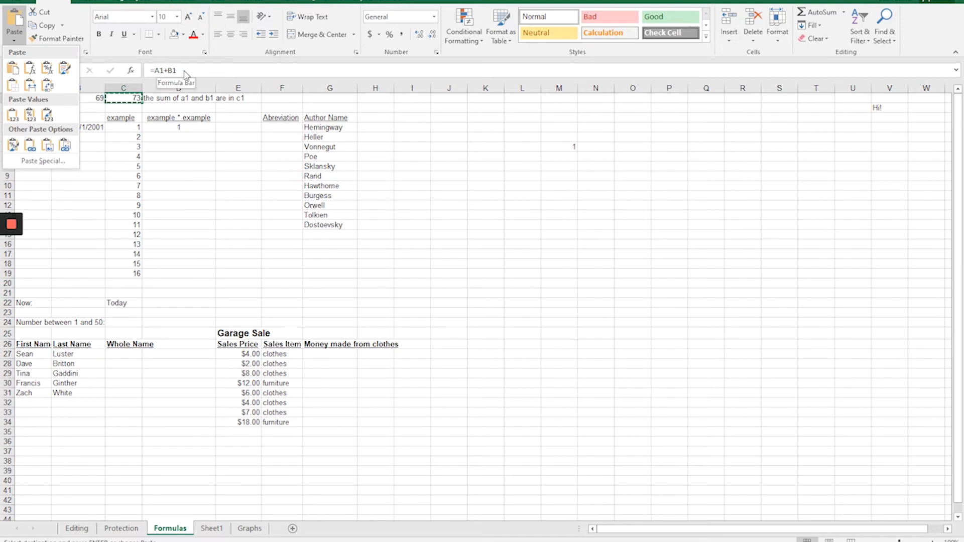
left_click(35, 165)
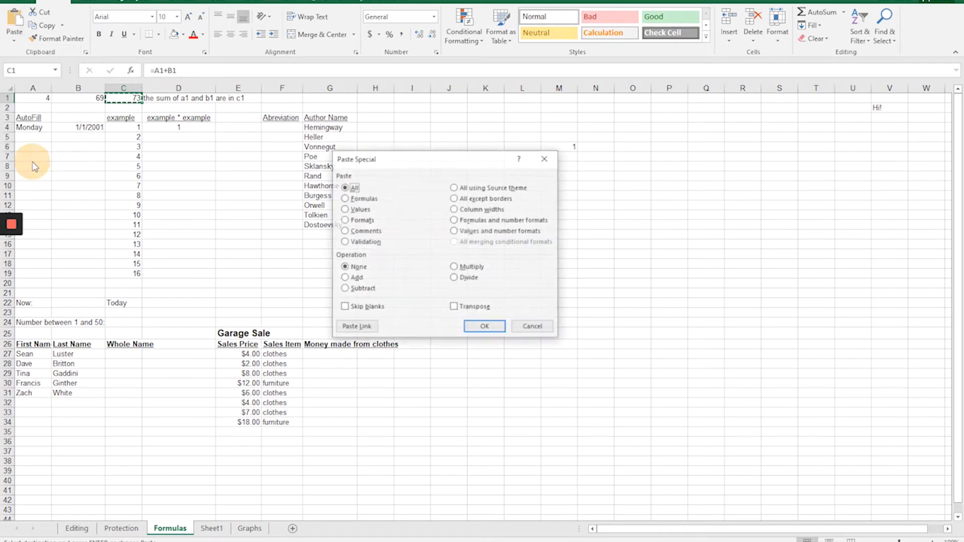
left_click(358, 210)
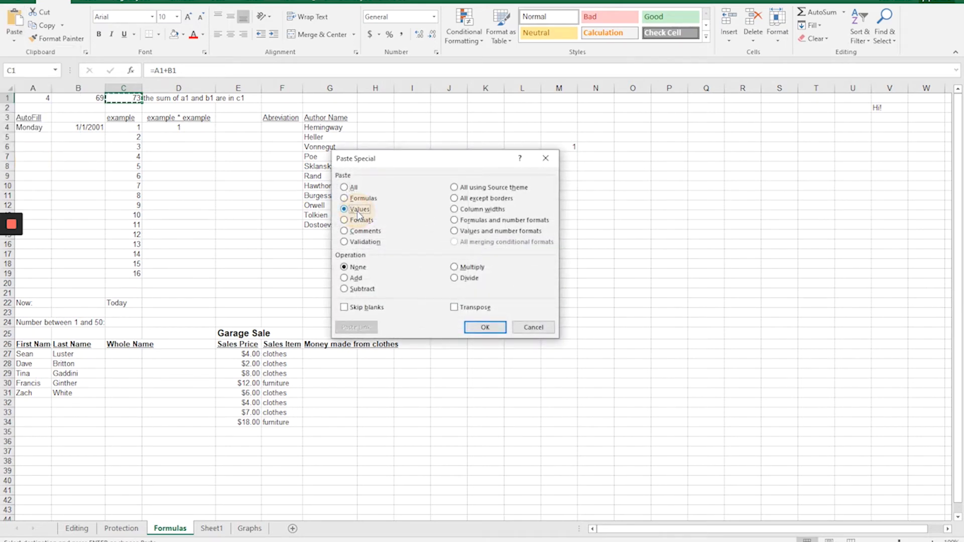
left_click(483, 329)
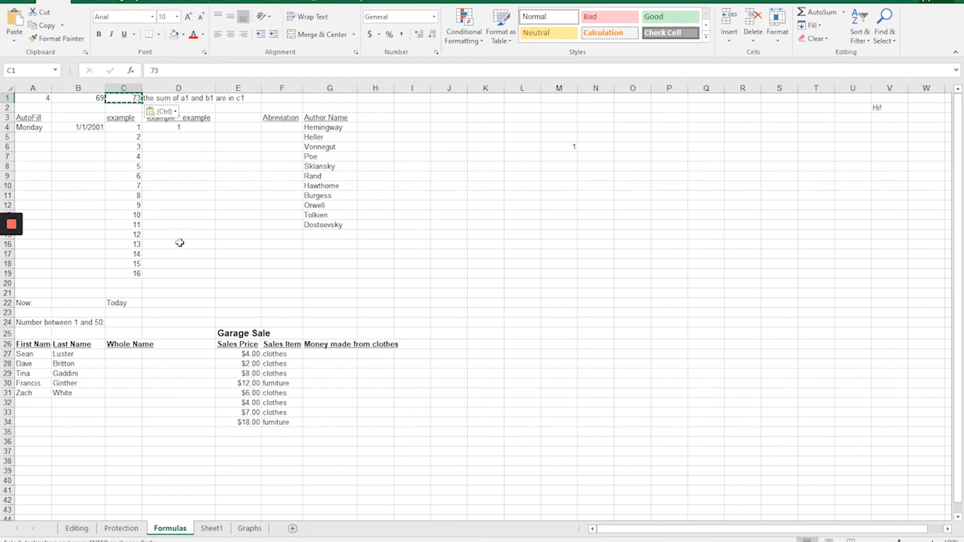
Autofill the value of cell A1 across into B1.
left_click(27, 128)
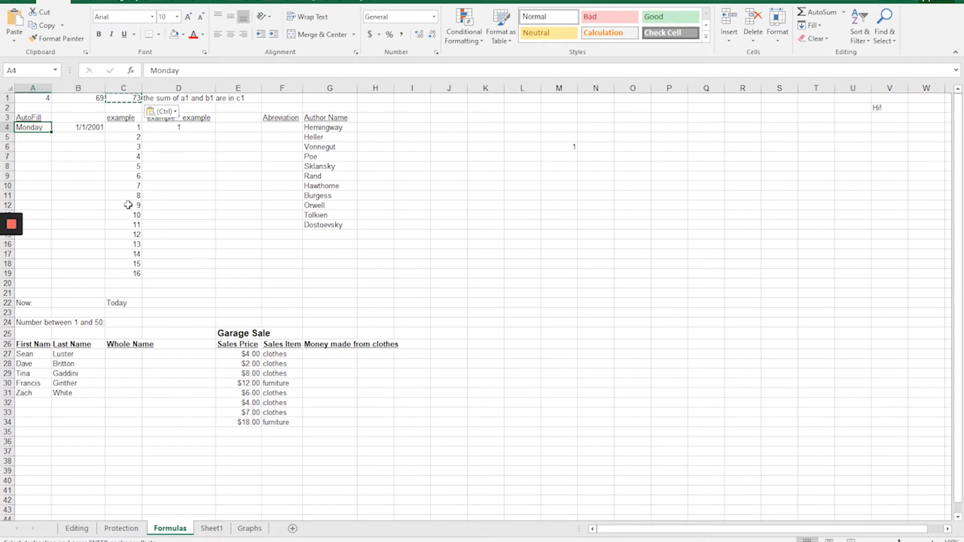
left_click(94, 96)
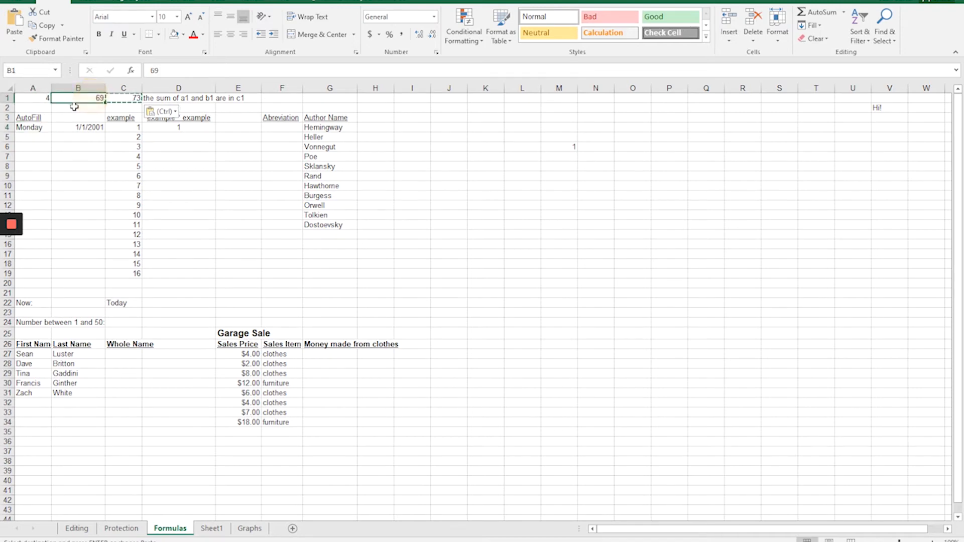
left_click(40, 97)
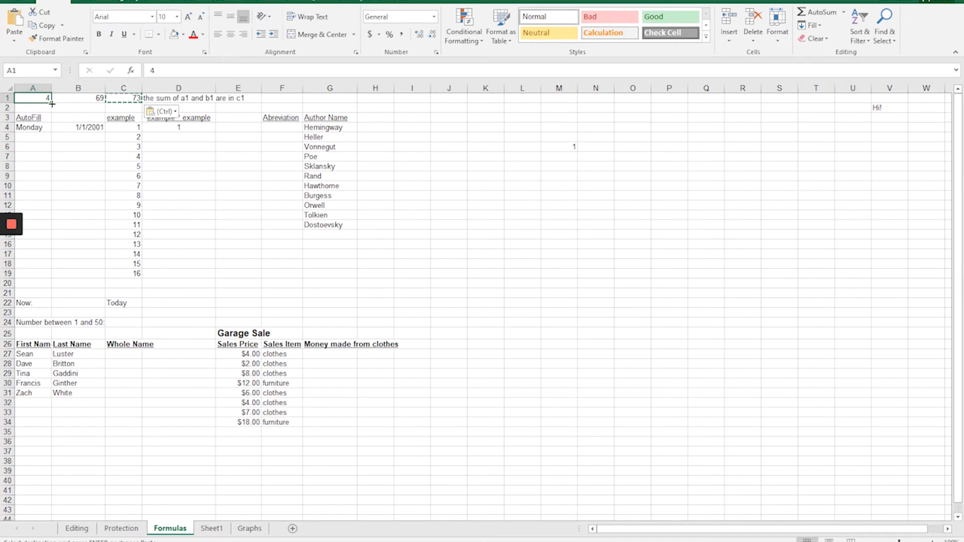
left_click_drag(51, 104, 84, 99)
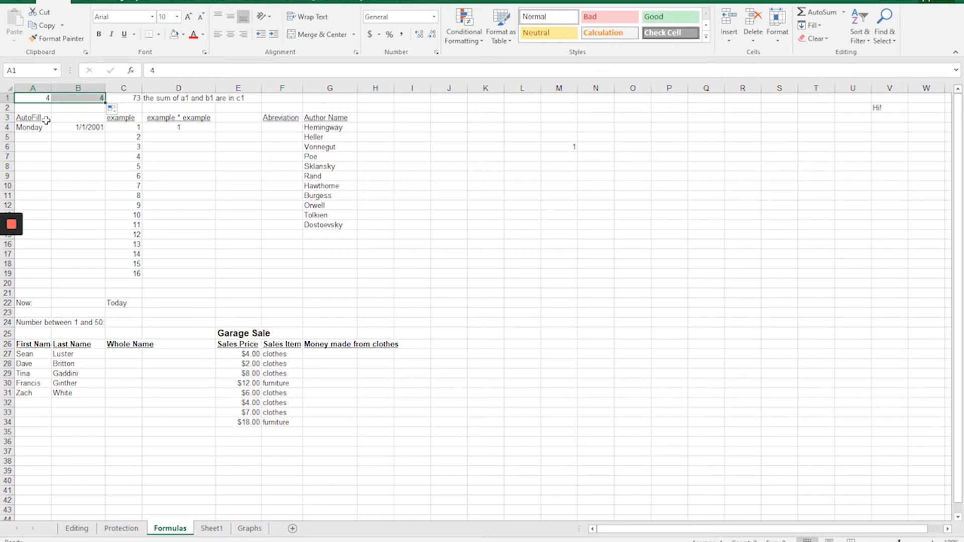
Autofill the weekdays from Monday in A4 down to A20, and clear the filled range.
left_click(32, 127)
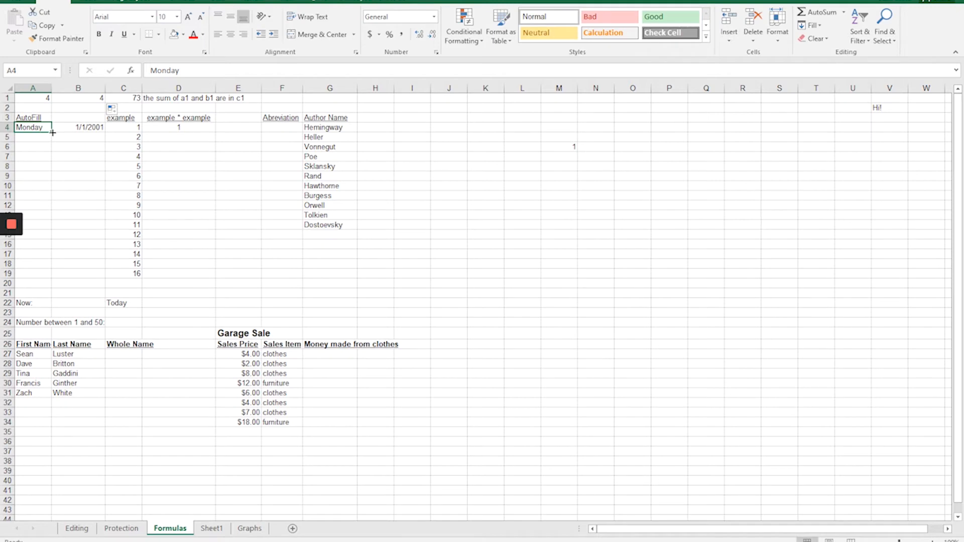
left_click_drag(53, 132, 56, 288)
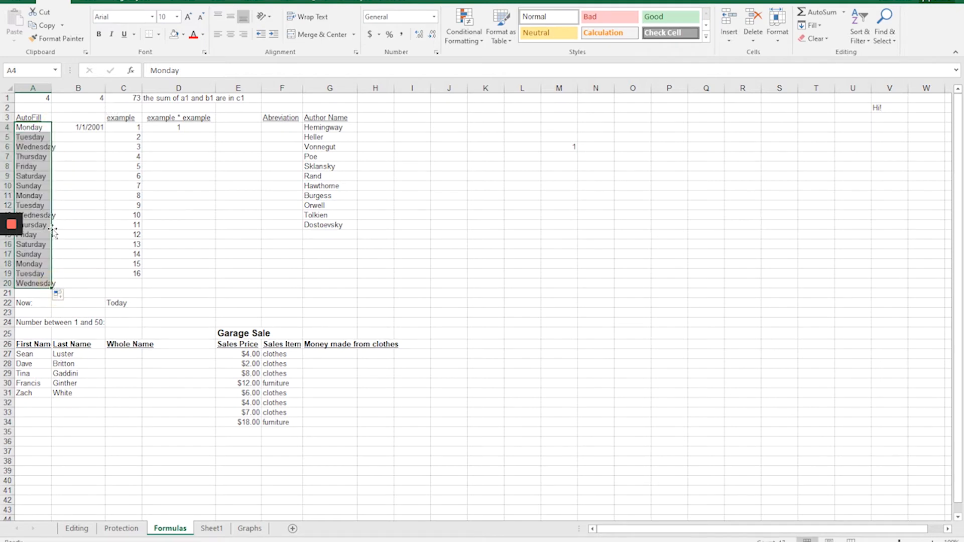
key("Delete")
Enter January in cell A4.
left_click(38, 127)
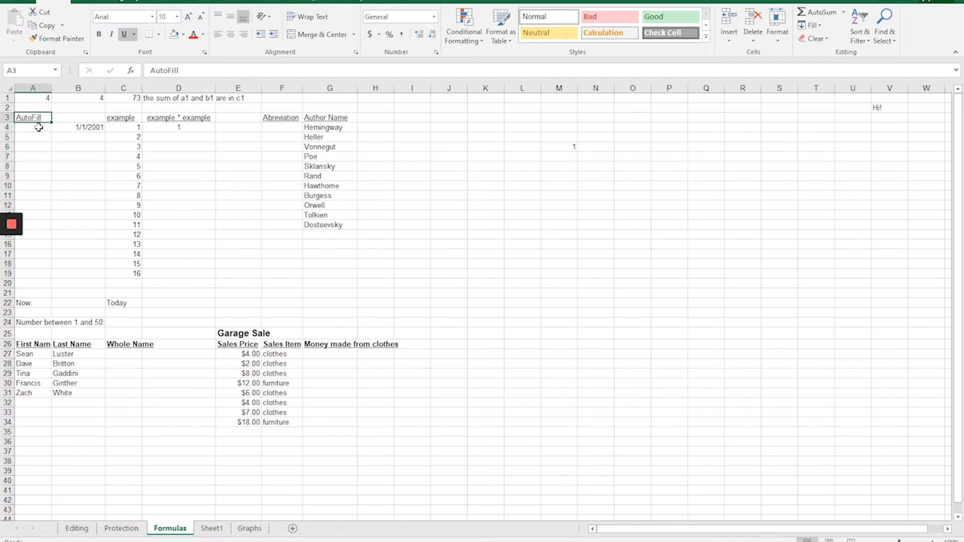
type("Sund")
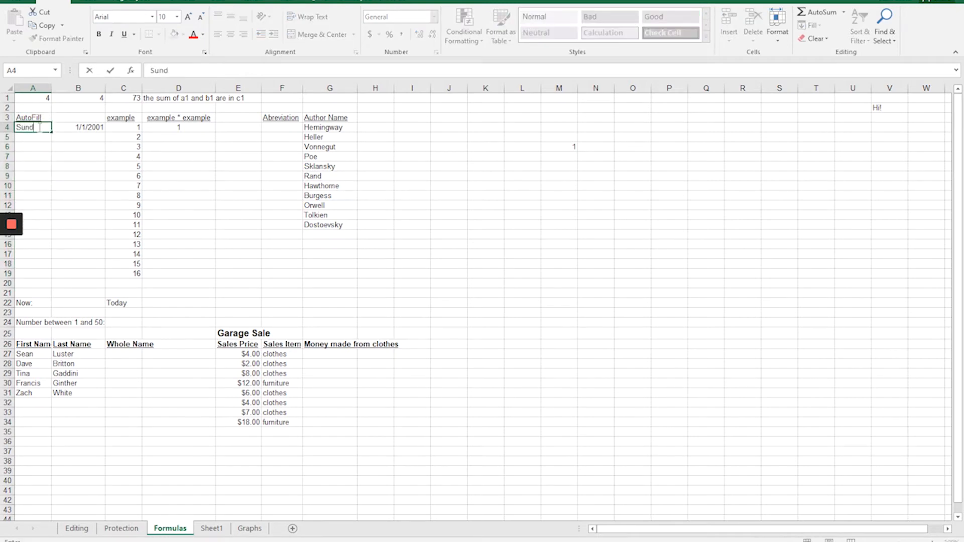
key("BackSpace")
key("BackSpace")
key("BackSpace")
key("BackSpace")
type("January")
left_click(38, 128)
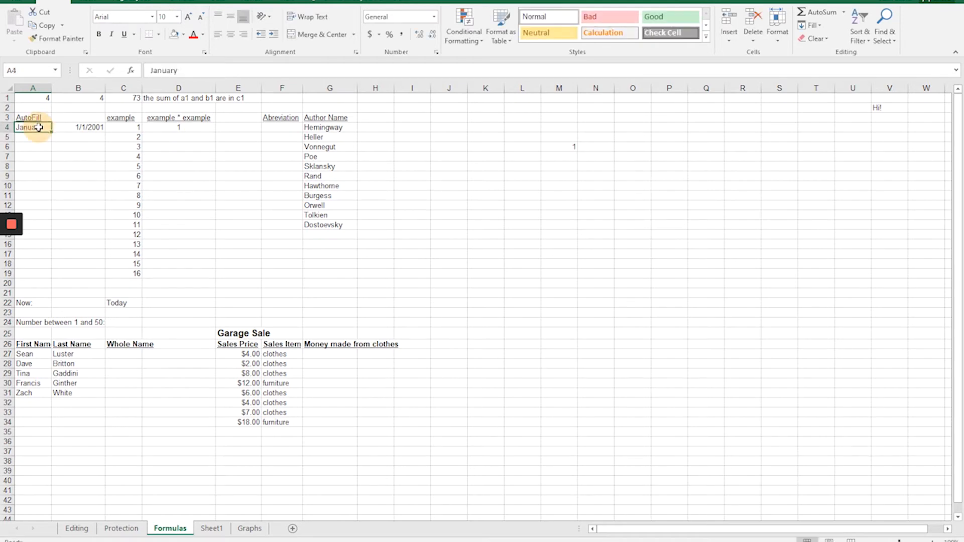
Autofill the months from A4 down to A17, and undo both the fill and the January entry.
left_click_drag(52, 132, 43, 255)
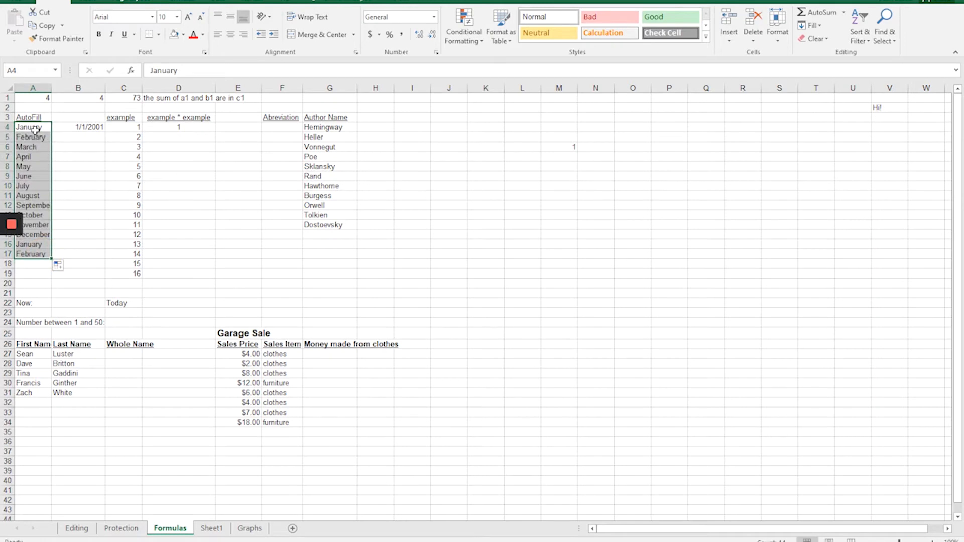
key("ctrl+z")
key("ctrl+z")
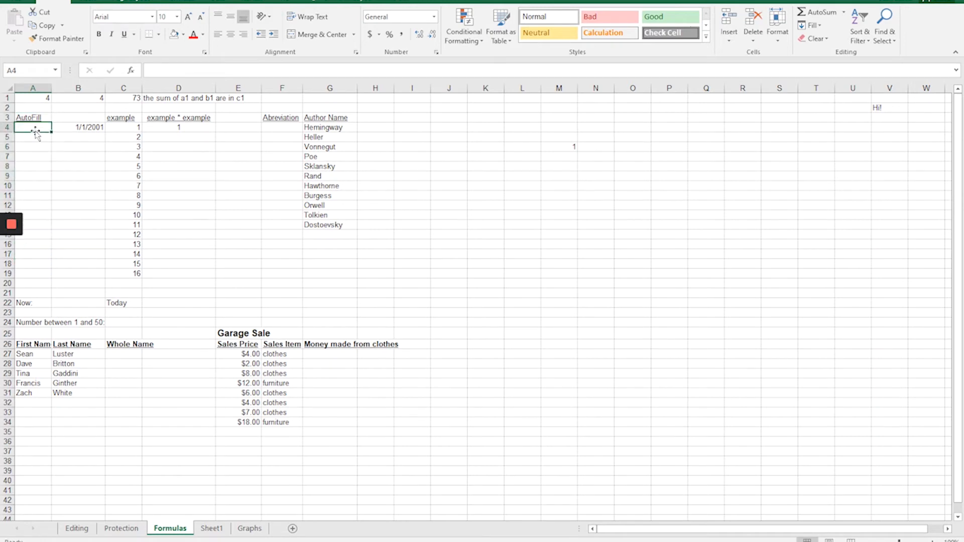
Enter Wednesday in cell A4 and autofill the weekdays down to A17.
type("Wed")
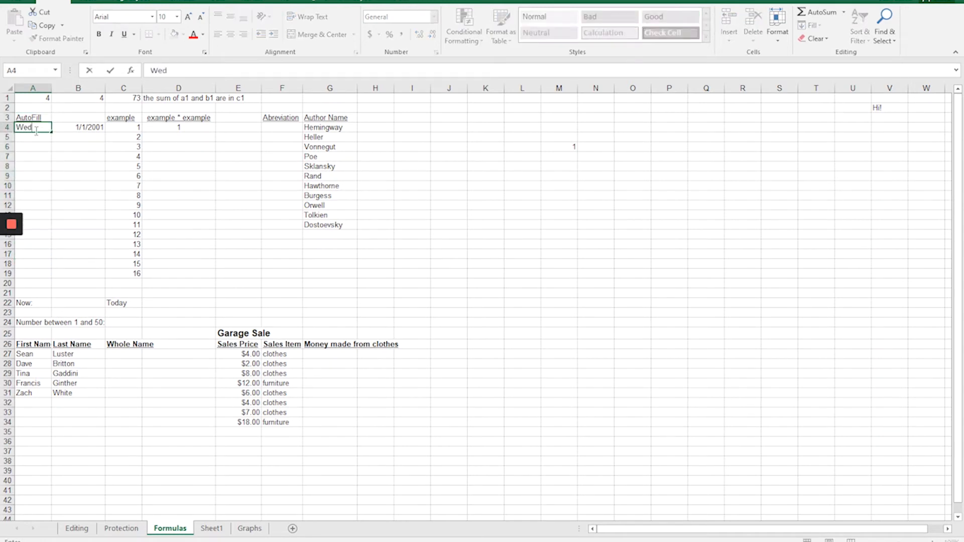
type("nesday")
key("Return")
left_click(35, 128)
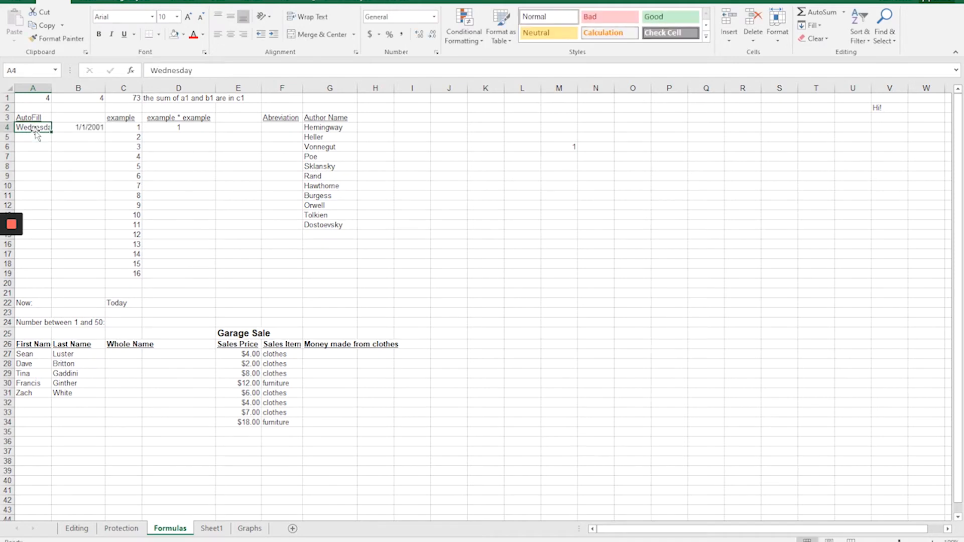
left_click_drag(51, 132, 42, 255)
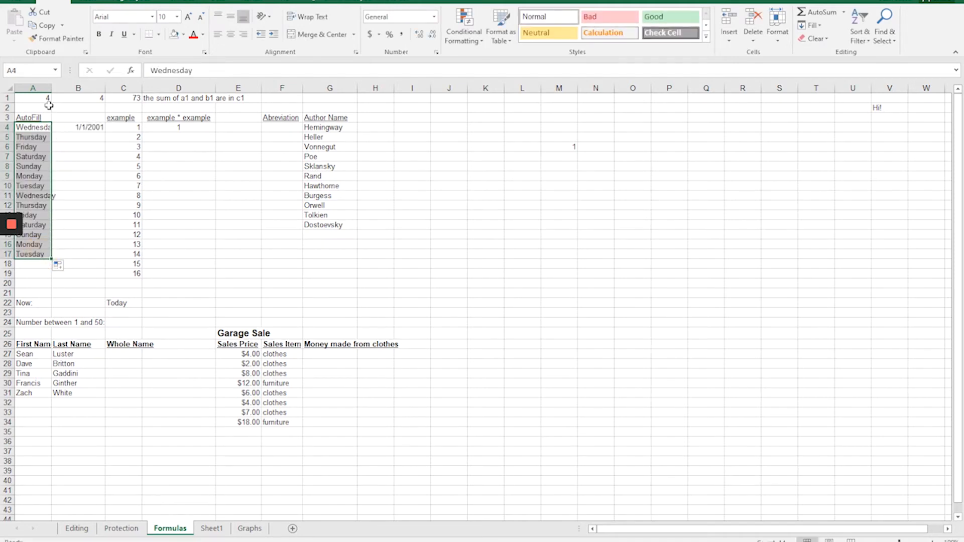
Widen column A to fit its contents and autofill the dates from B4 down to B17.
double_click(53, 89)
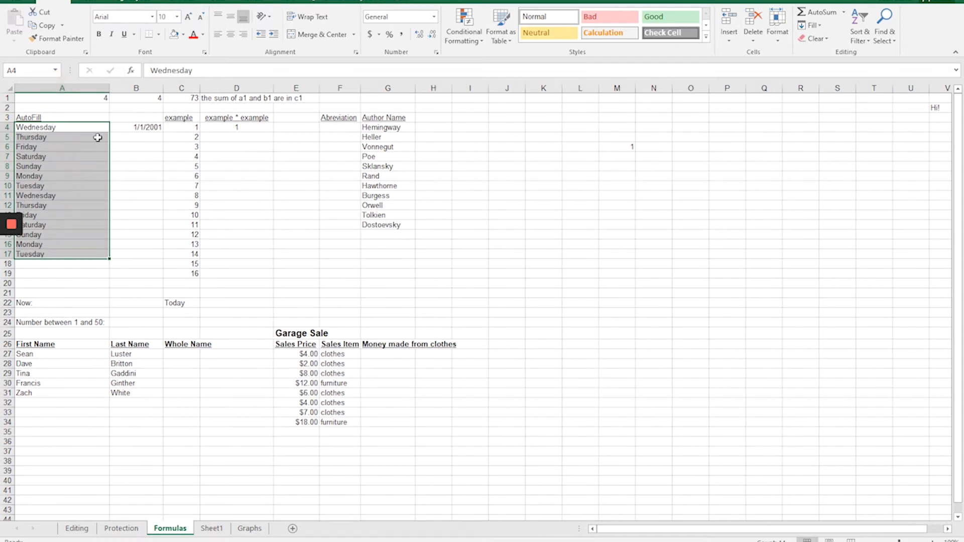
mouse_move(105, 89)
left_mouse_down()
mouse_move(82, 90)
mouse_move(107, 87)
left_mouse_up()
left_click(142, 129)
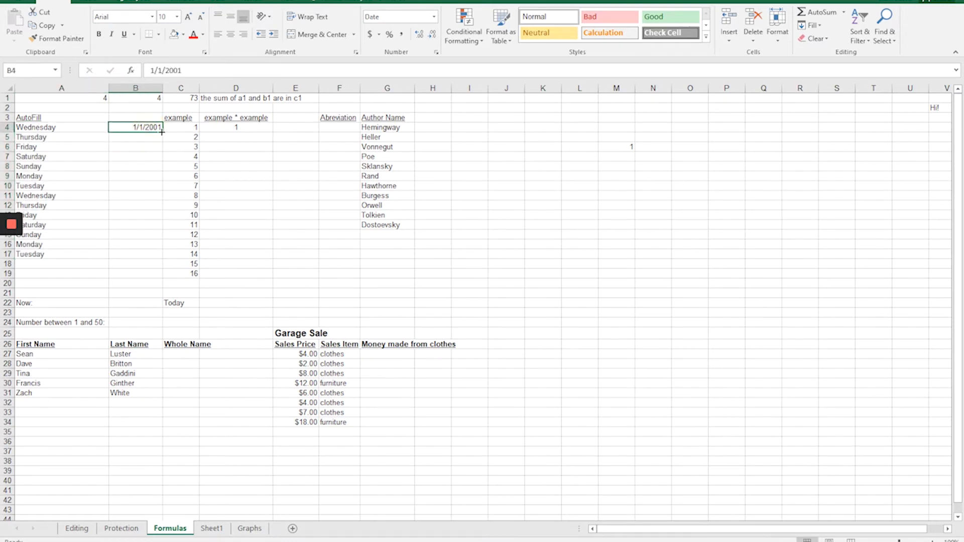
left_click_drag(163, 132, 157, 257)
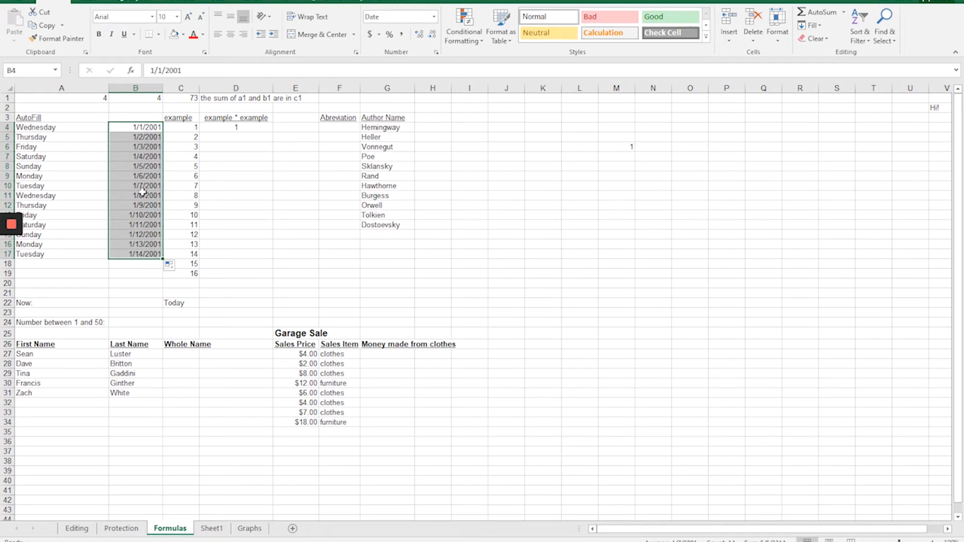
Autofill the =C4*C4 formula from D4 down to D19, checking the adjusted cell references in D5.
left_click(223, 129)
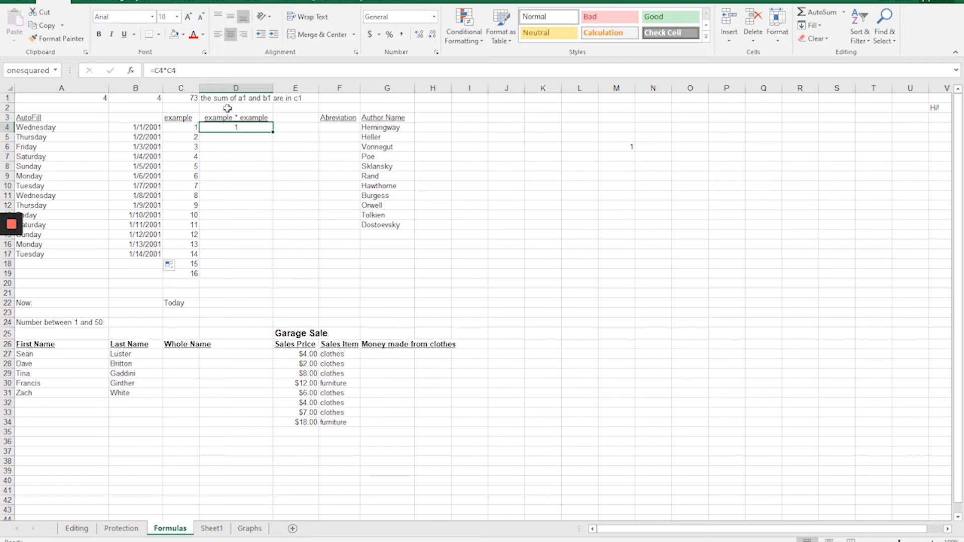
left_click_drag(273, 132, 273, 142)
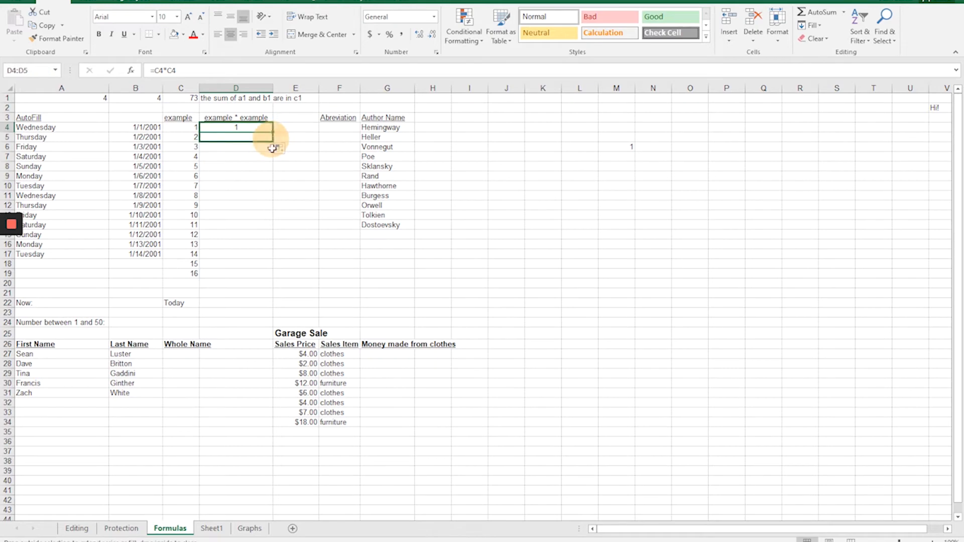
left_click(238, 138)
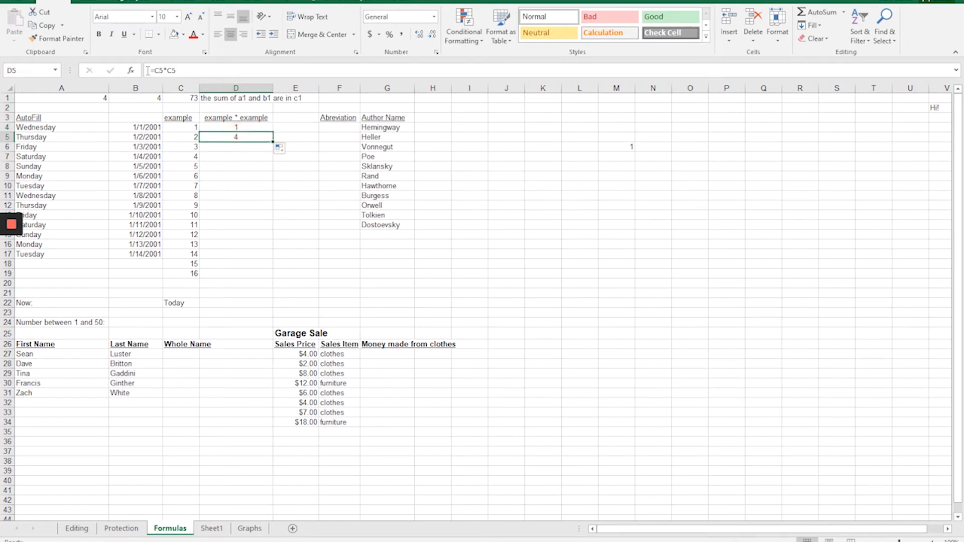
left_click_drag(273, 142, 271, 277)
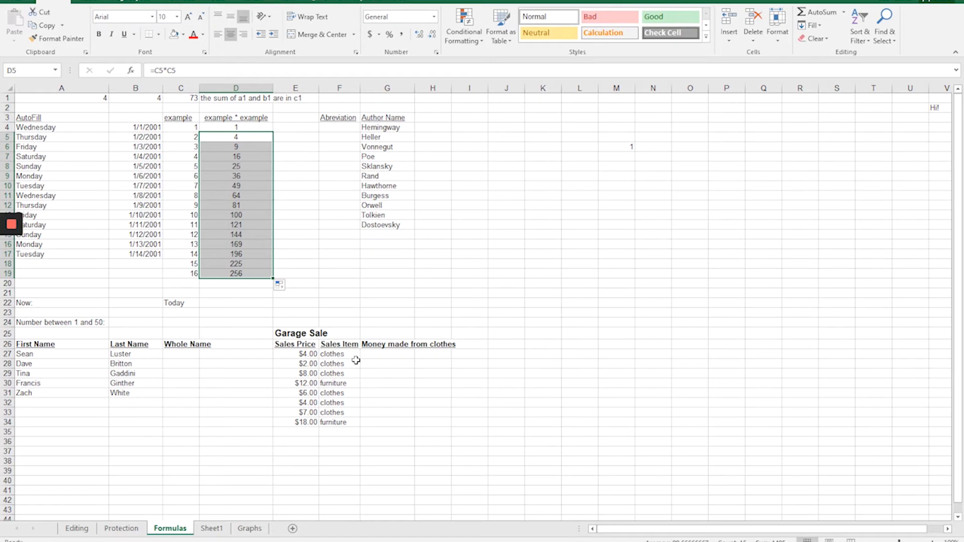
Enter 1 in cell E4 and autofill it down to E19, then clear the filled range.
left_click(295, 129)
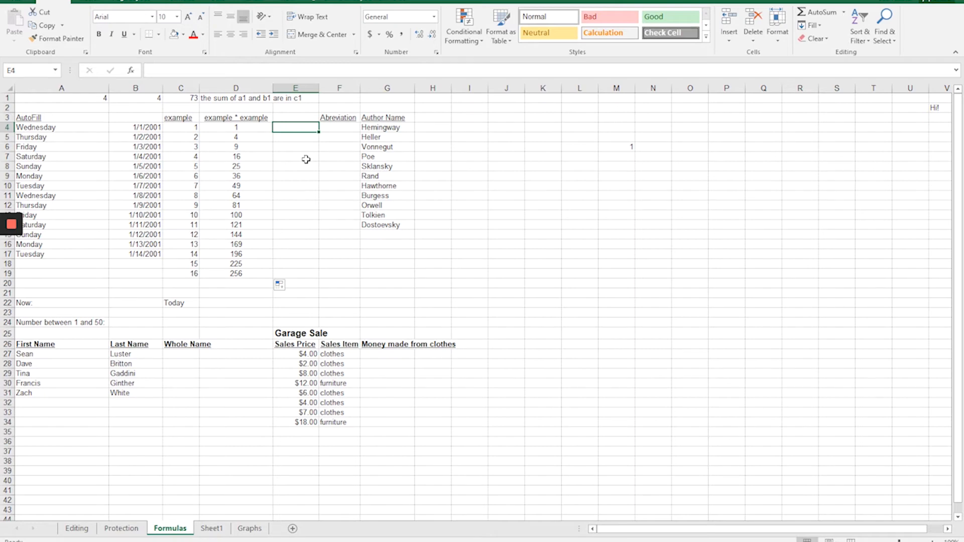
type("1")
key("ctrl+Return")
left_click_drag(318, 131, 319, 274)
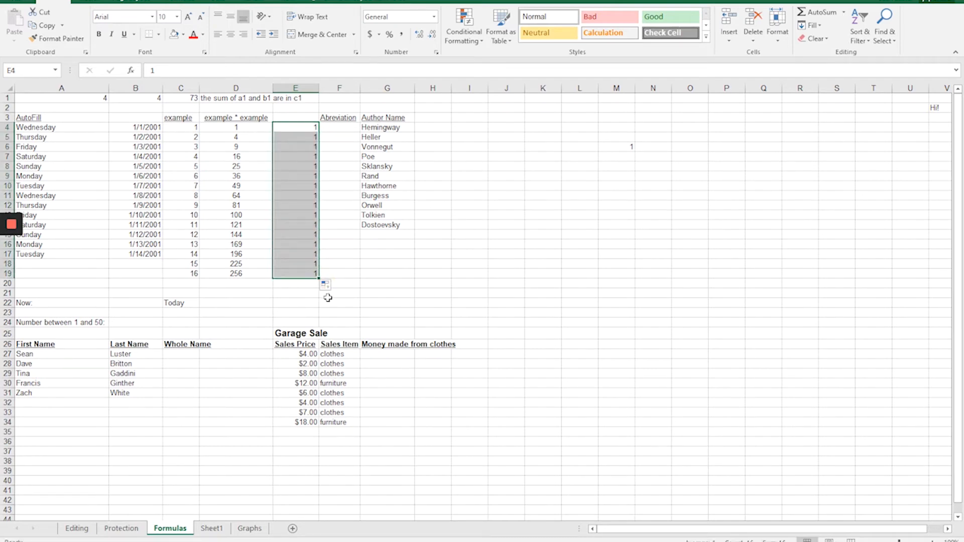
key("Delete")
Enter 1 in cell E4 and 2 in cell E5.
key("Up")
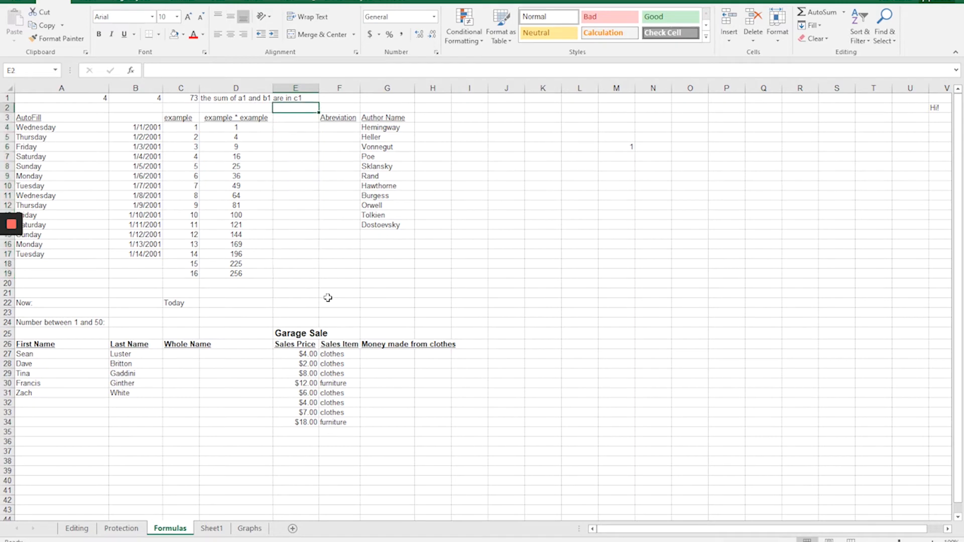
key("Down")
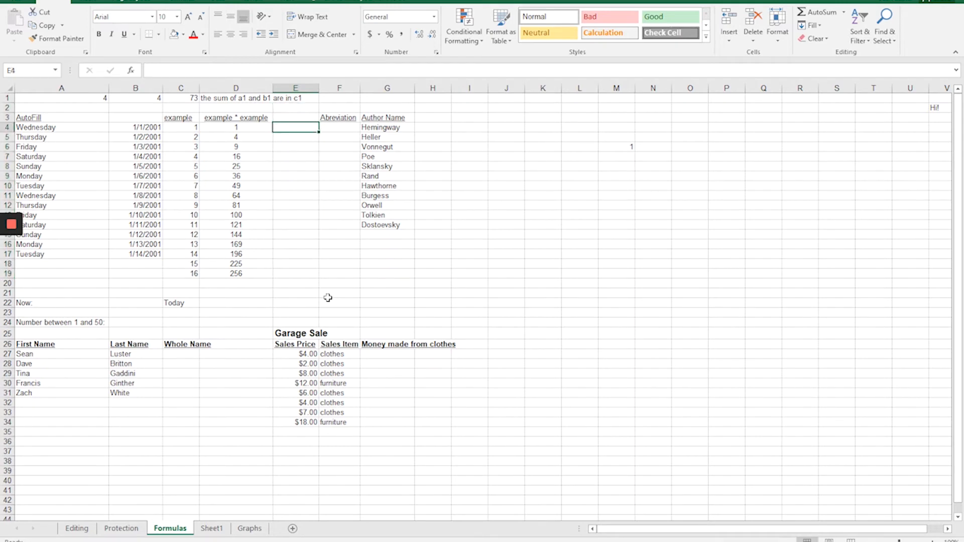
type("1")
key("Return")
type("2")
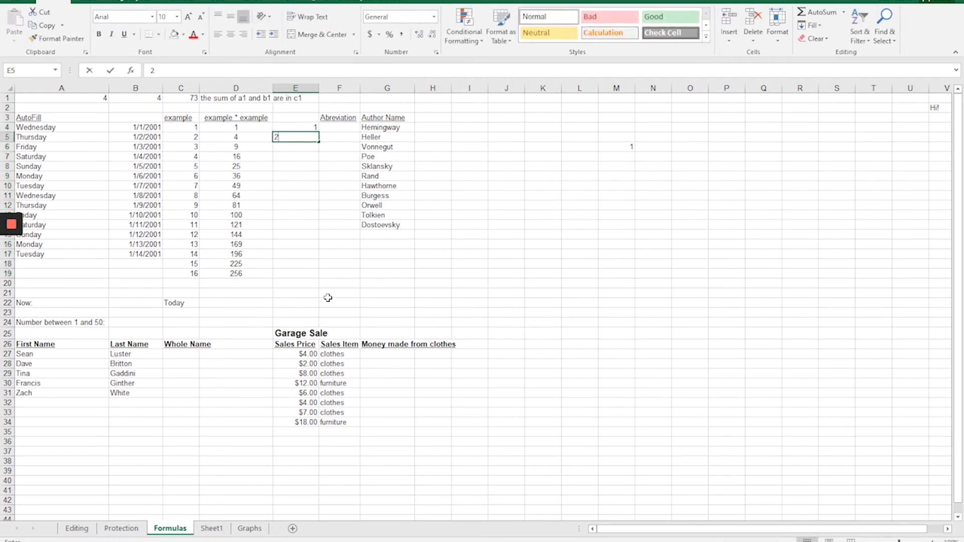
key("Up")
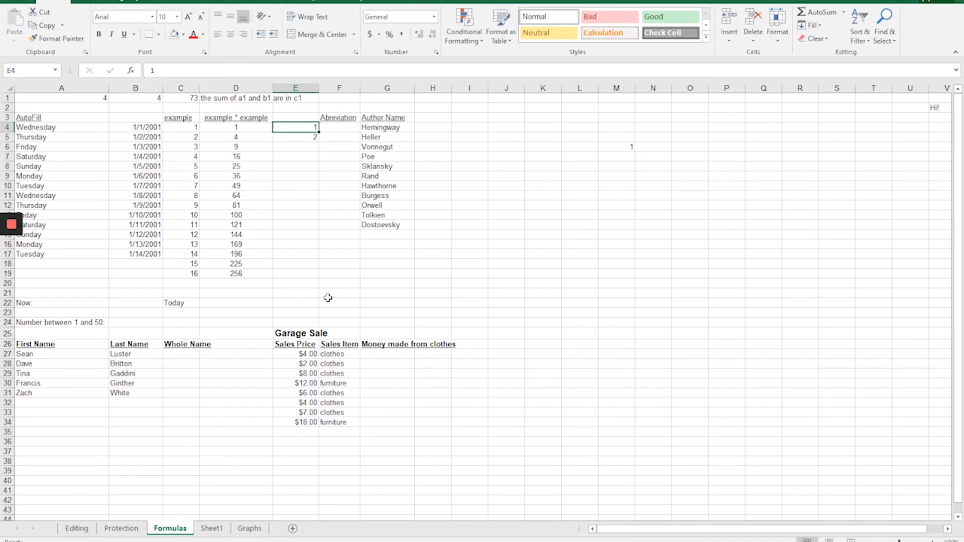
Try autofilling from cell E5 alone down to E18, and clear the filled range.
key("shift+Down")
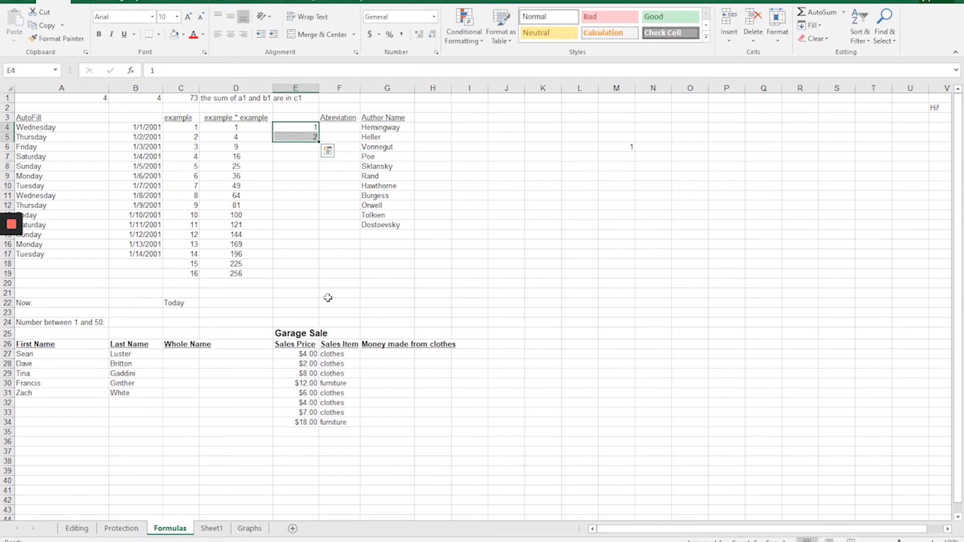
left_click(308, 149)
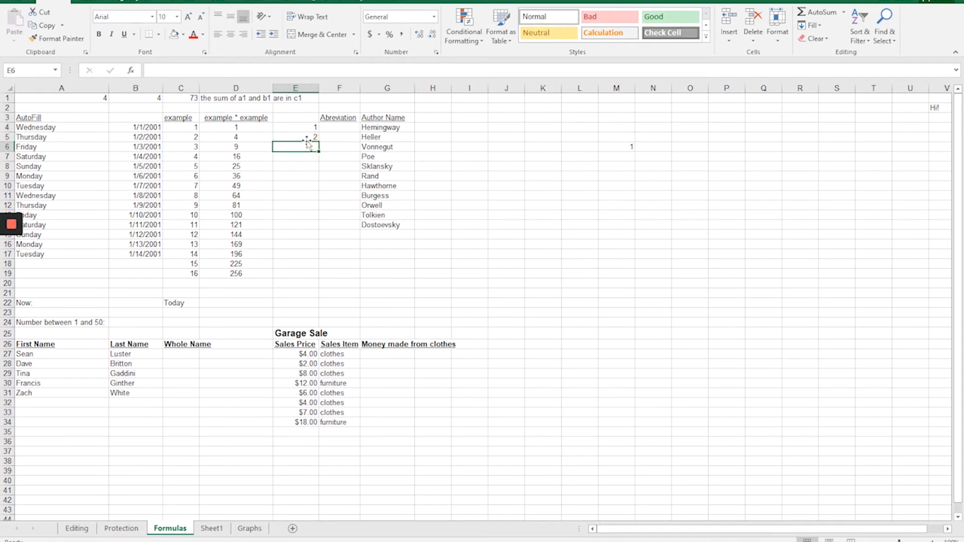
left_click(304, 139)
left_click_drag(318, 145, 316, 271)
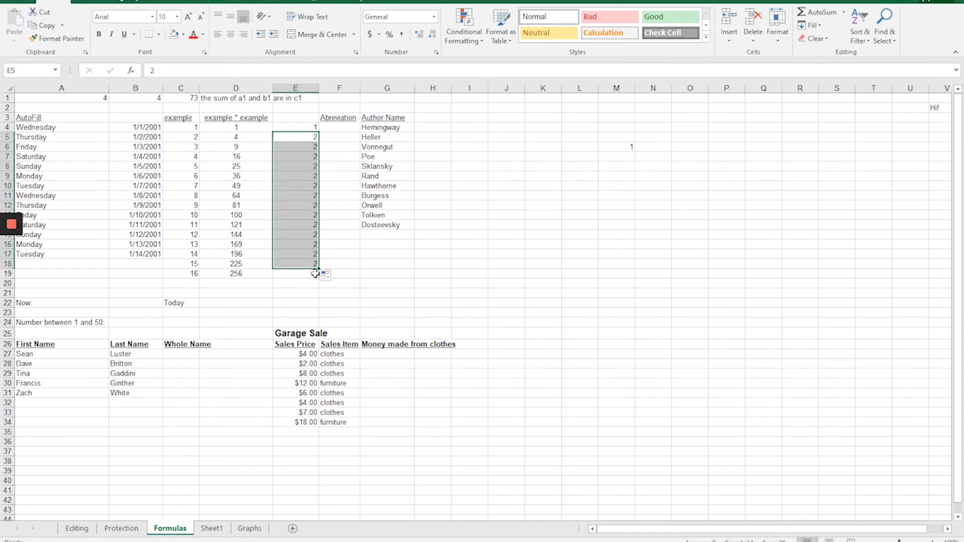
key("Delete")
Enter 2 in E5 and extend the series from E4:E5 down to E19, then undo the fill.
key("Up")
key("Down")
type("2")
key("Up")
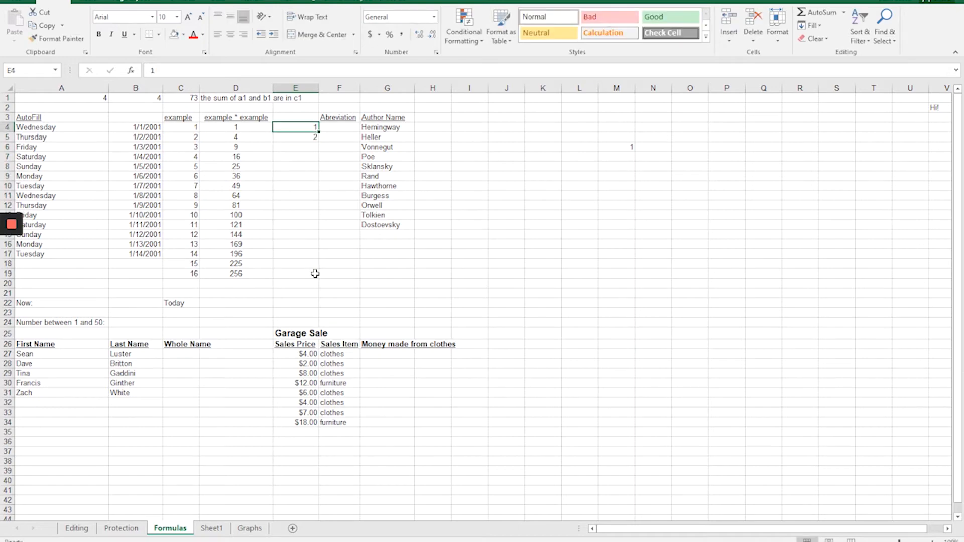
key("shift+Down")
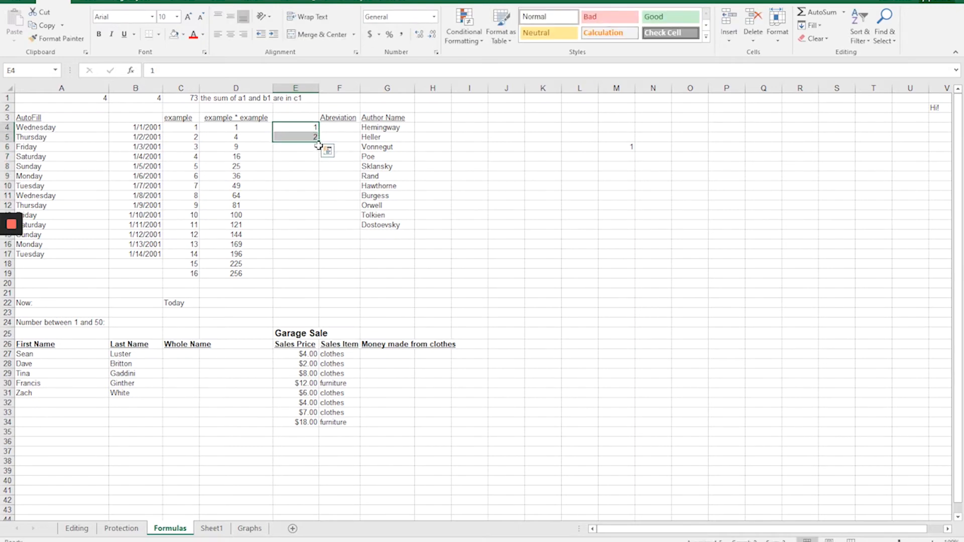
left_click_drag(319, 144, 314, 280)
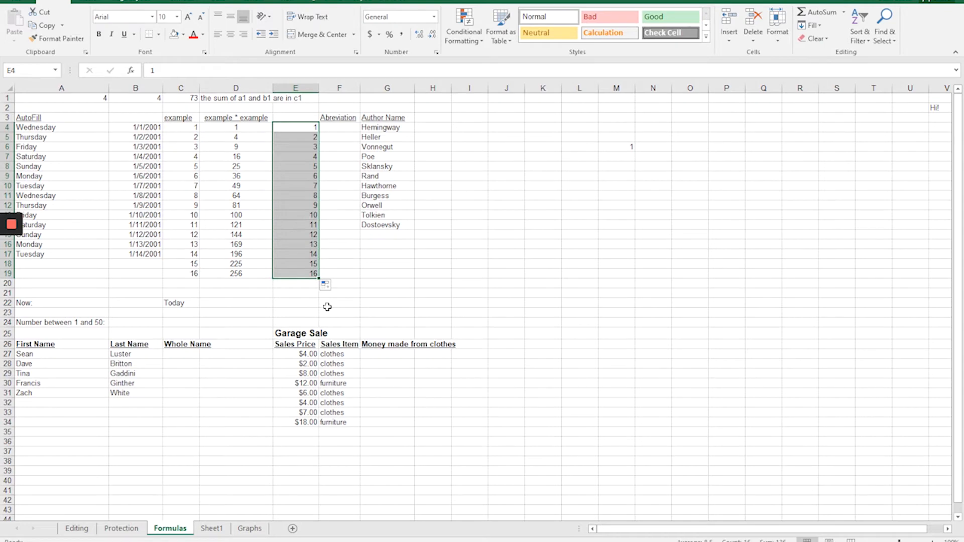
key("ctrl+z")
Clear the number series in column E, and enter 1001 in cell E4 and 1002 in cell E5.
type("1")
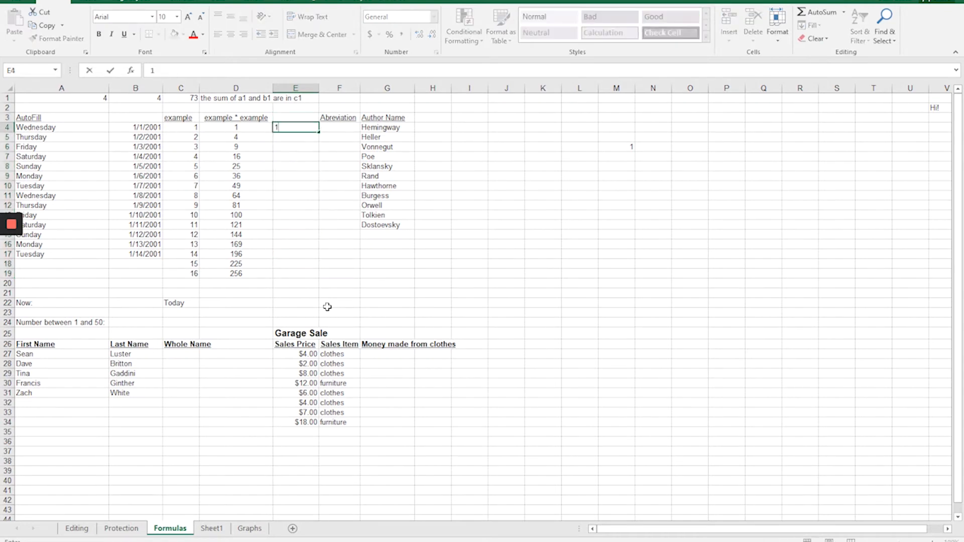
type("001")
key("Return")
type("100")
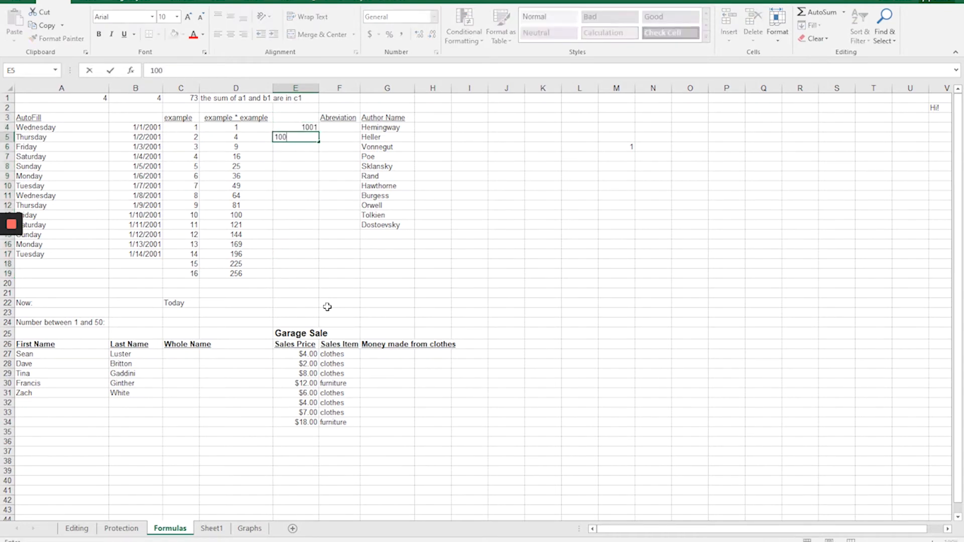
type("2")
key("Return")
Extend the series from E4:E5 down to E19, and clear the filled range.
key("Up")
key("Up")
key("shift+Down")
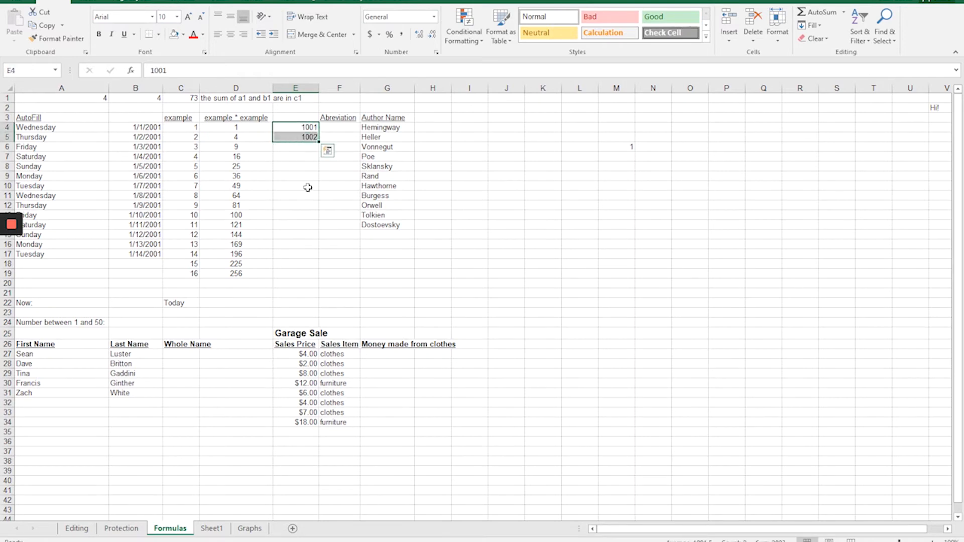
left_click_drag(318, 142, 317, 279)
key("Delete")
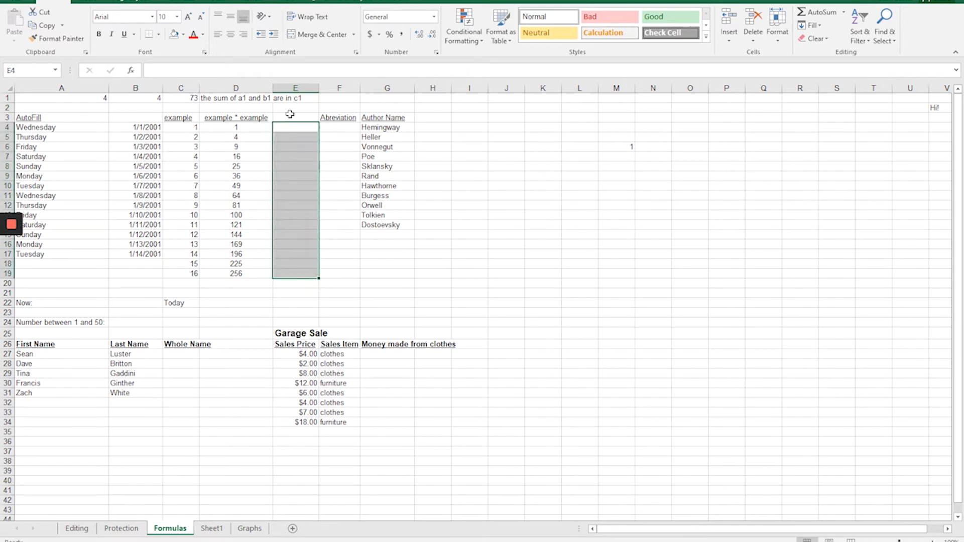
Enter 5 in cell E4 and 10 in E5, and autofill the series down to E17.
type("5")
key("Return")
type("10")
key("Up")
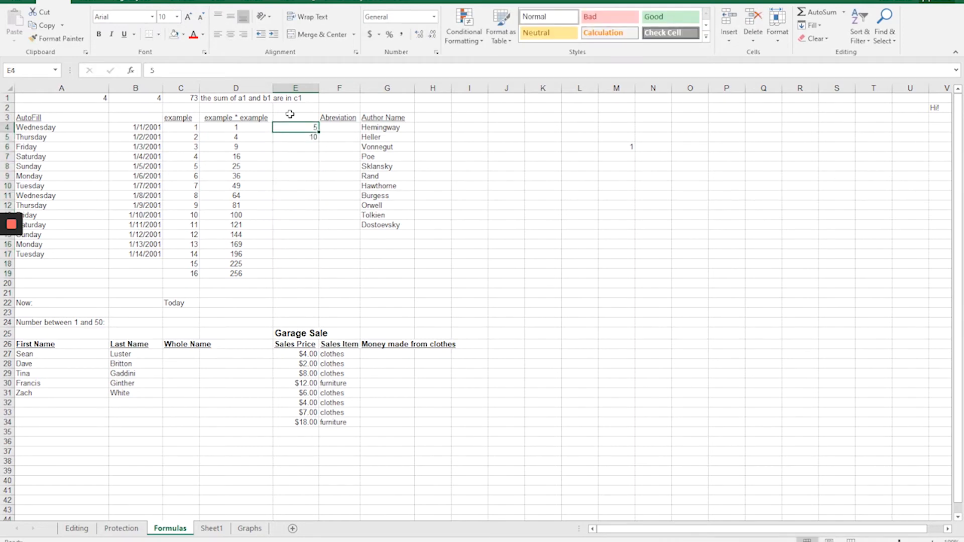
key("shift+Down")
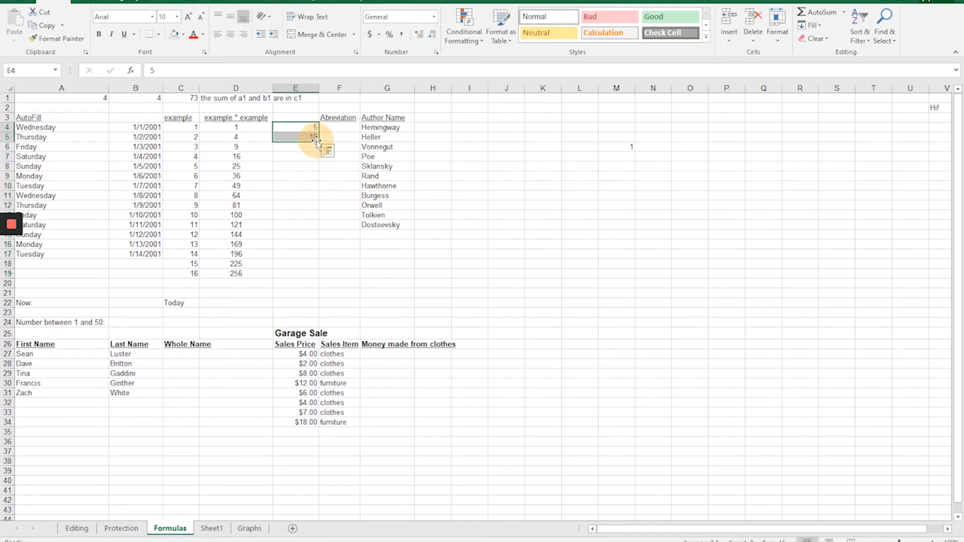
left_click_drag(317, 142, 318, 258)
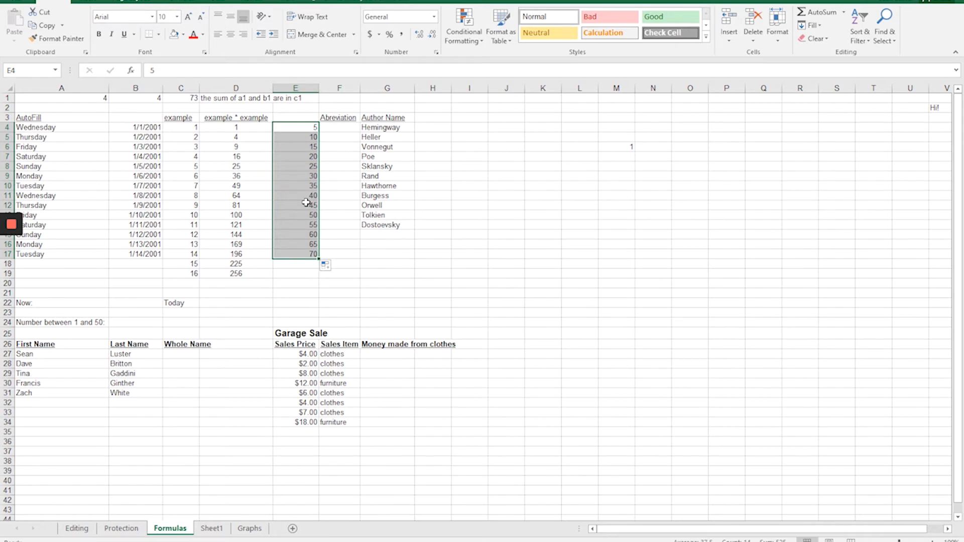
Browse the Text category of the Insert Function list for cell F4, and close it without inserting a function.
left_click(329, 127)
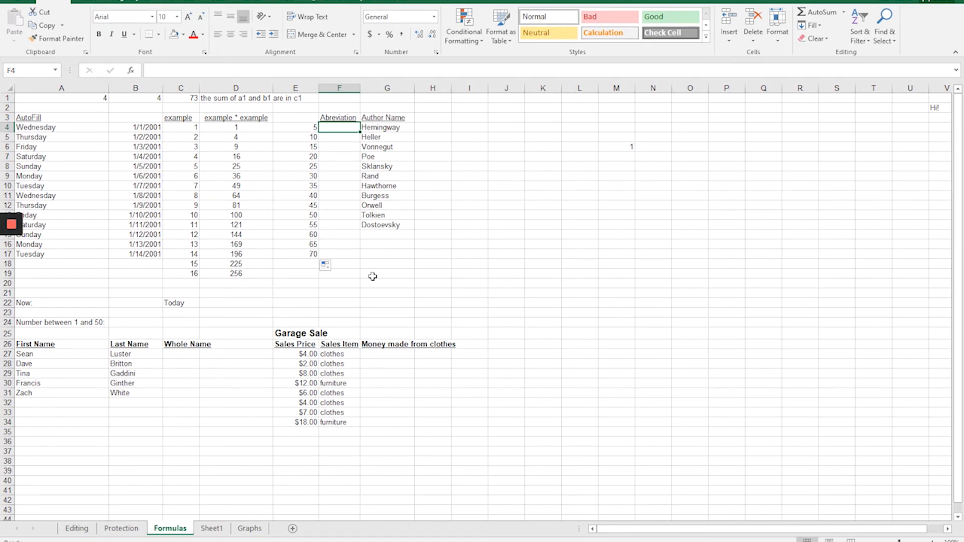
left_click(173, 3)
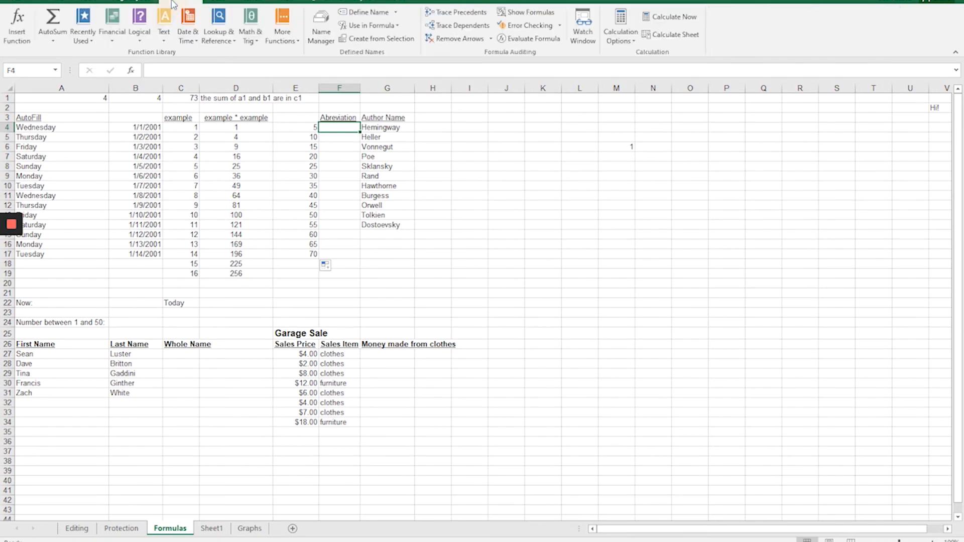
left_click(16, 24)
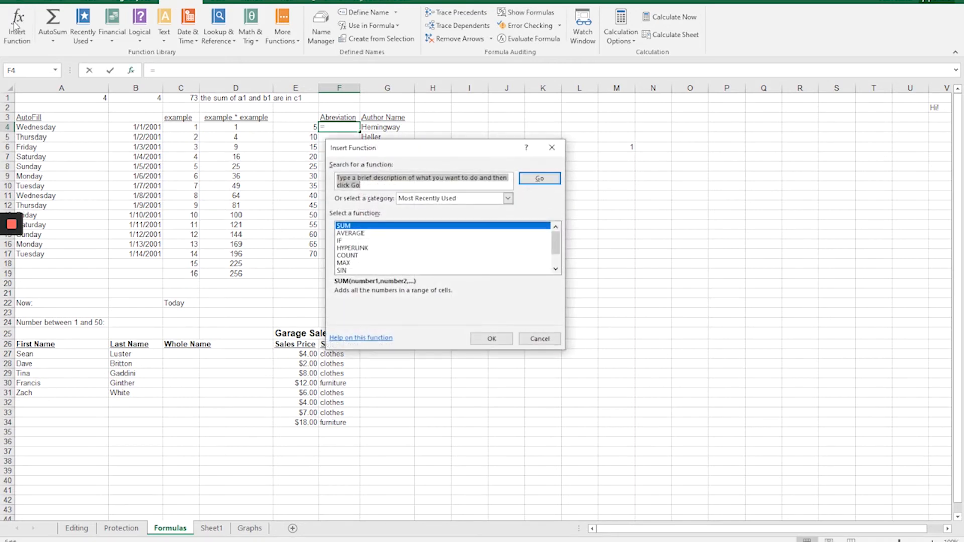
scroll(354, 236, "down", 1)
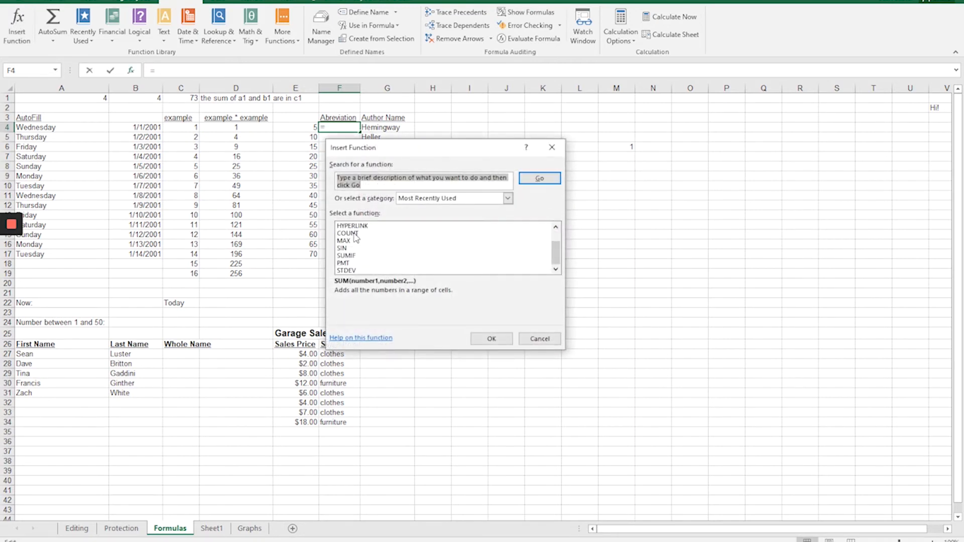
scroll(391, 251, "up", 1)
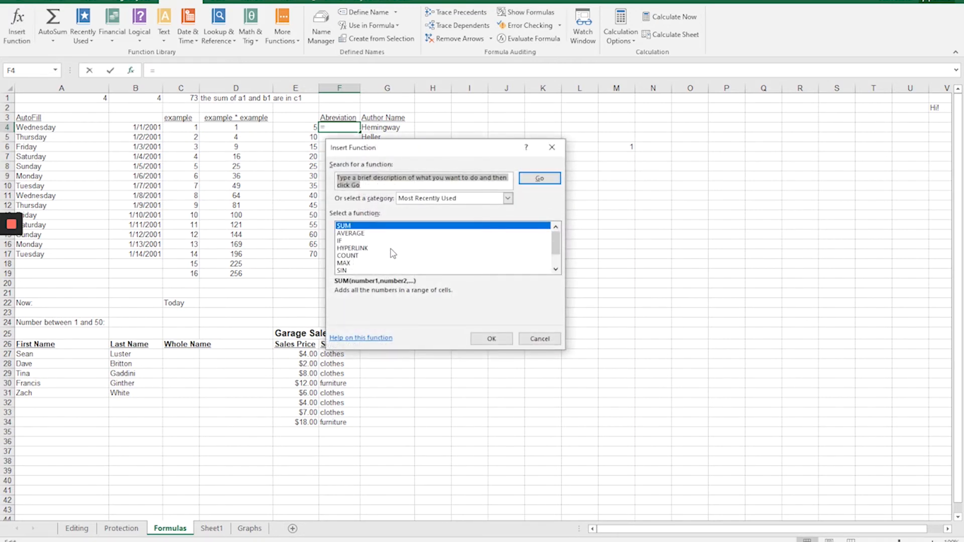
left_click(405, 199)
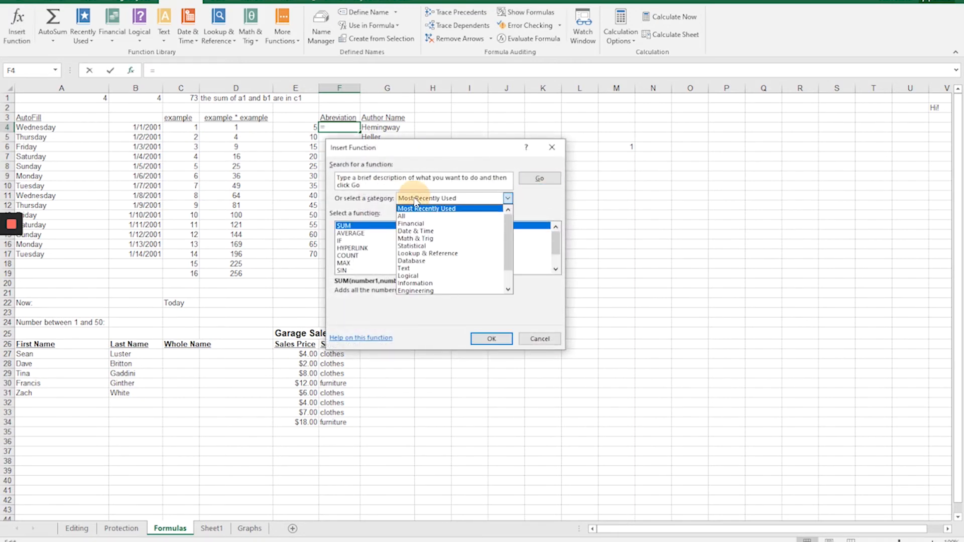
left_click(406, 270)
scroll(413, 258, "down", 4)
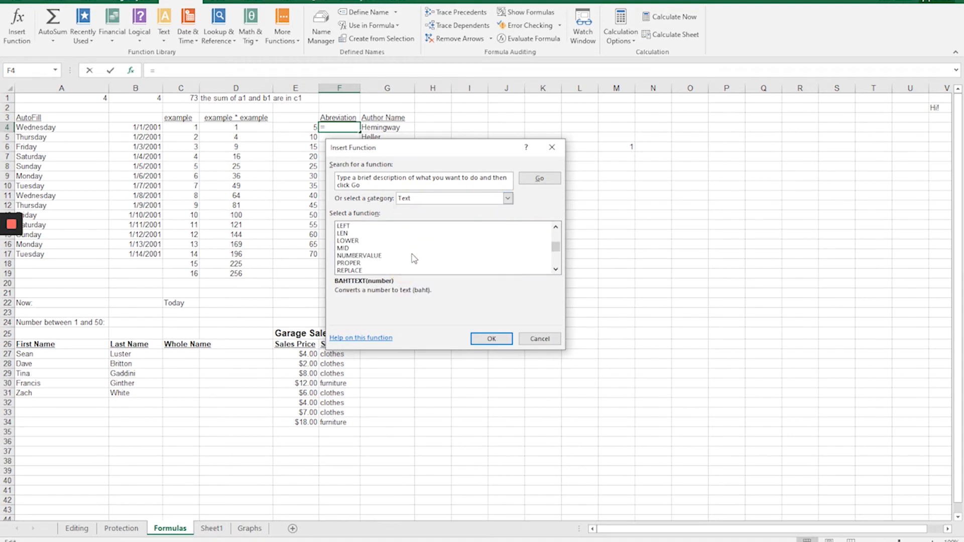
scroll(414, 258, "down", 4)
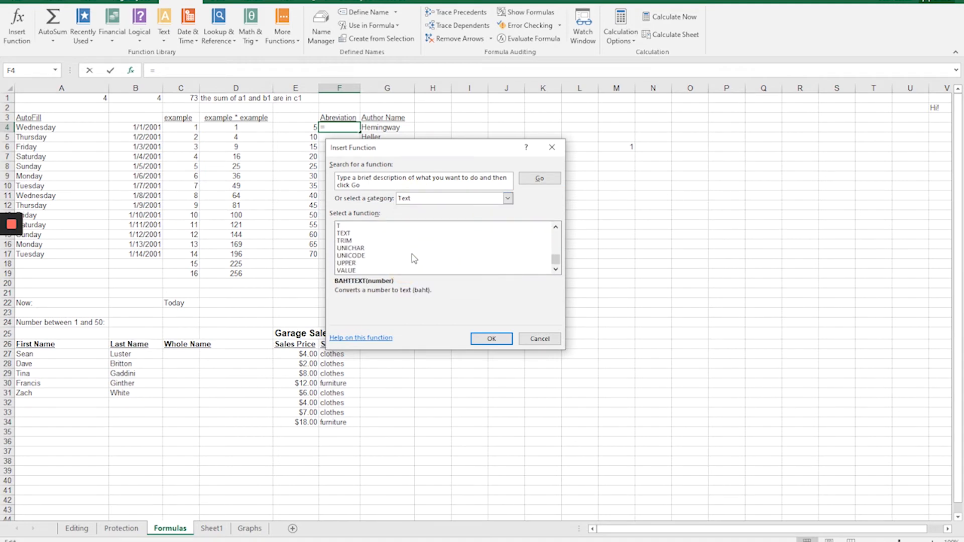
left_click(540, 339)
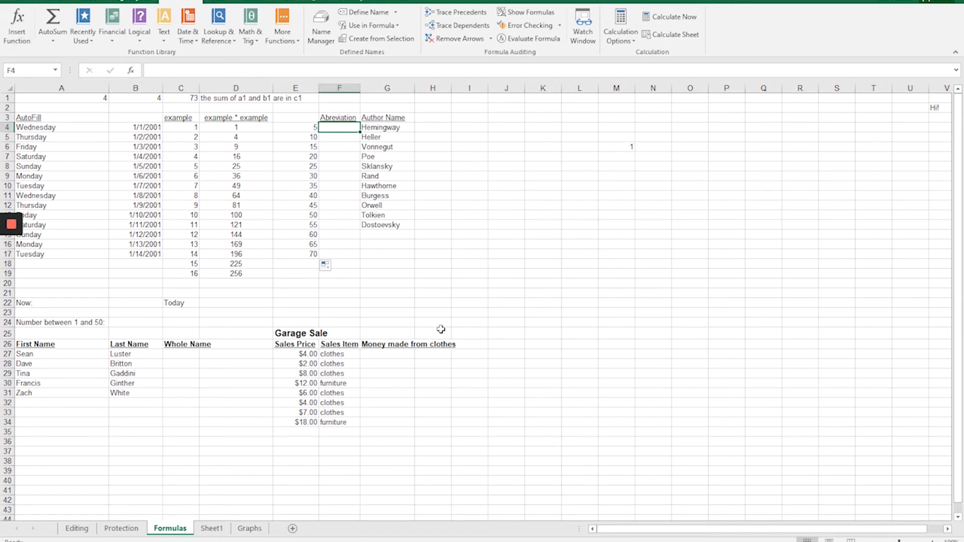
Begin a LEFT formula in cell F4 under the Abreviation heading.
type("=")
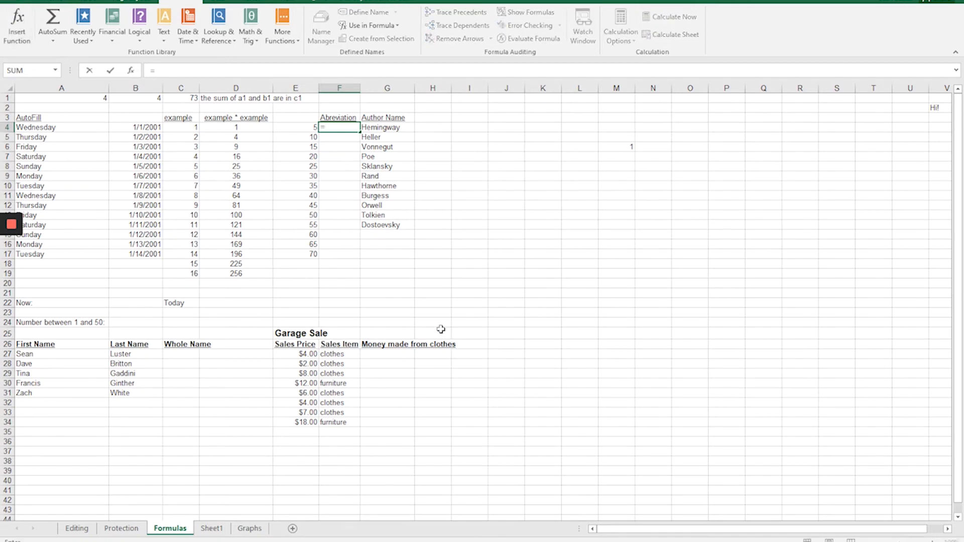
type("left(")
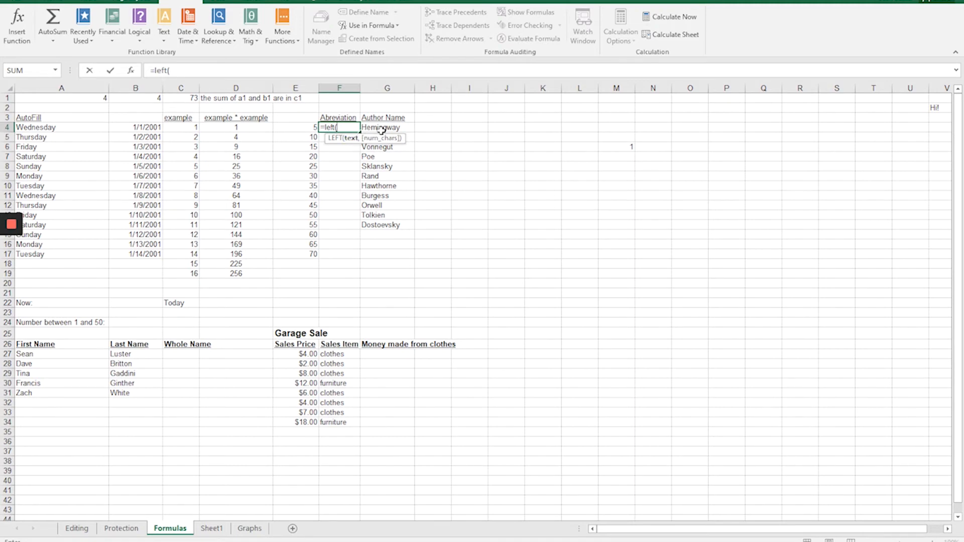
Try G4 and the literal text "Hemingway" as the LEFT function's text argument, and remove each of them.
type("g4")
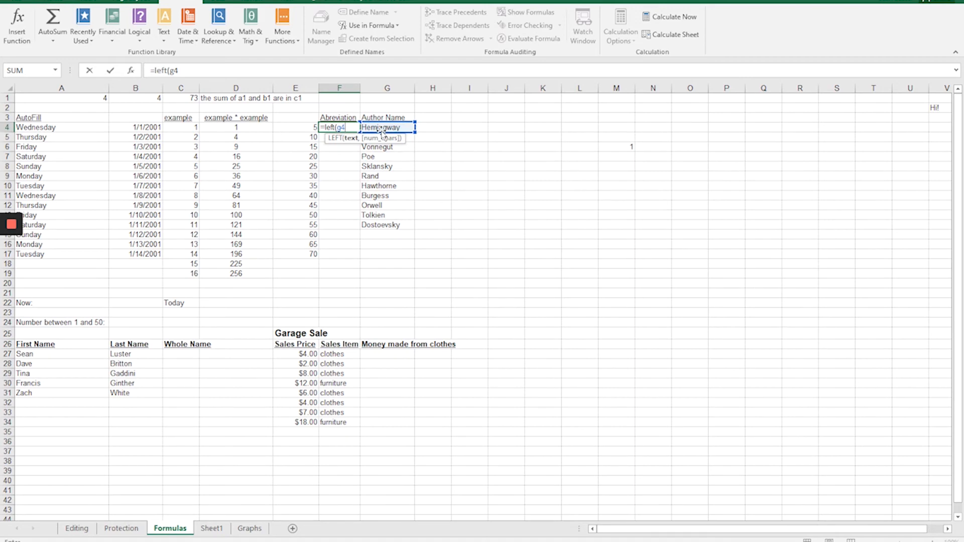
key("BackSpace")
key("BackSpace")
type("\"Hemingway\"")
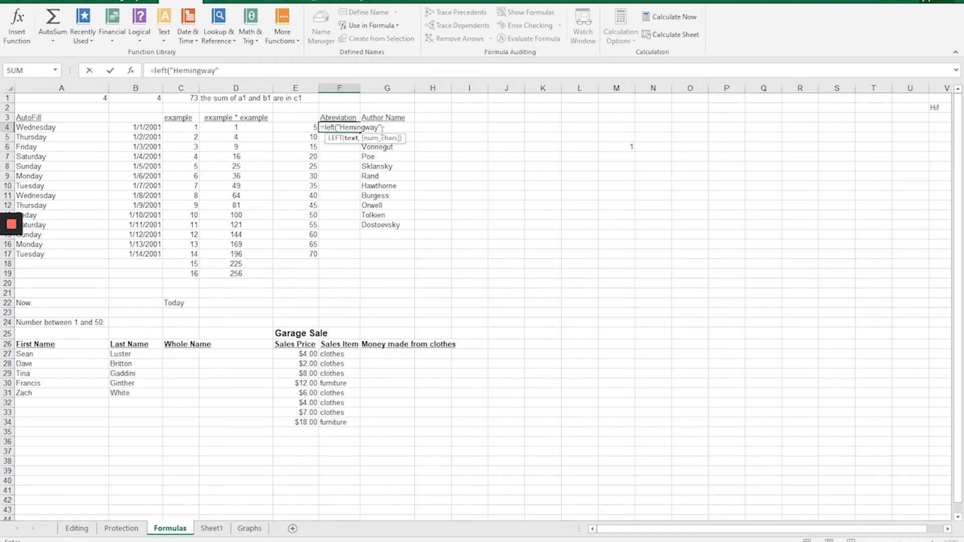
key("BackSpace")
key("BackSpace")
key("BackSpace")
key("BackSpace")
key("BackSpace")
key("BackSpace")
key("BackSpace")
key("BackSpace")
key("BackSpace")
key("BackSpace")
key("BackSpace")
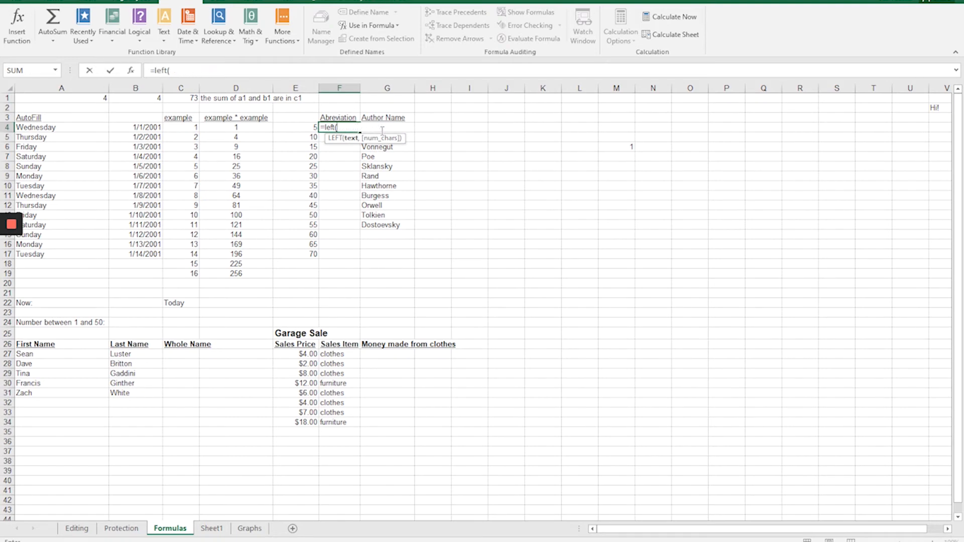
Complete the formula in F4 as =LEFT(G4,3), and fill it down to F14 beside the author names.
type("g")
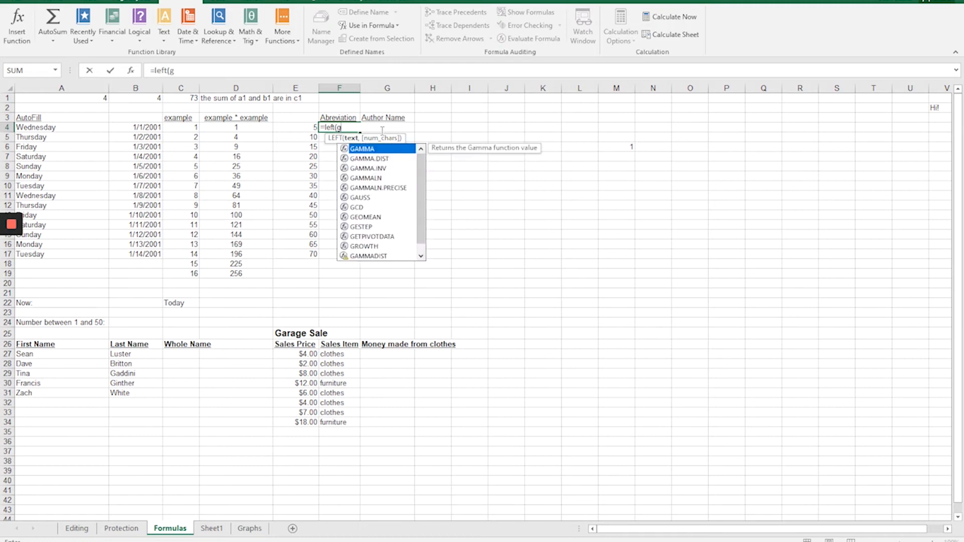
type("4,")
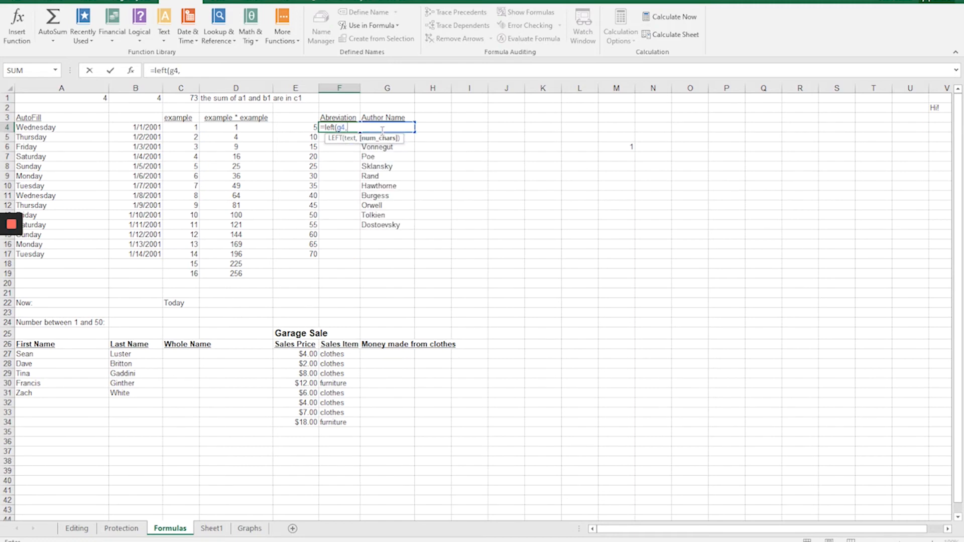
type("3")
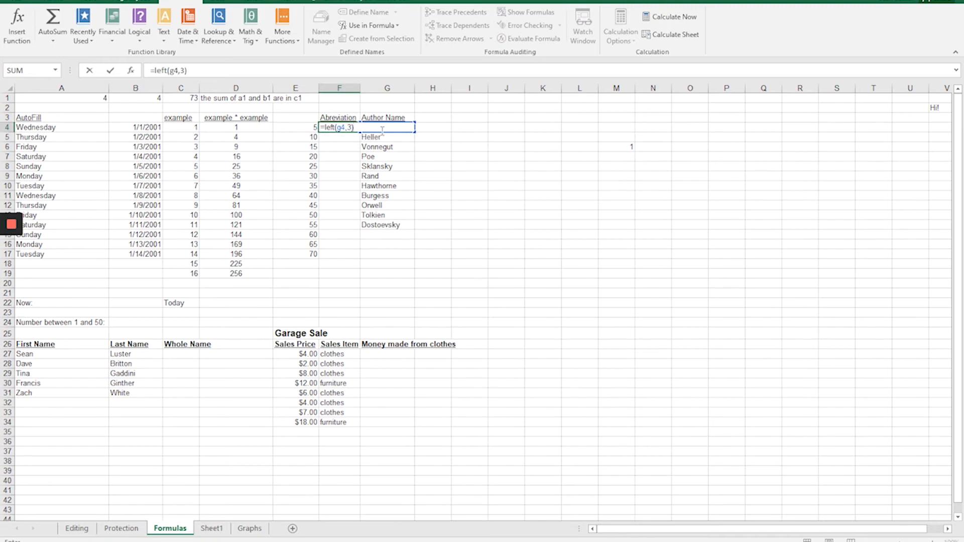
key("Return")
left_click(349, 130)
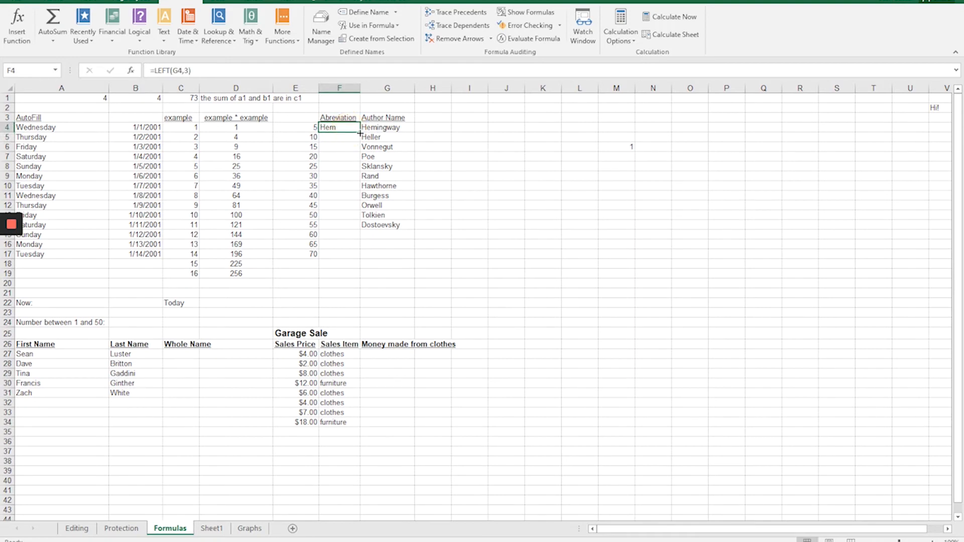
left_click_drag(359, 132, 370, 231)
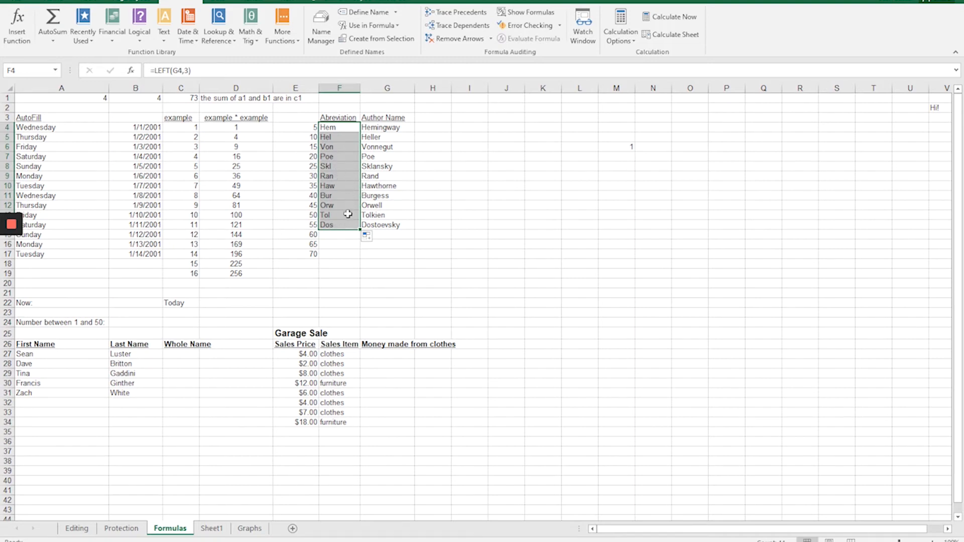
left_click(185, 71)
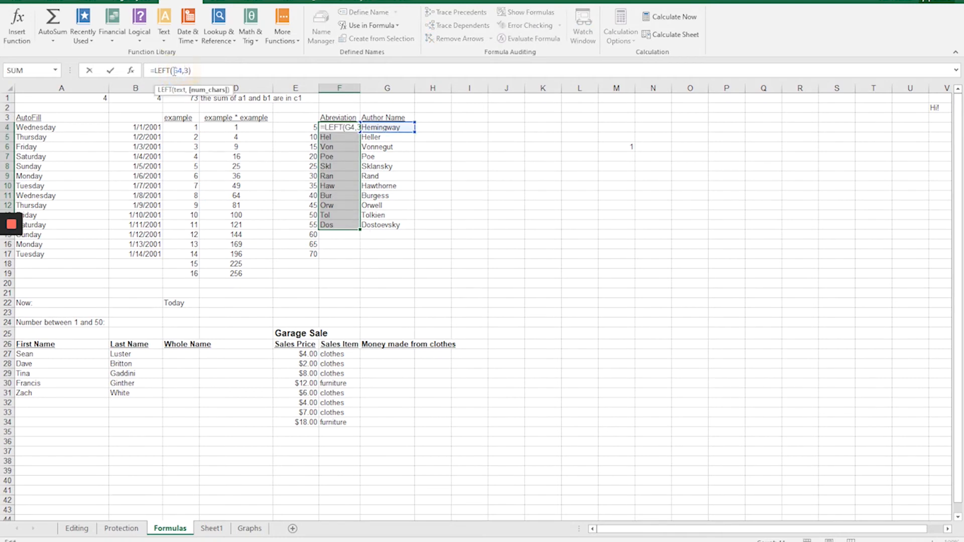
left_click(186, 71)
left_click(173, 354)
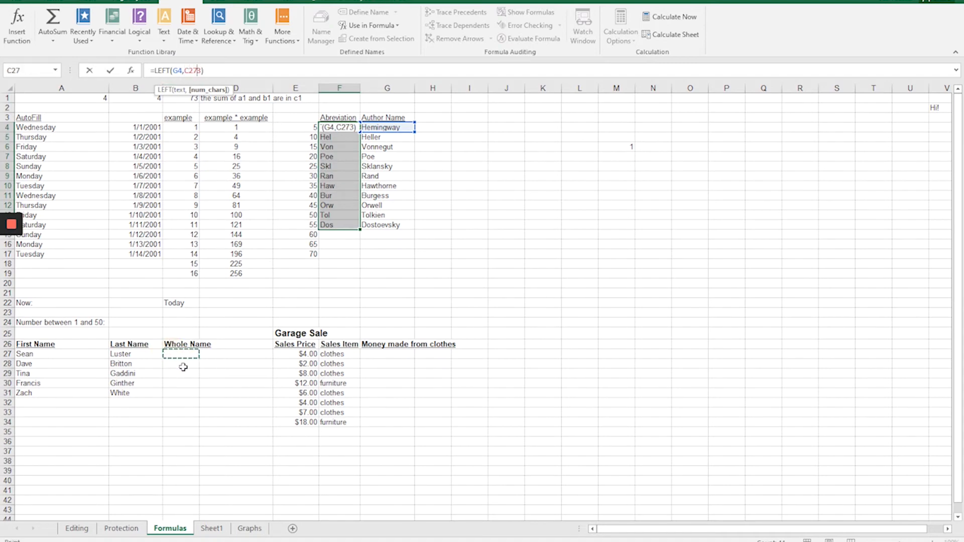
key("Escape")
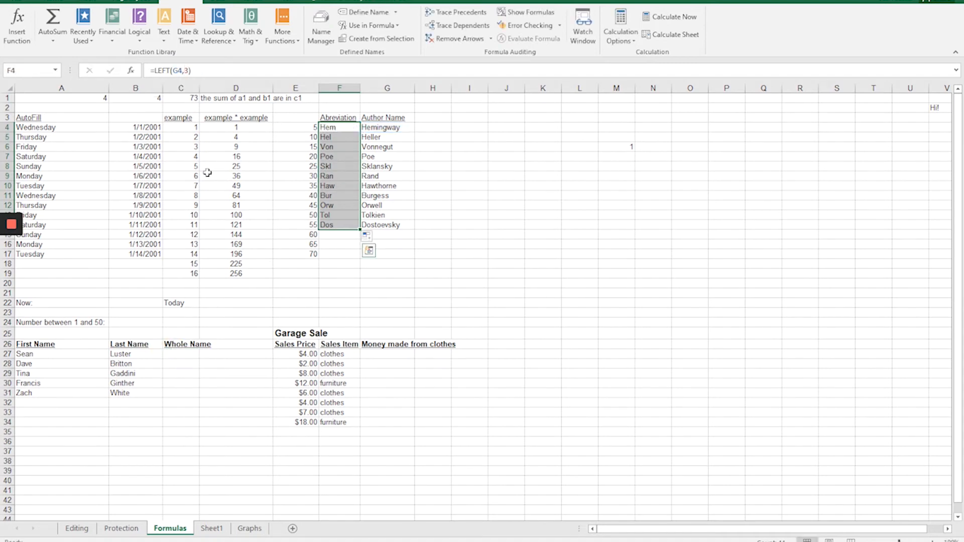
Join the first and last name in cell C27 under Whole Name with the formula =A27&B27.
left_click(178, 354)
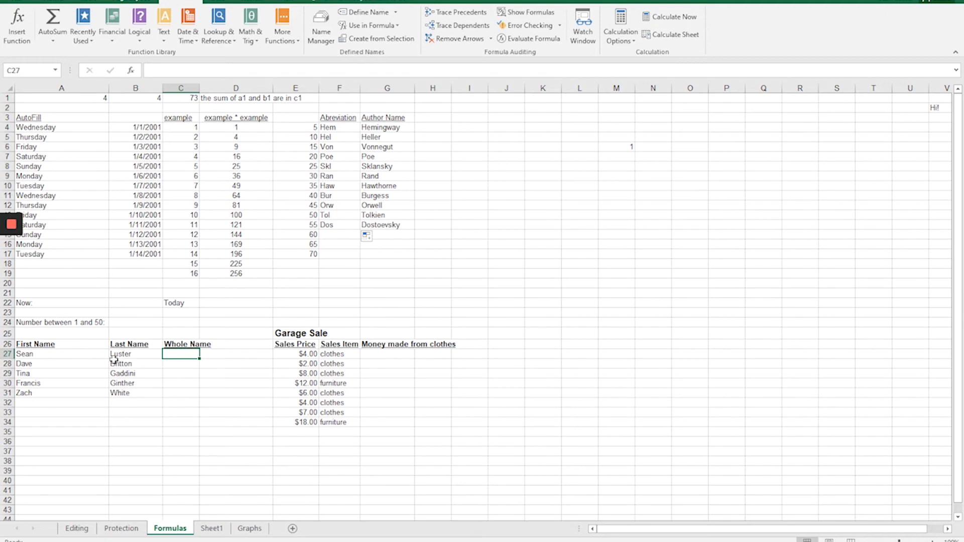
type("=a")
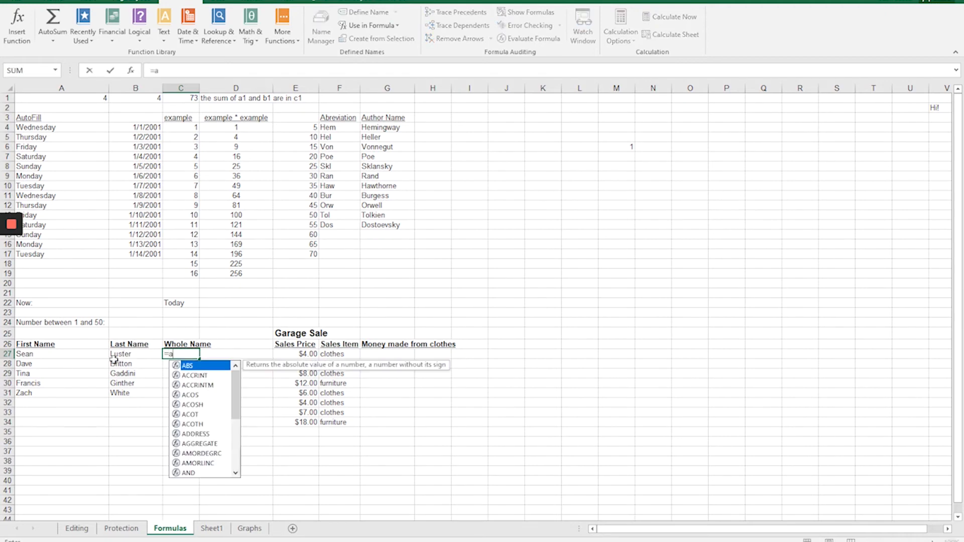
type("27")
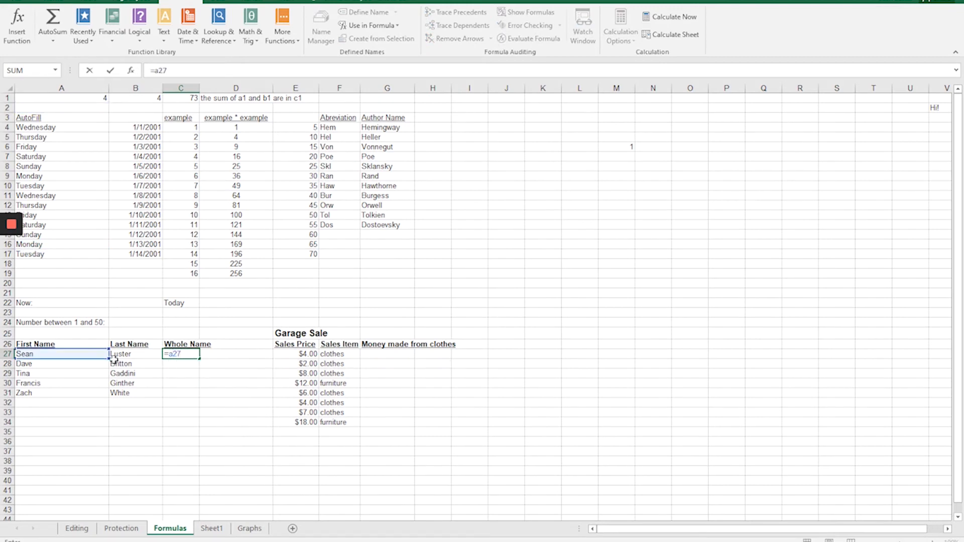
type("&b27")
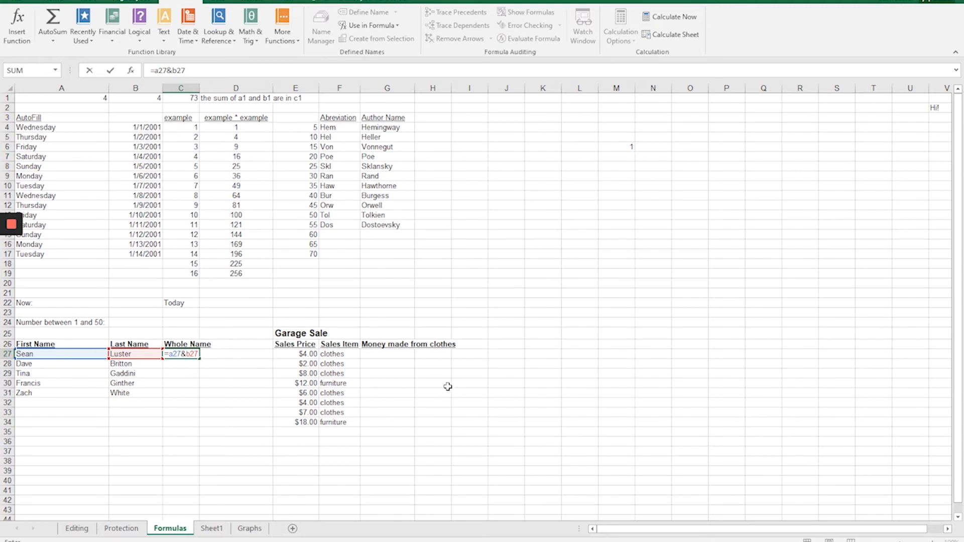
key("ctrl+Return")
key("Return")
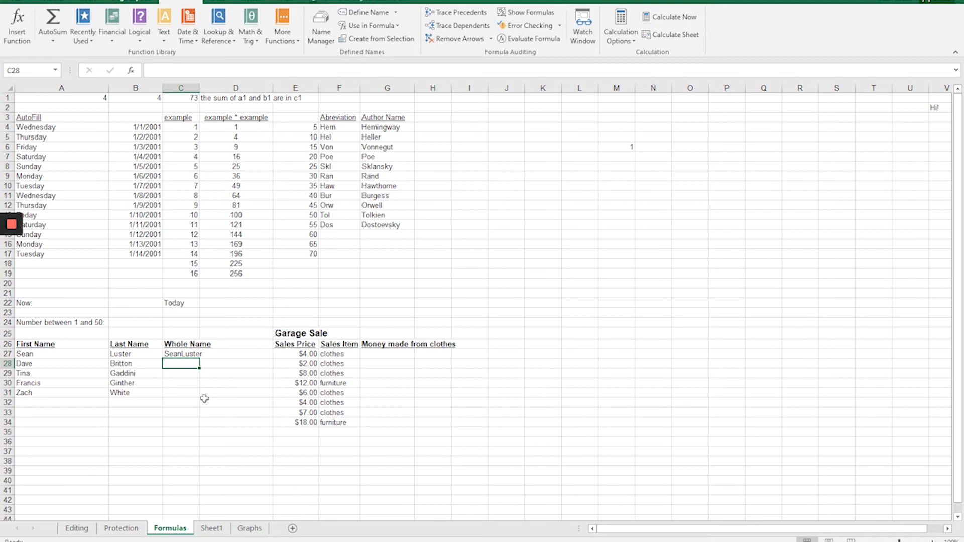
left_click(188, 352)
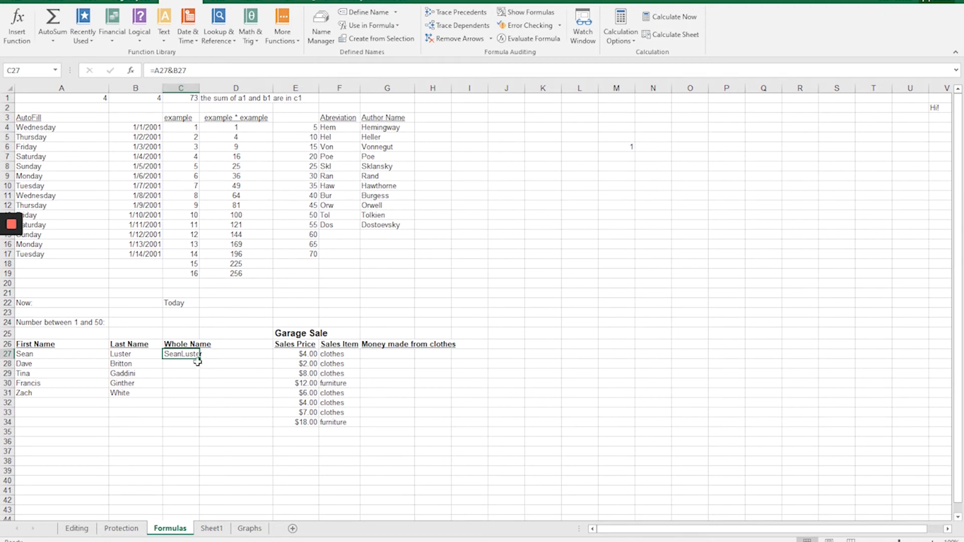
Insert a space between the first and last name in C27 by changing the formula to =A27&" "&B27.
double_click(192, 354)
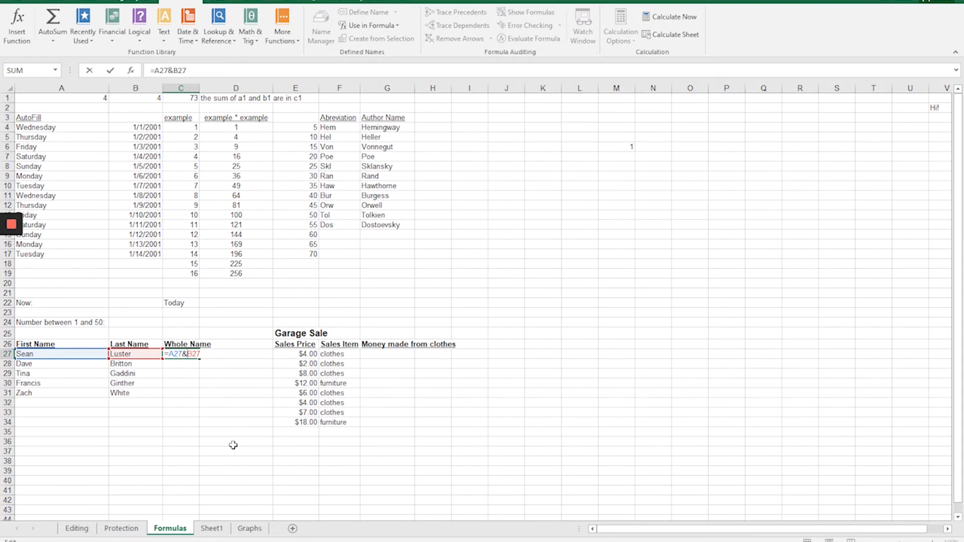
type("\" \"")
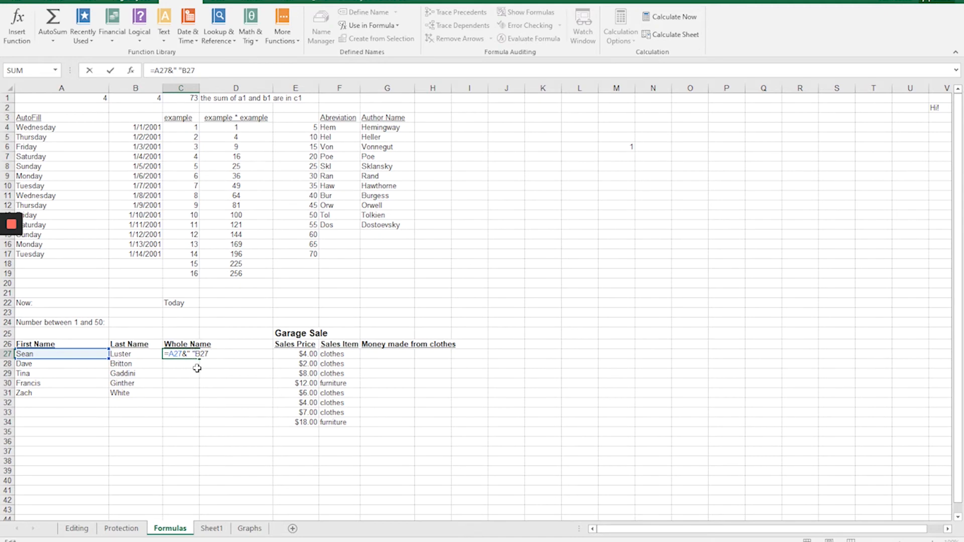
type("&")
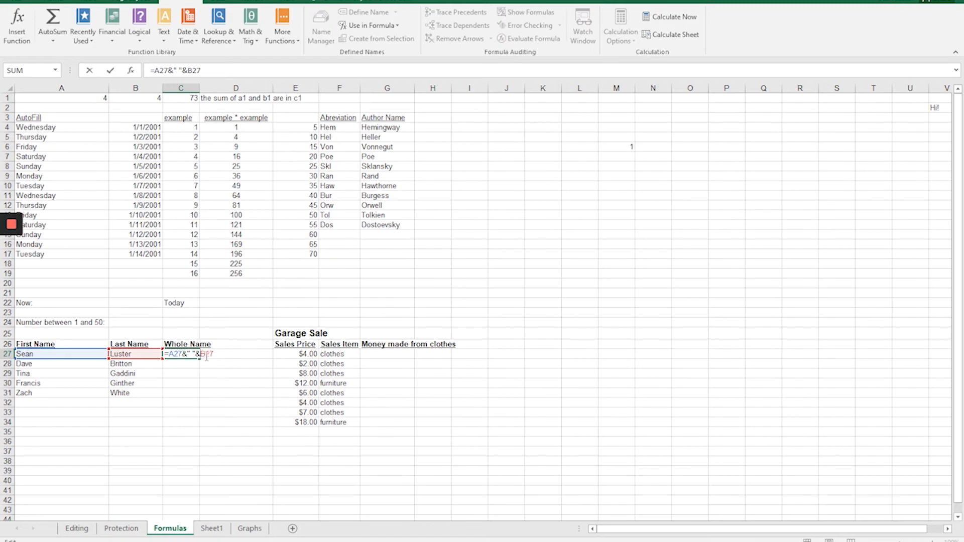
key("Return")
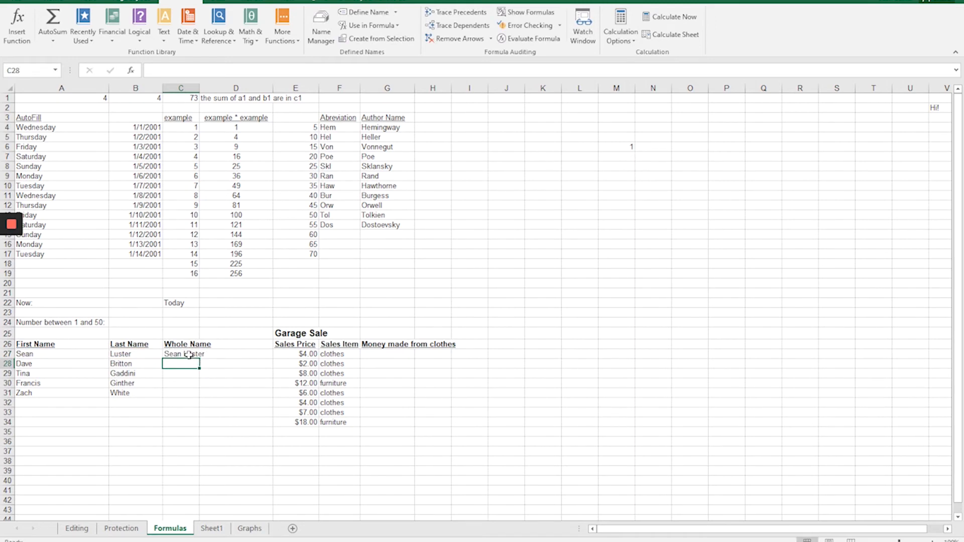
Rewrite the C27 formula as =B27&", "&A27 to put the last name first, followed by a comma and the first name.
double_click(189, 354)
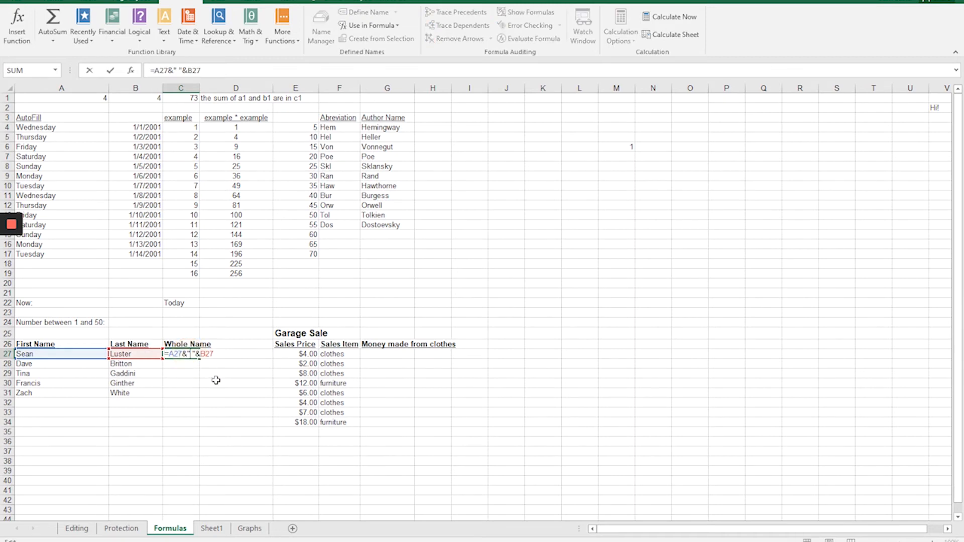
key("Right")
key("BackSpace")
key("BackSpace")
key("BackSpace")
key("BackSpace")
key("BackSpace")
key("BackSpace")
key("BackSpace")
key("BackSpace")
key("BackSpace")
key("BackSpace")
key("BackSpace")
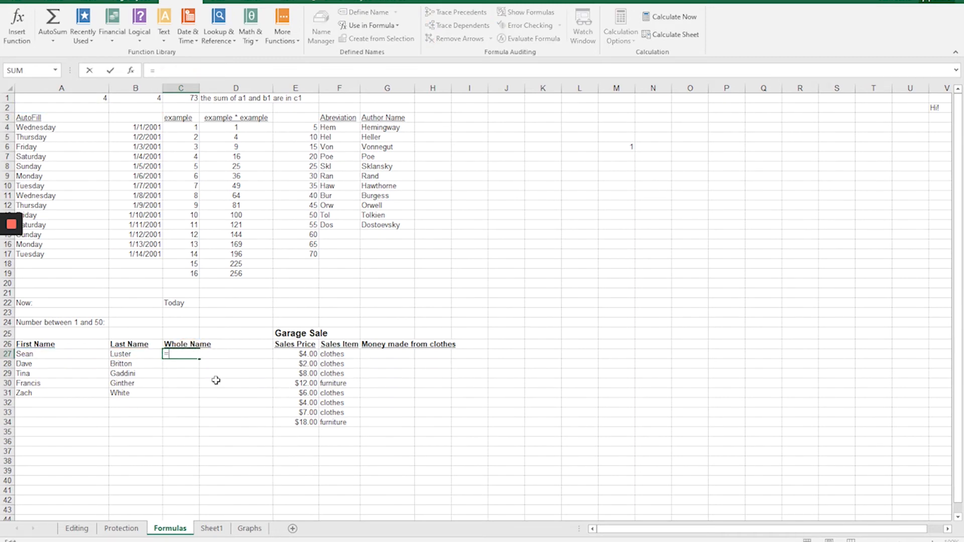
type("b27")
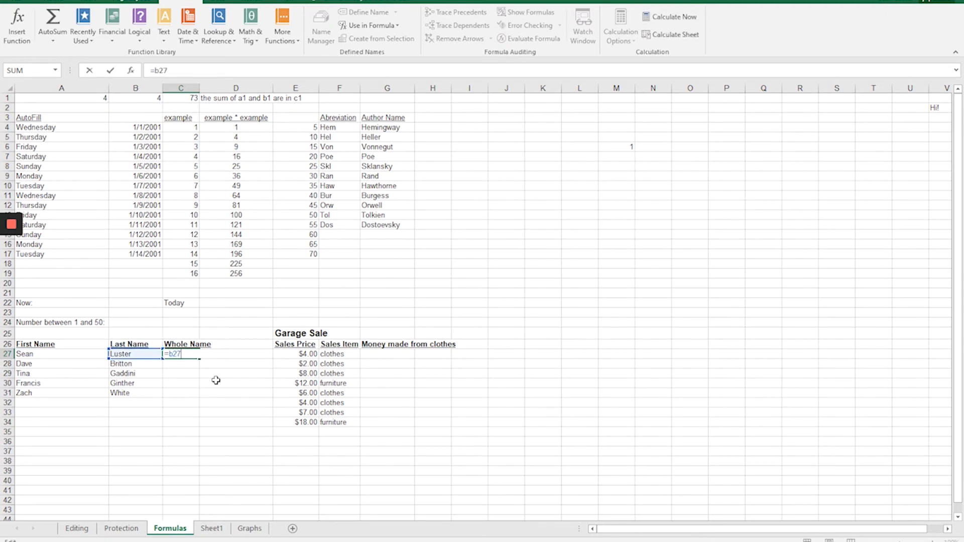
type("&\", \"&a27")
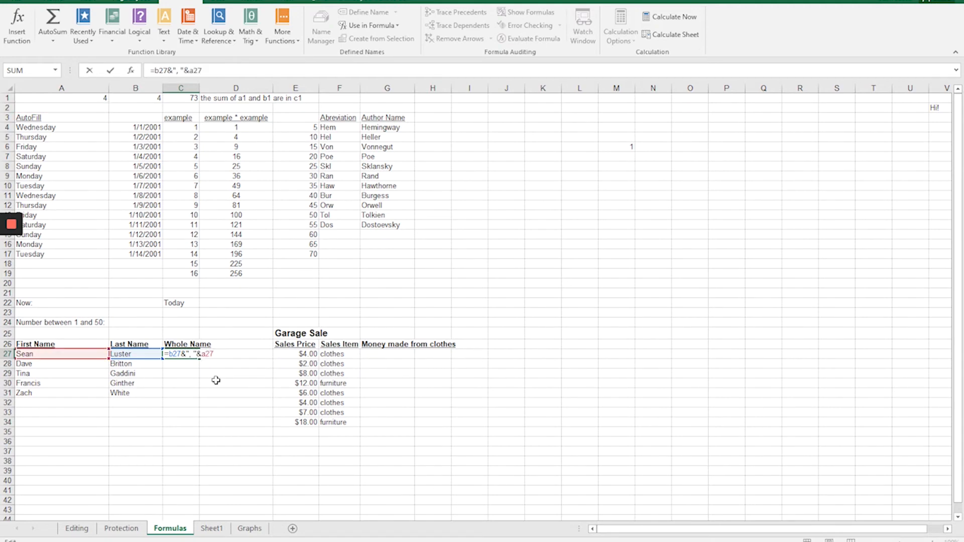
key("Return")
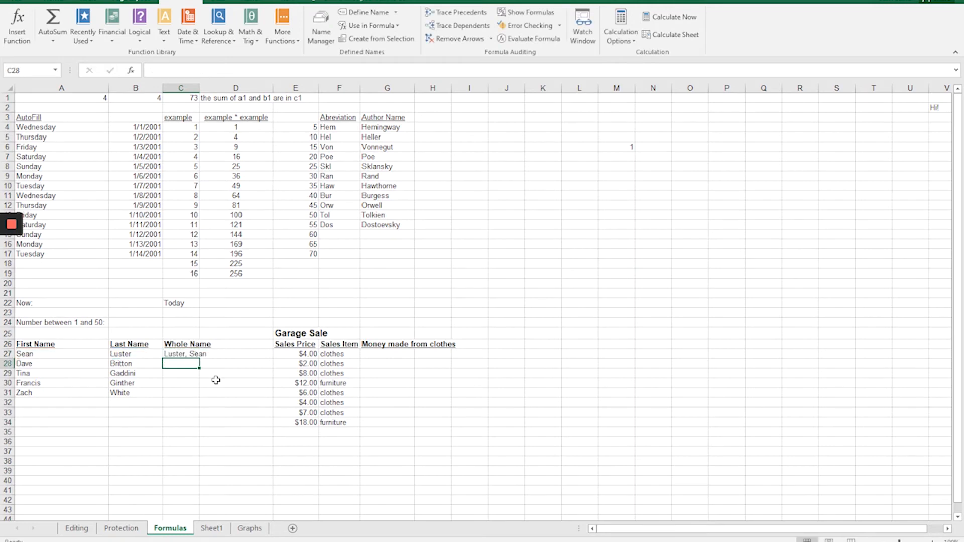
Shorten the first name in C27 to its initial by changing the formula to =B27&", "&LEFT(A27,1).
double_click(192, 354)
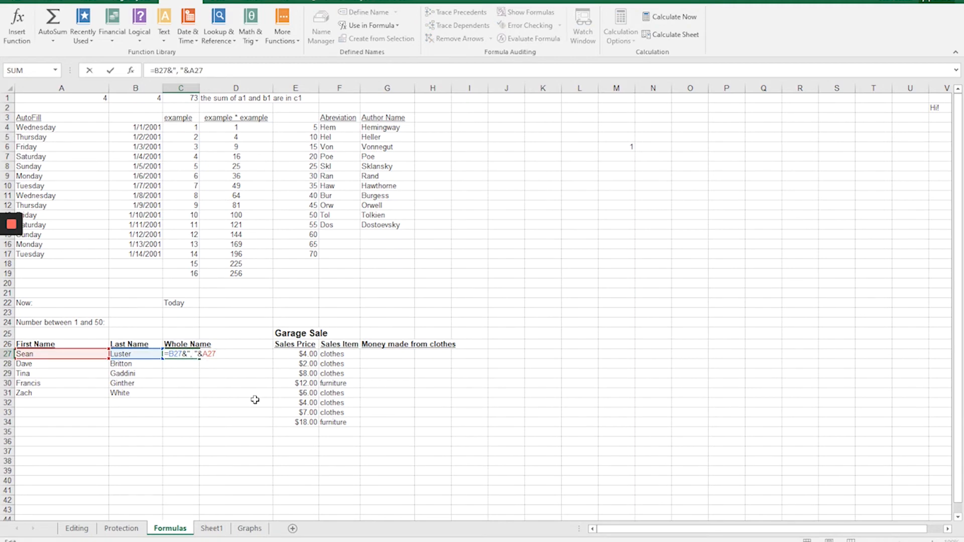
key("BackSpace")
key("BackSpace")
key("BackSpace")
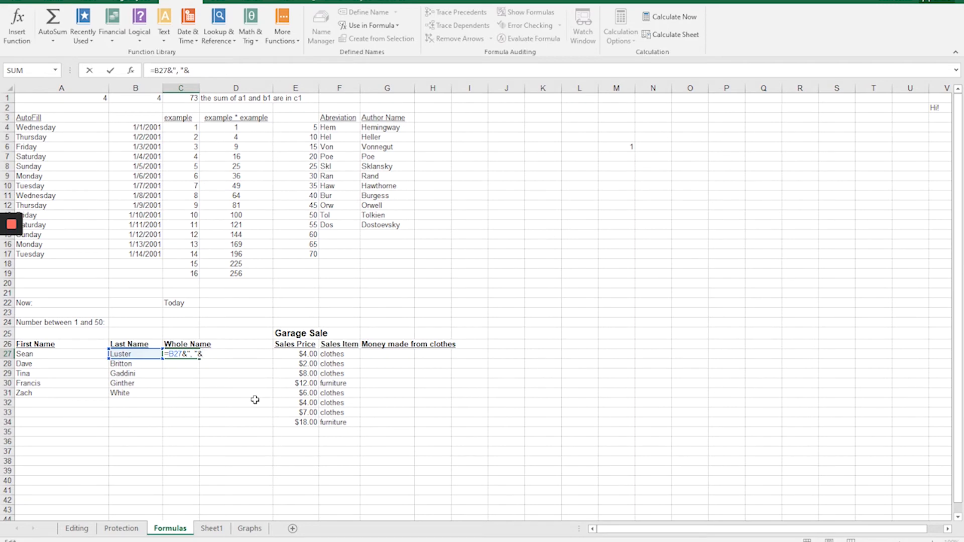
type("left(")
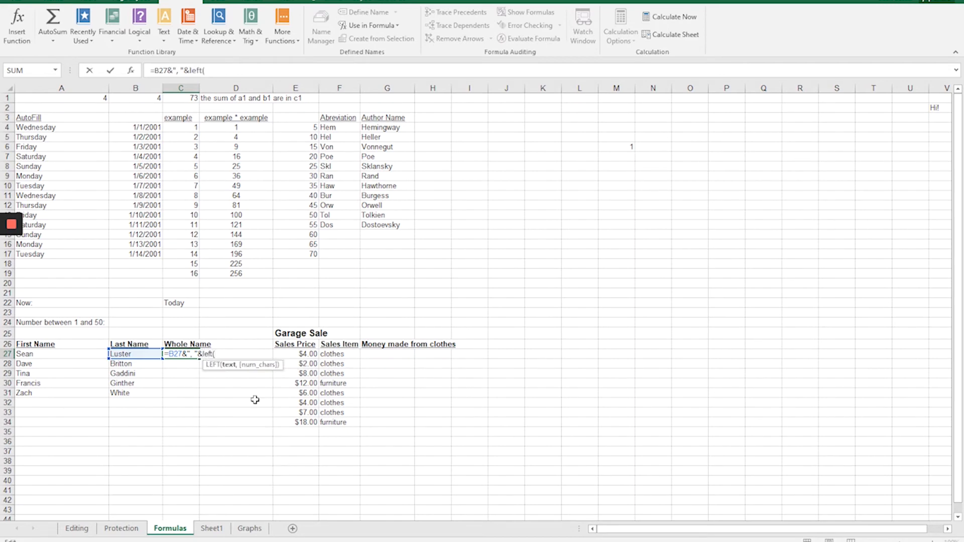
type("a27")
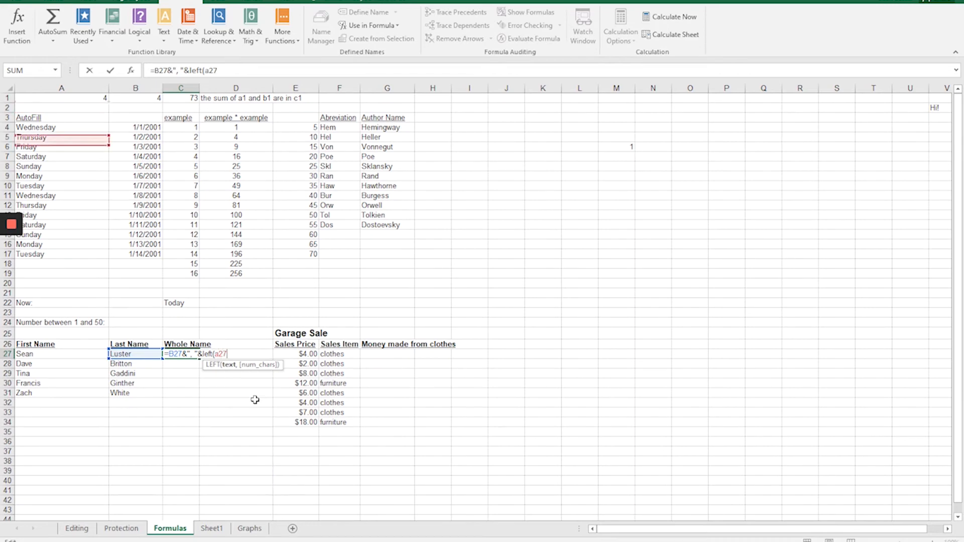
type(",")
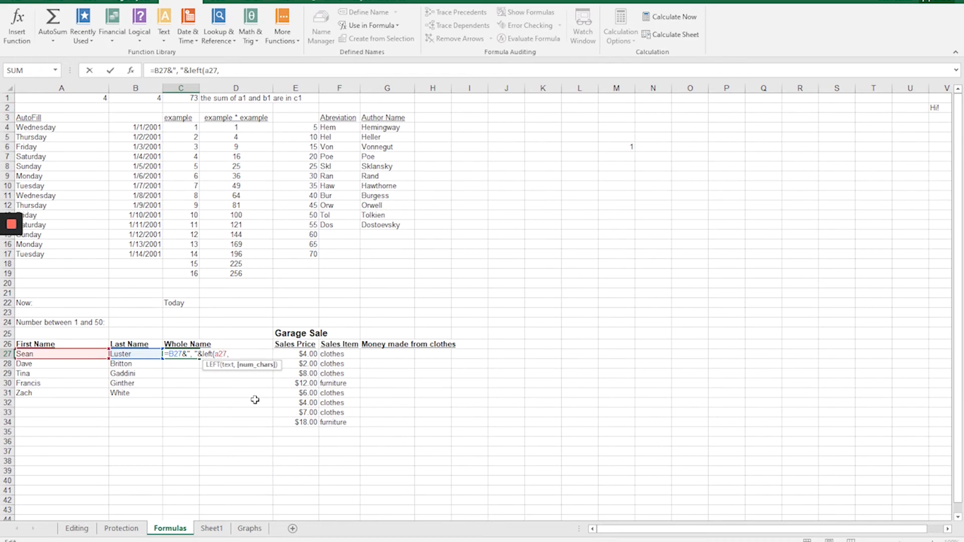
type("1)")
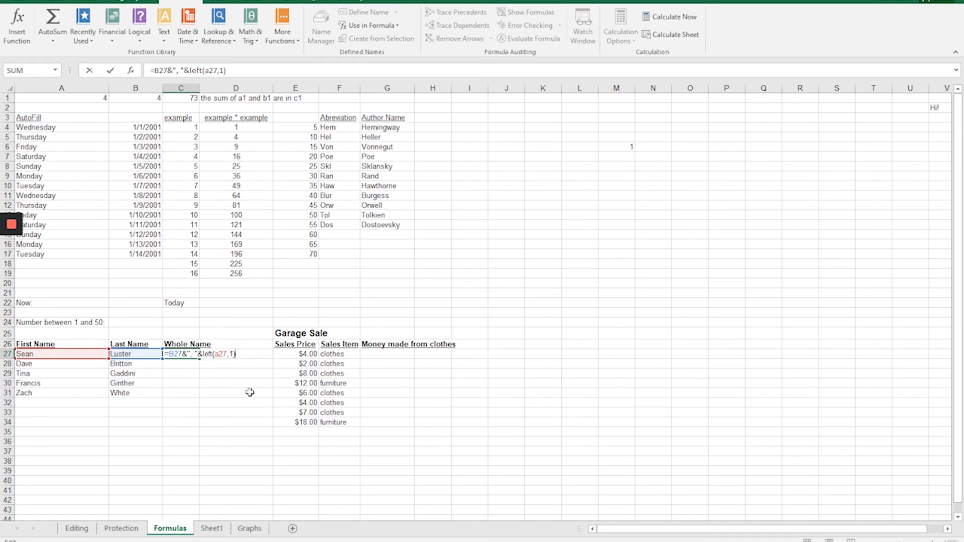
left_click(231, 354)
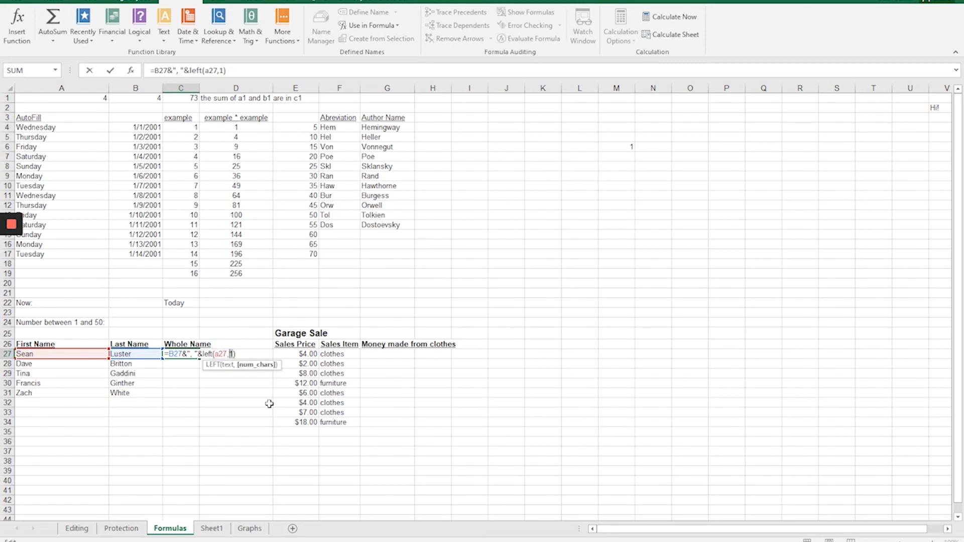
key("Return")
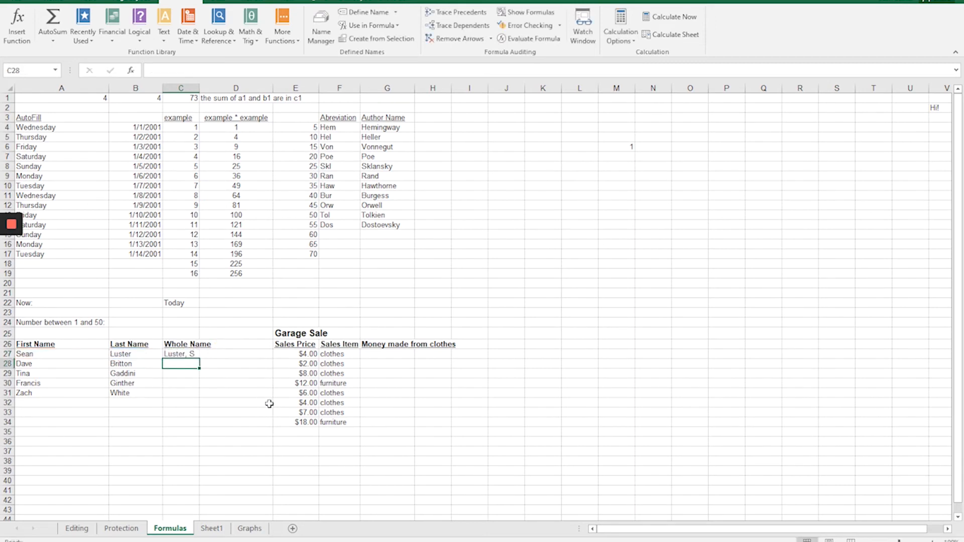
Fill the C27 formula down to C31 under Whole Name.
left_click(192, 354)
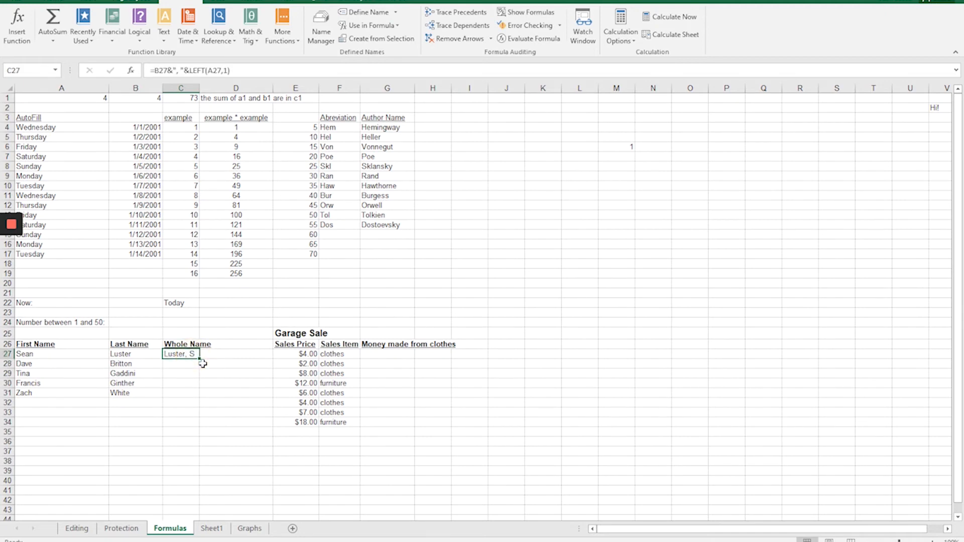
left_click_drag(201, 359, 198, 392)
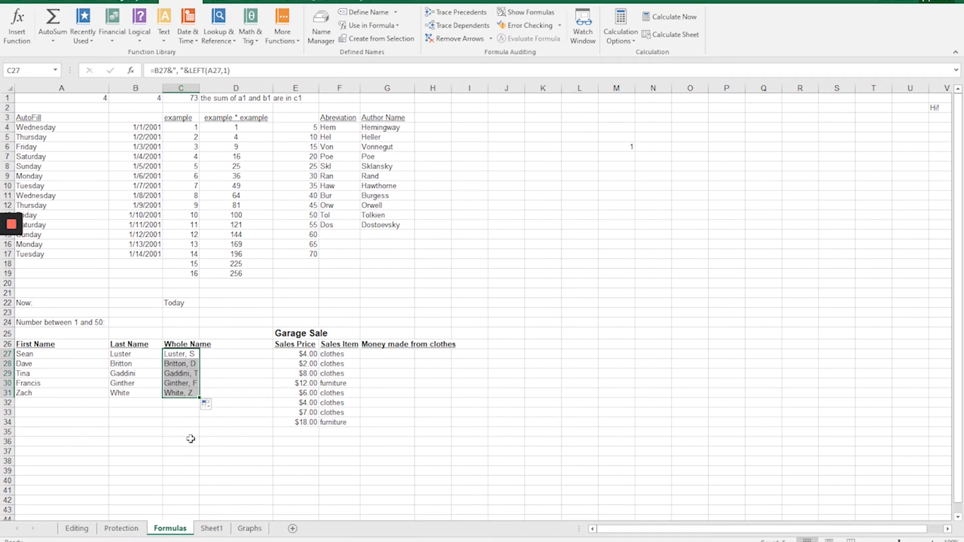
left_click(173, 405)
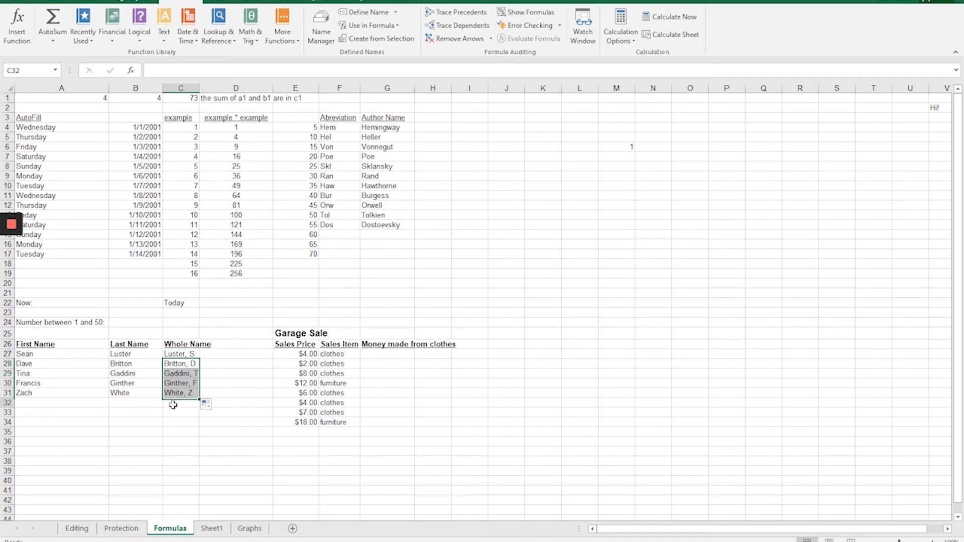
Examine the formulas filled under Whole Name, their source name cells, and the LEFT function arguments used in C27.
key("Up")
key("Up")
key("Up")
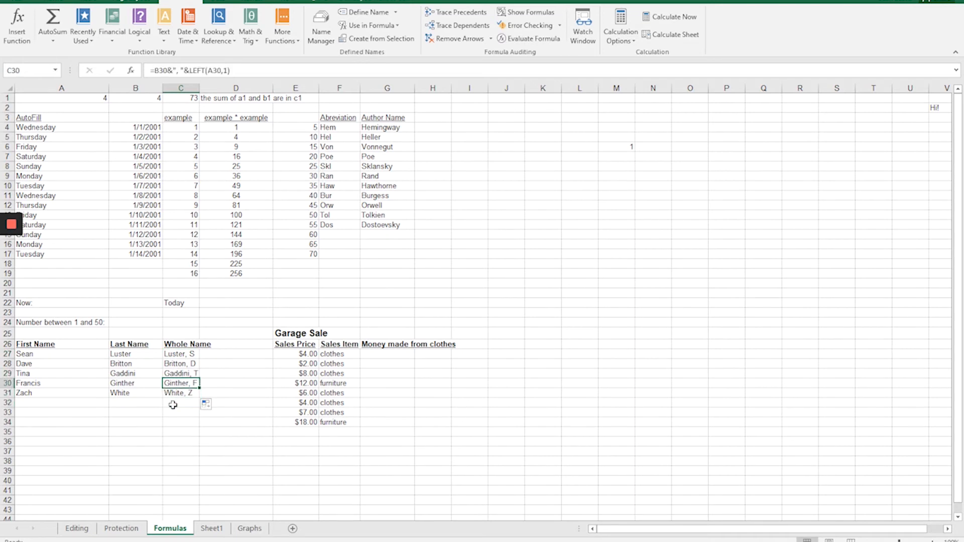
key("Down")
key("Up")
key("Up")
key("Up")
key("Left")
key("Left")
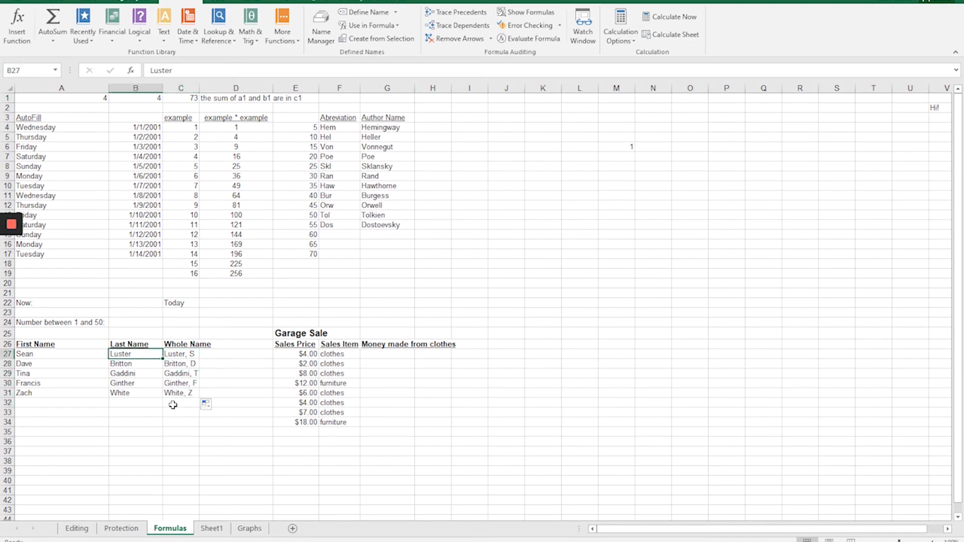
key("Right")
key("Right")
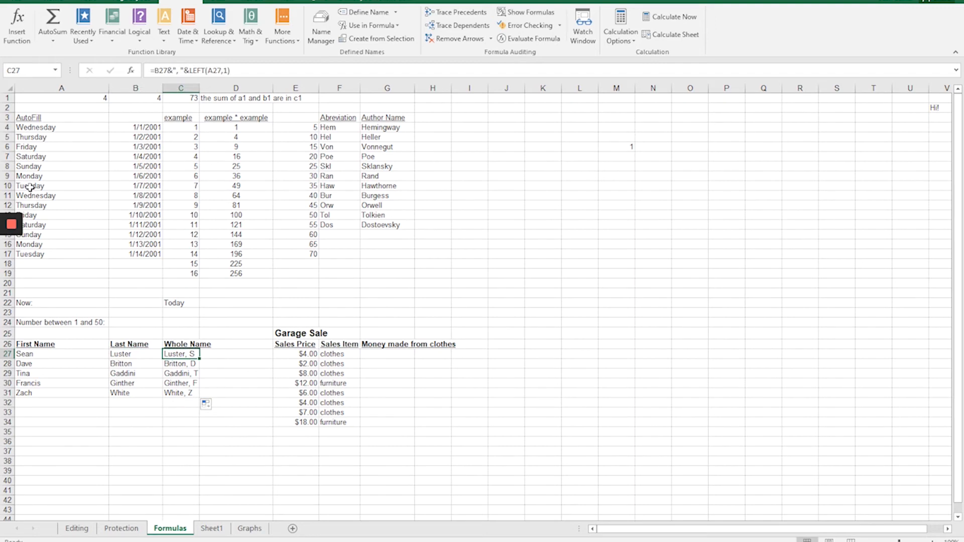
left_click(9, 33)
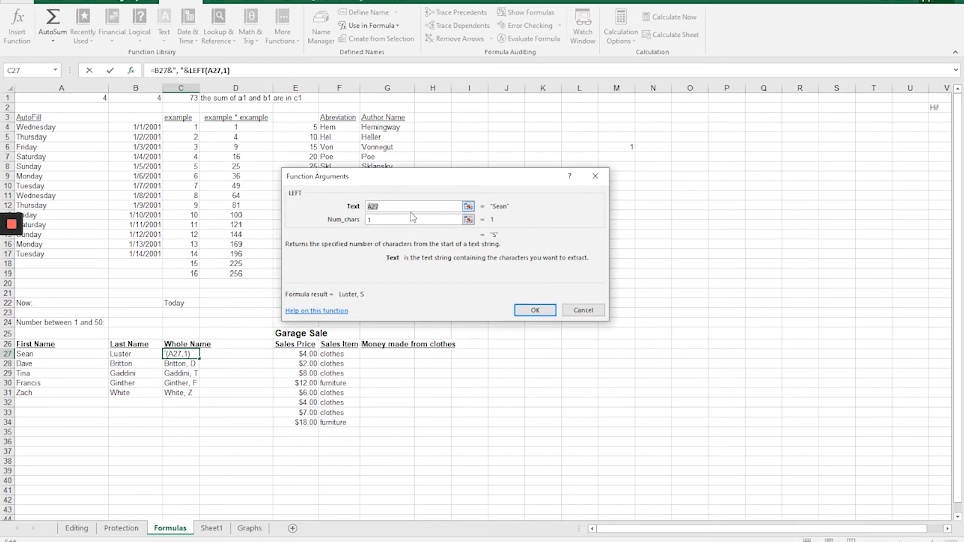
left_click(580, 308)
Browse the Text category of Insert Function from cell C32 and read the descriptions of UPPER, VALUE and UNICODE.
left_click(169, 404)
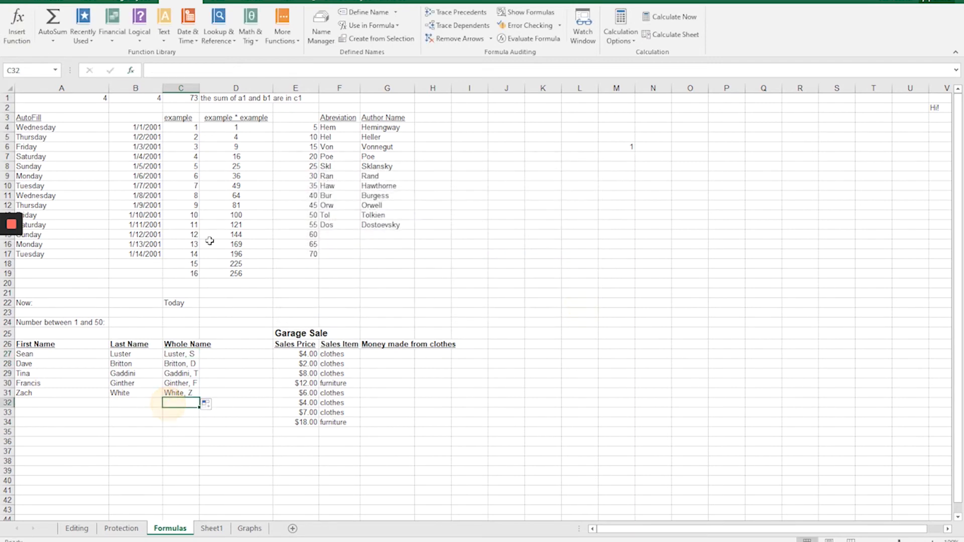
left_click(16, 30)
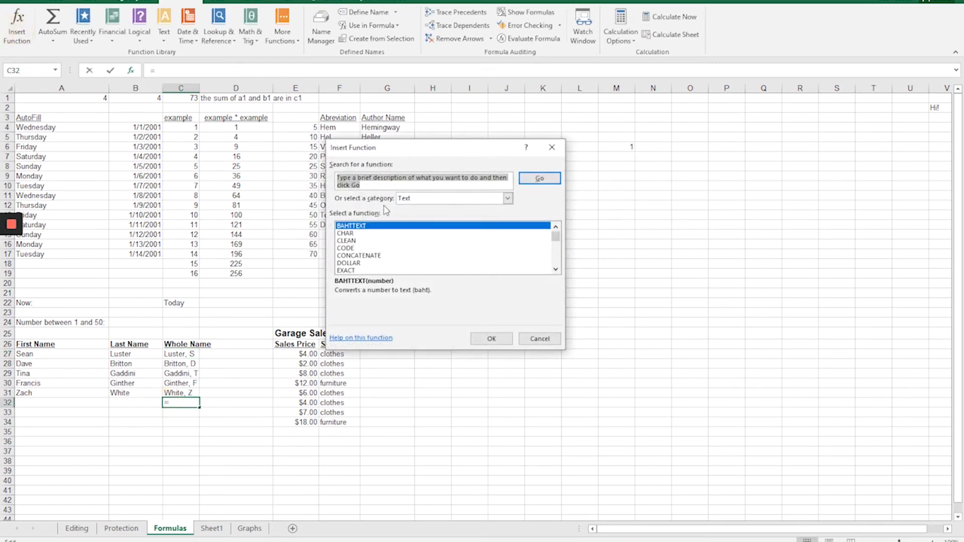
scroll(402, 250, "down", 6)
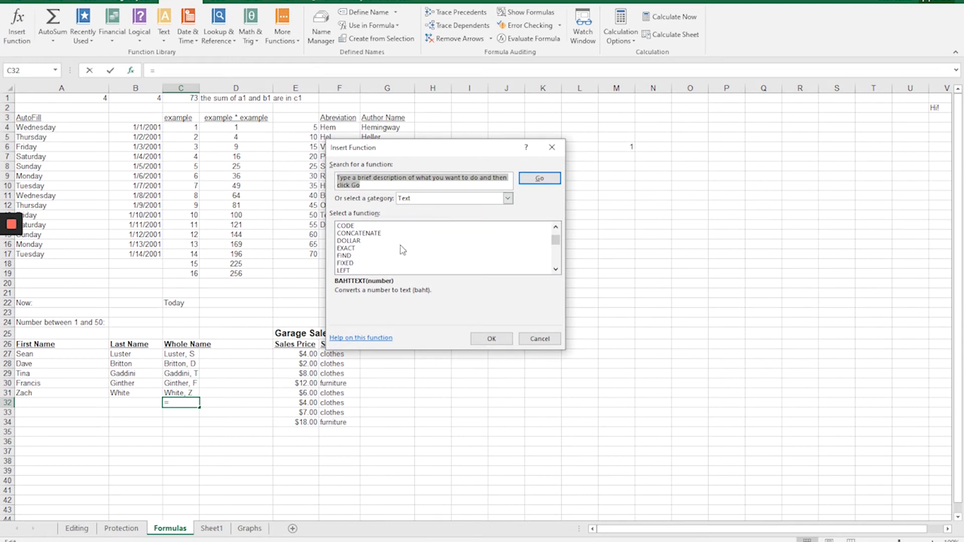
scroll(402, 250, "down", 1)
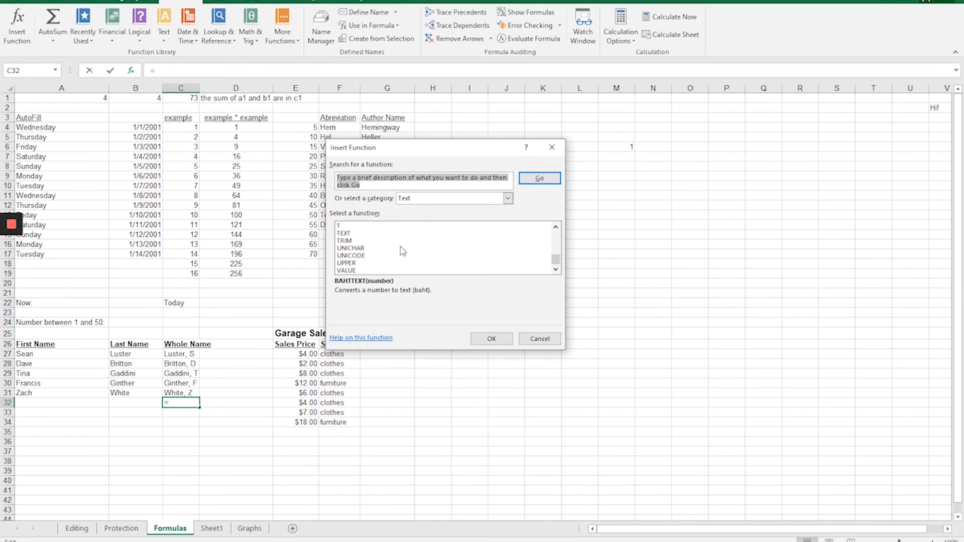
left_click(348, 264)
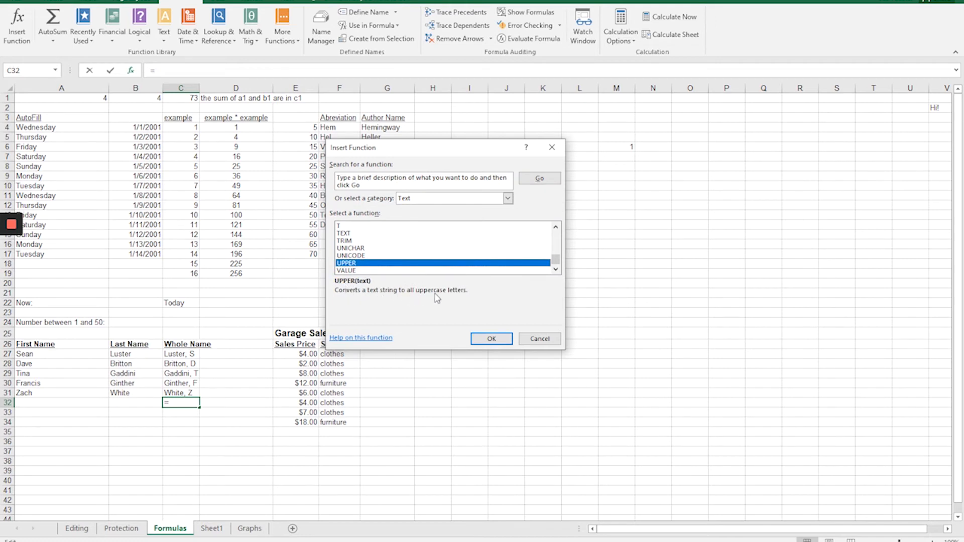
left_click(346, 270)
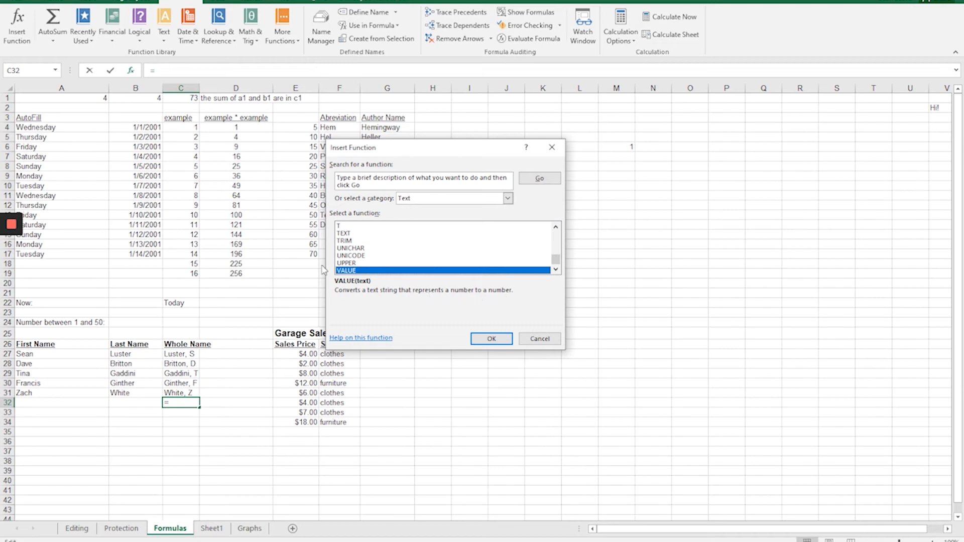
left_click(355, 263)
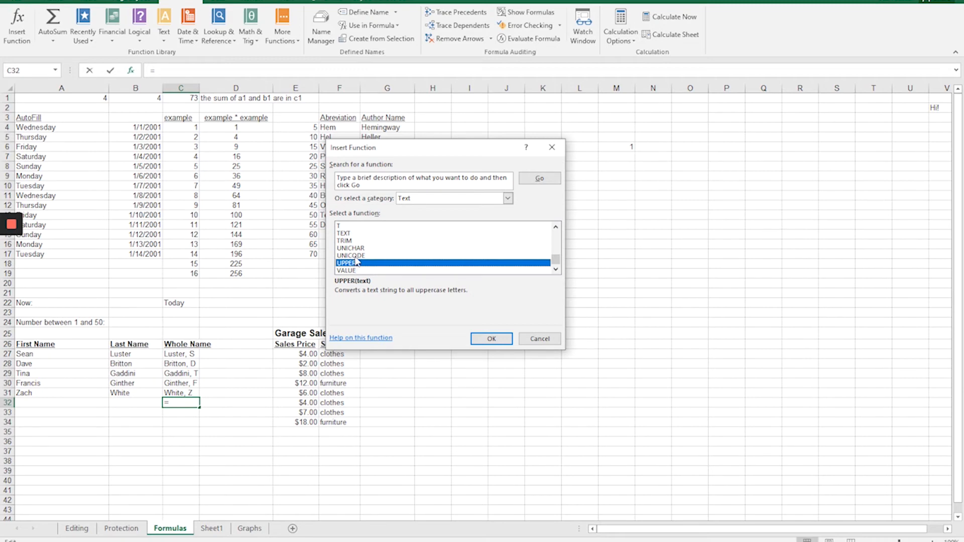
left_click(358, 255)
Read the descriptions of the LEN, LOWER, SEARCH and RIGHT text functions in the function list.
scroll(370, 261, "up", 2)
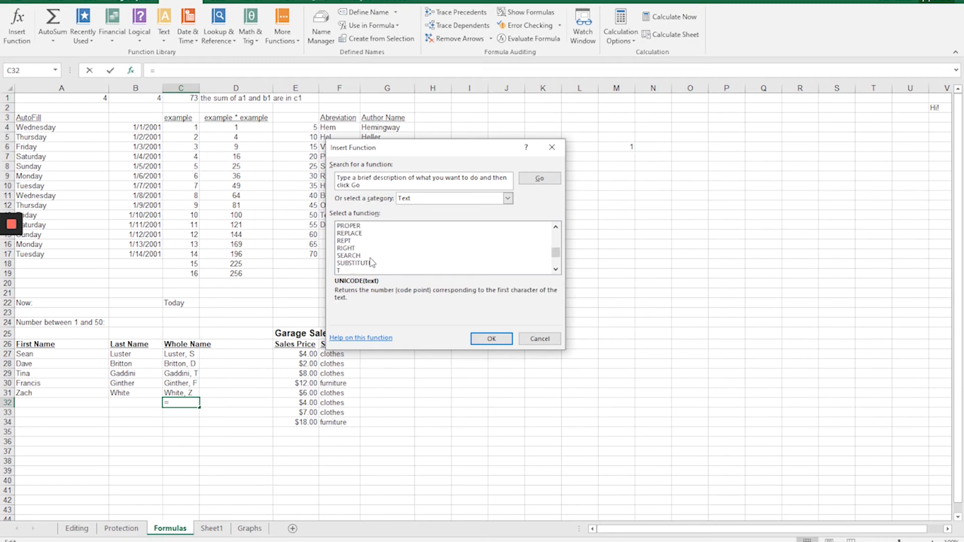
scroll(371, 261, "up", 2)
left_click(354, 241)
left_click(355, 249)
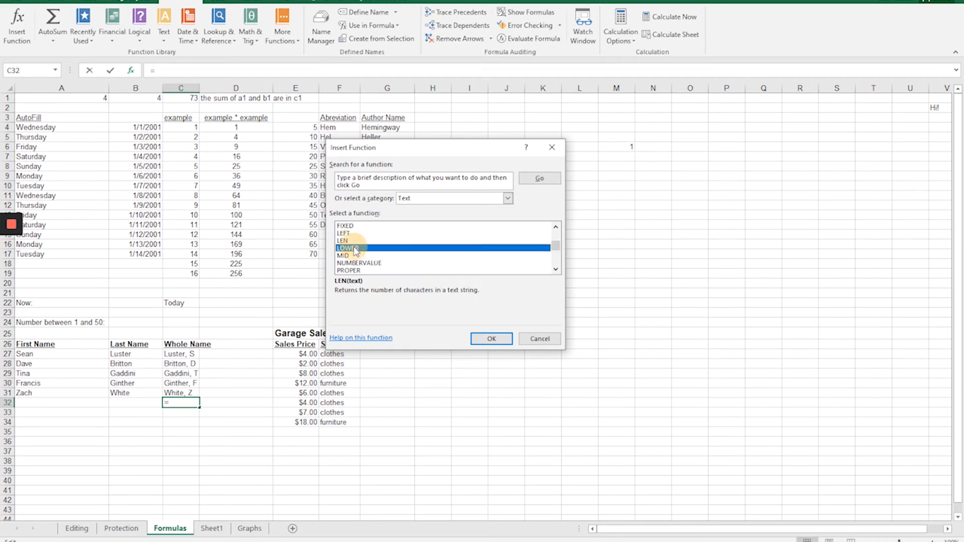
scroll(362, 251, "up", 1)
scroll(367, 252, "down", 3)
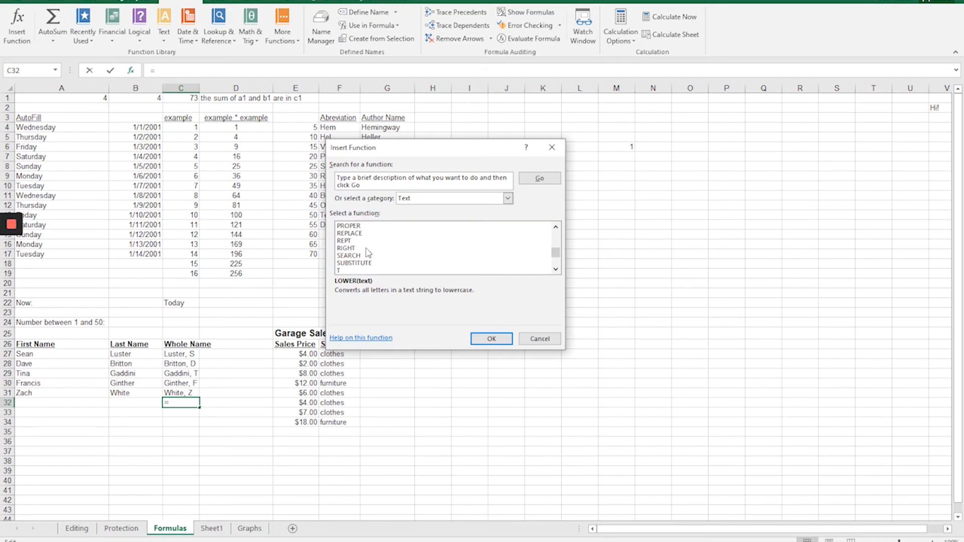
scroll(368, 252, "up", 1)
scroll(368, 253, "down", 1)
left_click(353, 255)
left_click(350, 249)
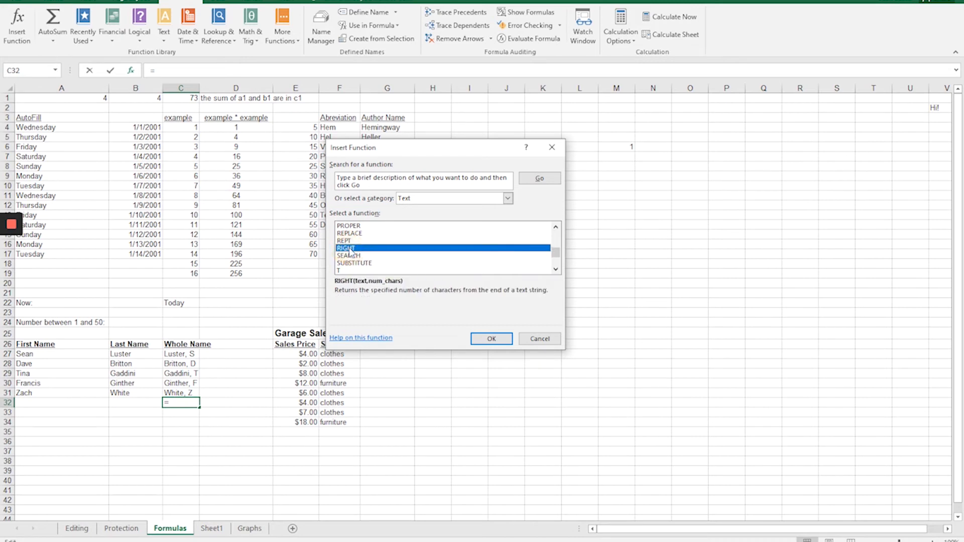
Dismiss the function list without inserting a function and enter =now() in B22 beside the Now label.
left_click(534, 340)
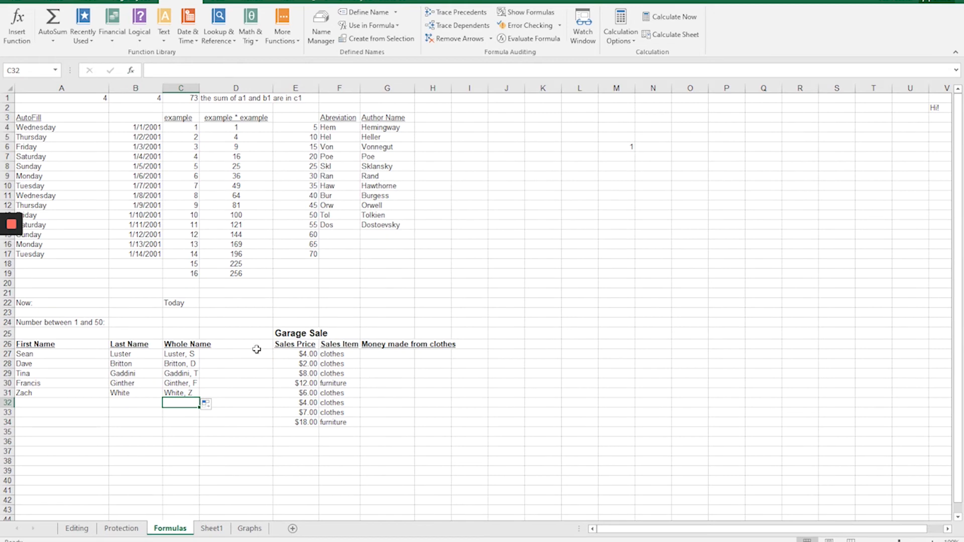
left_click(113, 304)
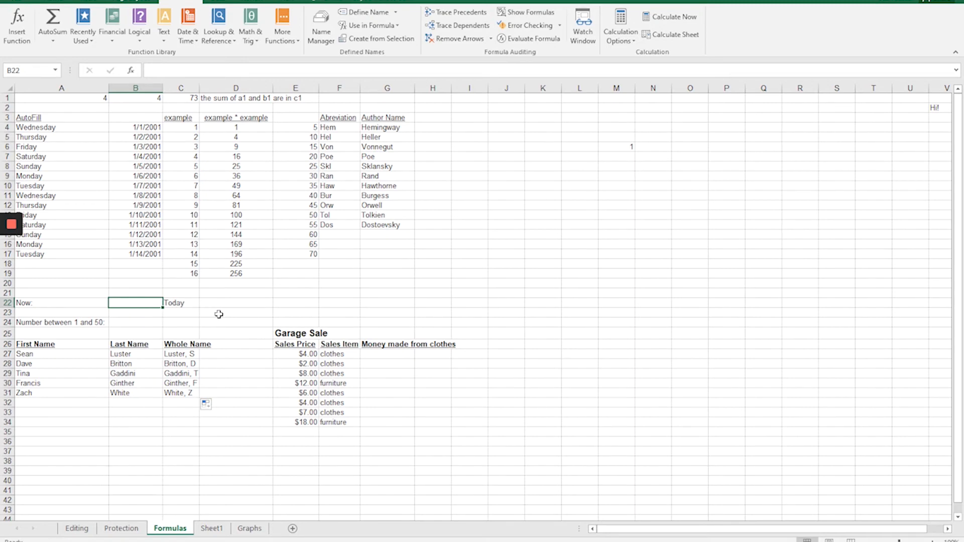
type("=now()")
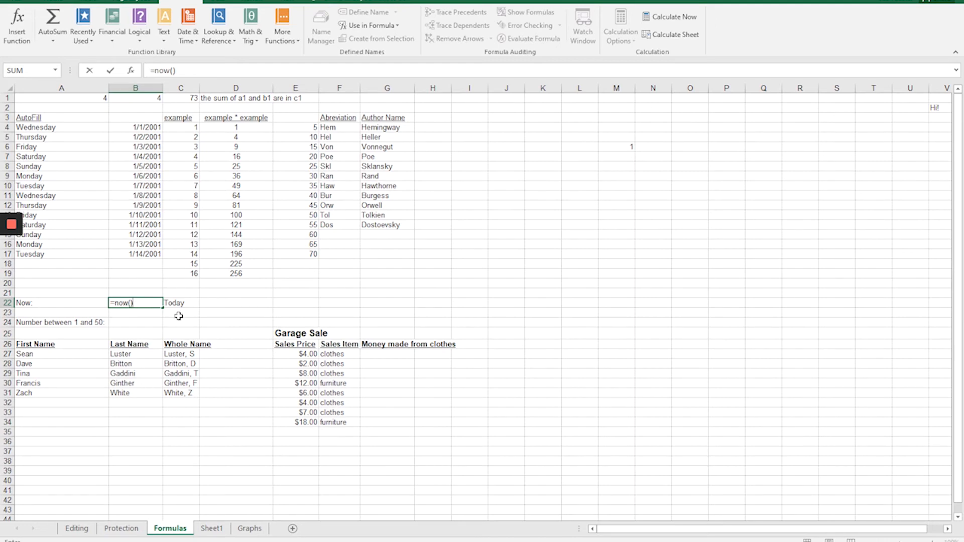
key("Return")
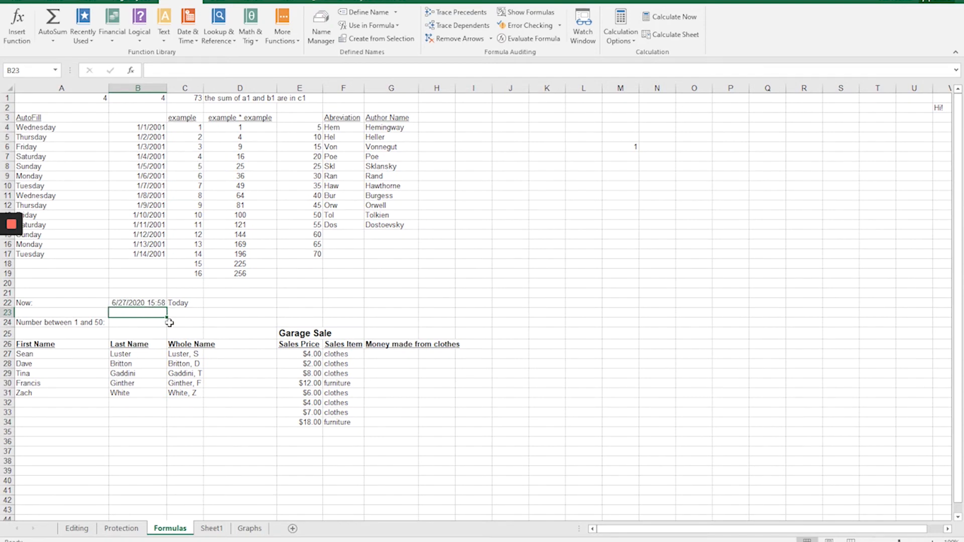
Enter =today() in D22 beside the Today label and compare its formula with the one in B22.
left_click(214, 304)
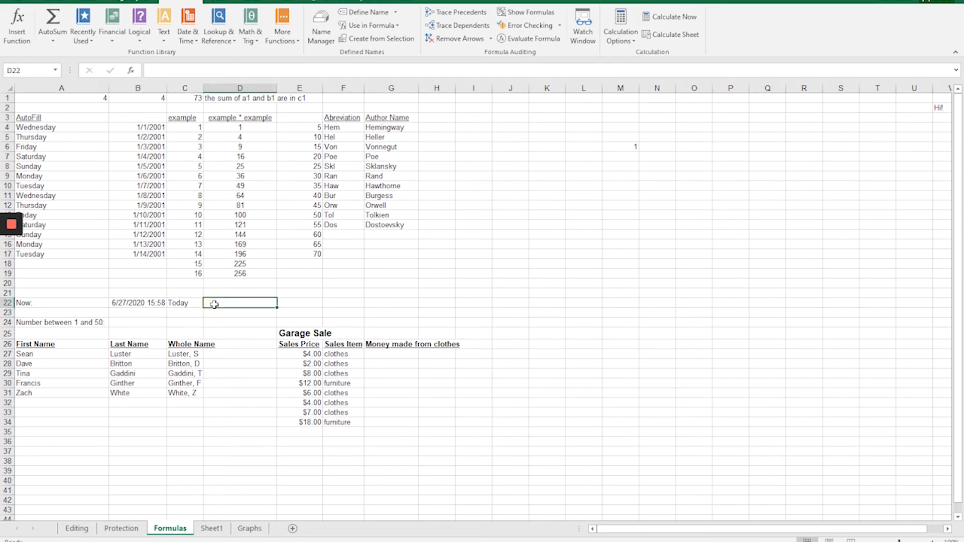
type("=today()")
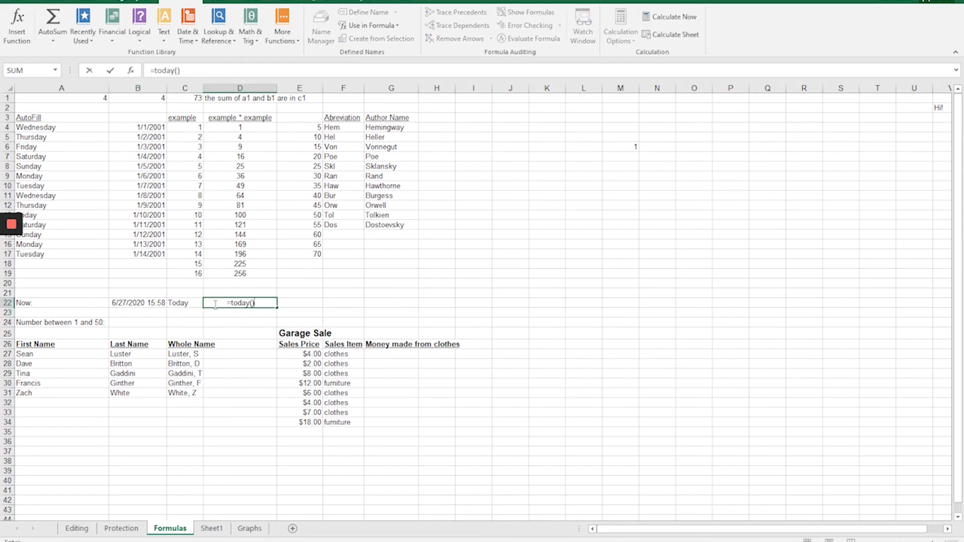
key("Return")
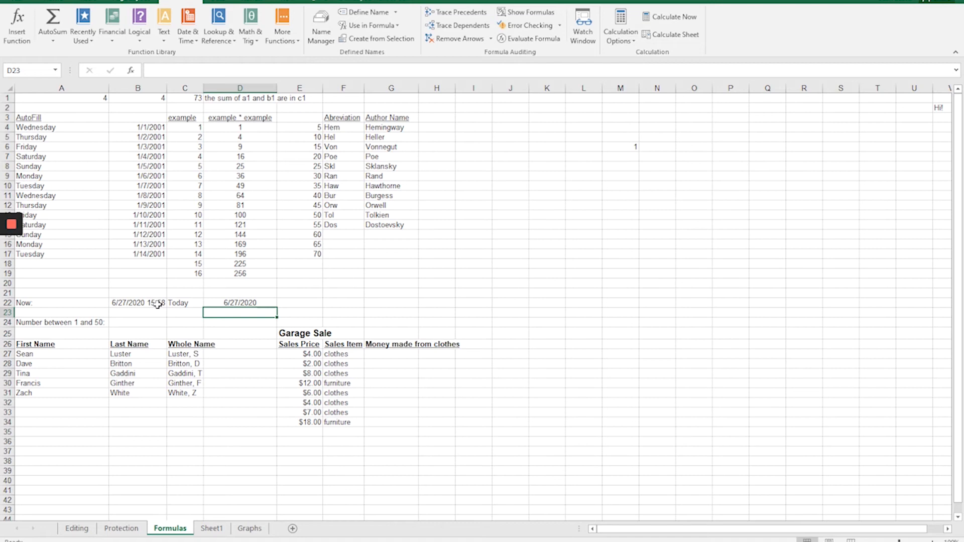
left_click(242, 303)
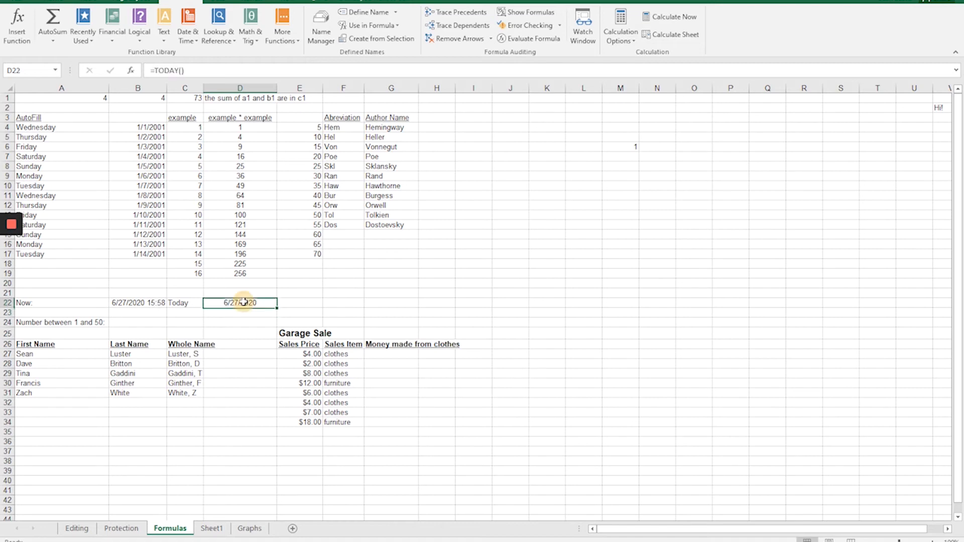
left_click(131, 306)
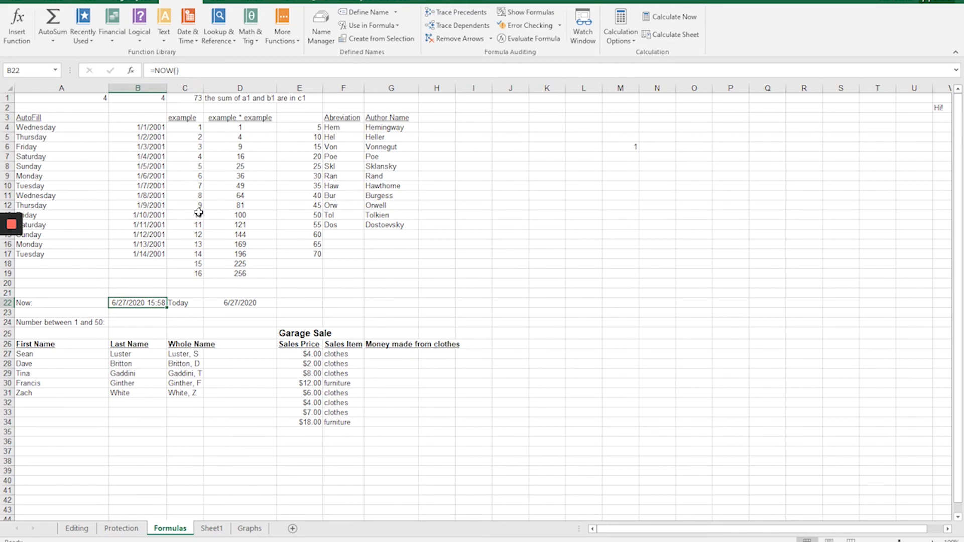
Review the C27 Whole Name formula, and enter =rand() in B24 beside Number between 1 and 50.
left_click(122, 324)
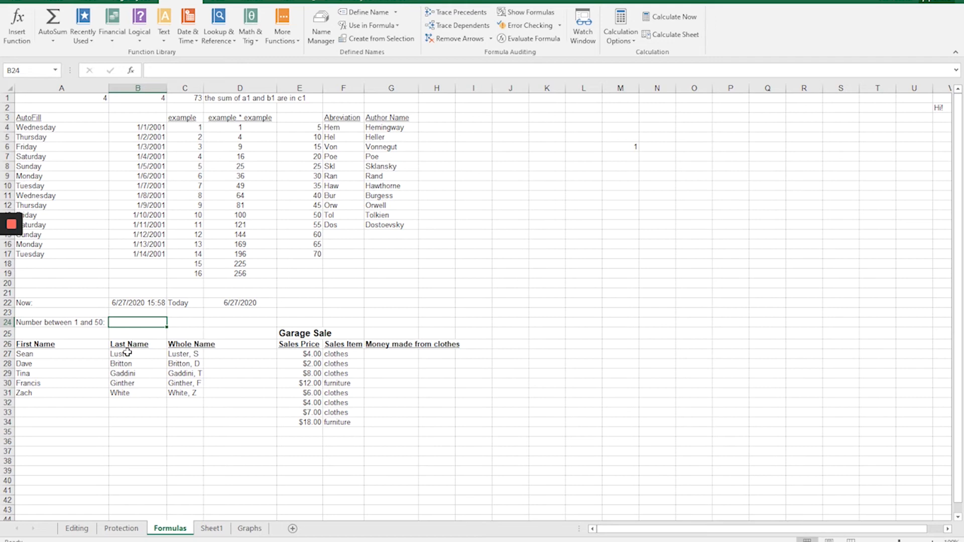
left_click(190, 354)
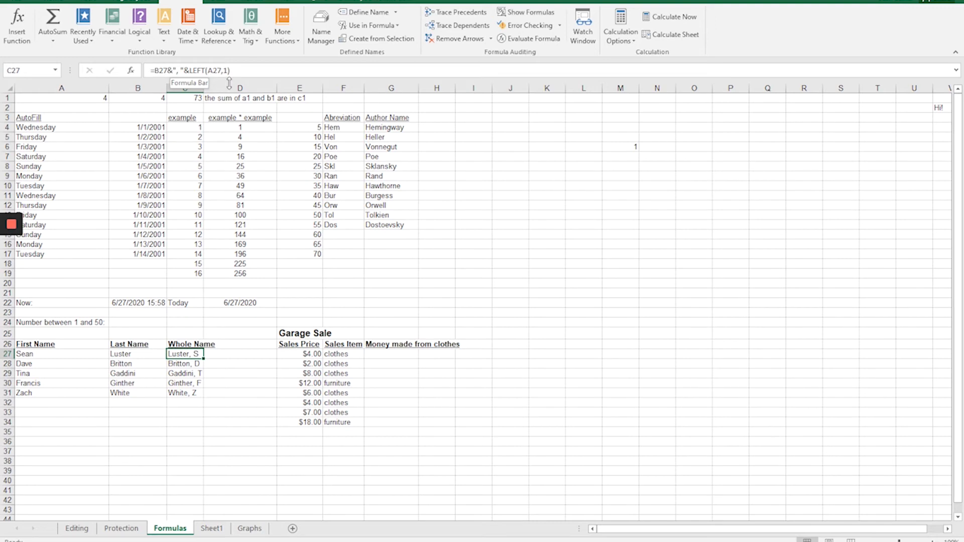
left_click(137, 323)
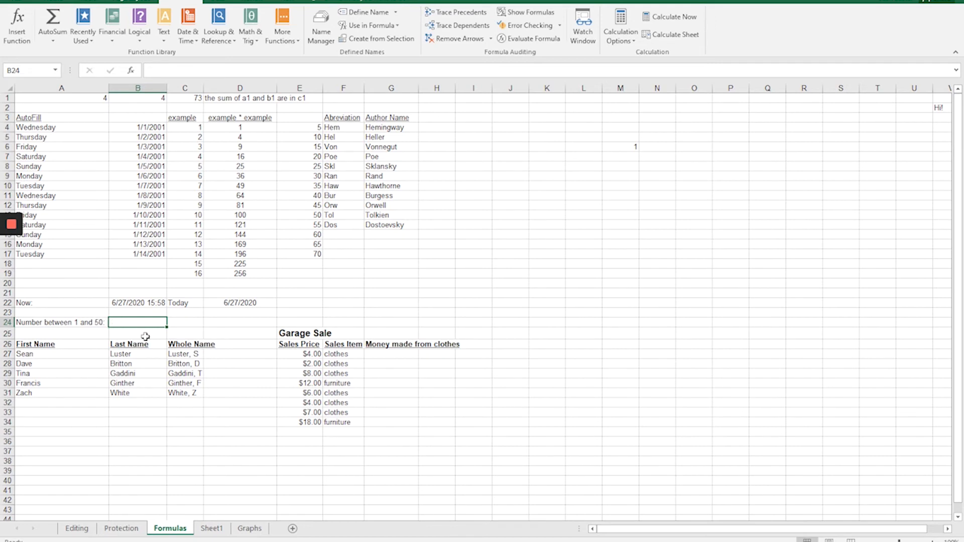
type("=")
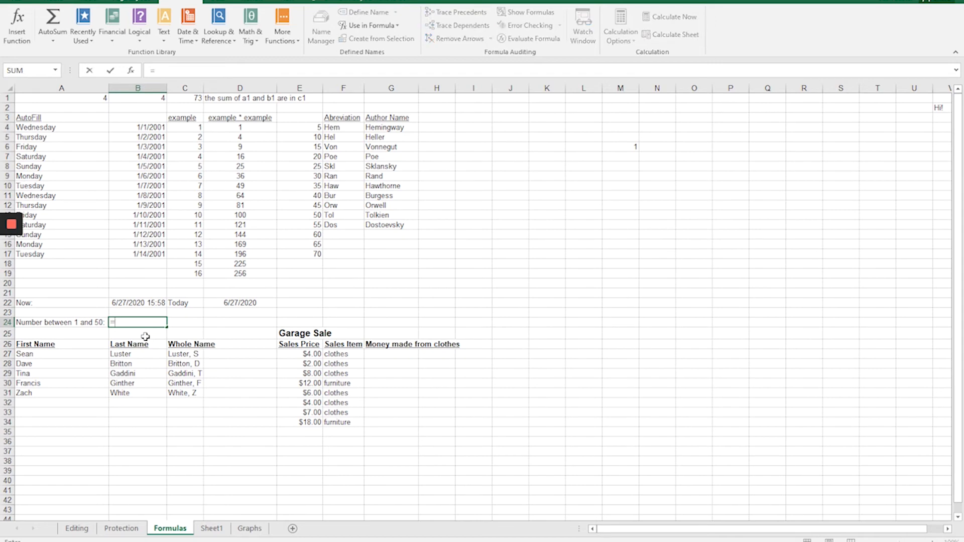
type("rand()")
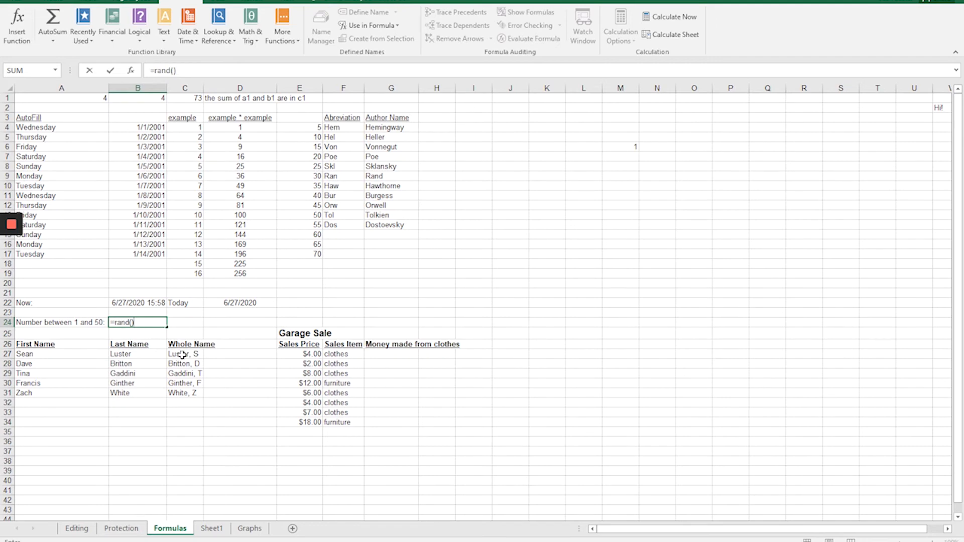
key("Return")
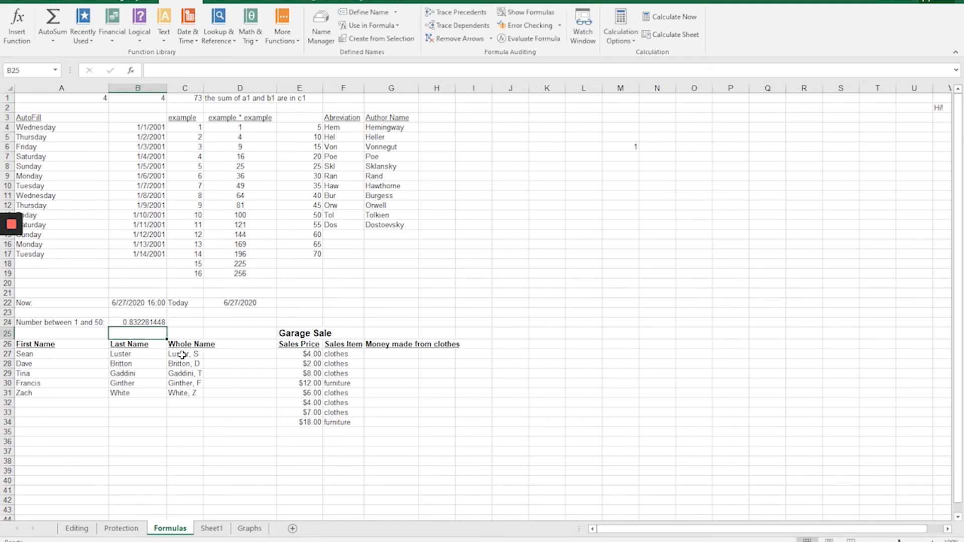
Multiply the random number formula in B24 by 50 so it reads =RAND()*50.
left_click(130, 323)
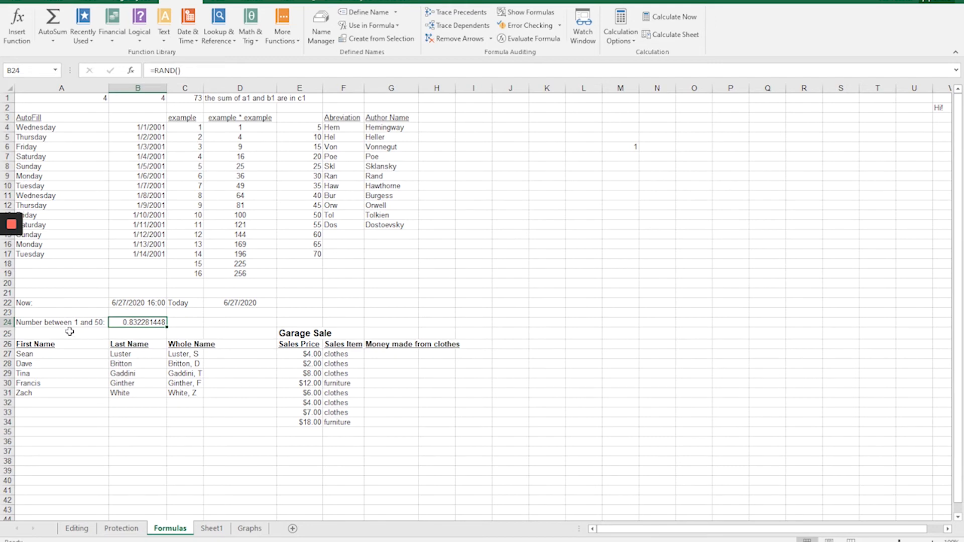
key("F2")
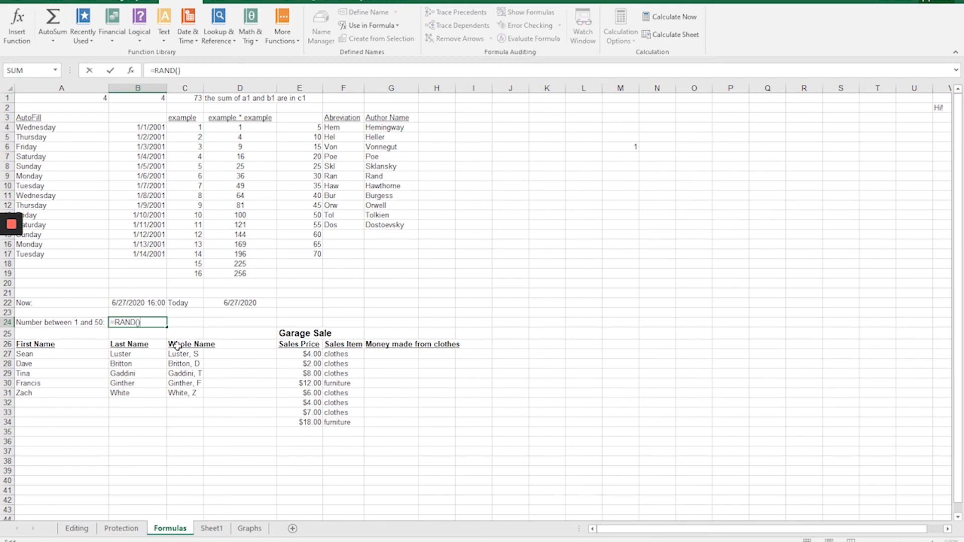
type("*50")
key("Return")
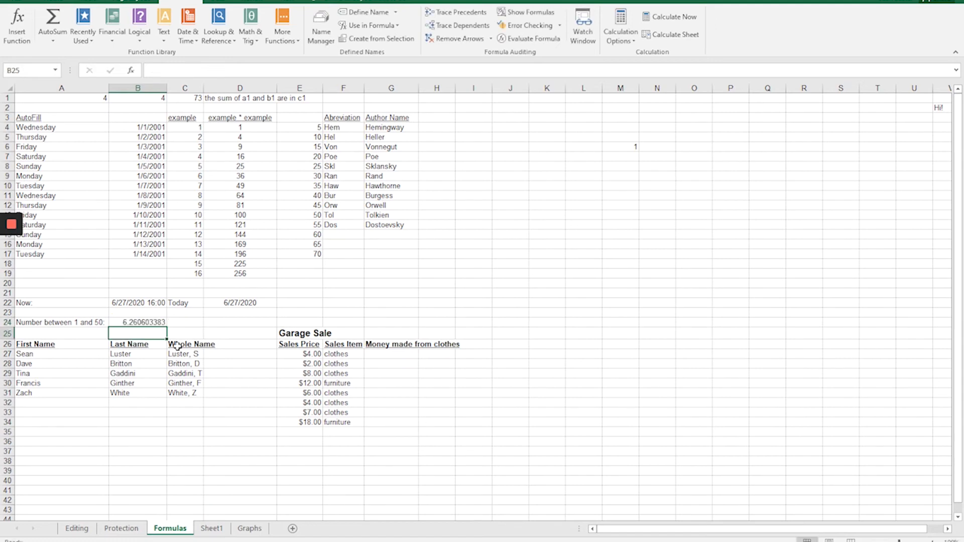
Recommit the =RAND()*50 formula in B24 several times to generate new random decimals.
left_click(153, 322)
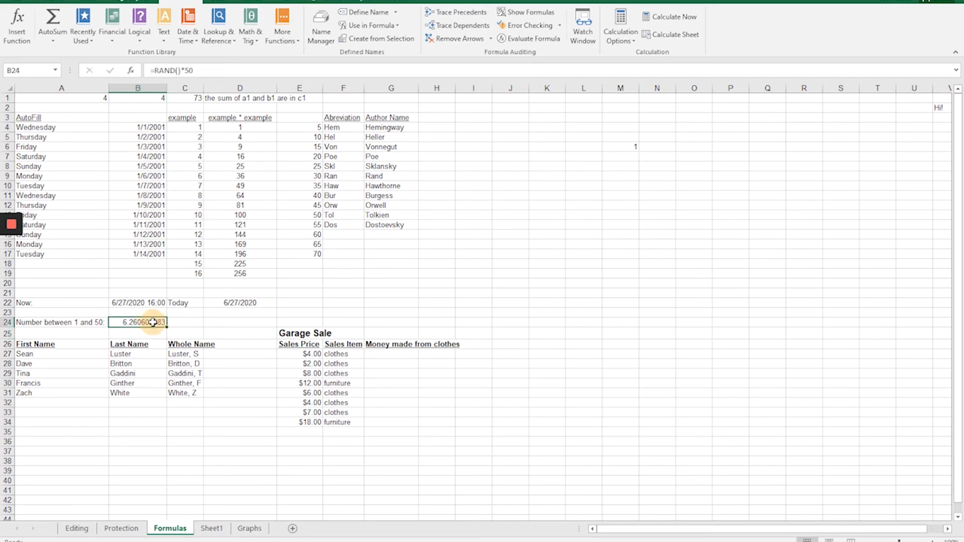
double_click(152, 323)
key("Return")
double_click(153, 322)
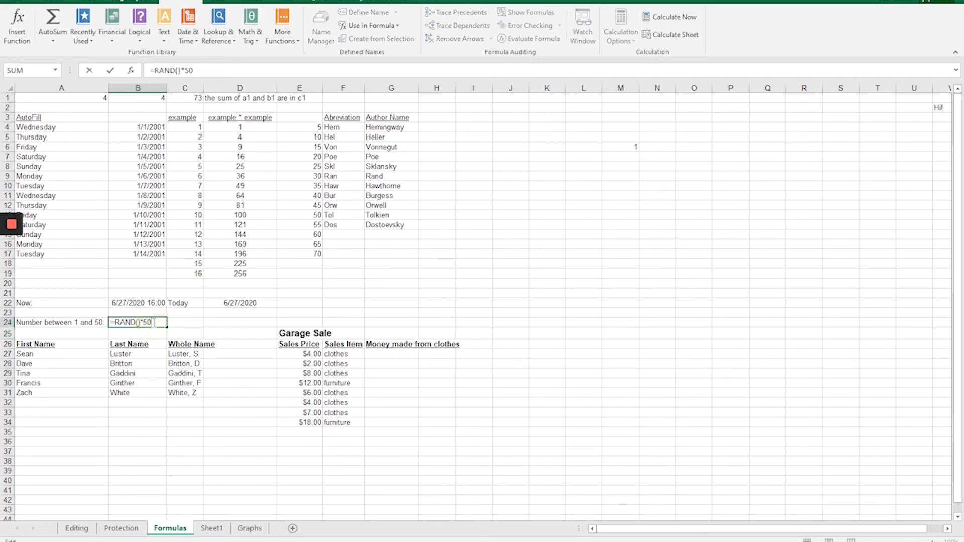
key("Return")
double_click(153, 322)
key("Return")
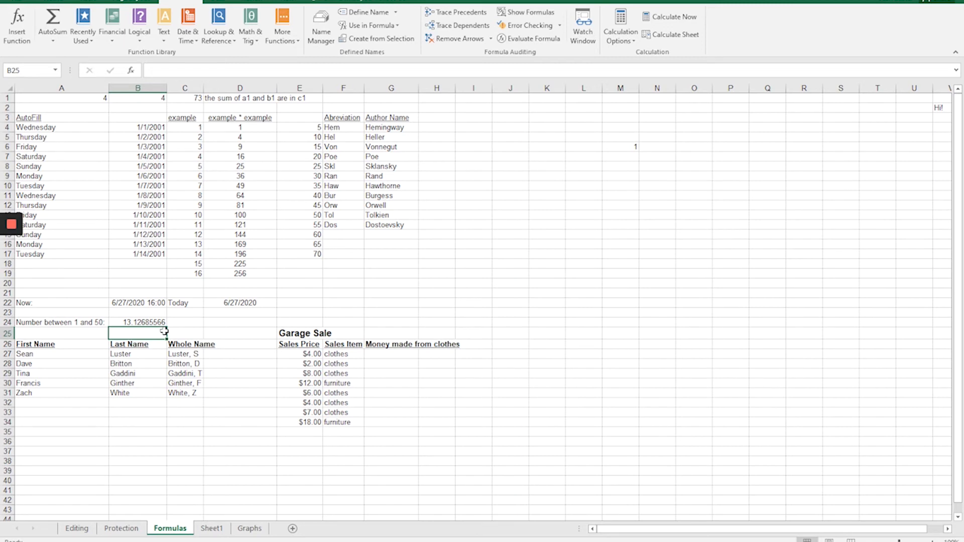
Wrap the B24 formula in the INT function so it reads =INT(RAND()*50).
left_click(137, 322)
key("F2")
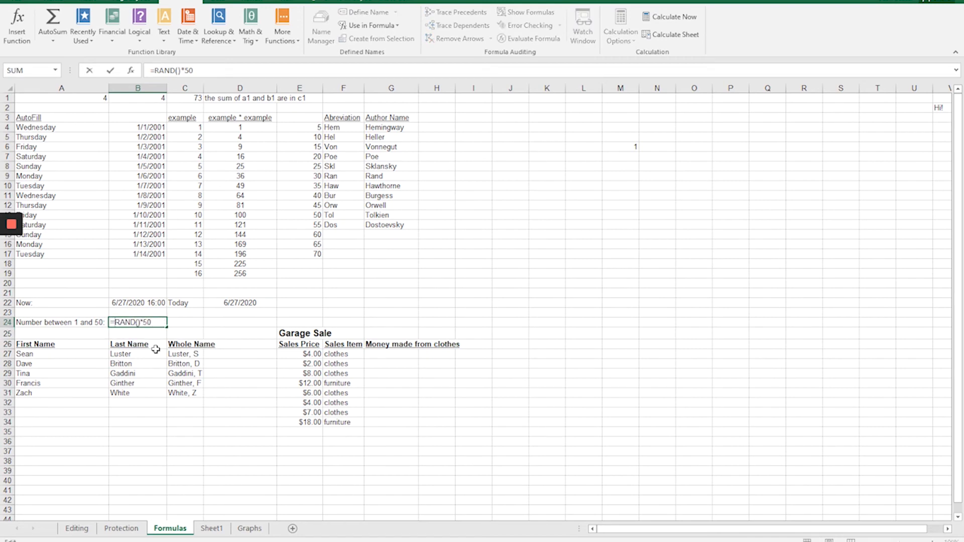
type("int")
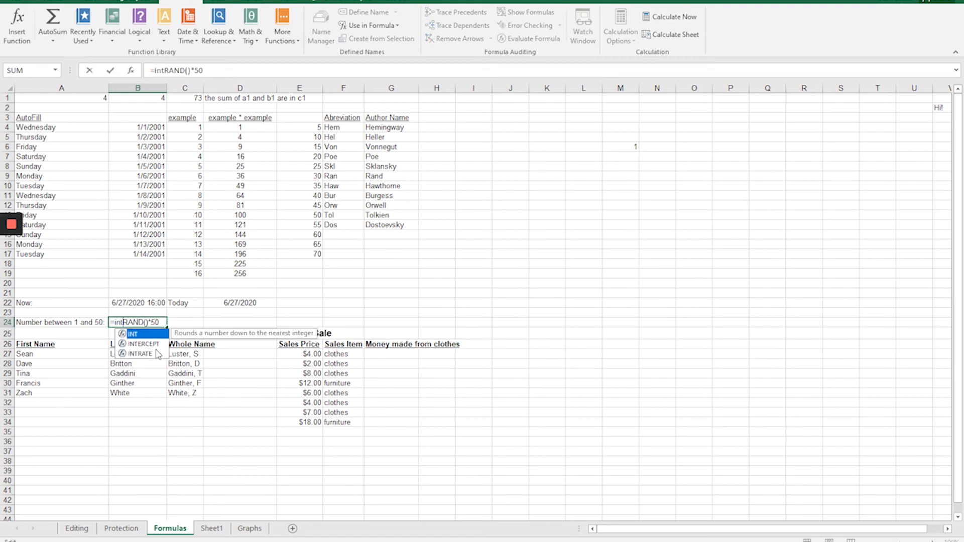
type("(")
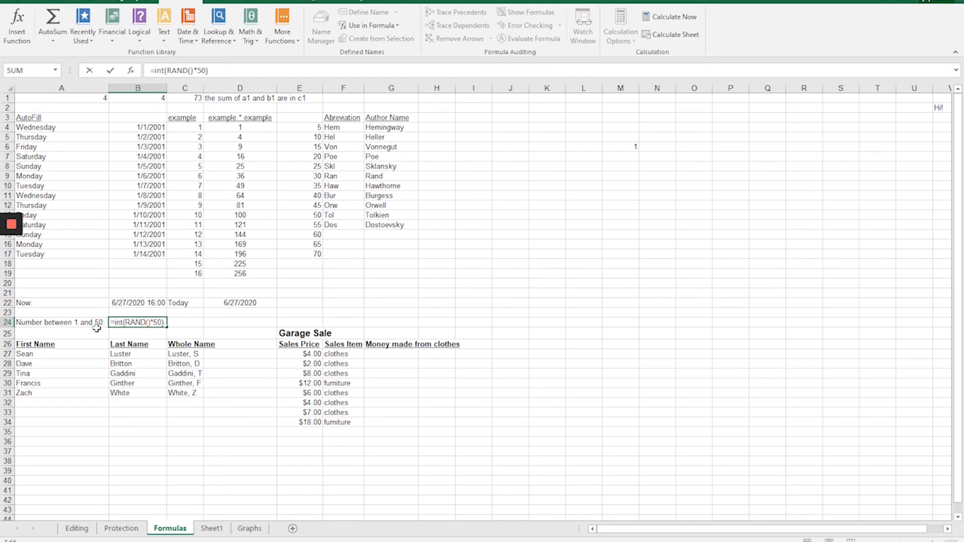
key("Return")
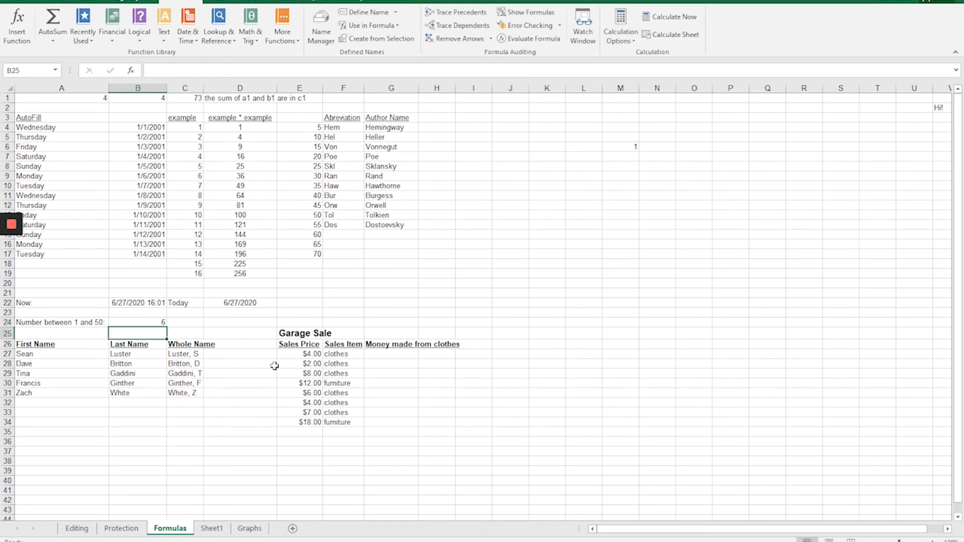
Recommit the =INT(RAND()*50) formula in B24 repeatedly to generate new random whole numbers.
double_click(132, 322)
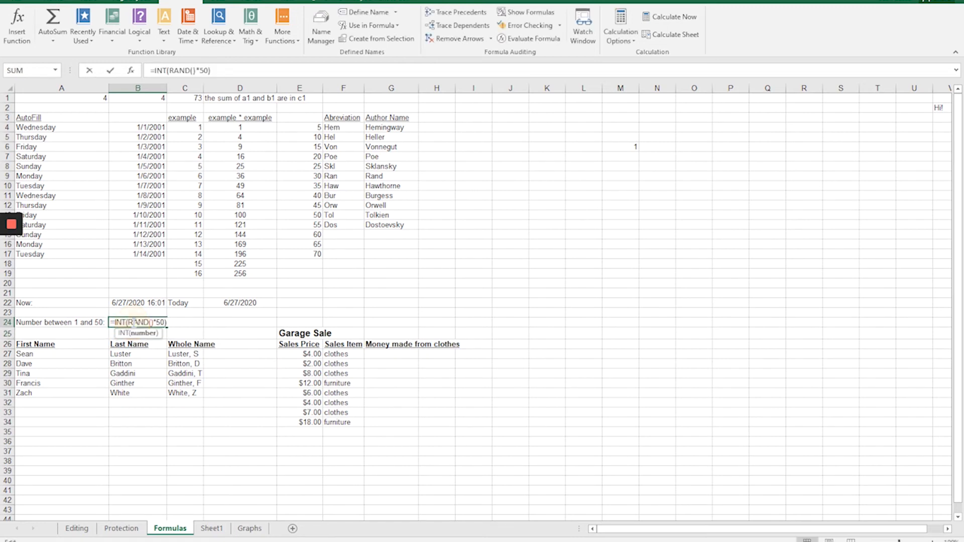
key("Return")
double_click(132, 322)
key("Return")
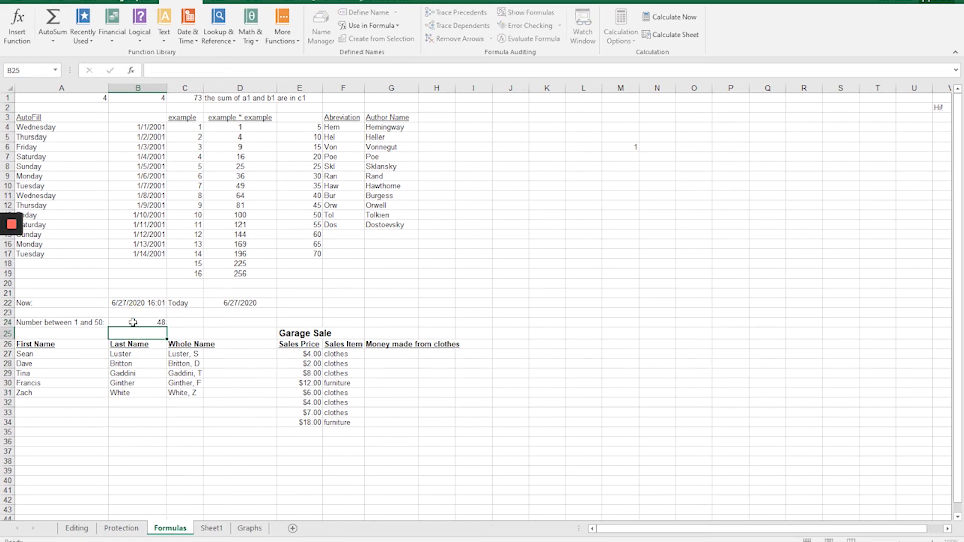
double_click(133, 322)
key("Return")
double_click(133, 322)
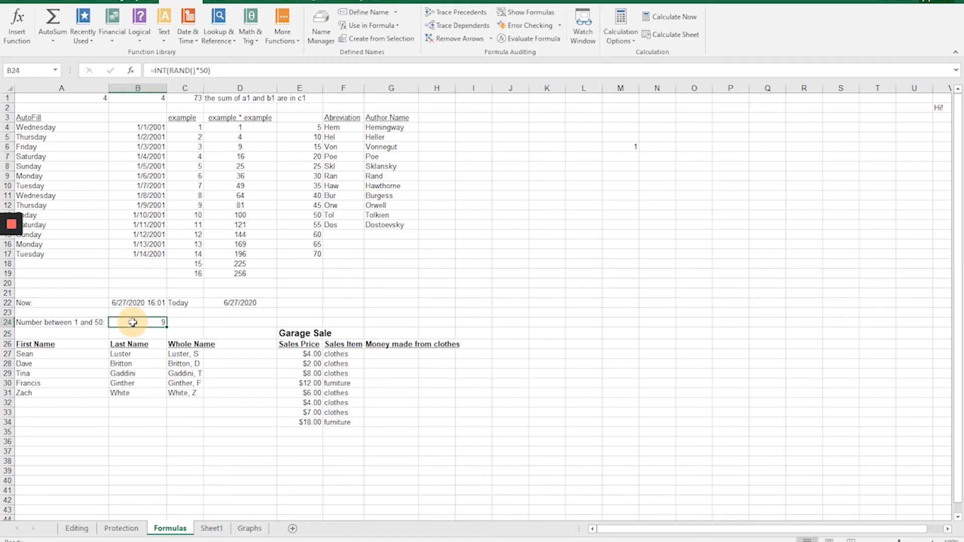
key("Return")
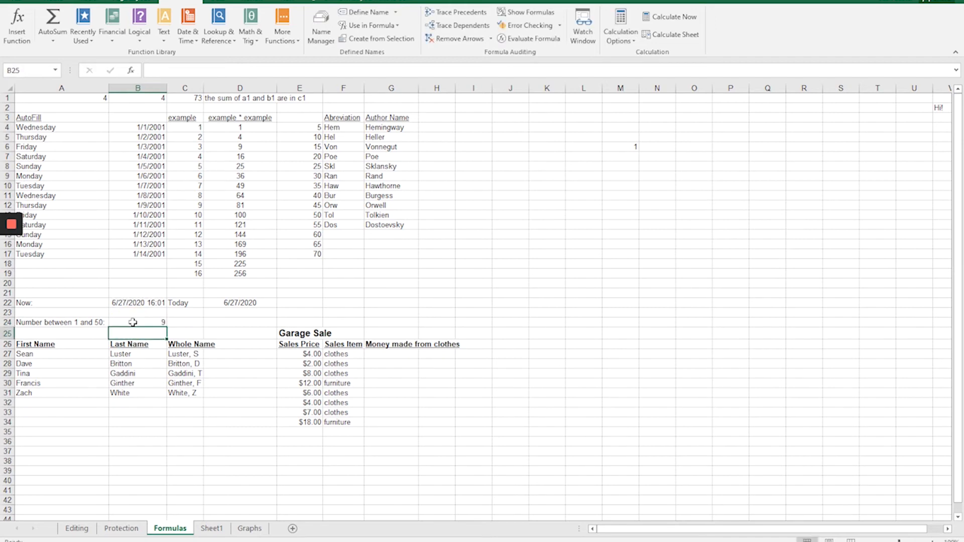
double_click(133, 322)
key("Return")
Examine the INT, RAND and multiplication parts of the B24 formula one by one, leaving the formula as it is.
double_click(133, 322)
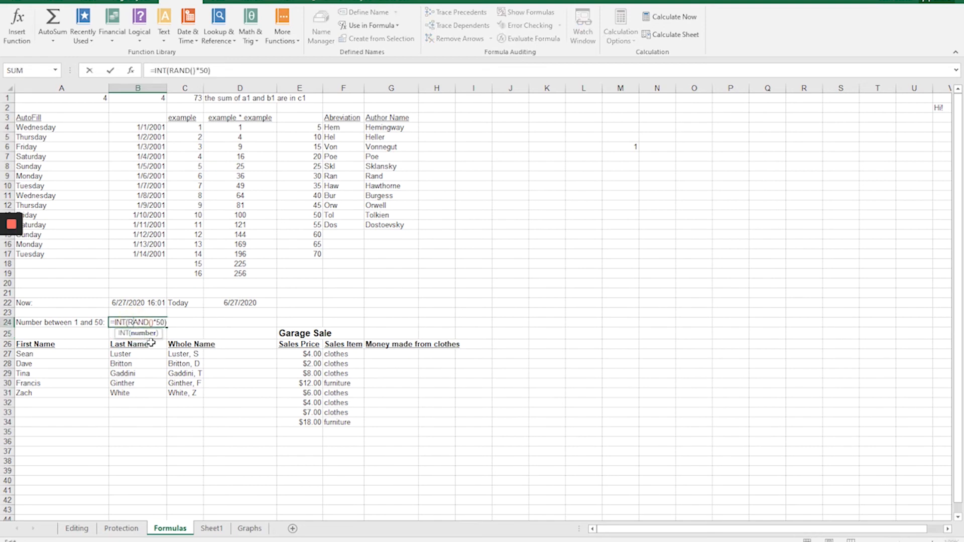
key("Left")
key("Left")
key("Left")
key("Left")
key("Left")
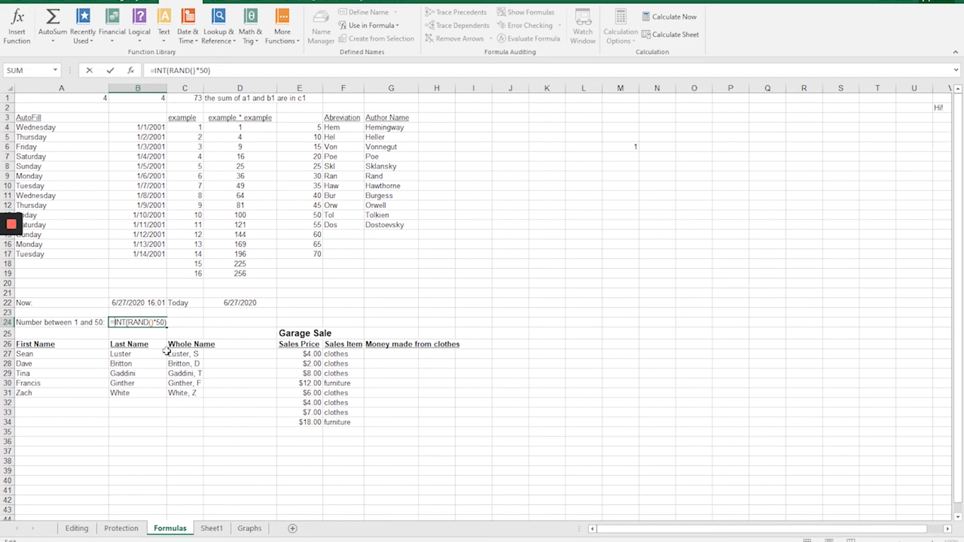
key("Right")
key("Right")
key("Right")
key("Right")
key("Right")
key("Right")
key("Right")
key("Right")
key("Right")
key("Right")
key("Right")
key("Right")
key("Right")
key("Right")
key("Right")
key("Left")
key("Left")
key("Left")
key("Left")
key("Left")
key("Left")
key("Right")
key("Right")
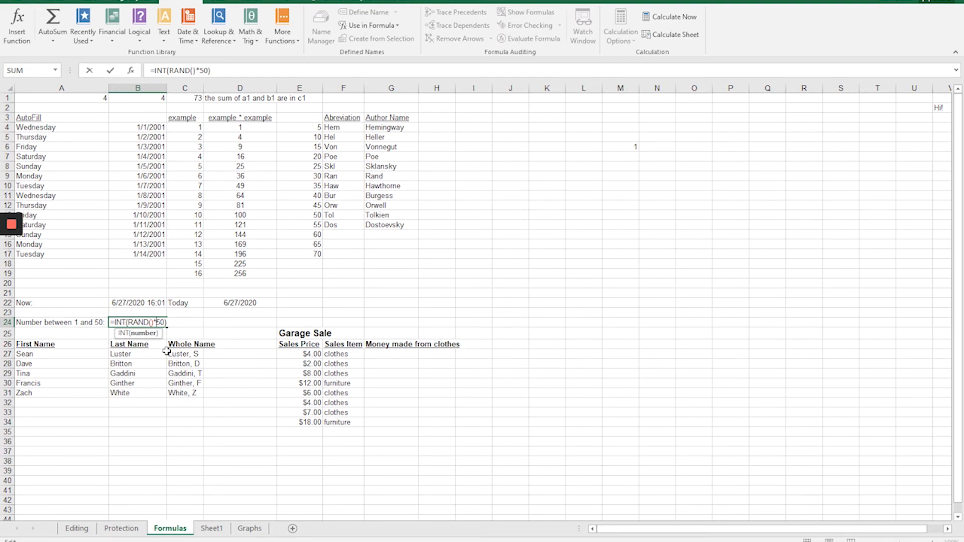
key("Left")
key("Left")
key("Left")
key("Left")
key("Right")
key("Right")
key("Right")
key("Right")
key("Right")
key("Right")
key("Right")
key("Right")
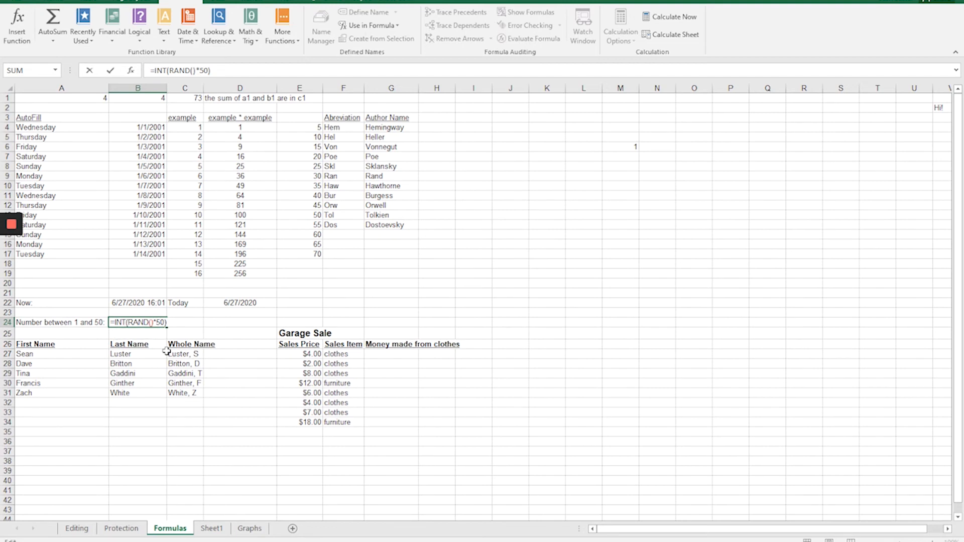
key("Return")
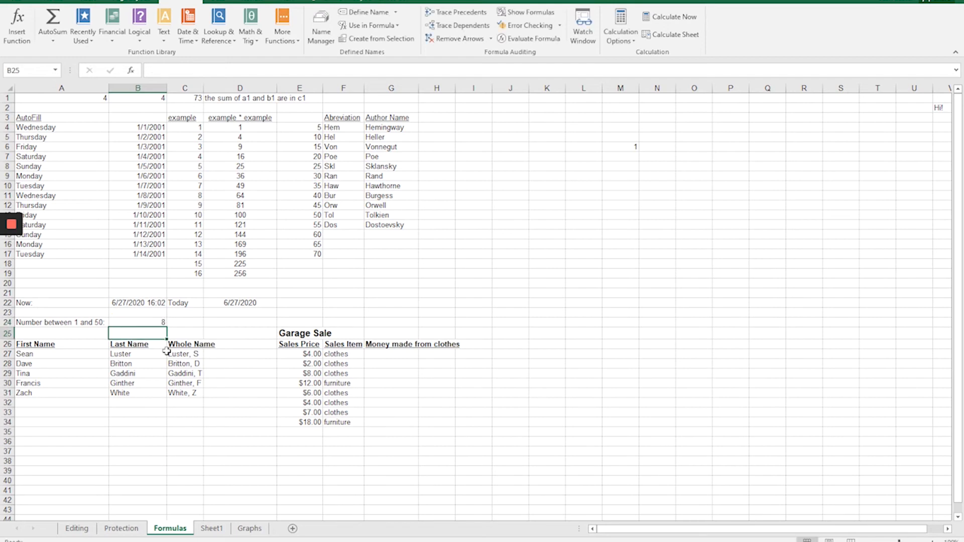
Start a SUMIF formula in G27 under Money made from clothes, using the Sales Item cells F27:F34 as the range.
left_click(377, 356)
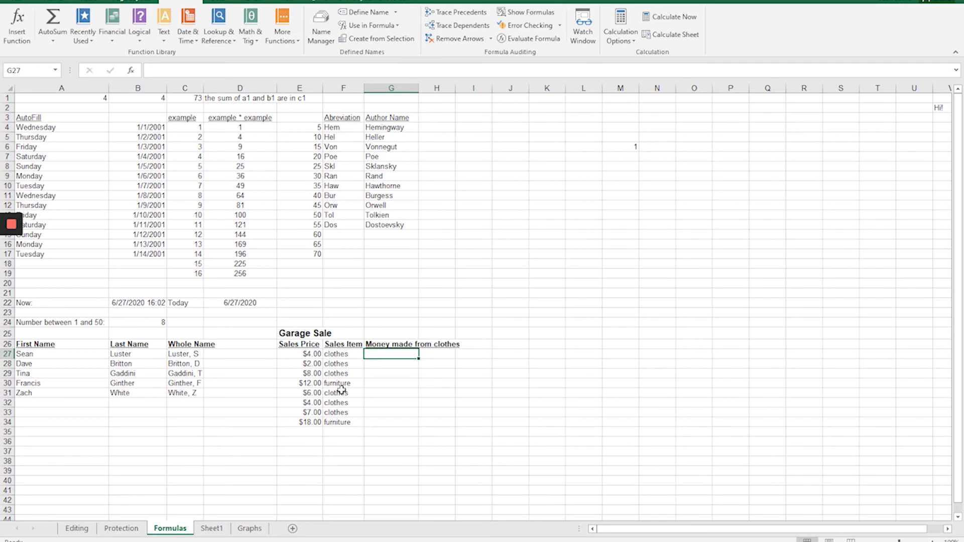
type("=sum(")
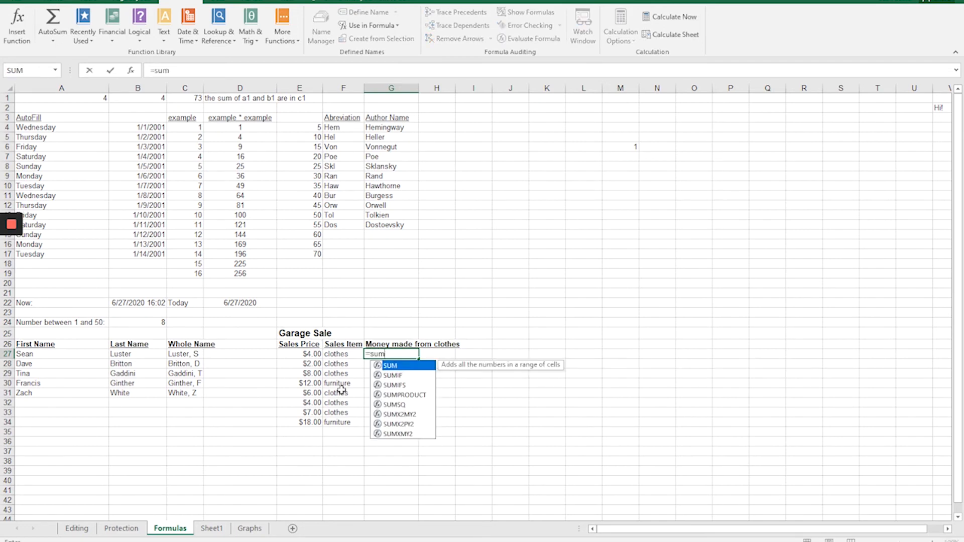
key("BackSpace")
key("BackSpace")
type("mif")
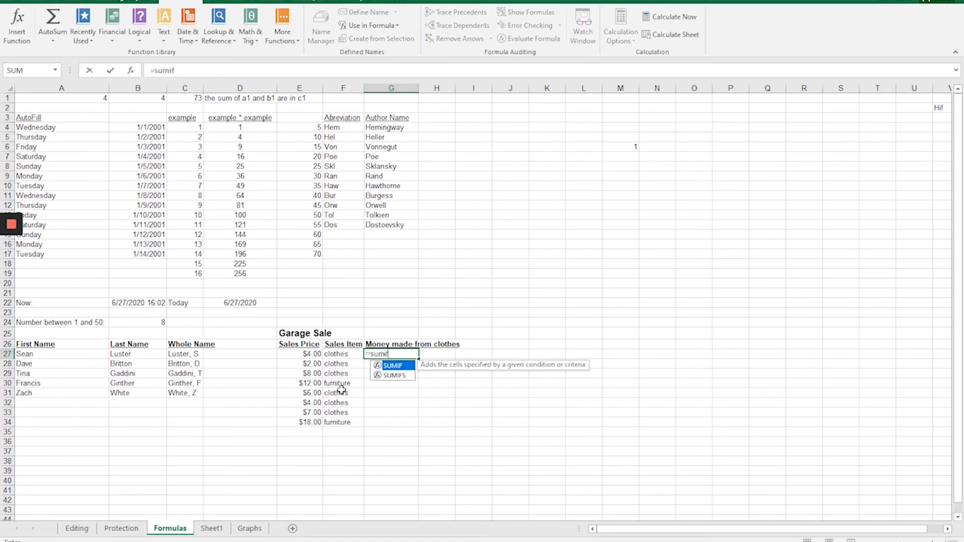
type("(")
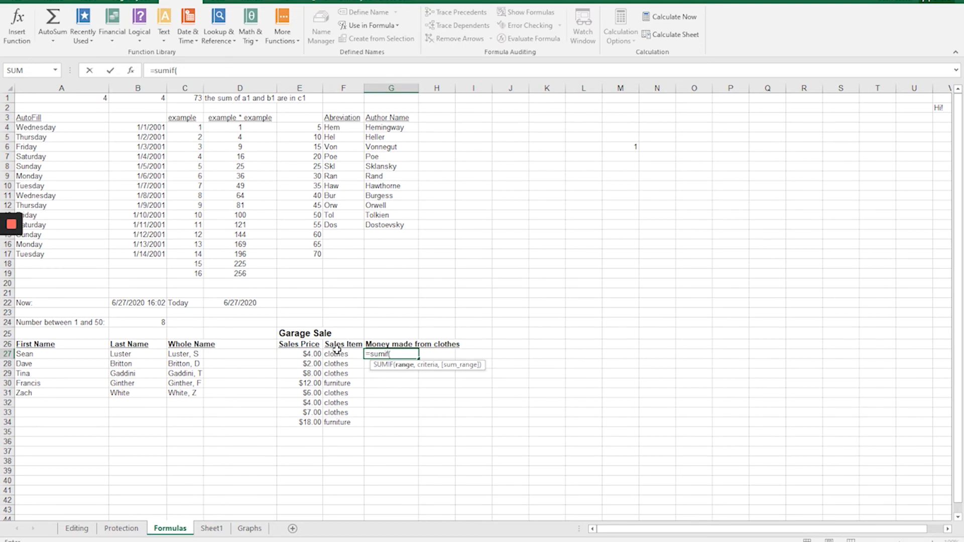
left_click_drag(336, 353, 338, 423)
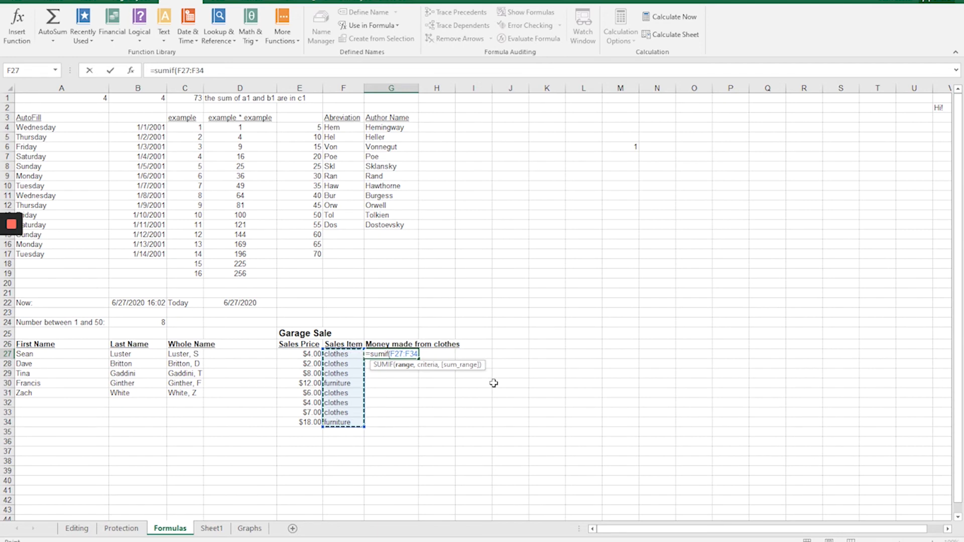
Complete the G27 SUMIF formula with the criterion "clothes" and the Sales Price cells E27:E34 as the sum range.
type(",")
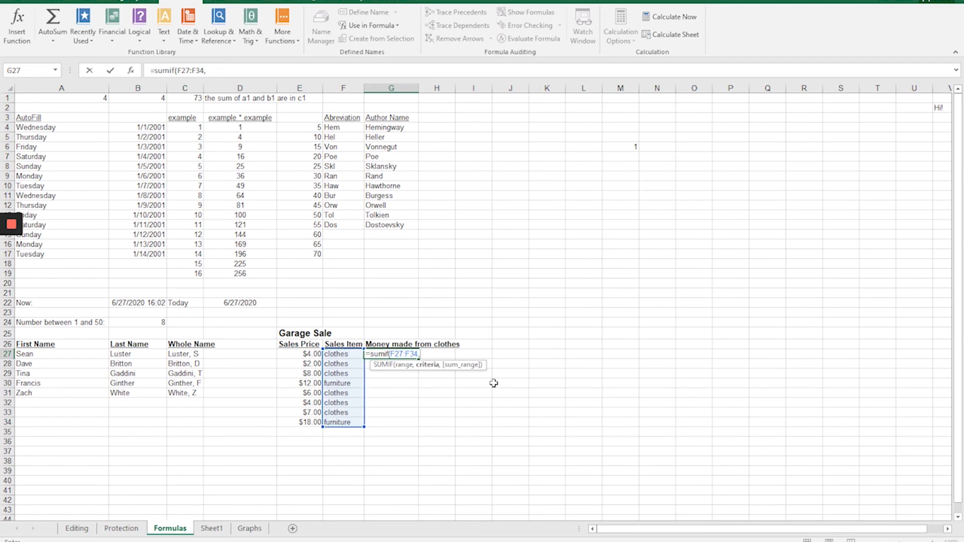
type("\"clothes\",")
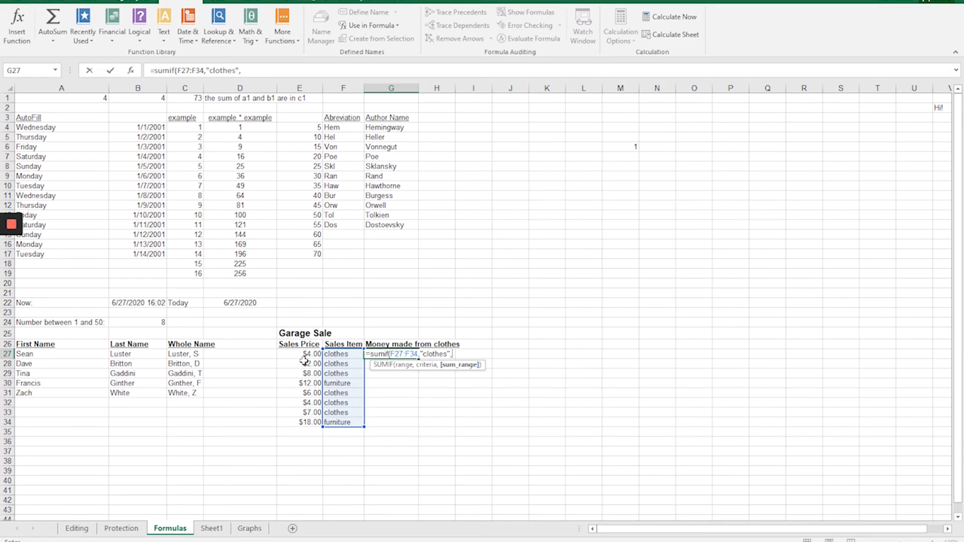
left_click_drag(302, 355, 309, 420)
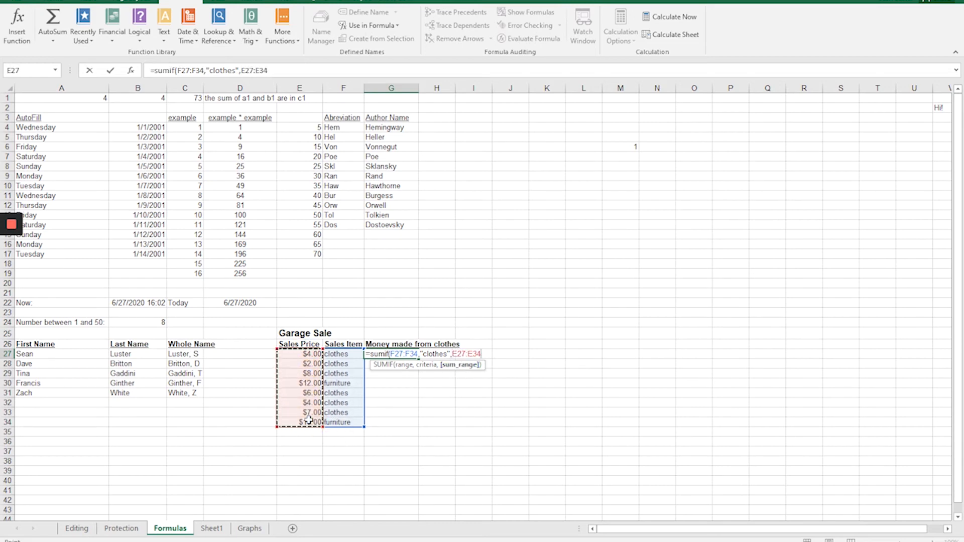
type(")")
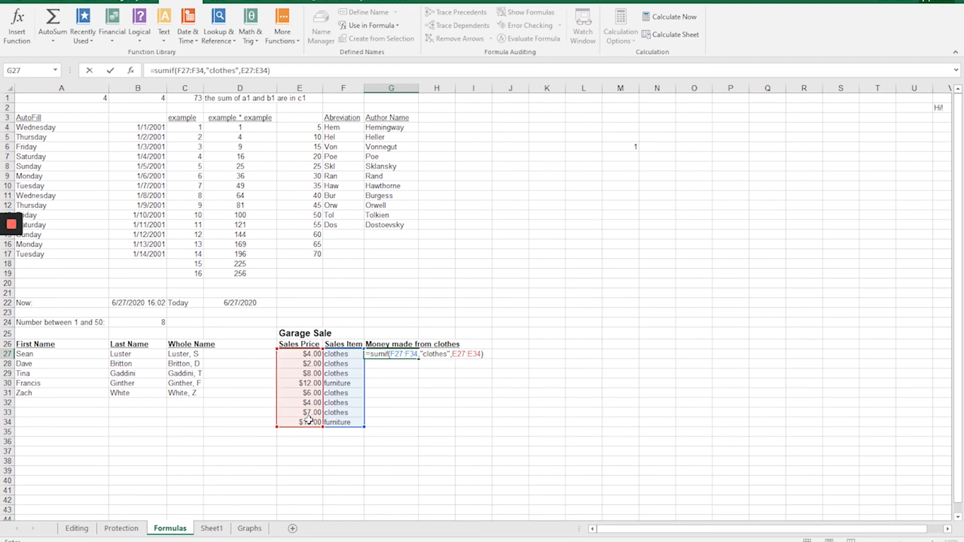
key("Return")
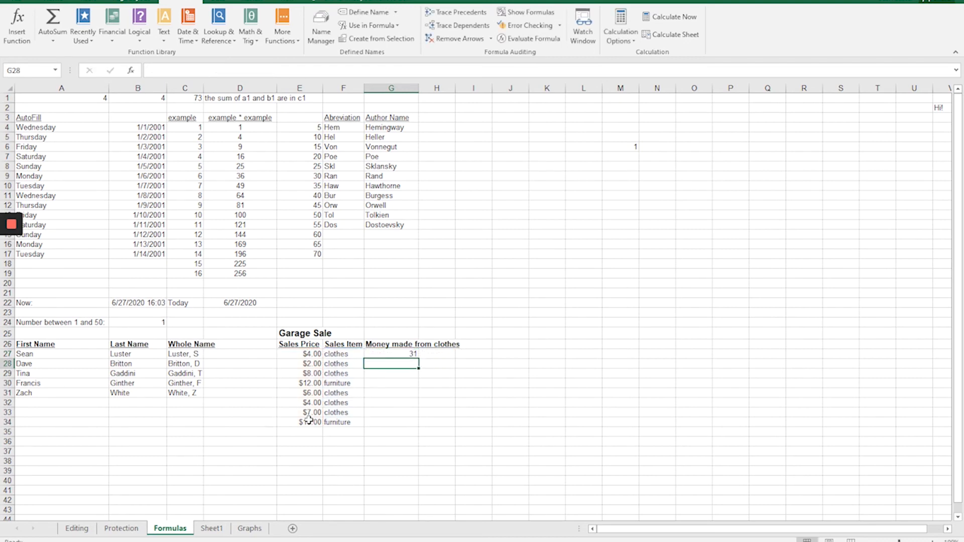
Review the SUMIF formula in G27 against the Garage Sale prices in E27:E34.
left_click(386, 354)
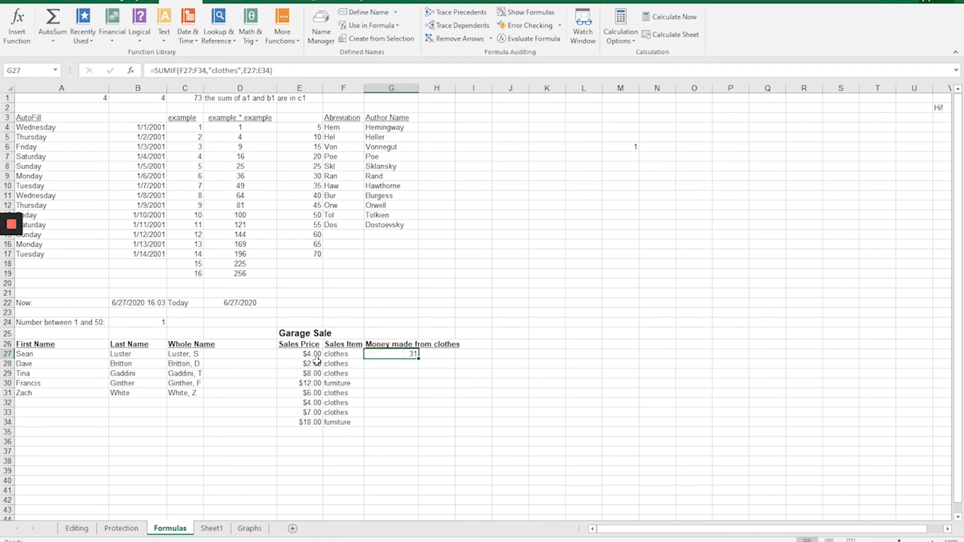
left_click_drag(309, 355, 314, 422)
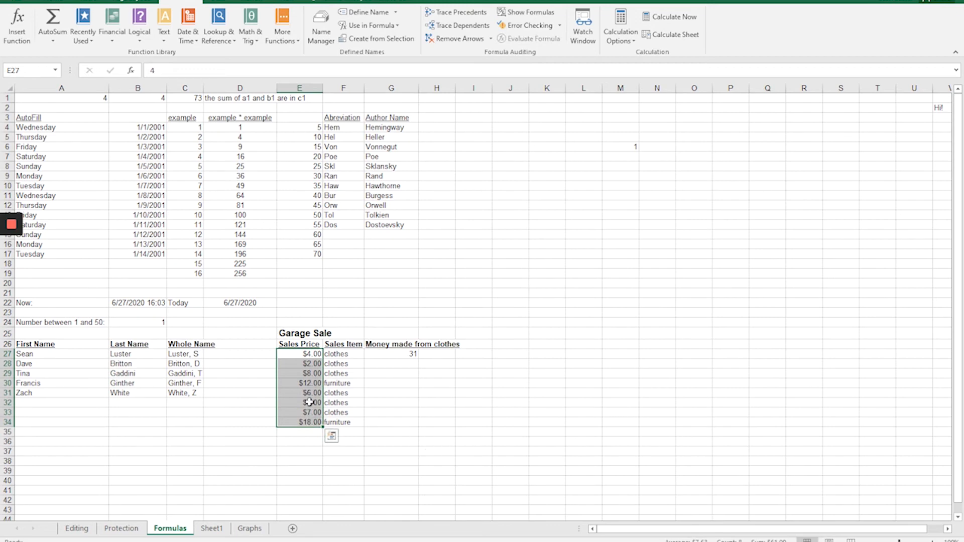
left_click(388, 356)
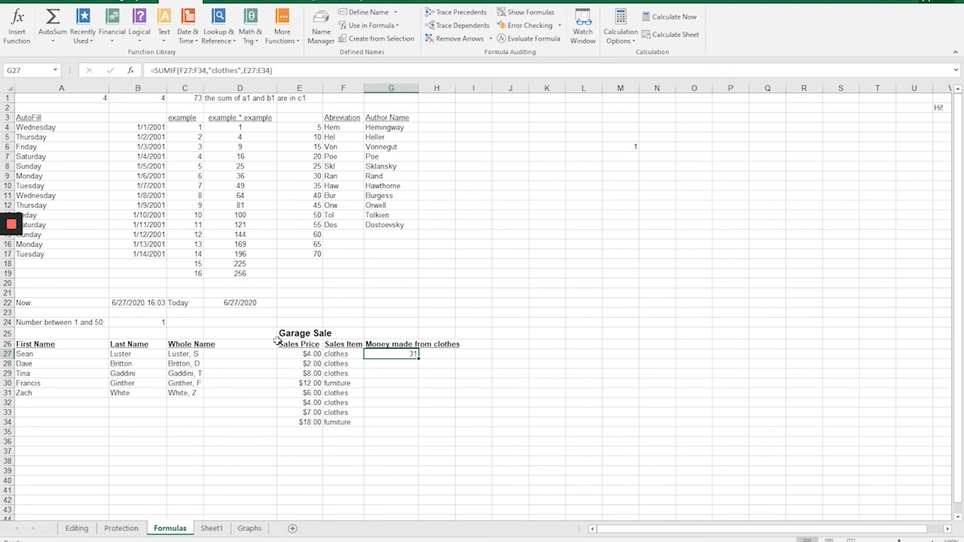
left_click(11, 224)
Remove the fill color from column A on the Graphs sheet.
left_click(249, 530)
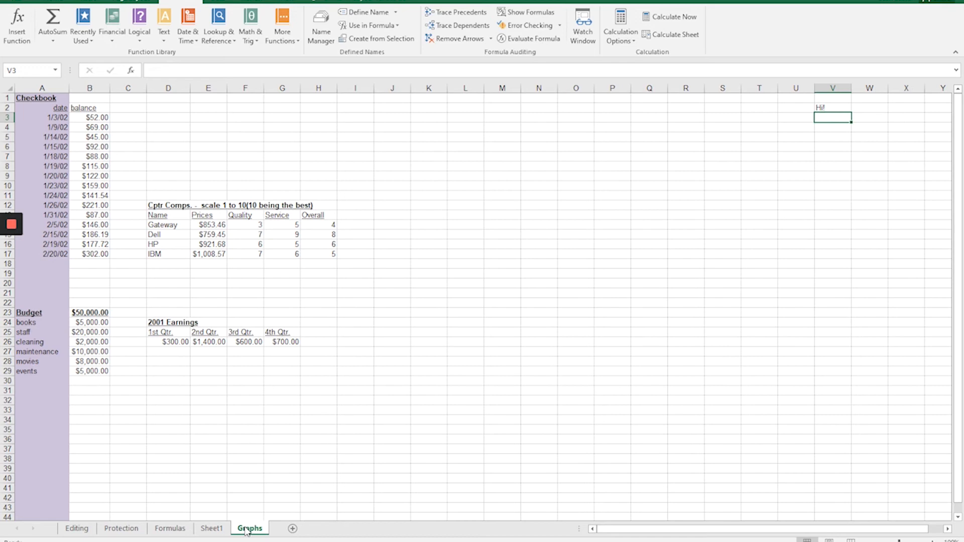
left_click(34, 88)
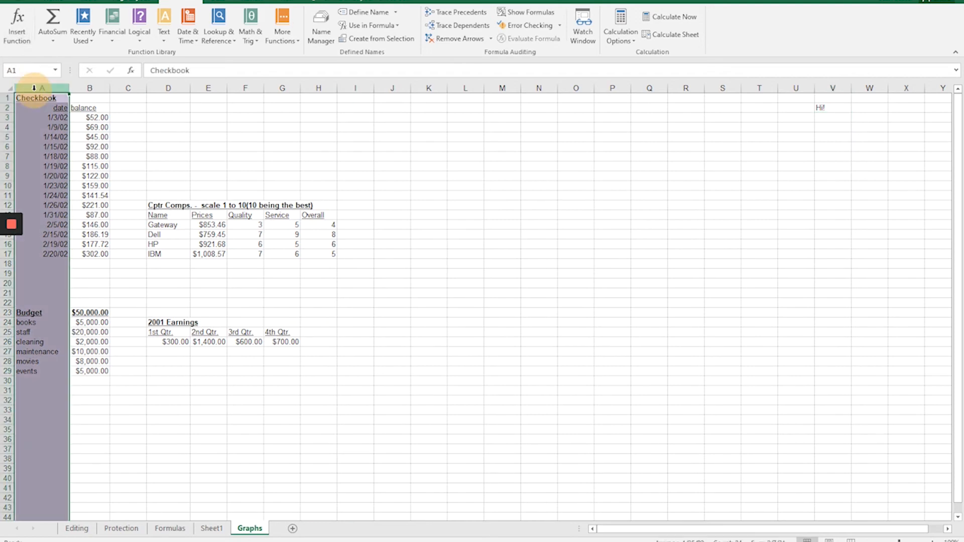
left_click(53, 4)
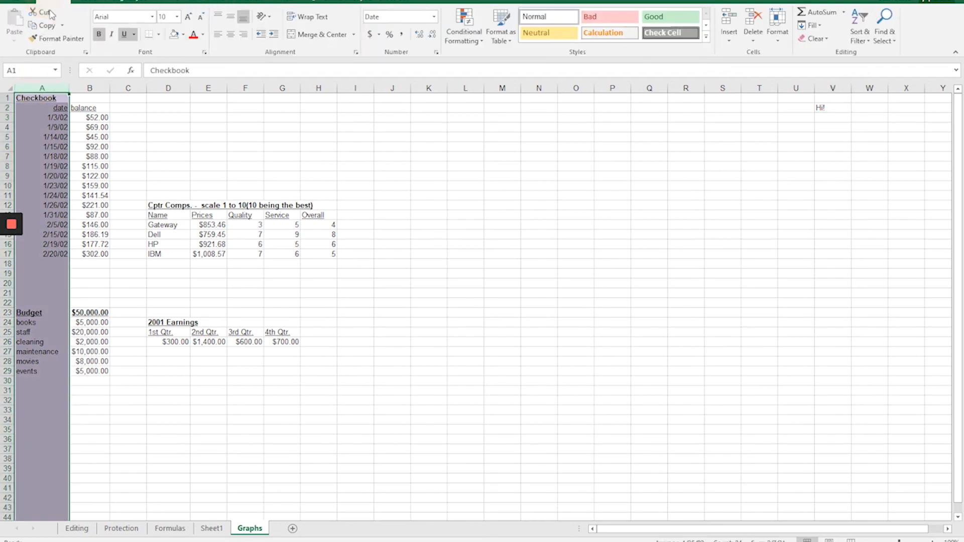
left_click(183, 34)
left_click(188, 143)
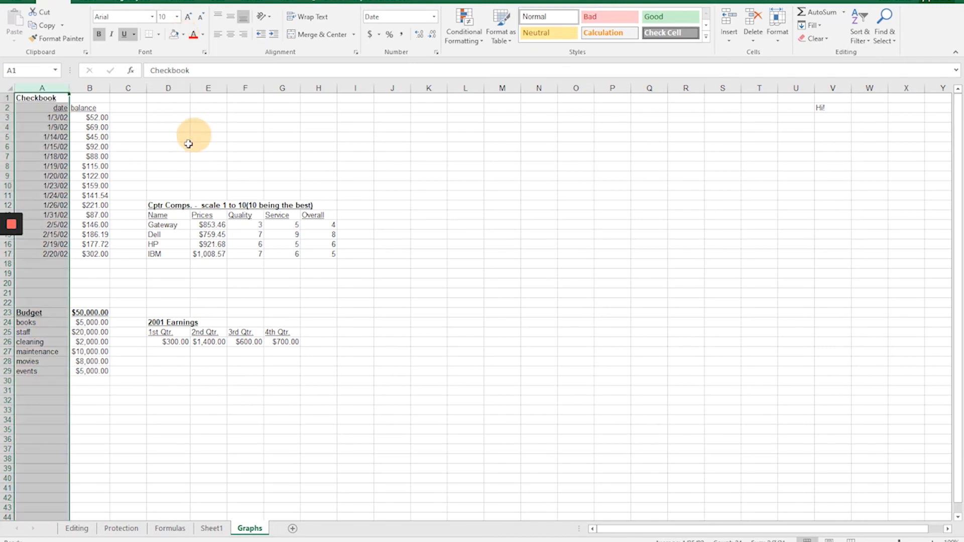
left_click(224, 165)
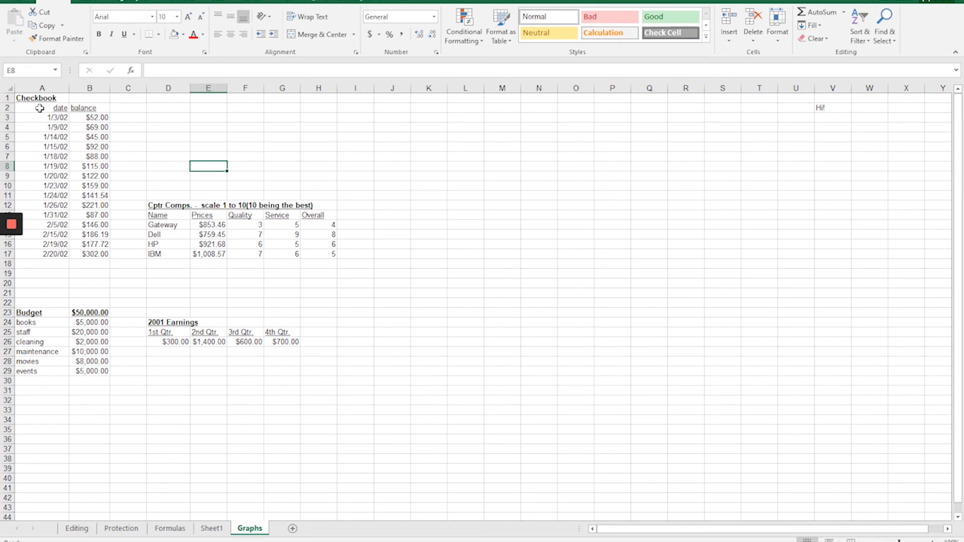
Open the Insert Chart dialog for the Checkbook dates and balances in A2:B17.
left_click_drag(35, 108, 87, 253)
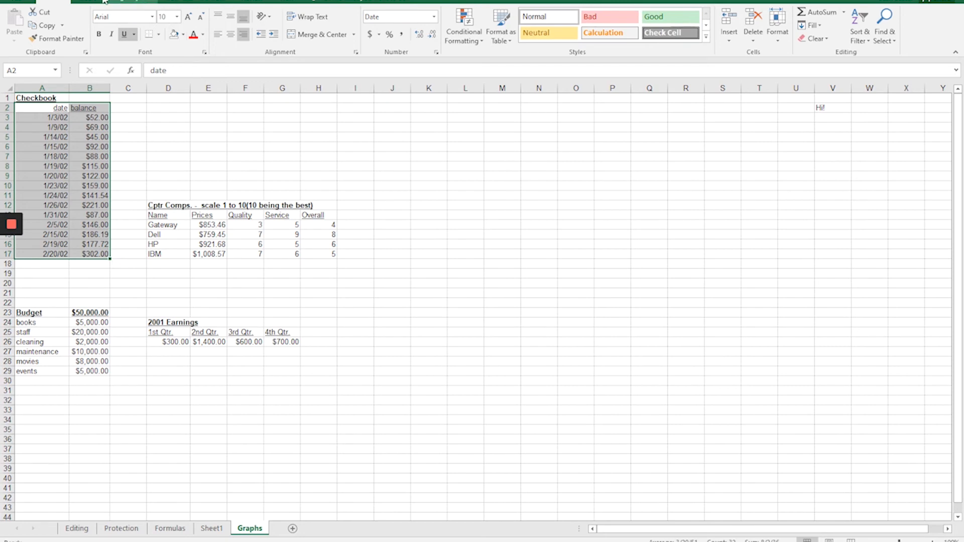
left_click(88, 3)
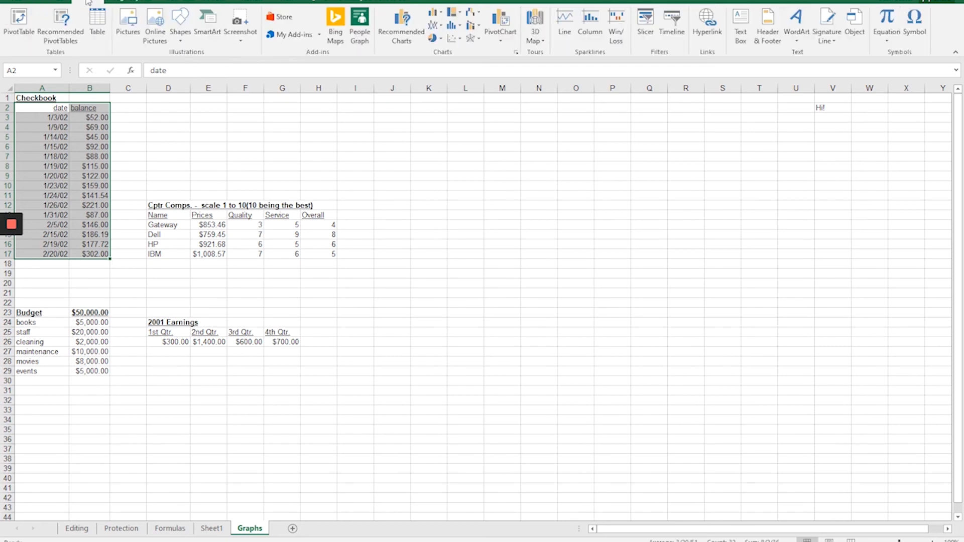
left_click(515, 52)
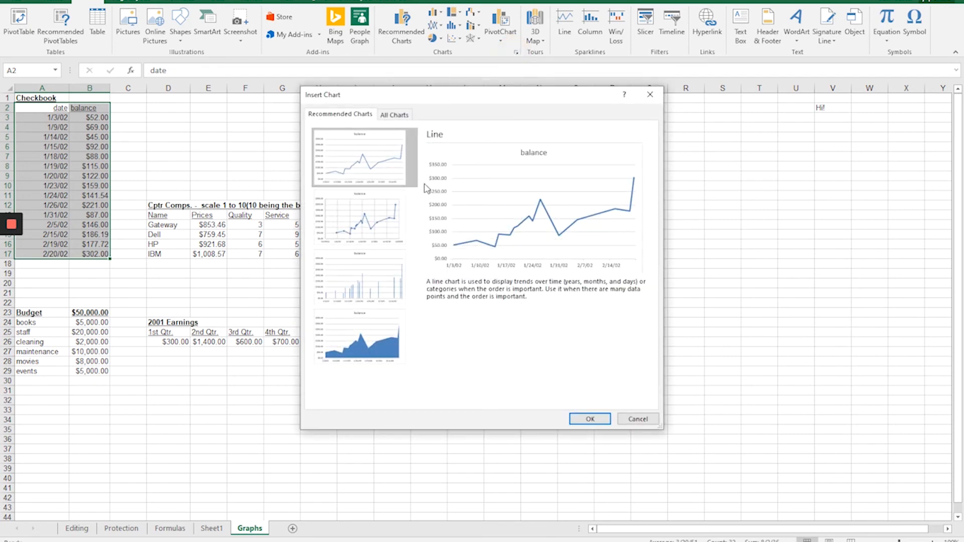
Compare the available line chart types with the recommended line, scatter, area and clustered column previews for the Checkbook data.
left_click(395, 120)
left_click(337, 176)
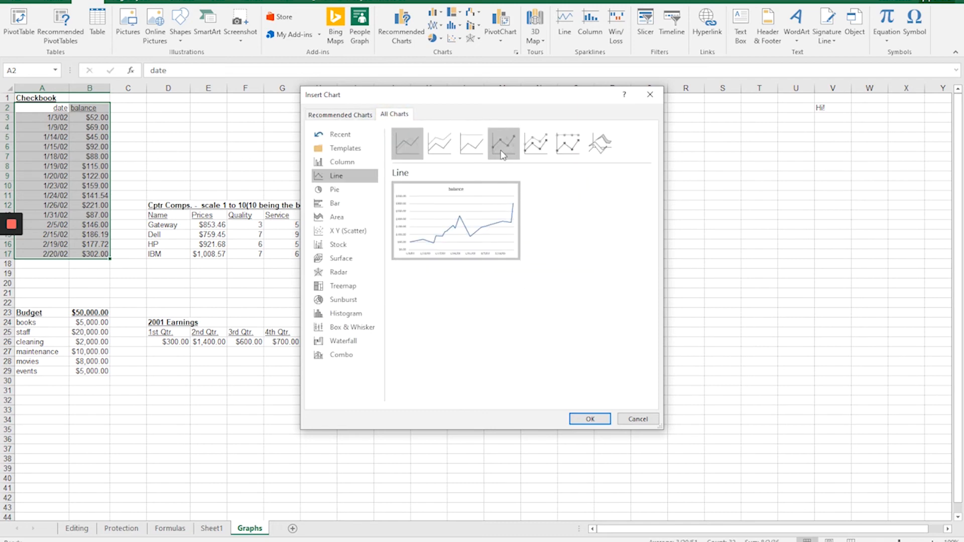
left_click(366, 117)
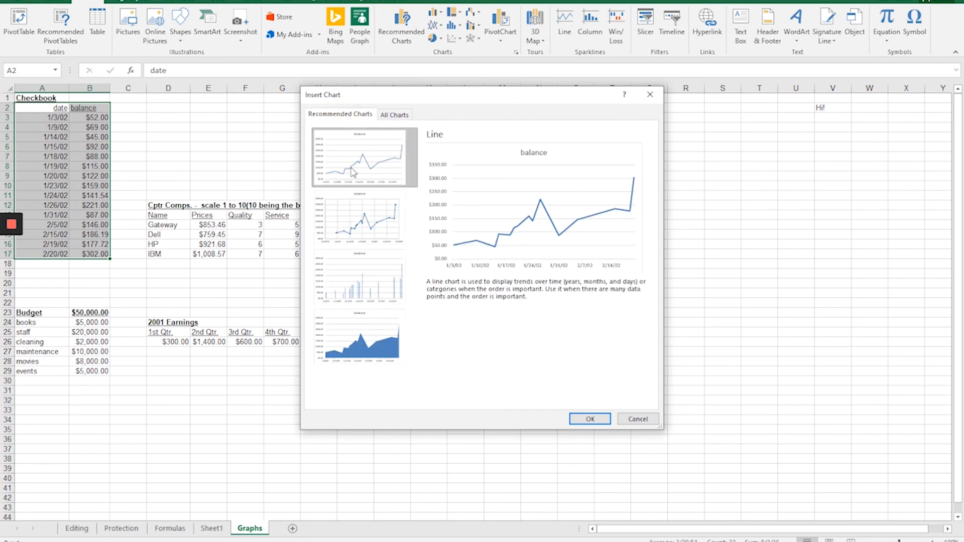
left_click(370, 221)
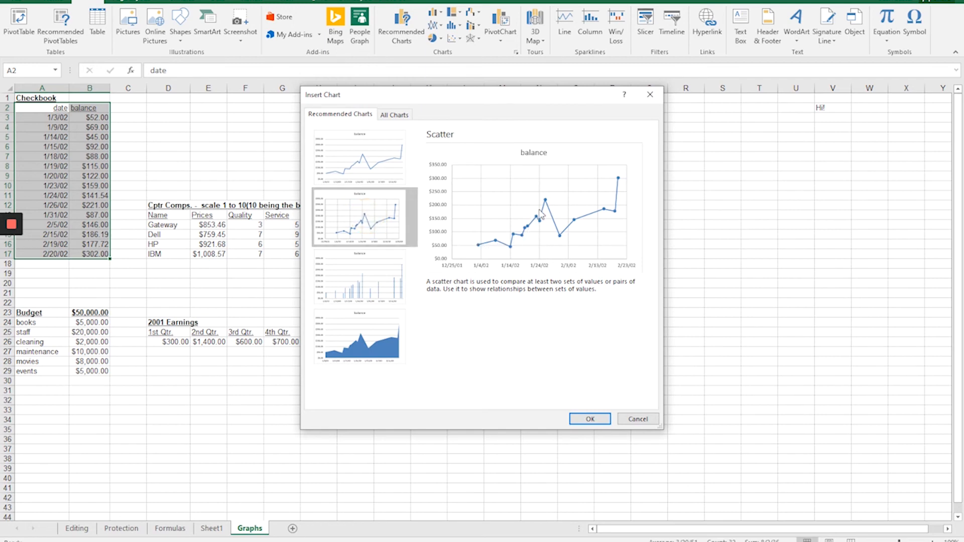
left_click(349, 169)
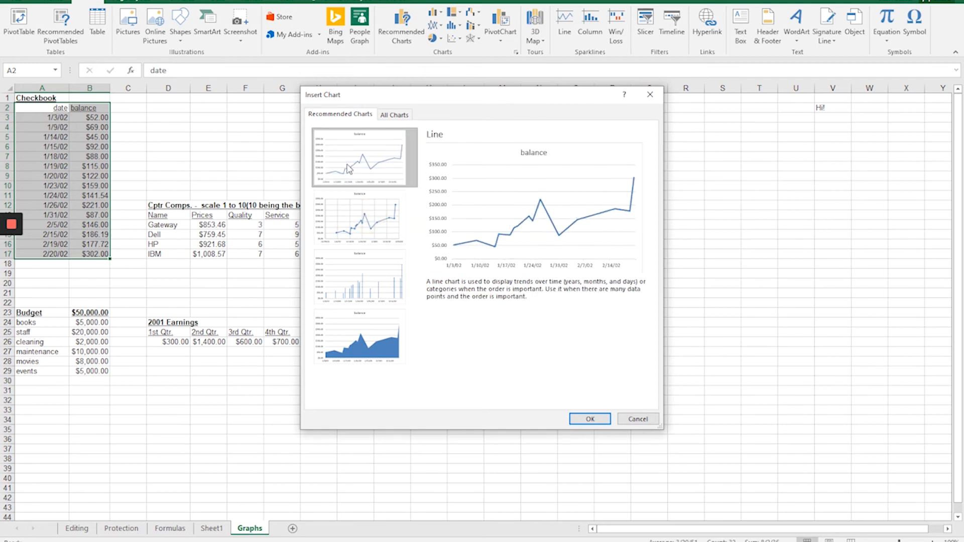
left_click(379, 351)
left_click(357, 281)
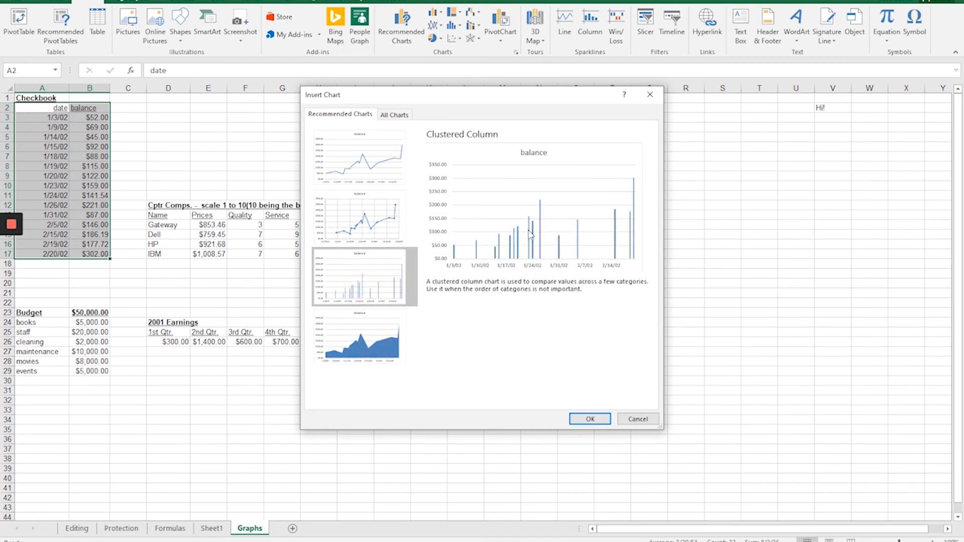
Insert the recommended line chart of the Checkbook balances and move it to a new sheet named "line chart example".
left_click(348, 182)
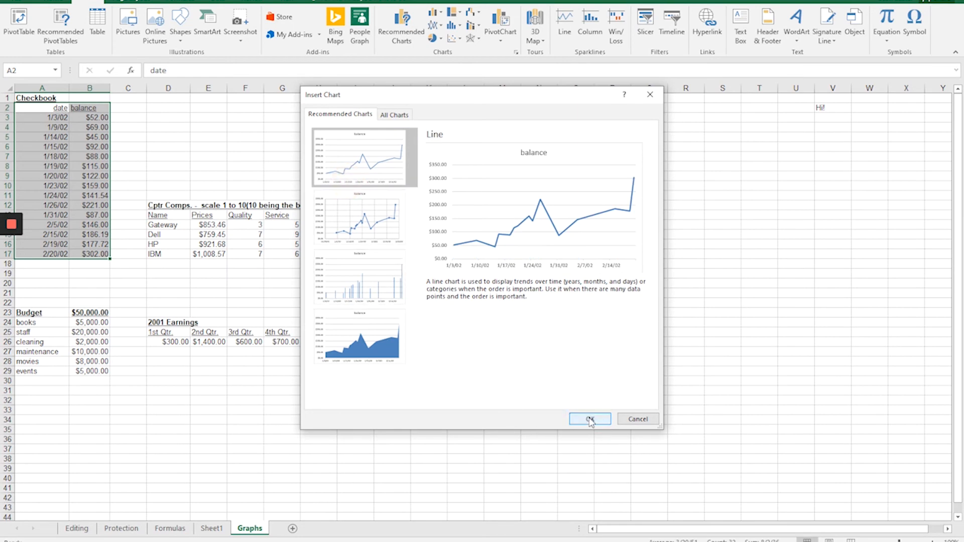
left_click(591, 420)
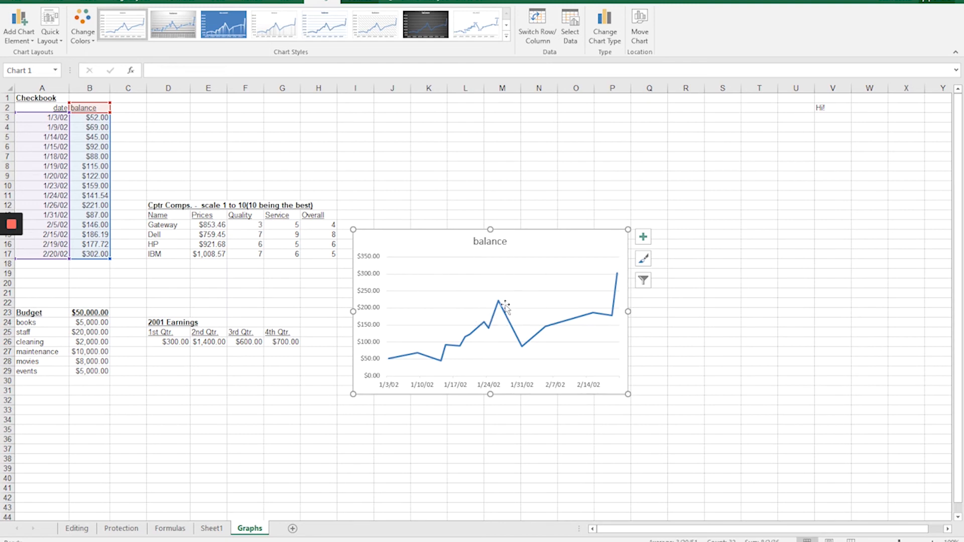
left_click(639, 37)
left_click(387, 234)
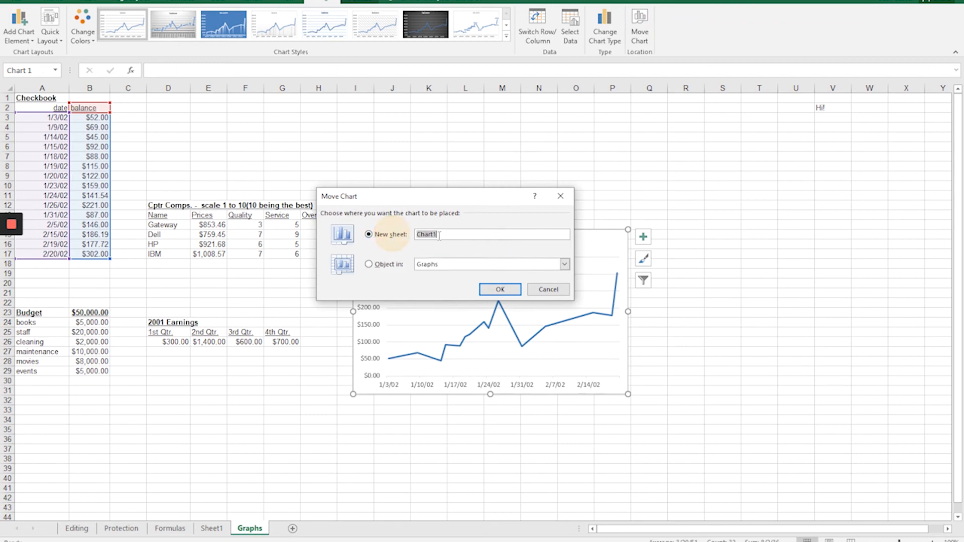
key("BackSpace")
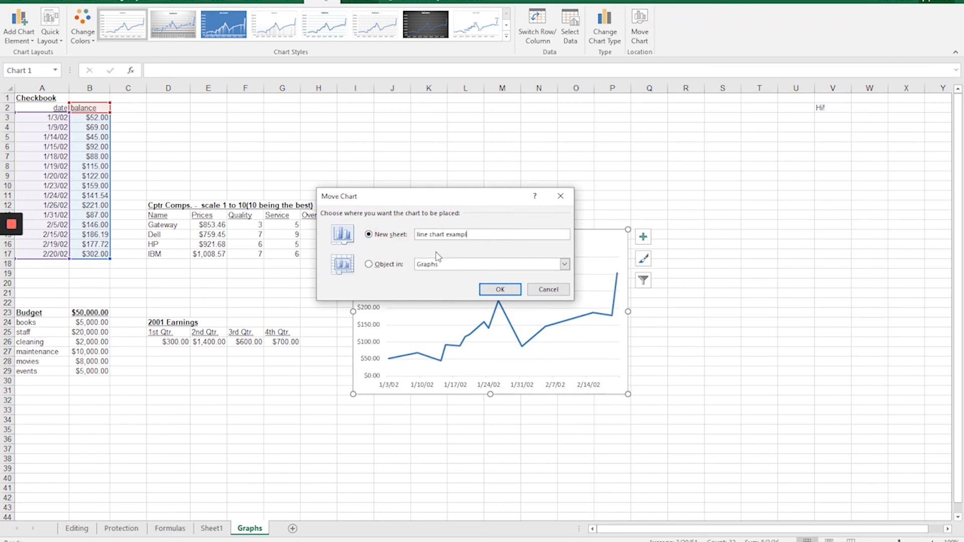
left_click(498, 289)
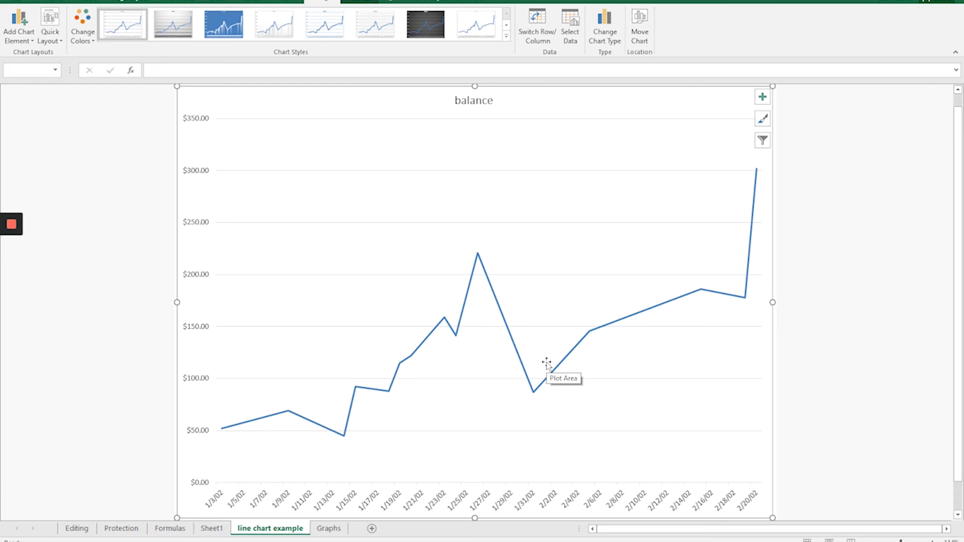
Change the balance series line color to dark red from the theme colors.
left_click(528, 381)
right_click(528, 381)
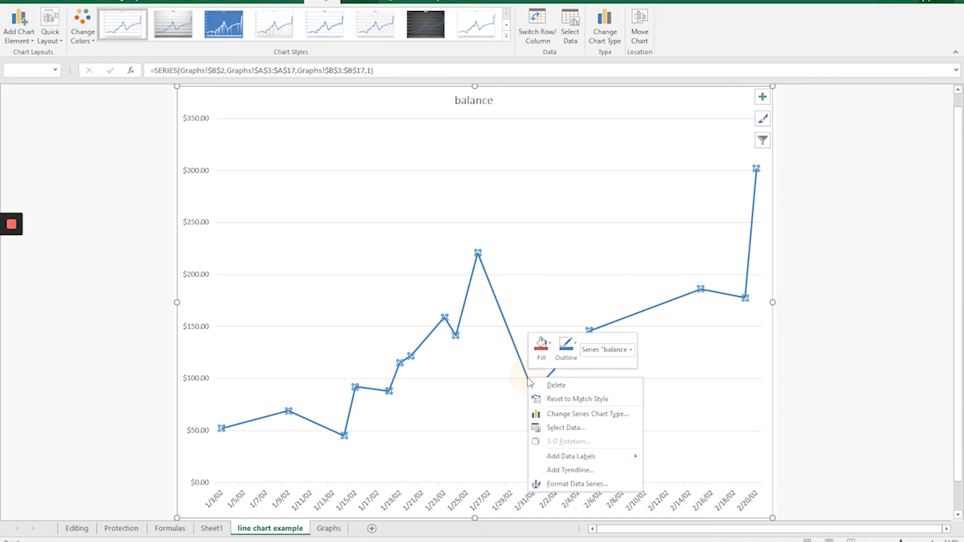
left_click(563, 485)
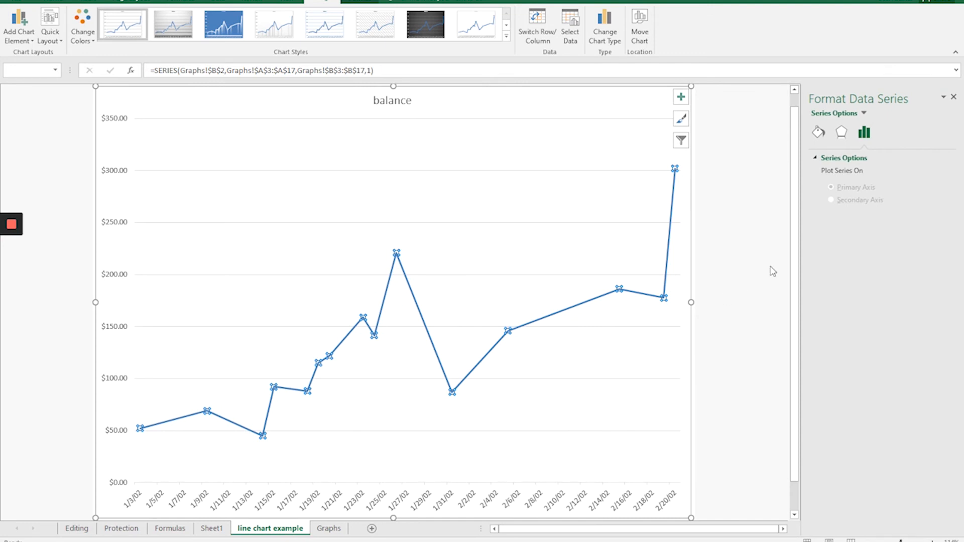
left_click(817, 136)
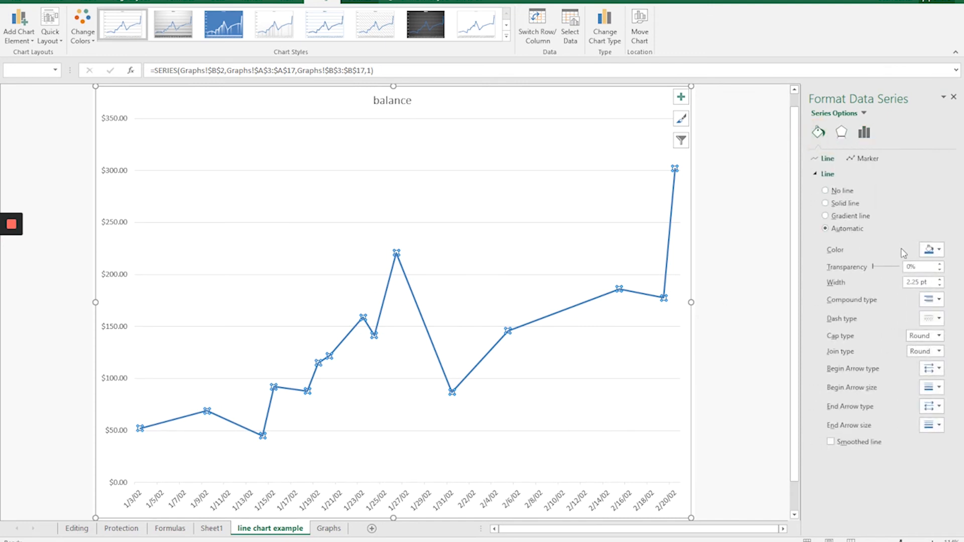
left_click(931, 250)
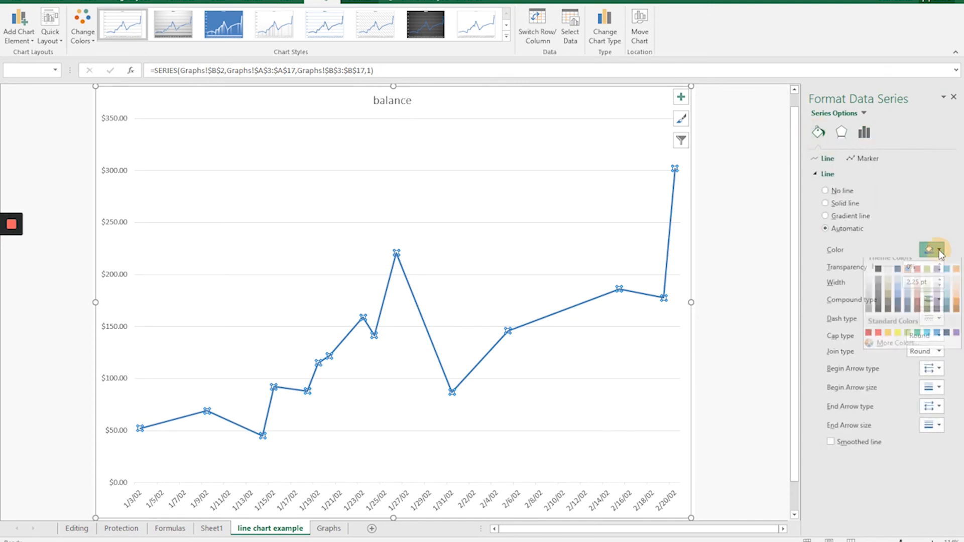
left_click(918, 310)
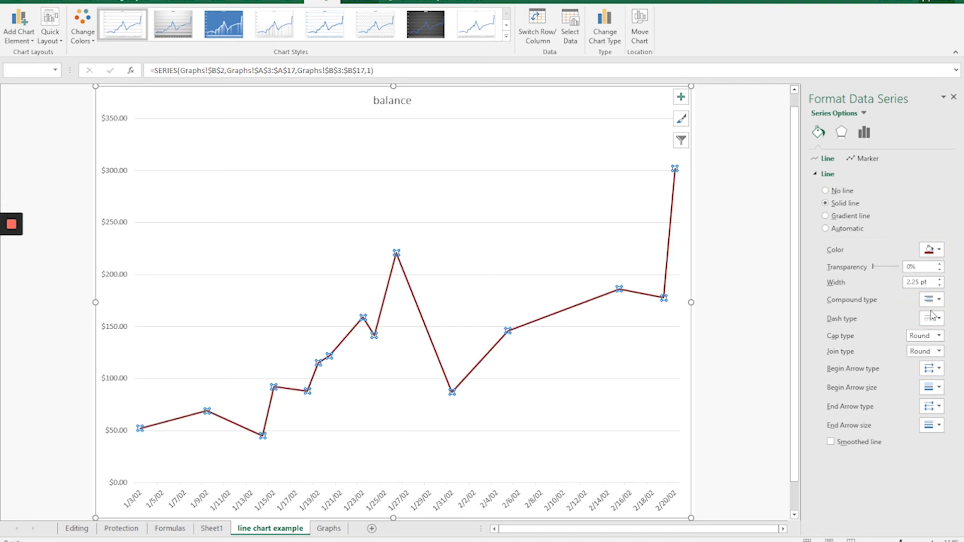
Set the balance line's width to 4.5 pt and close the series formatting options.
left_click(940, 282)
left_click(940, 282)
left_click(940, 282)
left_click(940, 282)
left_click(940, 282)
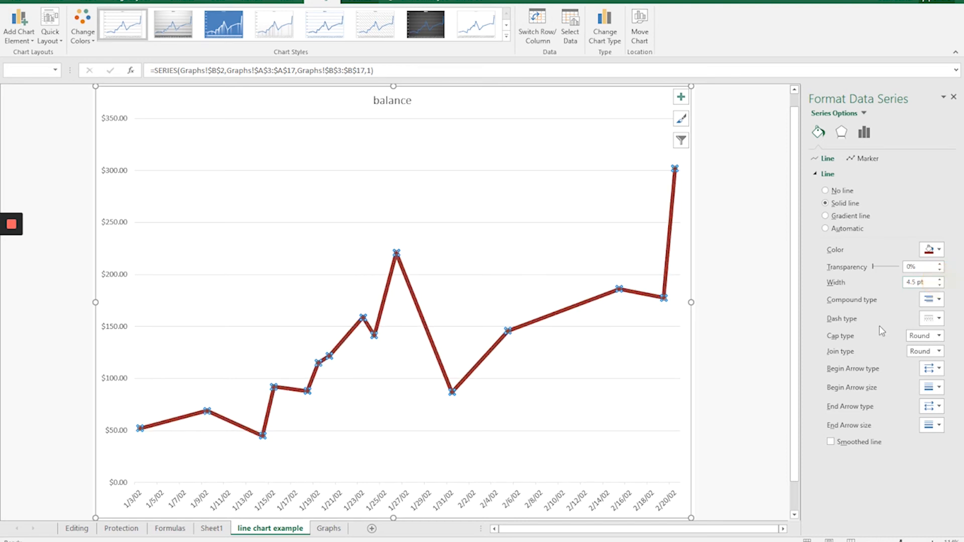
left_click(954, 96)
Apply a gradient fill to the line chart's plot area and close its formatting options.
right_click(278, 200)
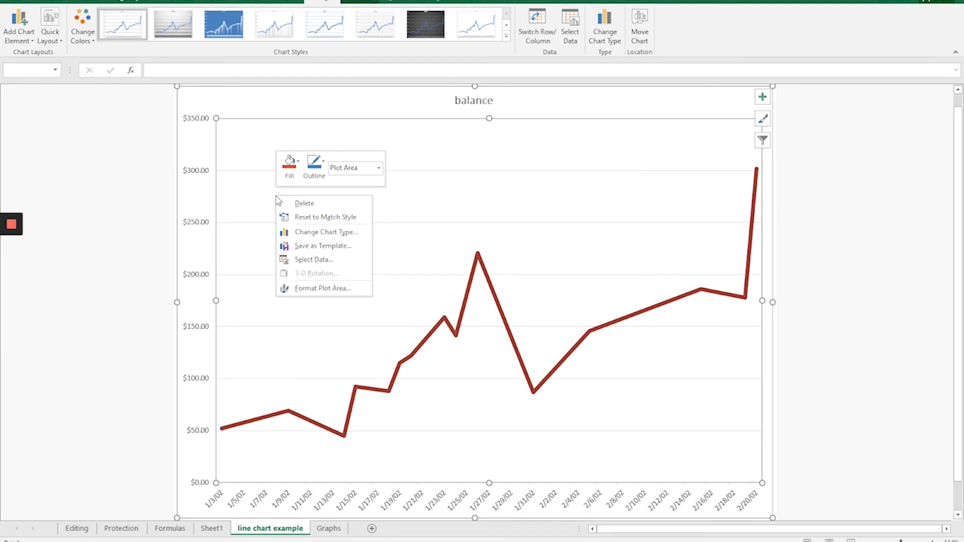
left_click(315, 288)
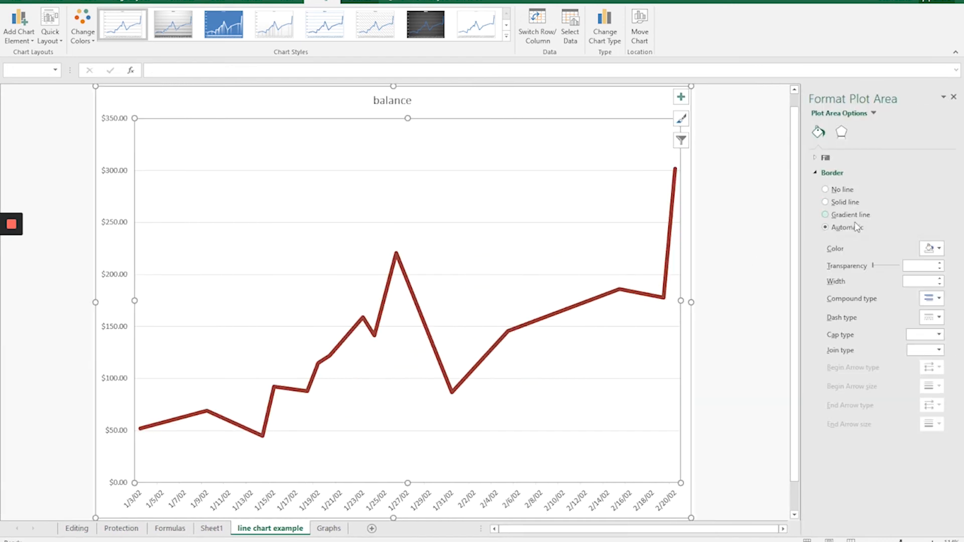
left_click(825, 159)
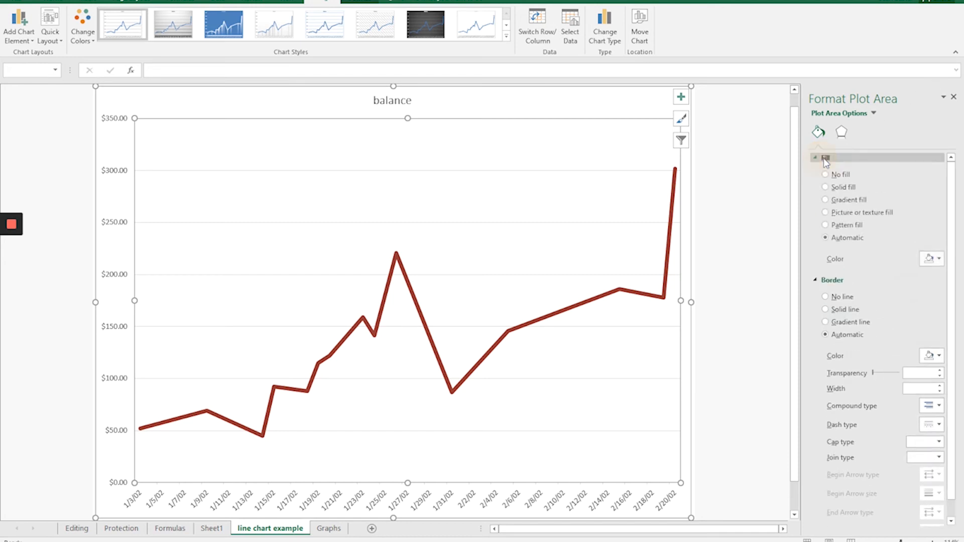
left_click(848, 200)
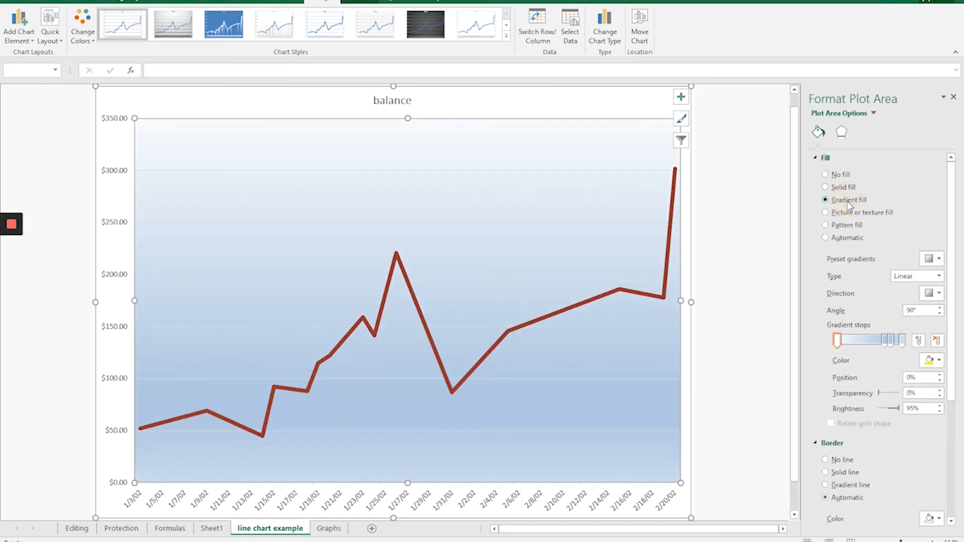
left_click(954, 97)
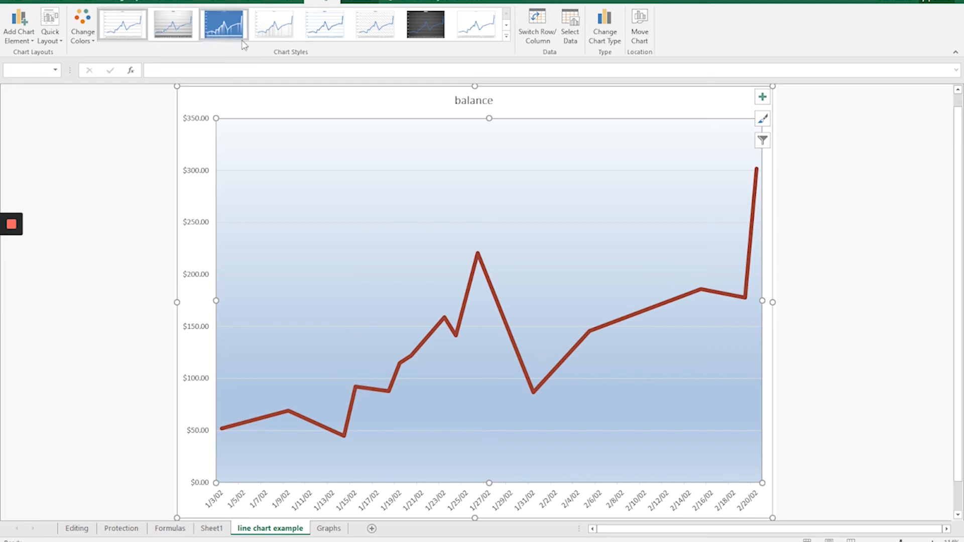
Add a linear trendline to the balance line chart.
left_click(358, 4)
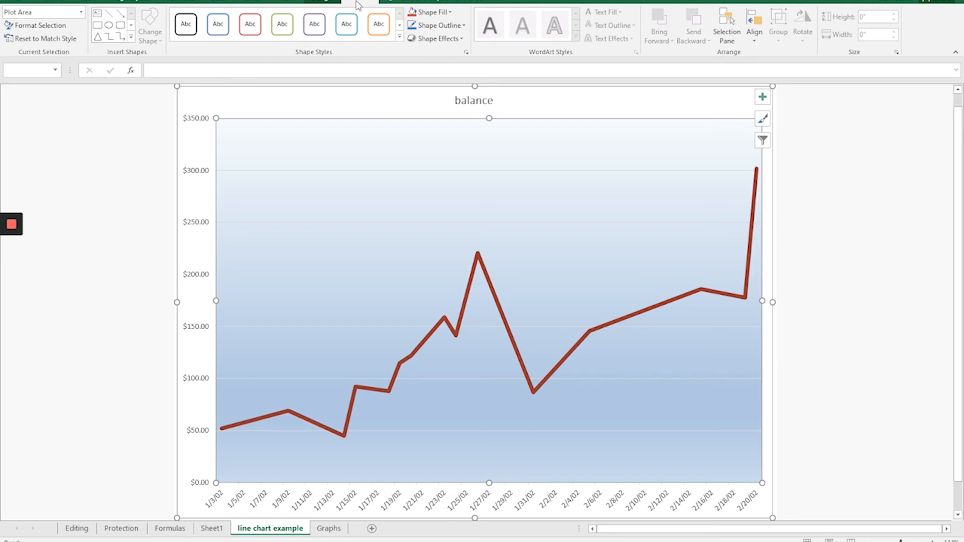
left_click(323, 3)
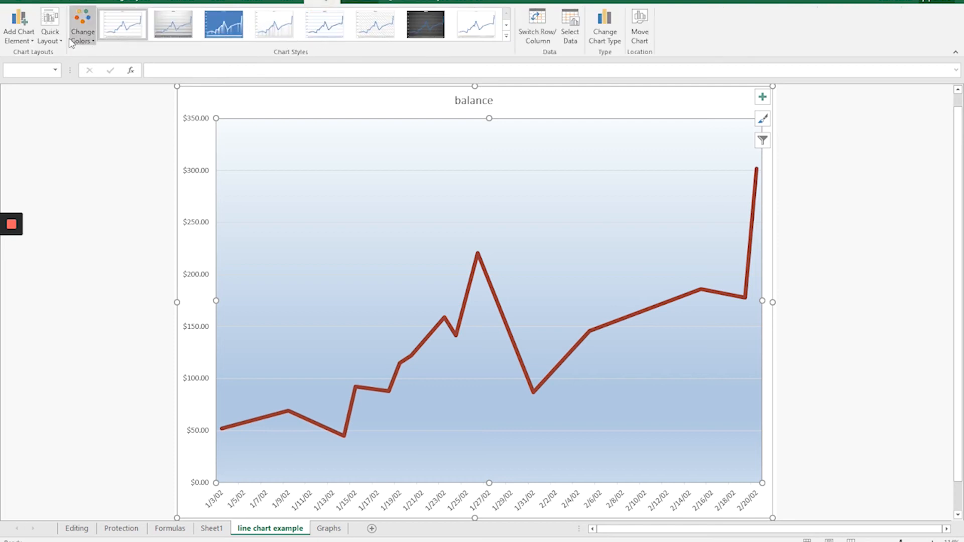
left_click(26, 43)
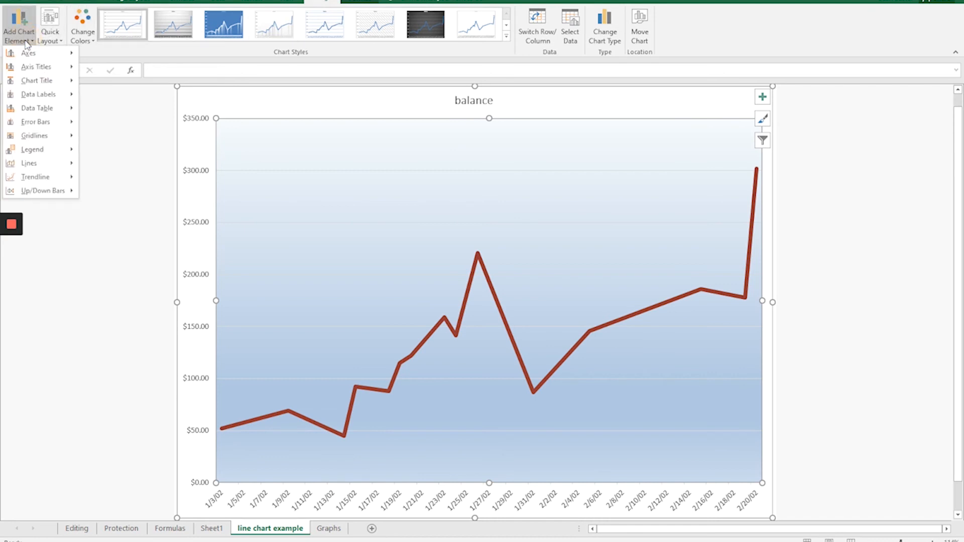
mouse_move(42, 181)
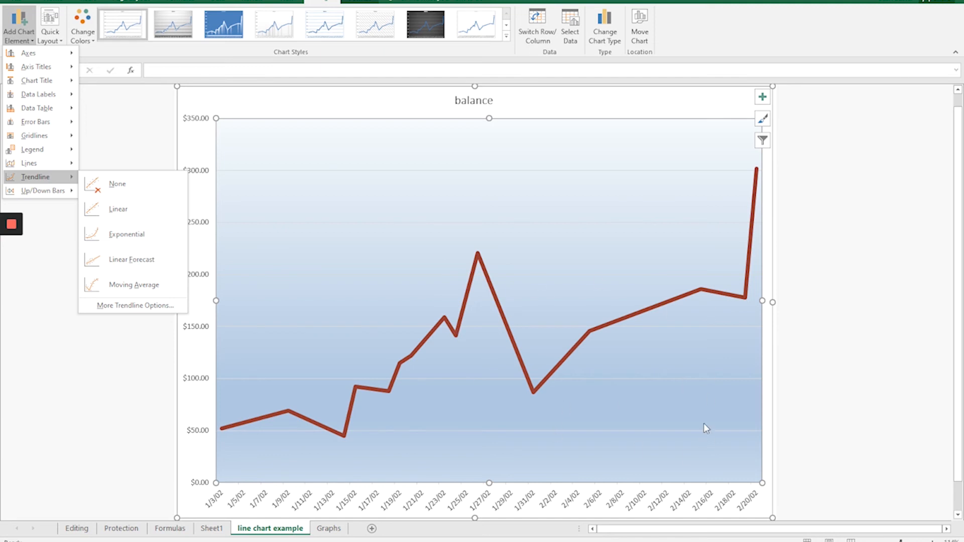
left_click(118, 208)
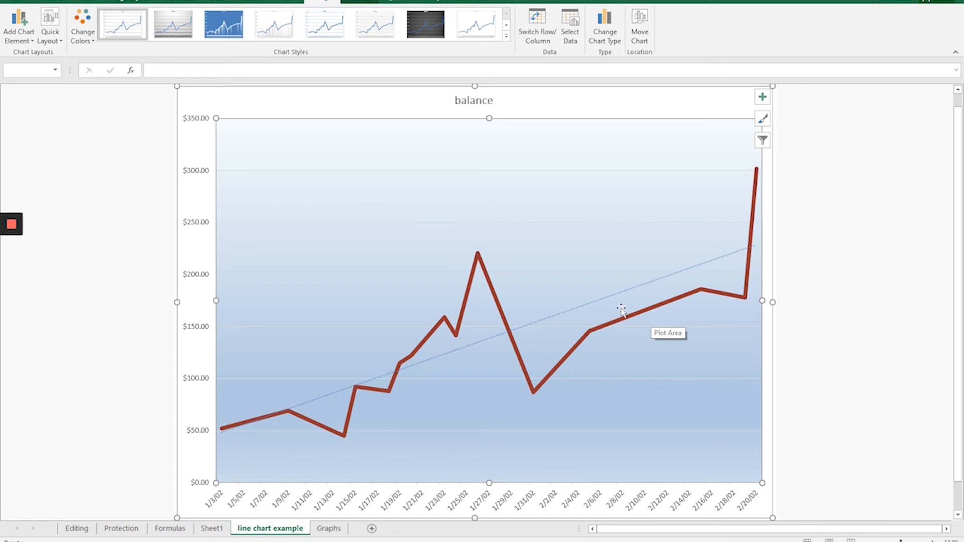
Try to extend the chart's data range to =Graphs!$A$2:$B$18 by editing the range reference.
left_click(571, 35)
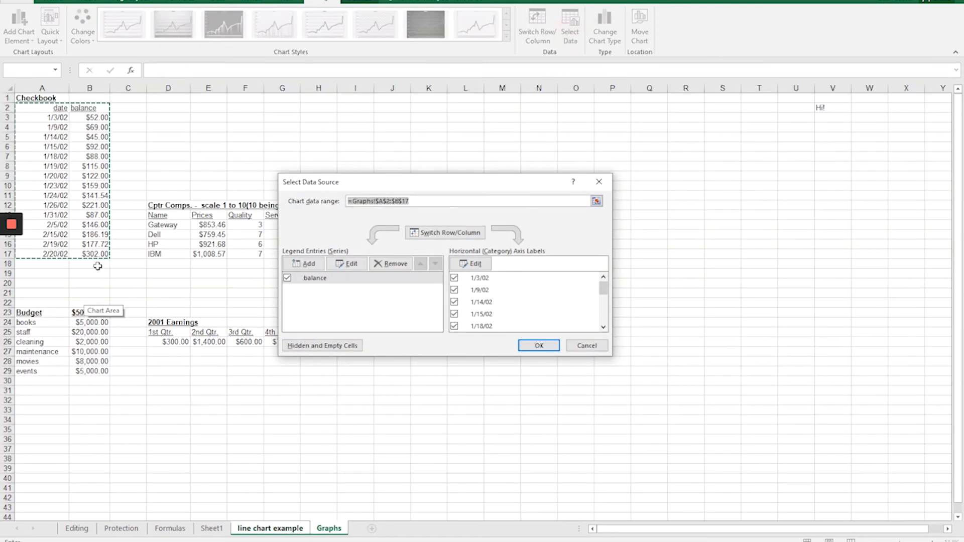
left_click(416, 201)
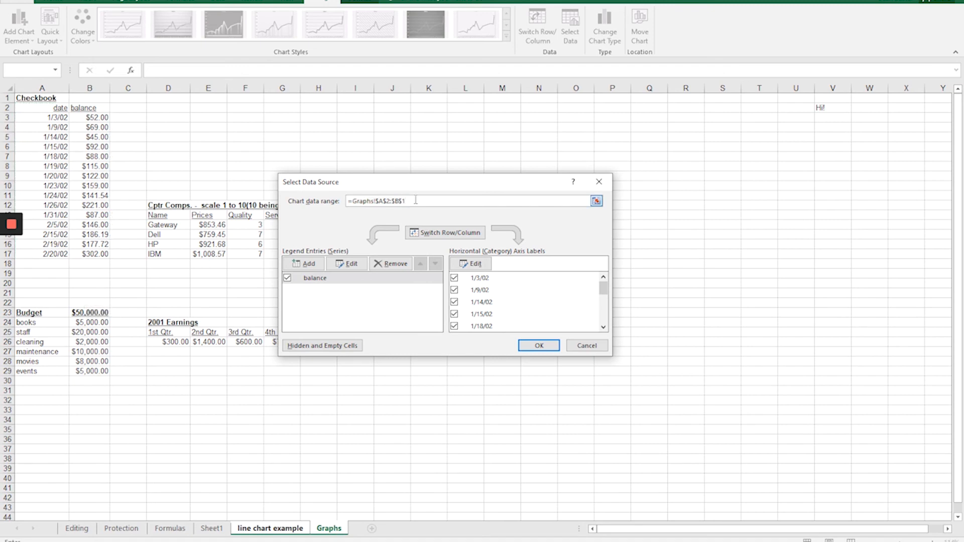
key("Return")
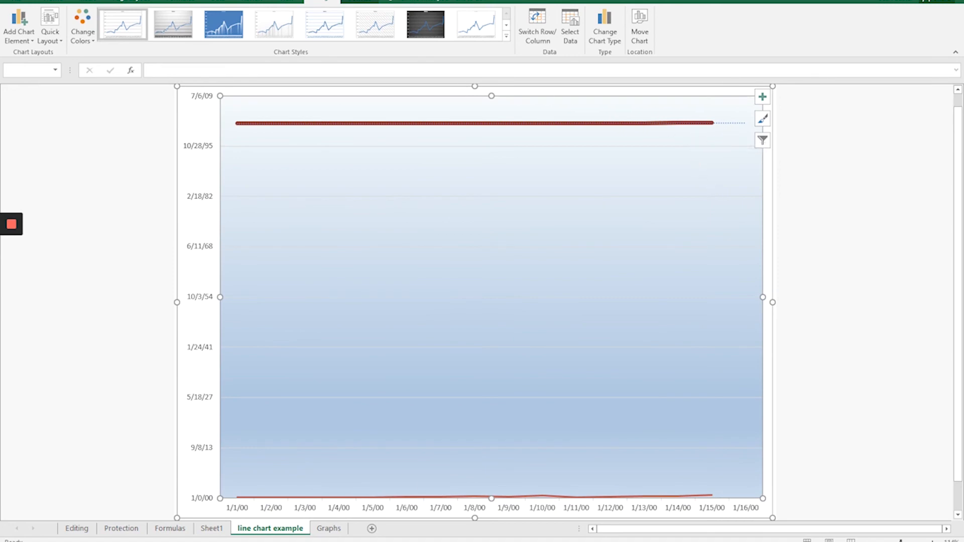
Add a Checkbook entry in row 18 of the Graphs sheet with date 2/22/02 and balance 143.28.
left_click(329, 528)
left_click(42, 263)
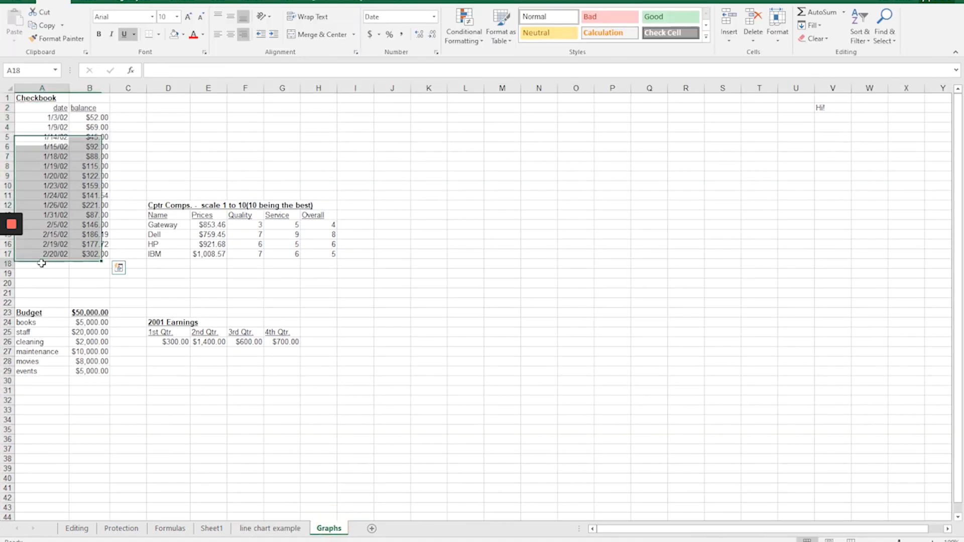
type("2/22")
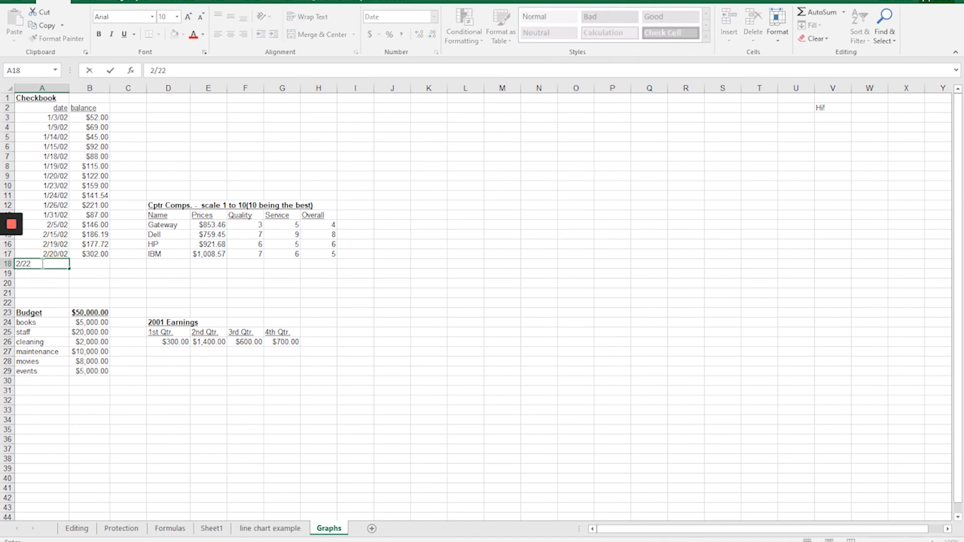
type("/02")
key("Tab")
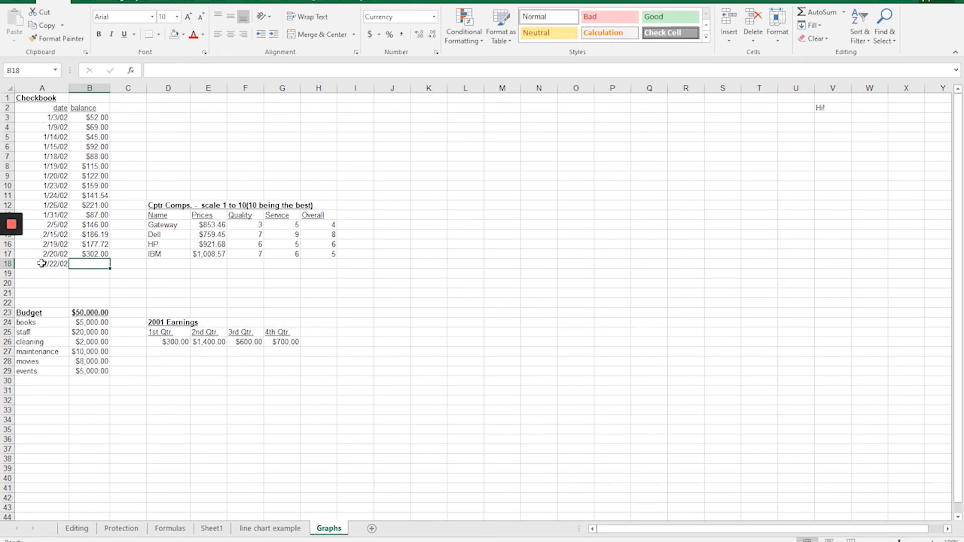
type("143.2")
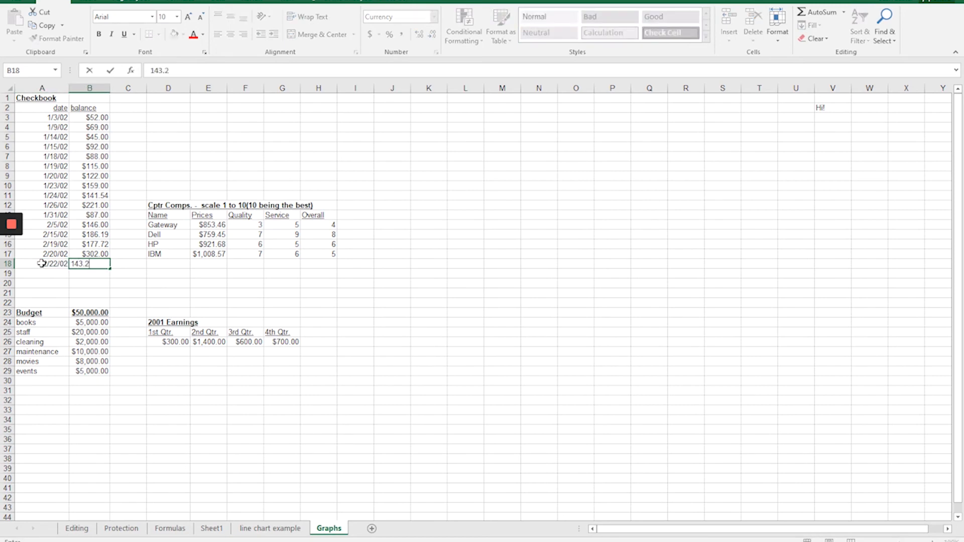
type("8")
key("Return")
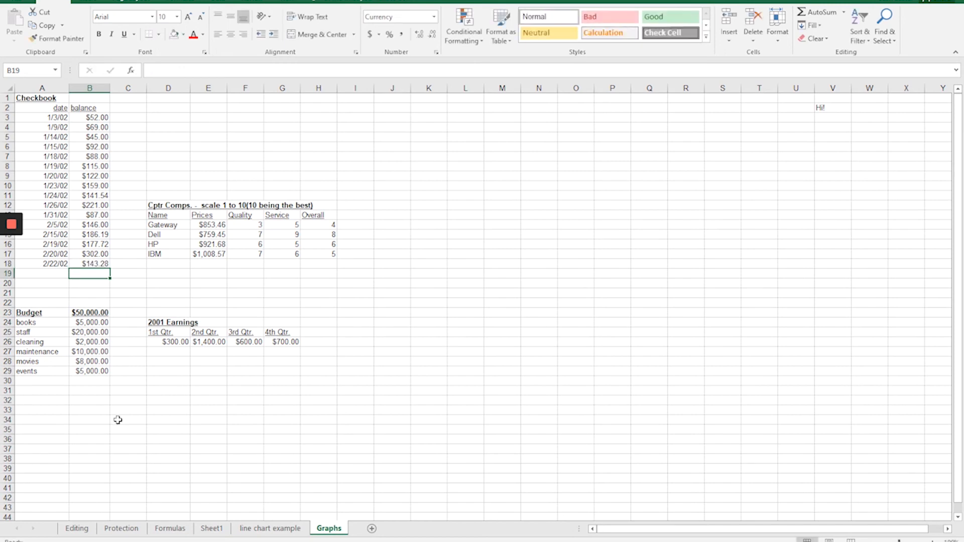
Return to the "line chart example" sheet and reconfirm its data range as =Graphs!$A$2:$B$18.
left_click(259, 530)
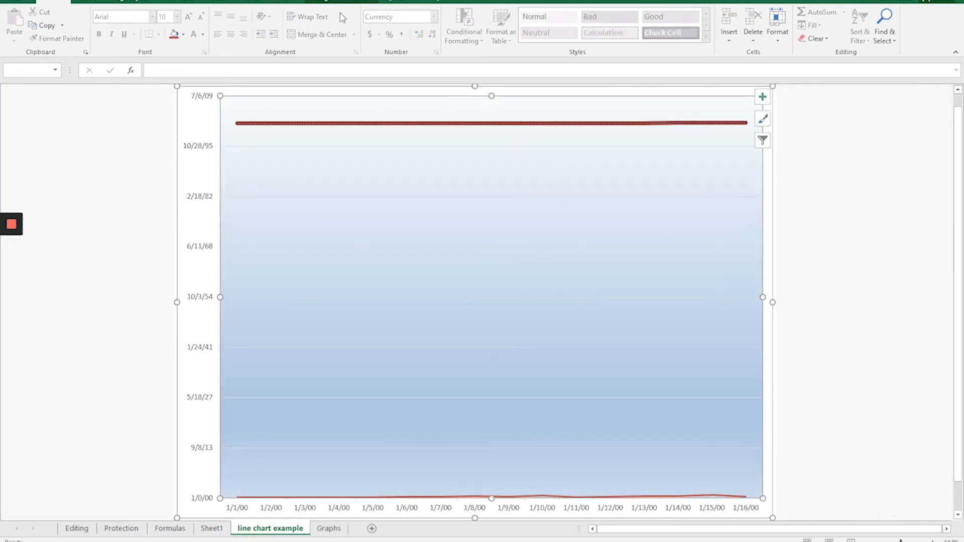
left_click(322, 5)
left_click(565, 24)
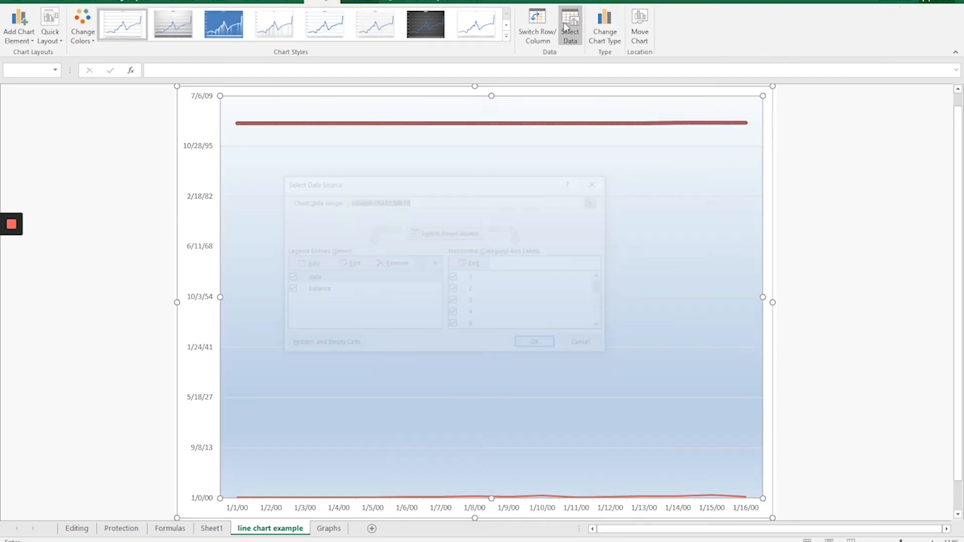
left_click(422, 201)
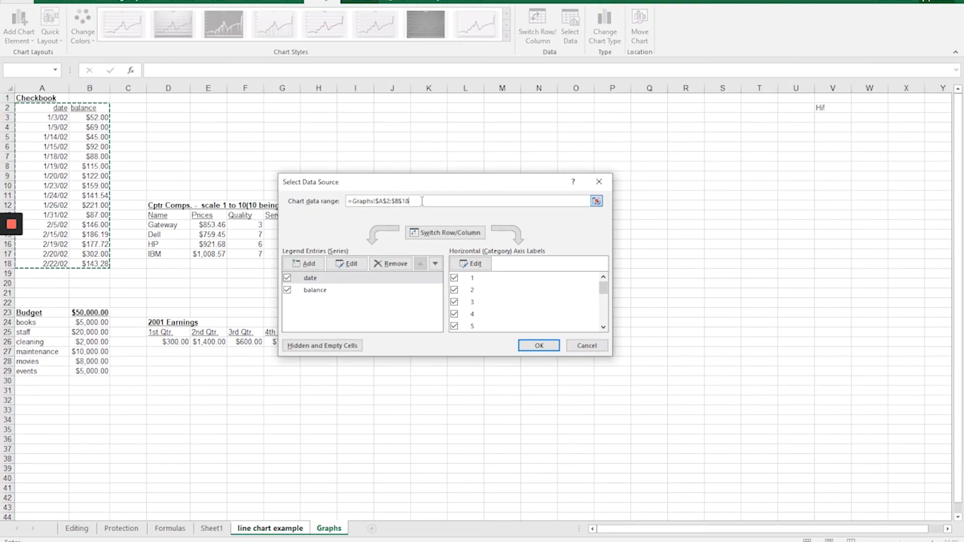
left_click(537, 347)
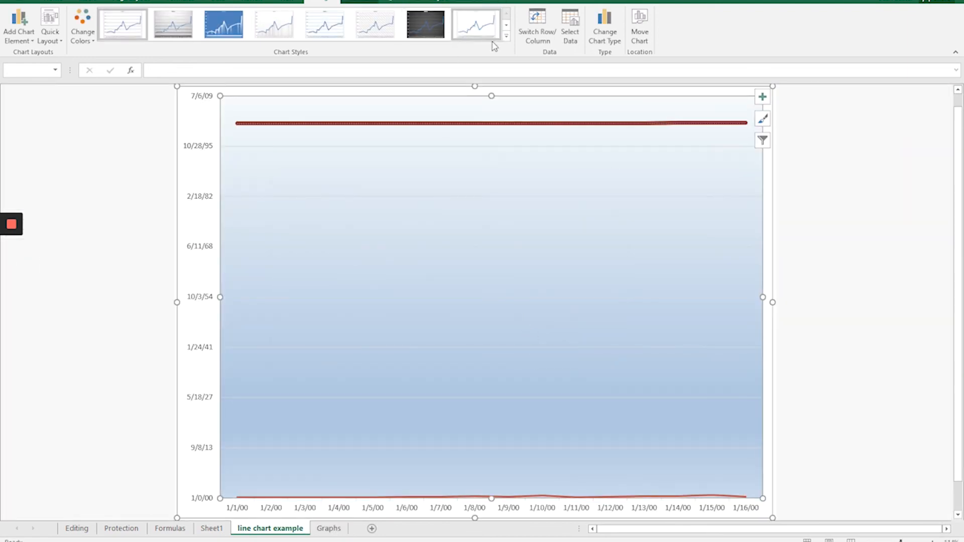
Reselect Checkbook cells A2:B17 on the Graphs sheet as the chart's data source.
left_click(570, 33)
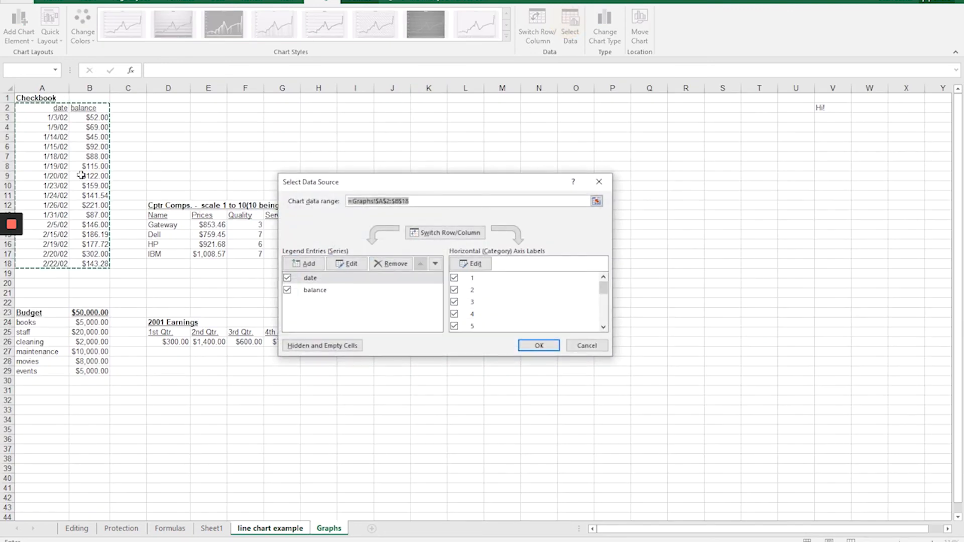
left_click_drag(52, 110, 104, 254)
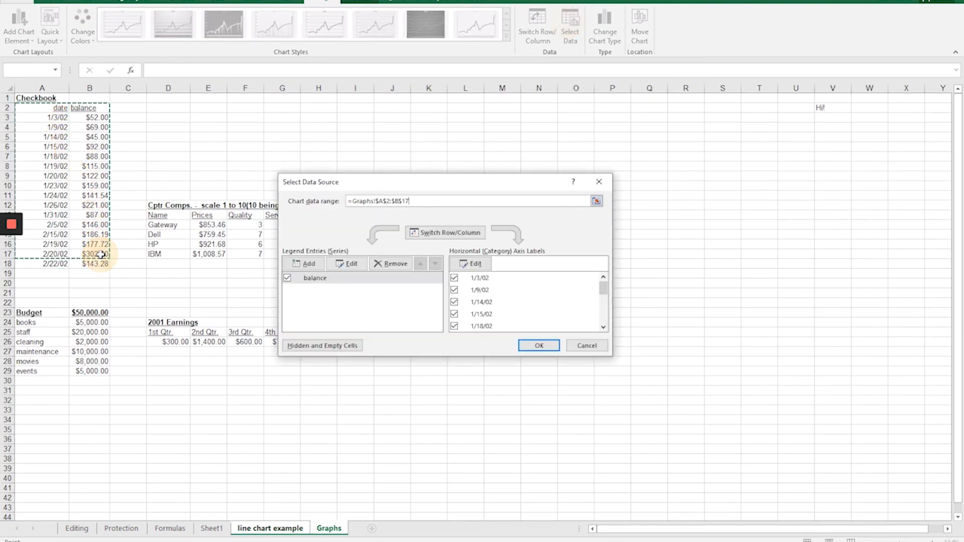
left_click(539, 346)
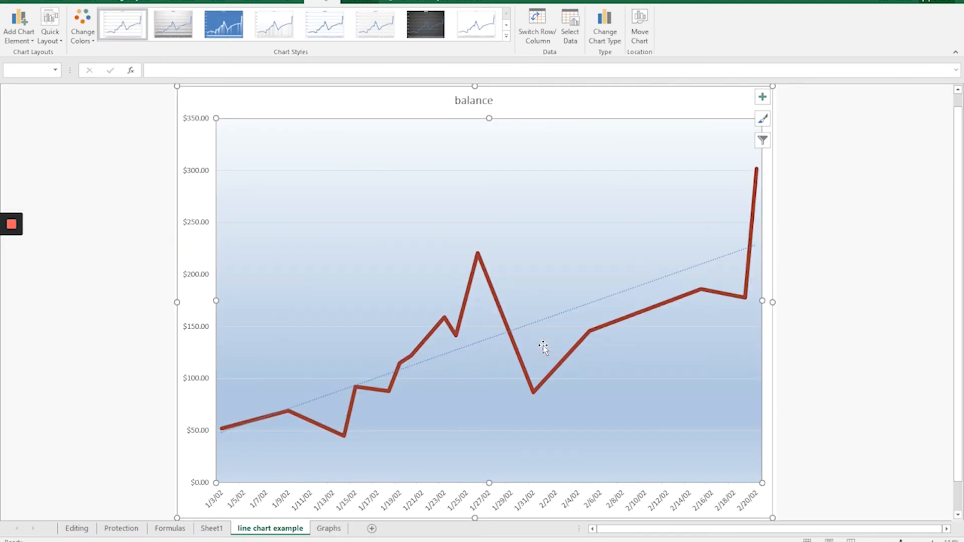
Select Checkbook cells A2:B18 as the chart's data source, checking the date labels down to the last entry before applying.
left_click(562, 24)
left_click_drag(30, 109, 83, 264)
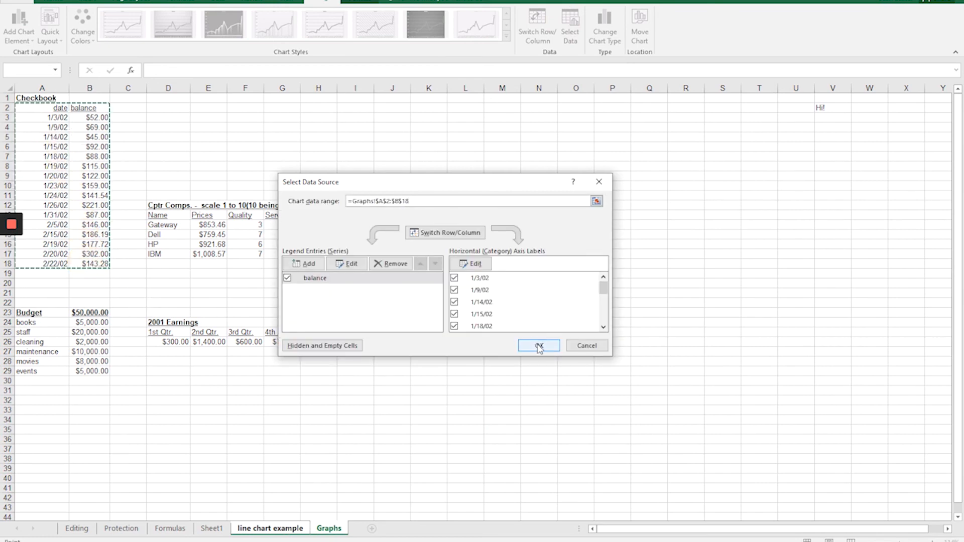
scroll(574, 308, "down", 4)
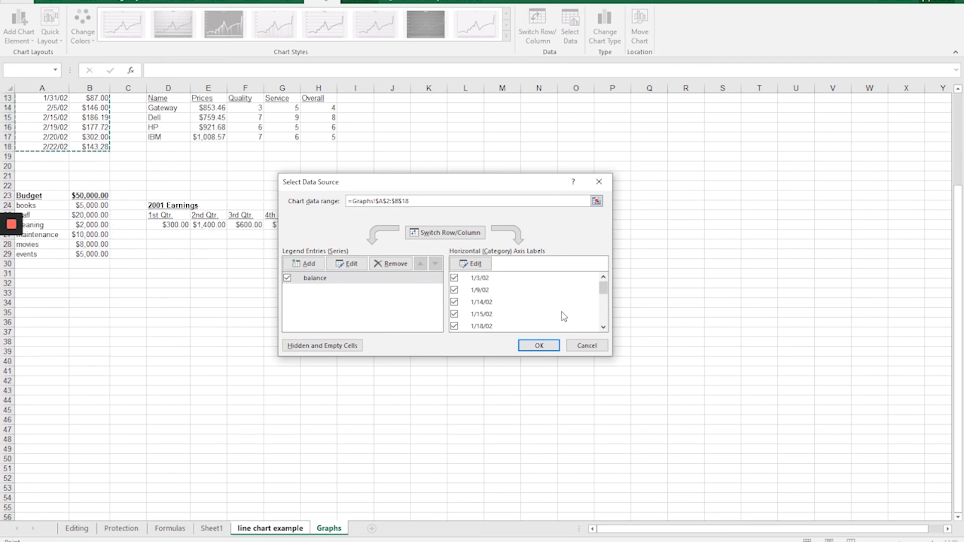
scroll(561, 315, "up", 4)
left_click_drag(603, 294, 604, 331)
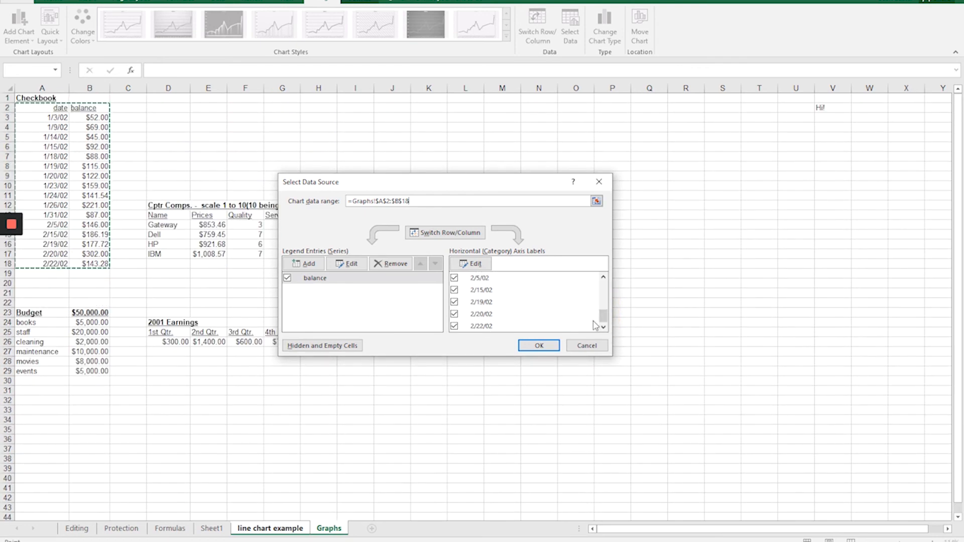
left_click(549, 345)
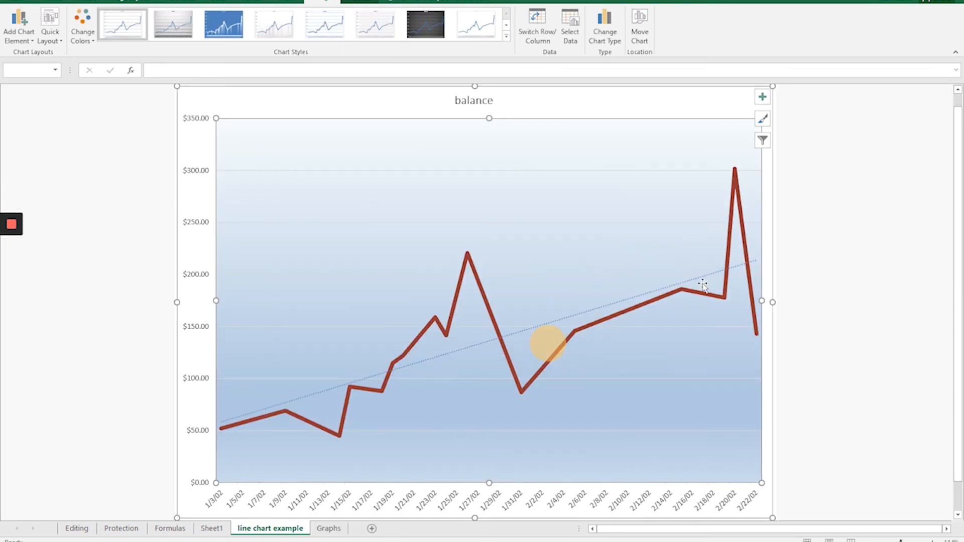
Select the Budget categories and amounts in cells A24:B29 of the Graphs sheet, leaving out the Budget total row.
mouse_move(755, 335)
left_click(330, 528)
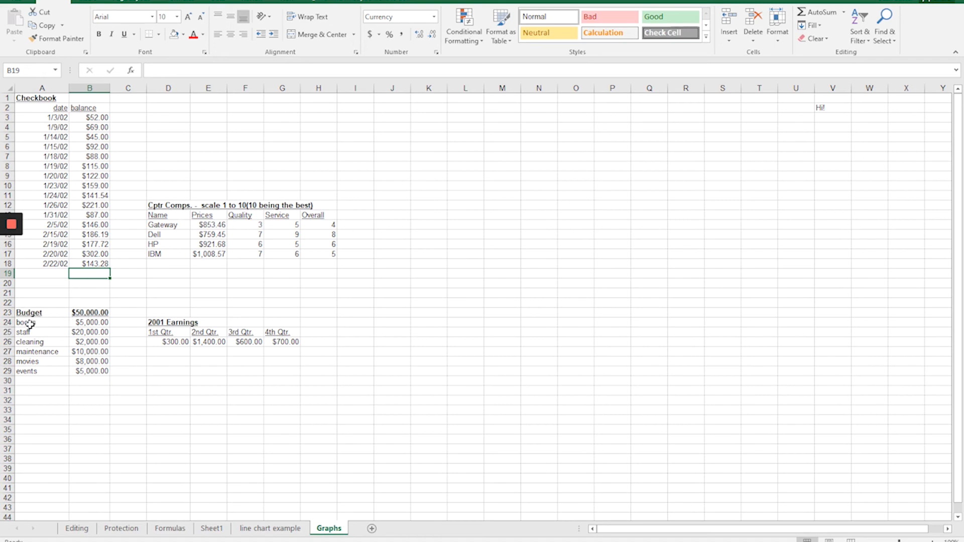
left_click_drag(28, 312, 91, 371)
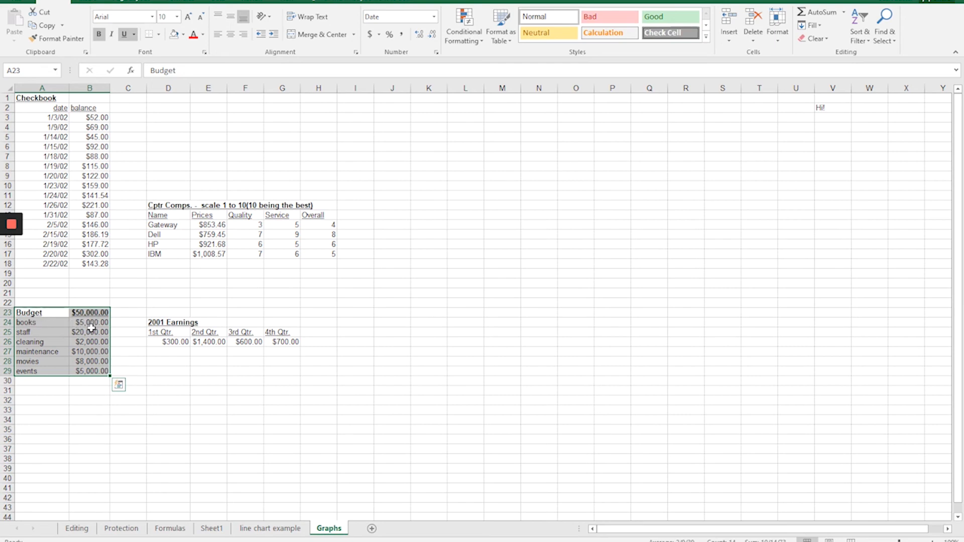
left_click(33, 322)
left_click_drag(33, 322, 93, 371)
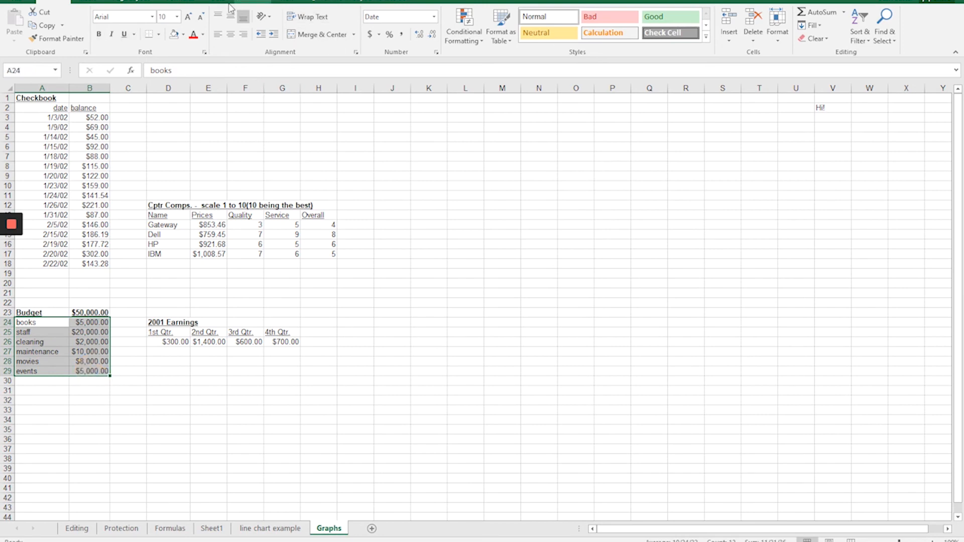
Start inserting a chart from the selected budget data and choose the Pie category from the full list of chart types.
left_click(100, 3)
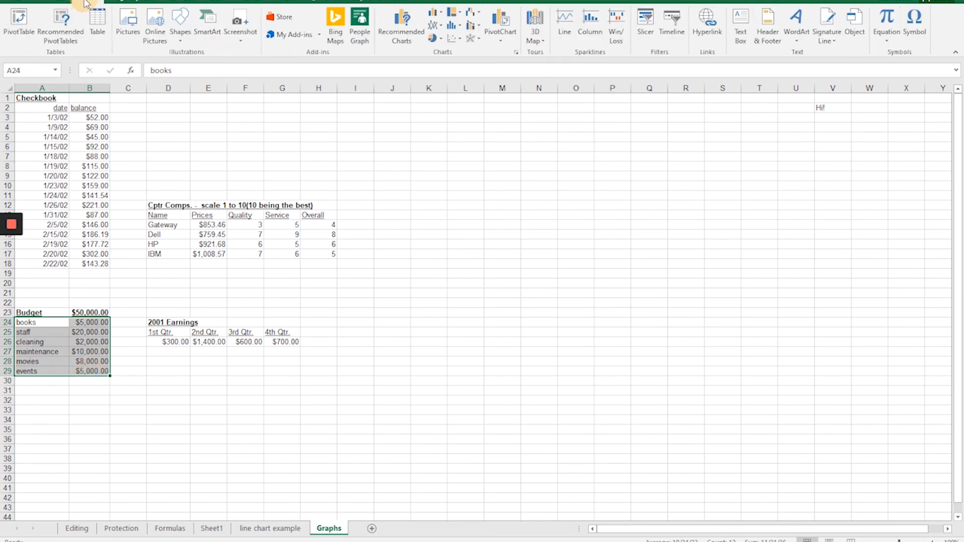
left_click(516, 53)
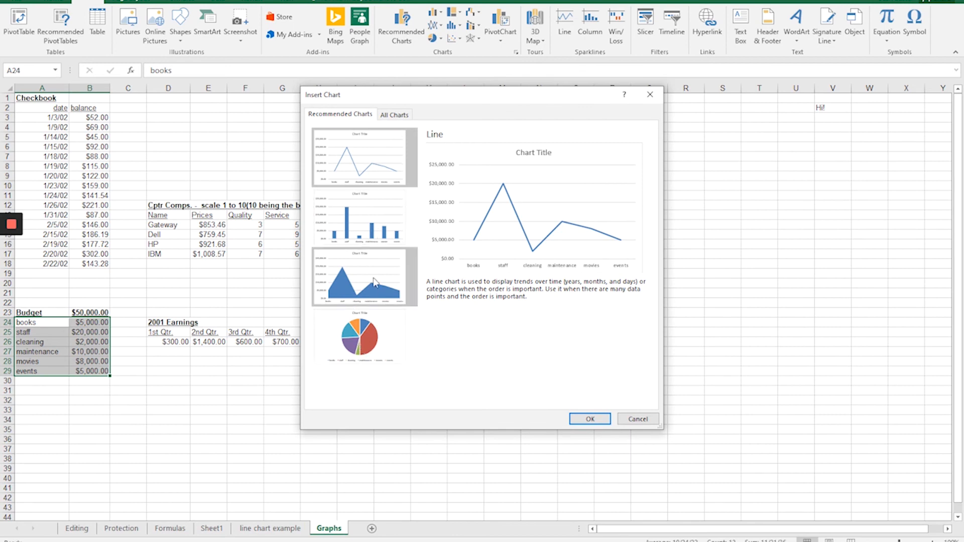
left_click(361, 346)
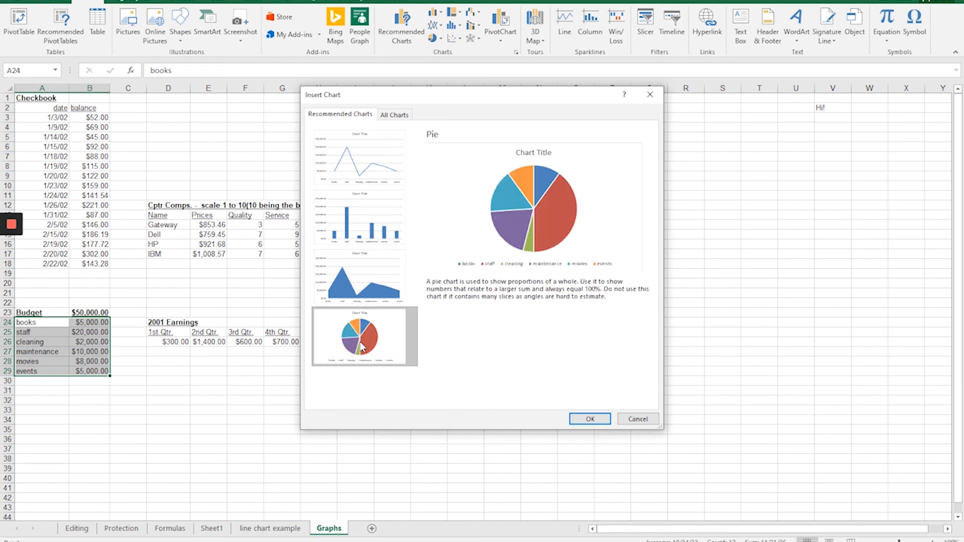
left_click(395, 115)
left_click(341, 189)
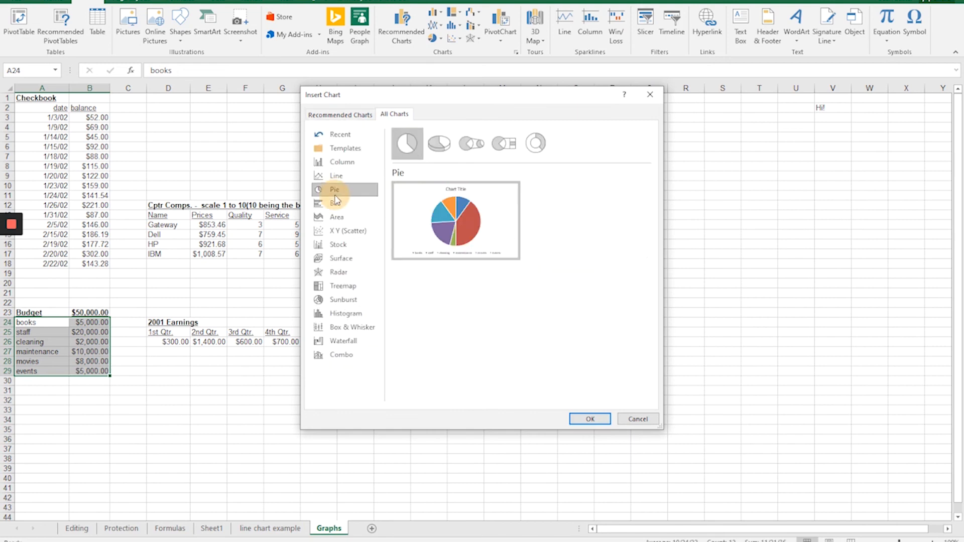
Preview the pie variants, including 3-D Pie and Doughnut, and insert the standard Pie chart.
left_click(434, 141)
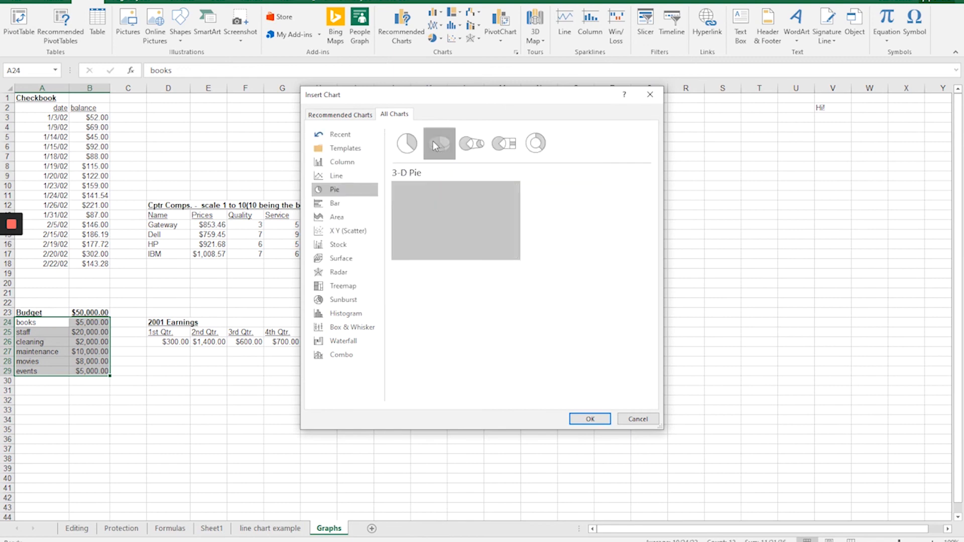
left_click(469, 145)
left_click(503, 144)
left_click(535, 144)
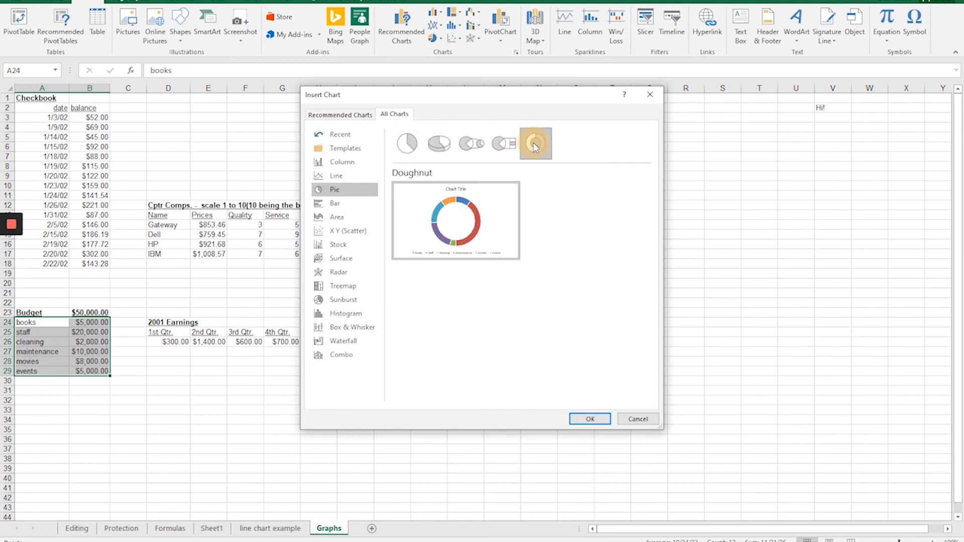
left_click(469, 144)
left_click(438, 144)
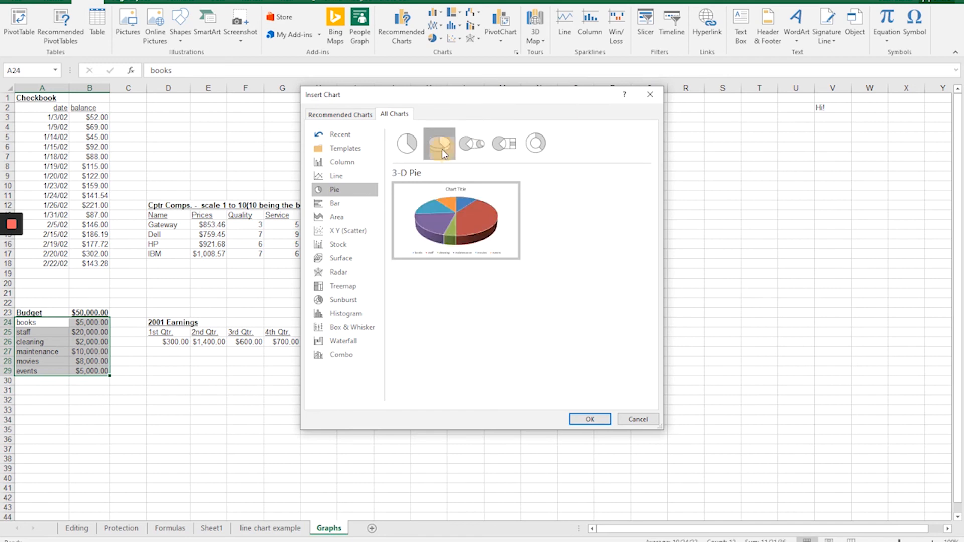
left_click(418, 151)
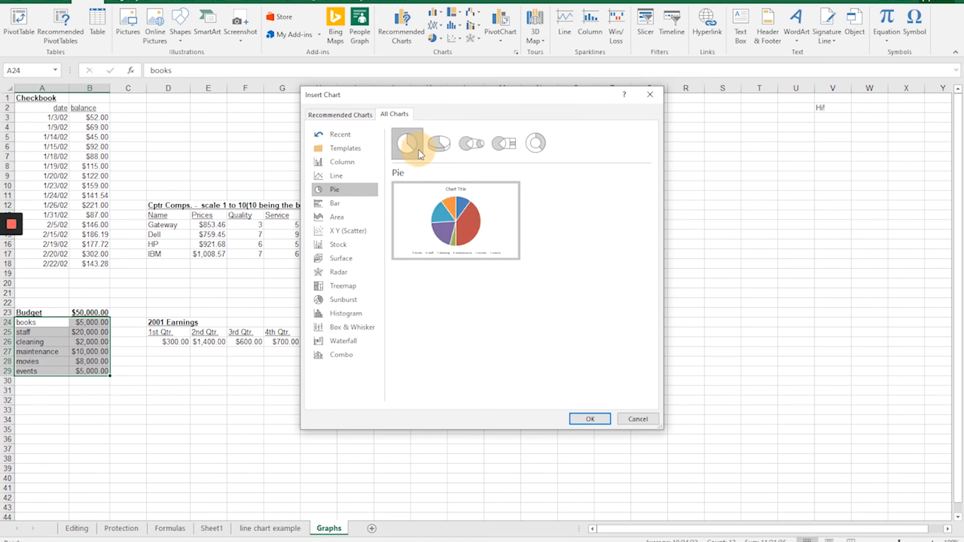
left_click(580, 420)
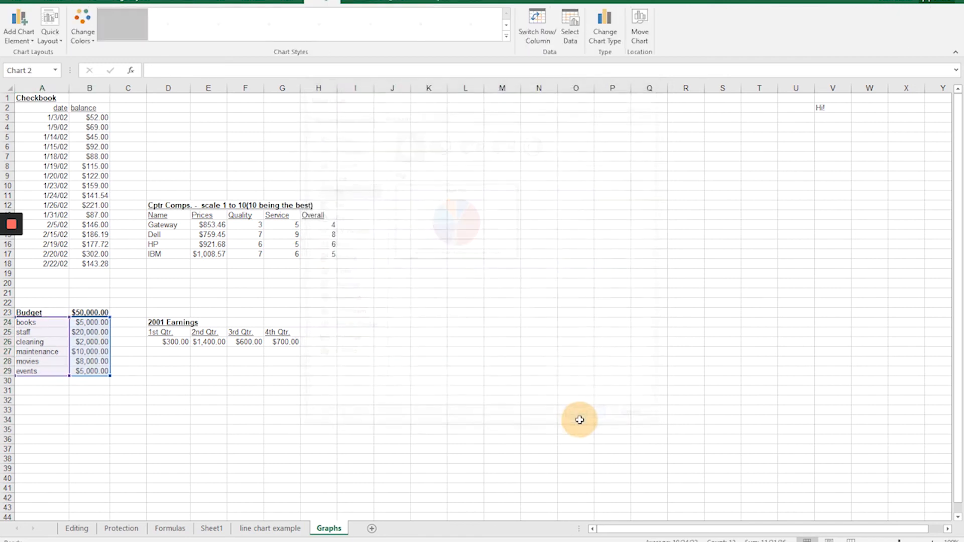
Move the pie chart to a new sheet named "Pie Chart Example".
left_click(641, 28)
left_click(390, 235)
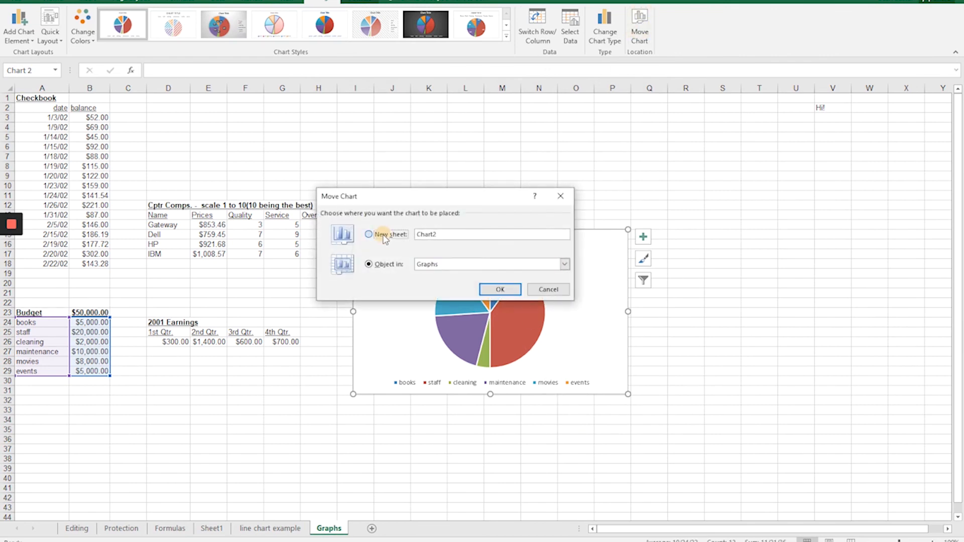
type("Pie Chart Example")
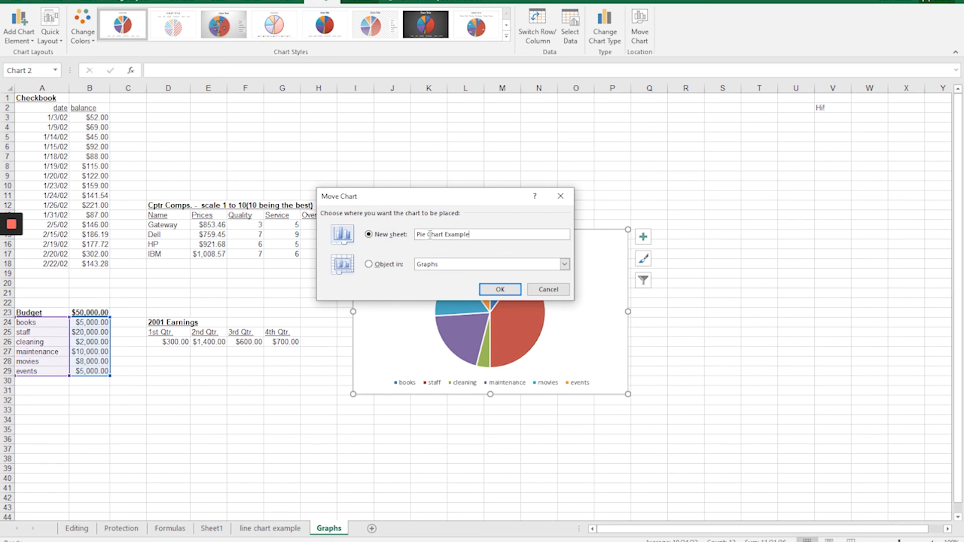
left_click(504, 289)
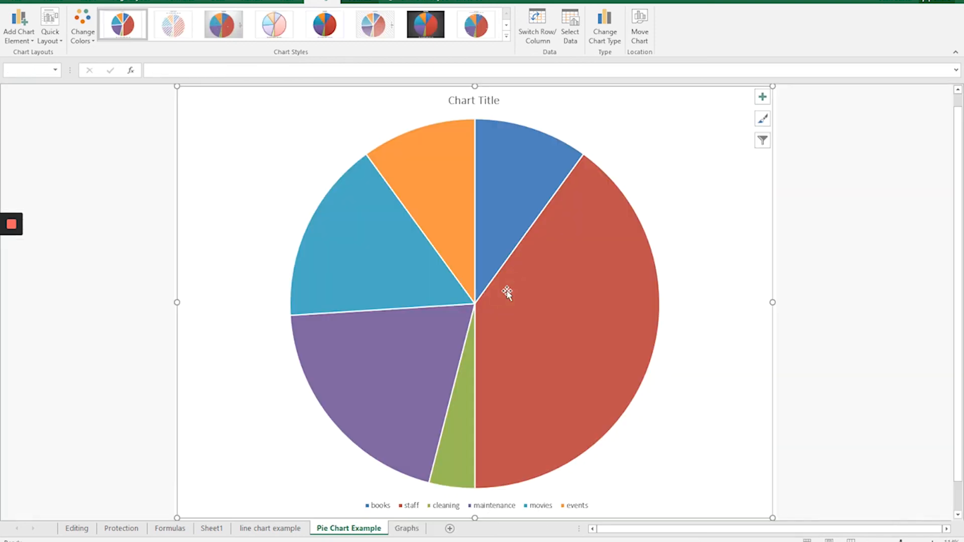
Replace the pie chart's placeholder title with "Budget" on a single line.
mouse_move(596, 413)
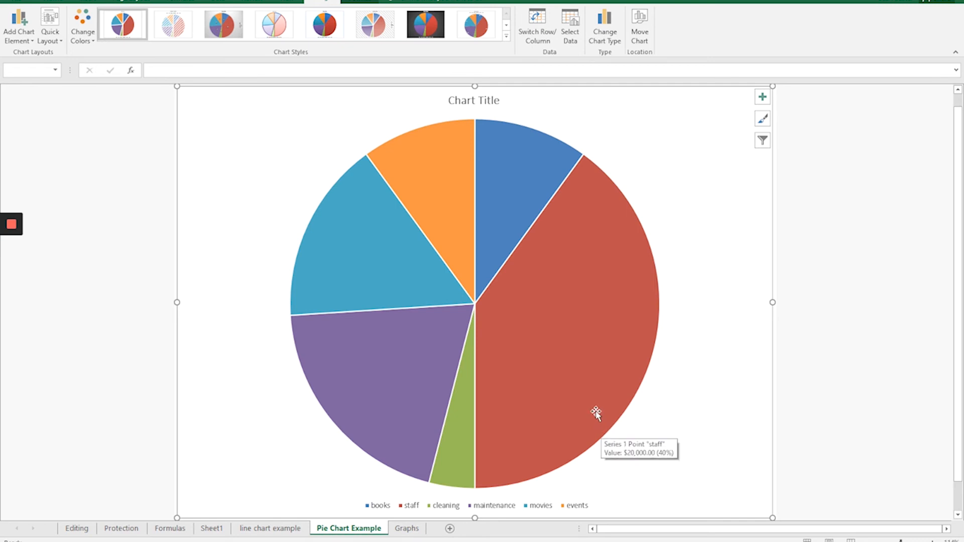
left_click(475, 101)
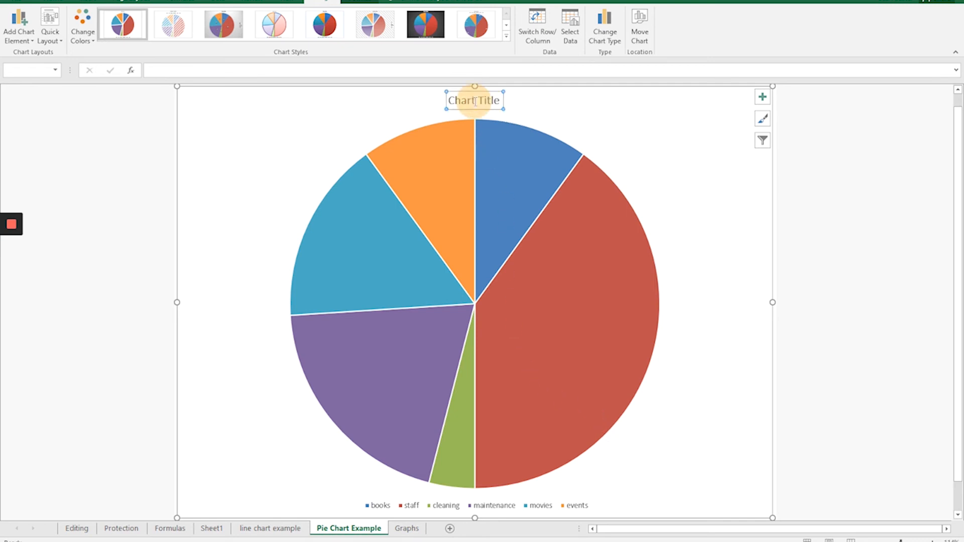
left_click_drag(500, 101, 448, 101)
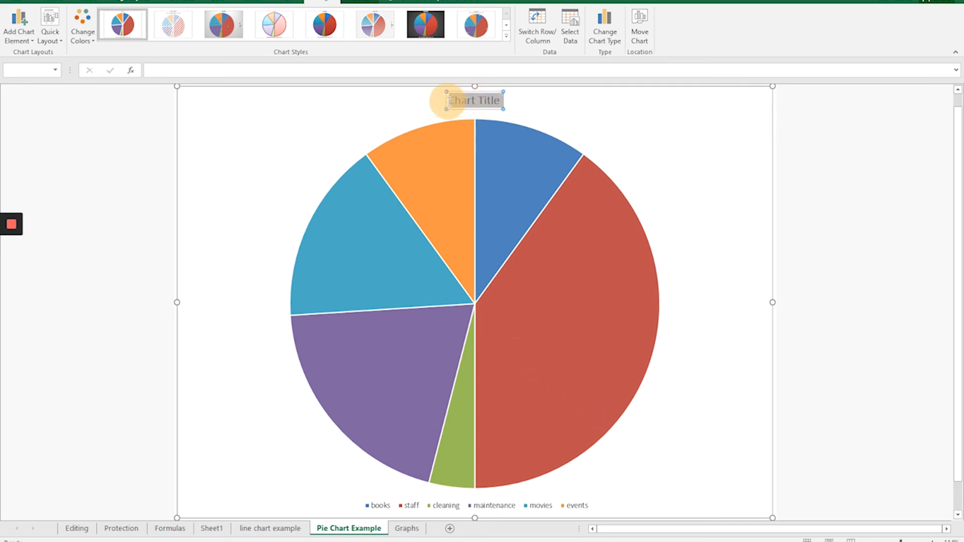
type("Budget")
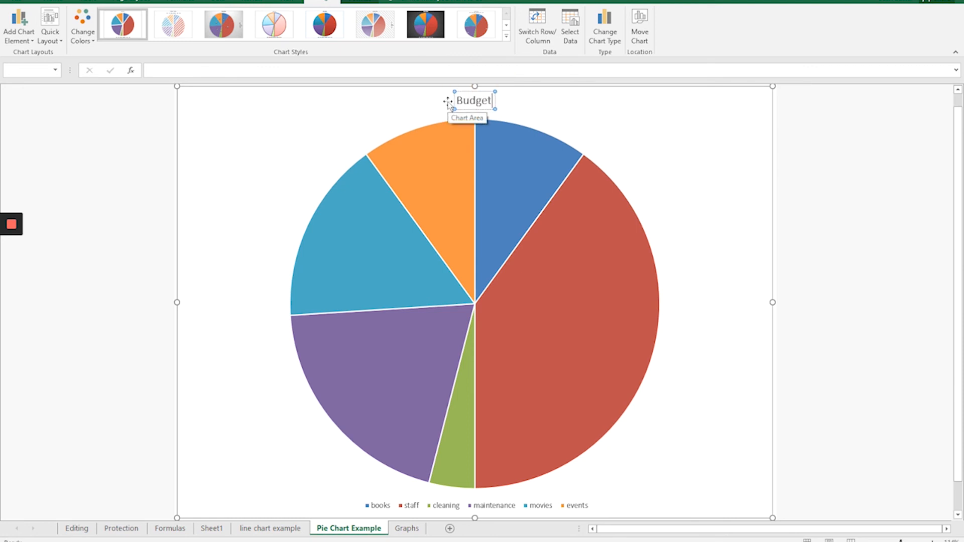
key("Return")
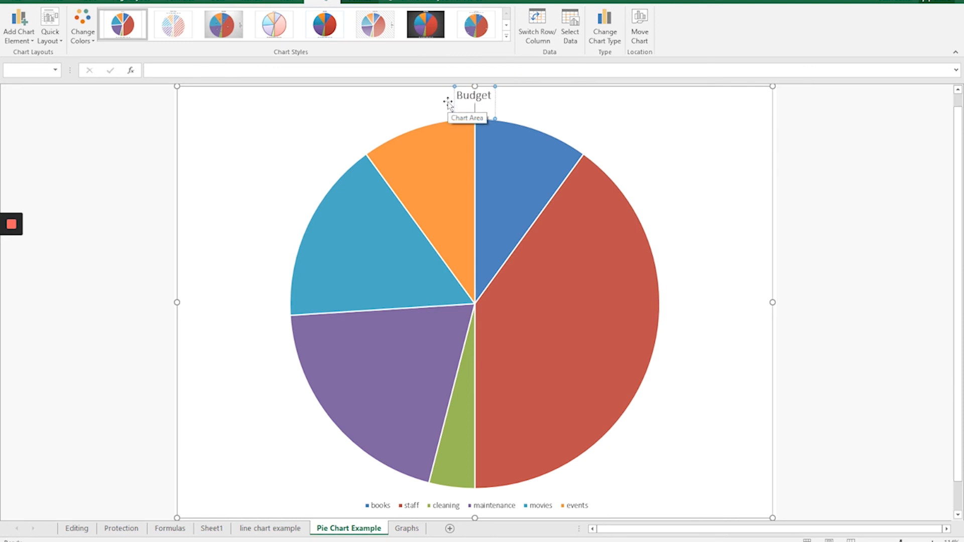
key("BackSpace")
left_click(581, 111)
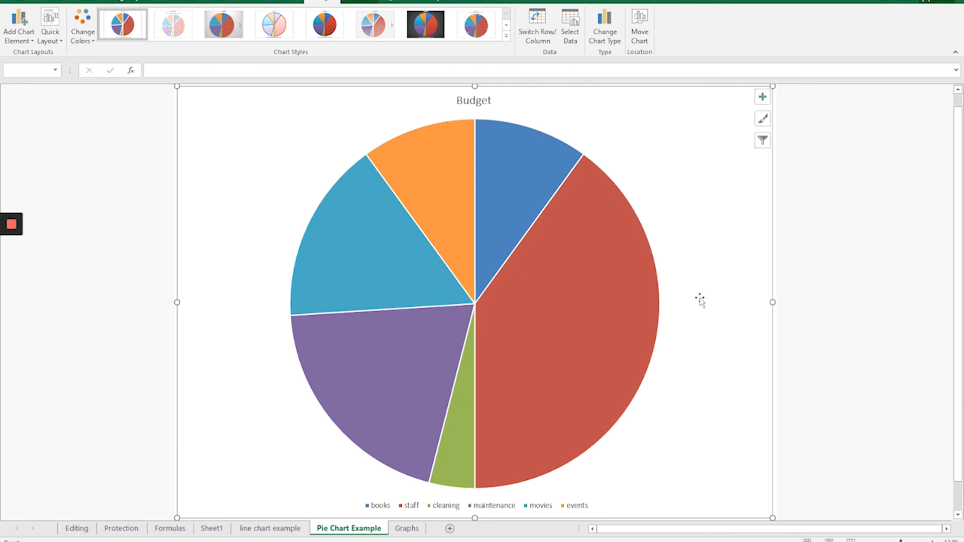
Open the data label placement options for the Budget pie chart.
left_click(21, 20)
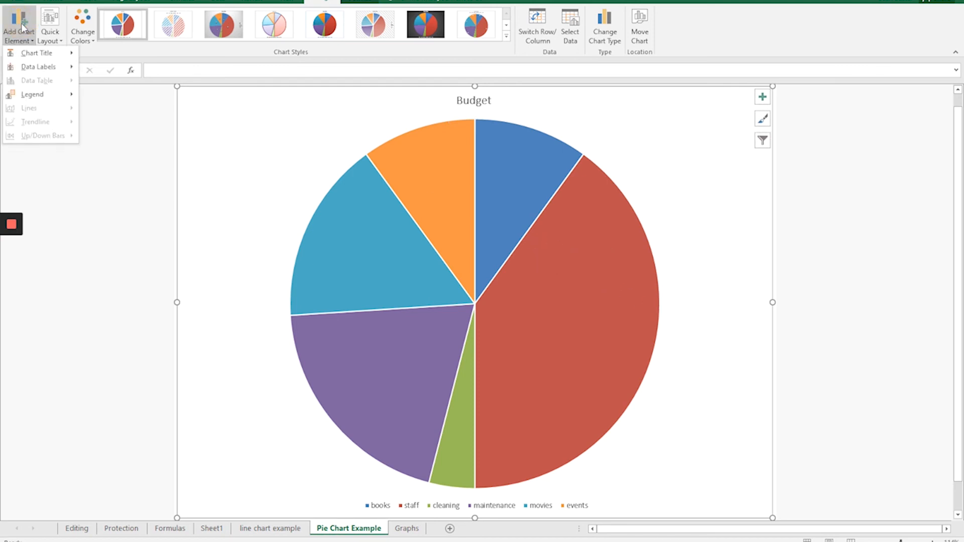
mouse_move(34, 69)
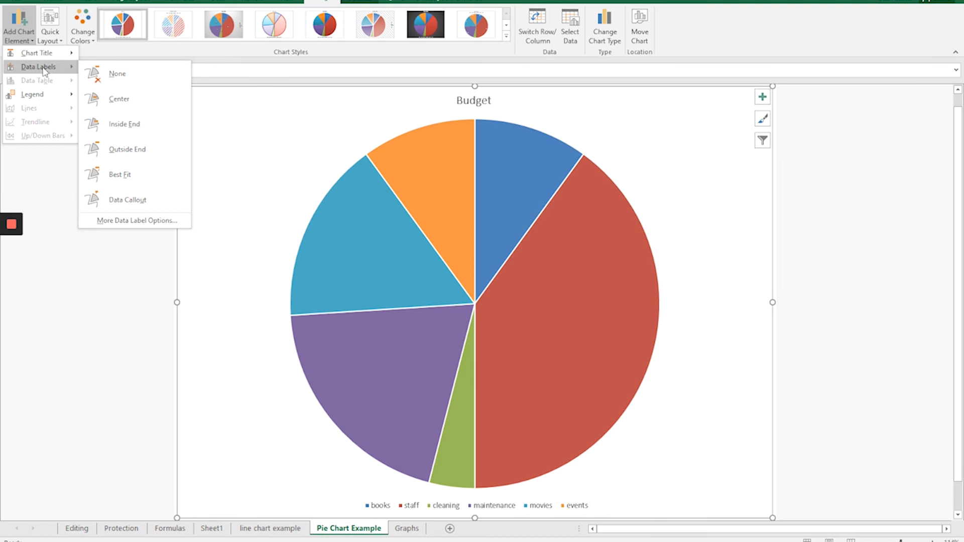
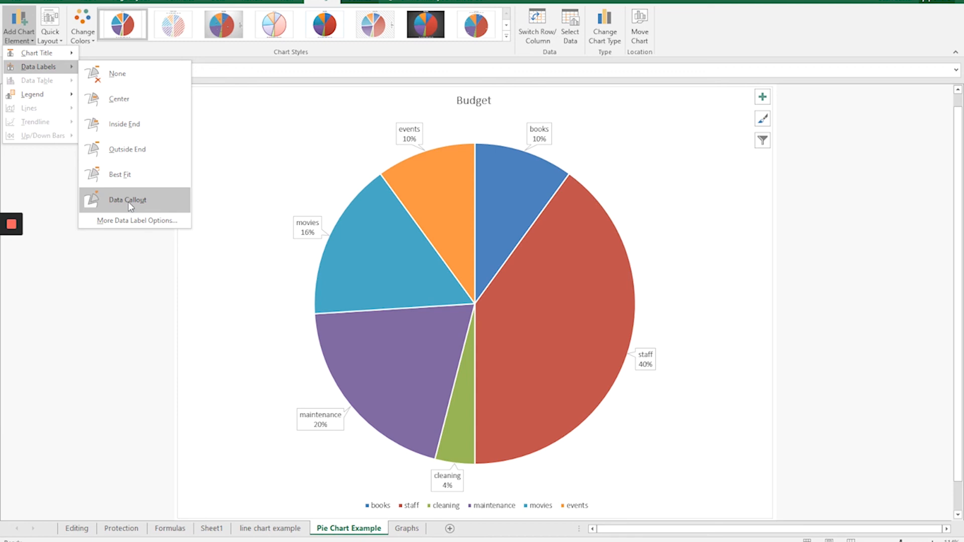
Place the Budget pie's data labels at Outside End and move the movies label farther out from its slice.
left_click(126, 156)
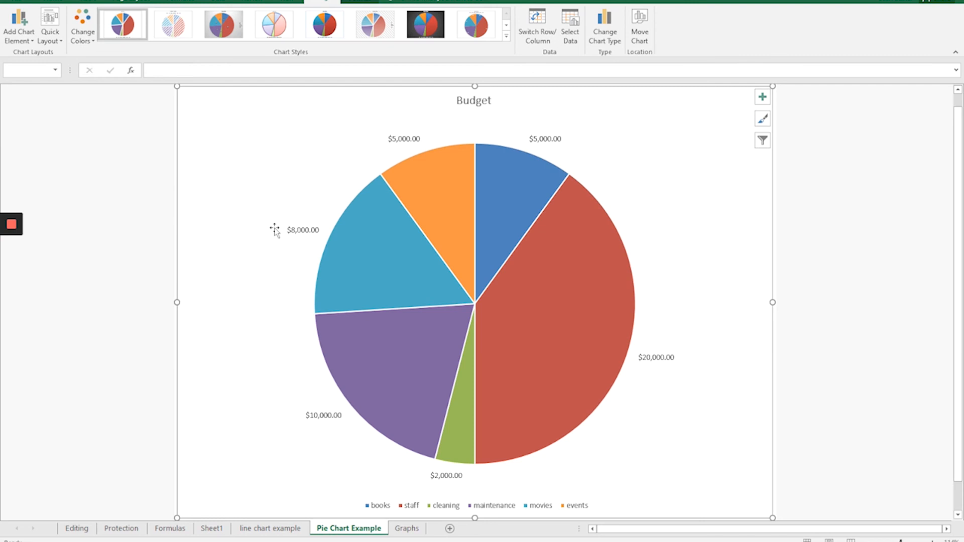
left_click(300, 230)
left_click(297, 243)
left_click(301, 230)
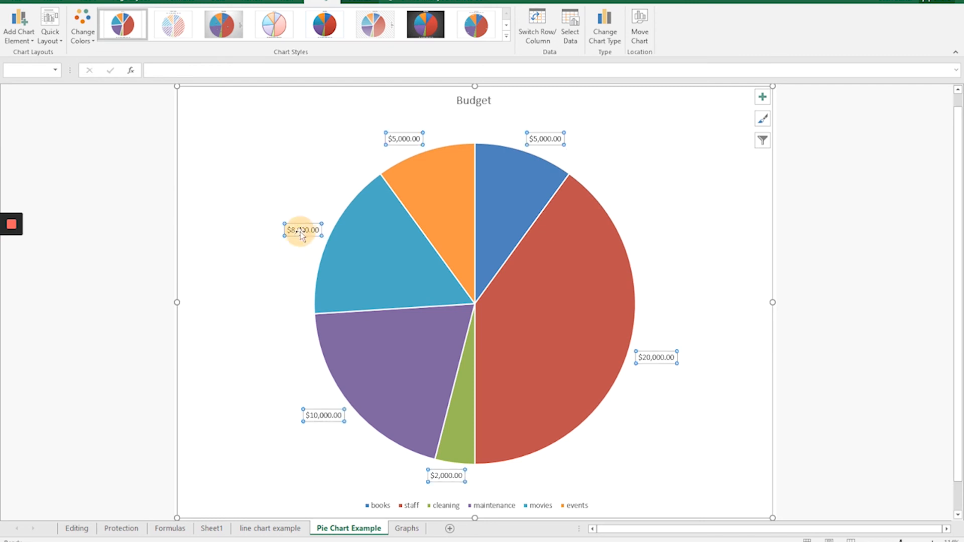
left_click(296, 230)
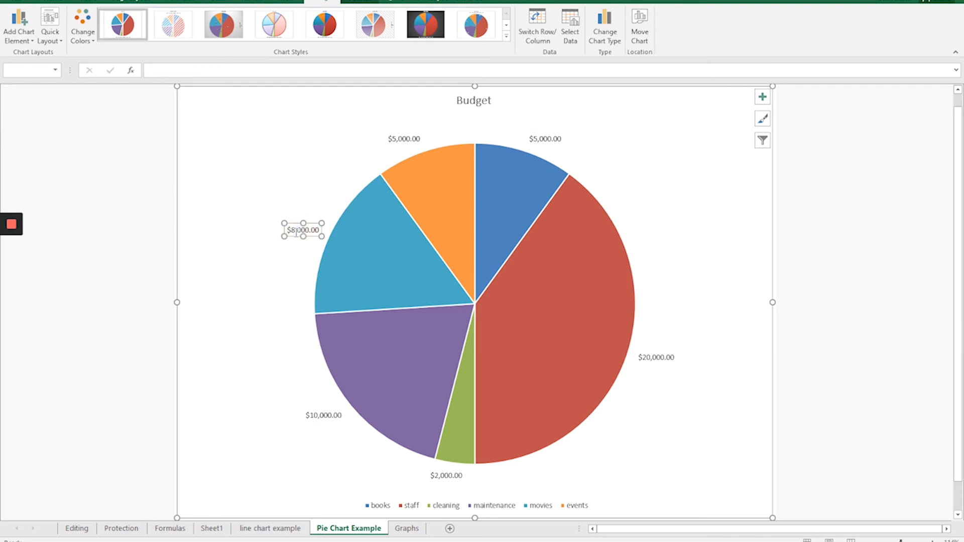
left_click(294, 225)
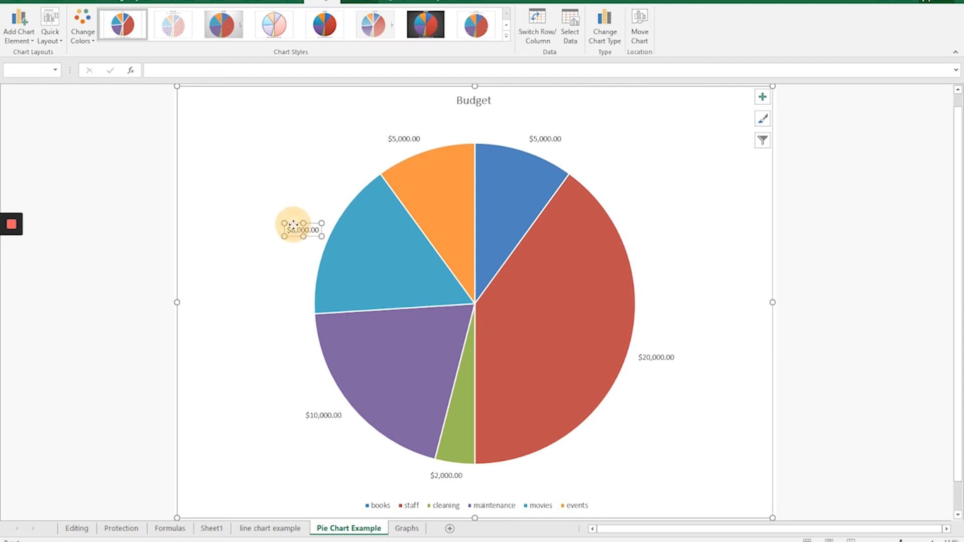
left_click_drag(294, 225, 270, 230)
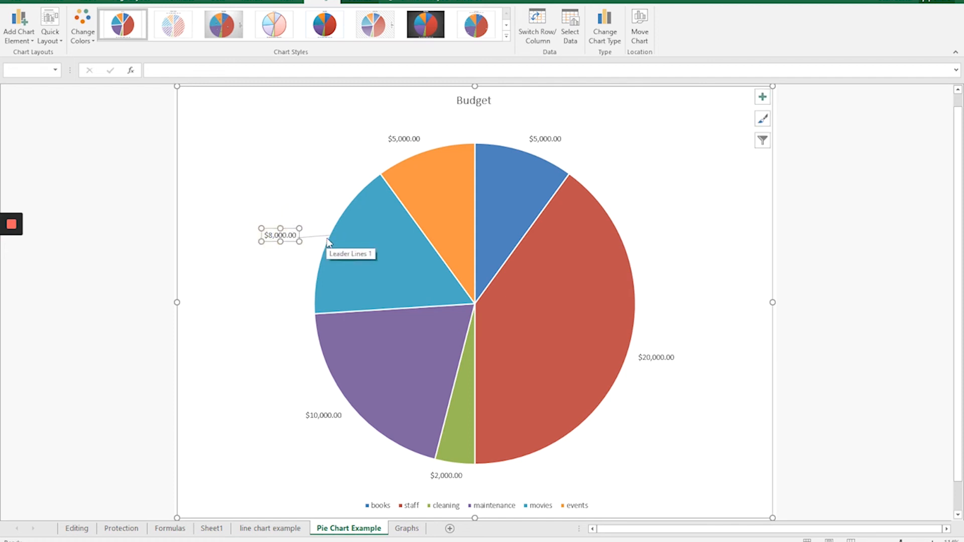
Move only the events data label up and away from its slice.
left_click(406, 140)
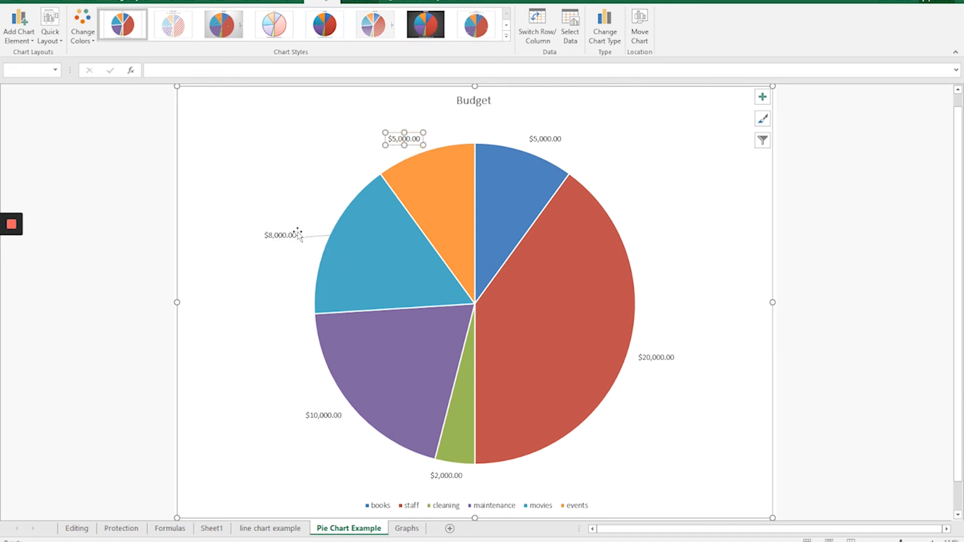
left_click(278, 236)
left_click(247, 317)
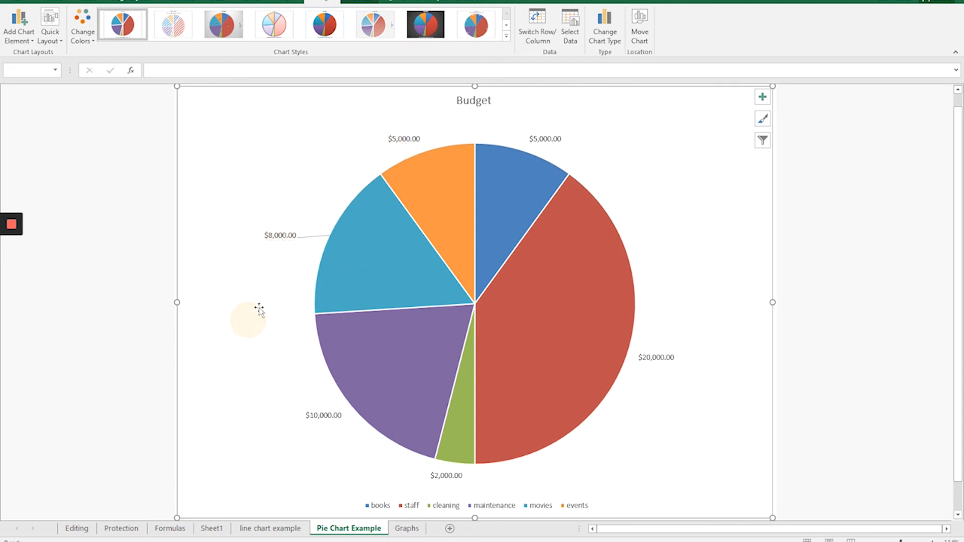
left_click(281, 236)
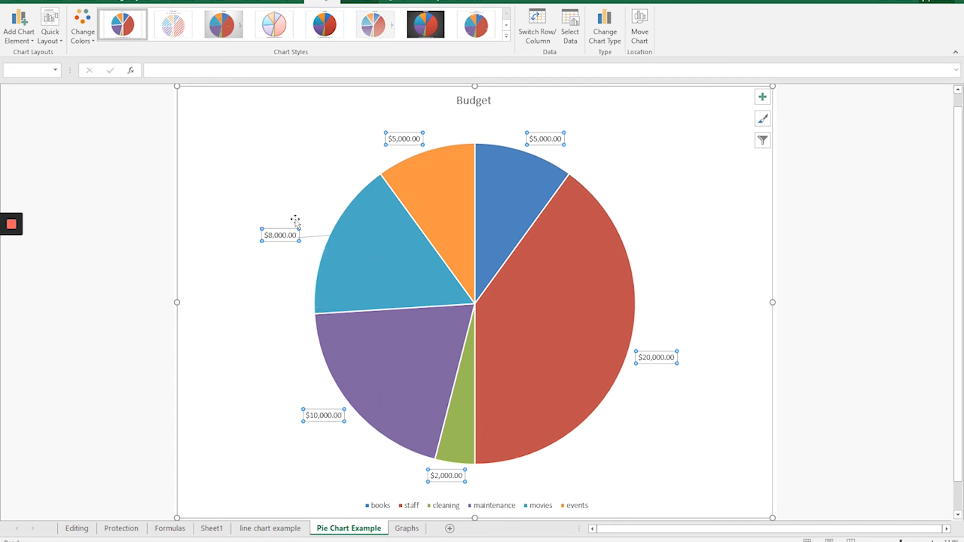
left_click(401, 139)
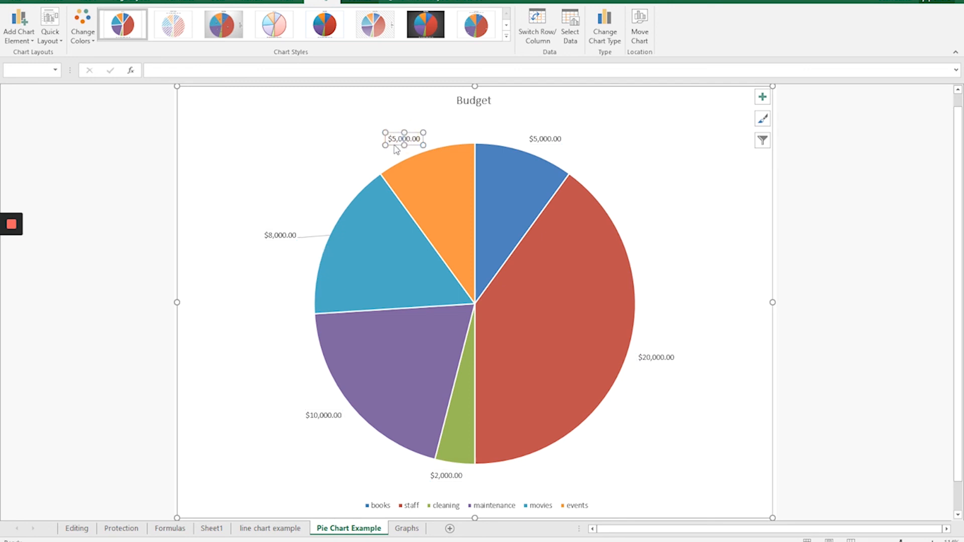
left_click(397, 146)
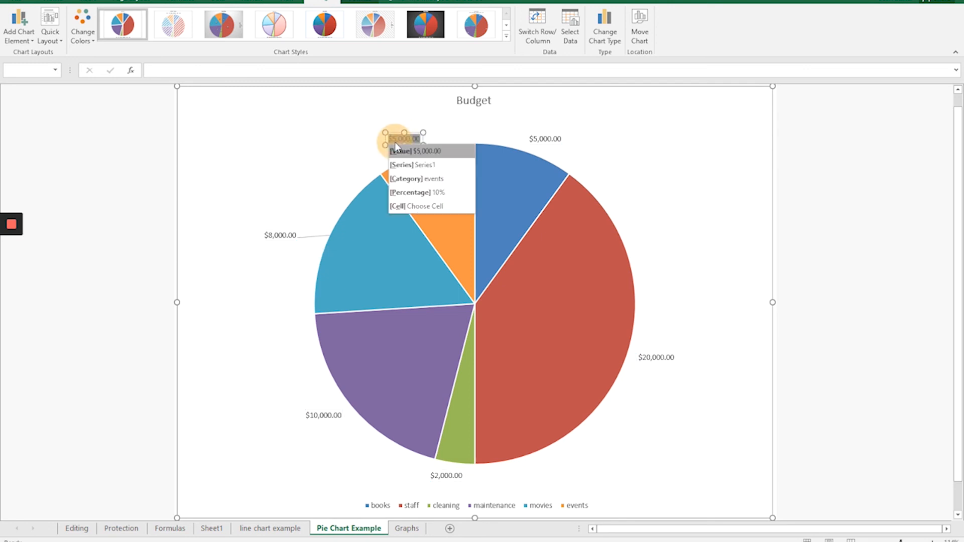
left_click(395, 139)
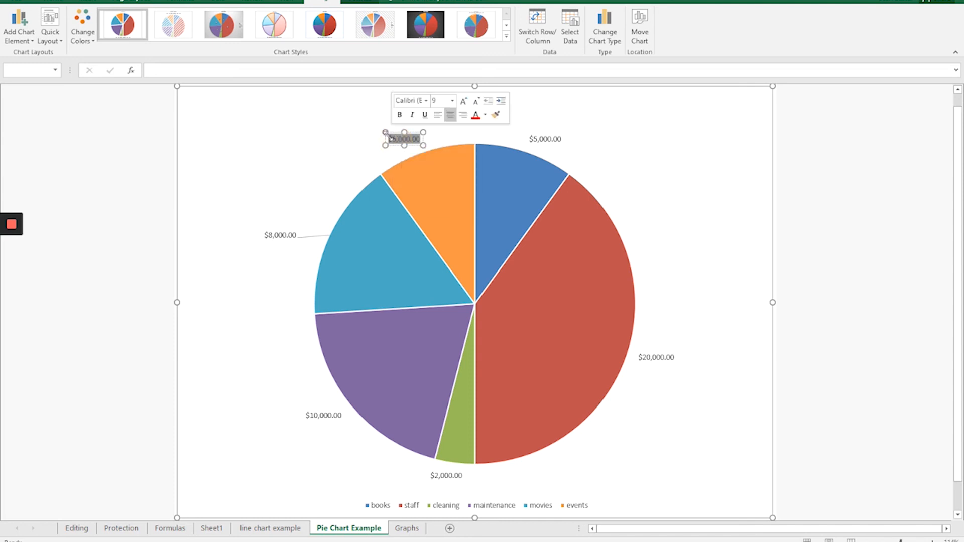
left_click_drag(386, 138, 364, 124)
Move the books, staff, cleaning and maintenance data labels one by one farther away from their slices.
left_click(540, 139)
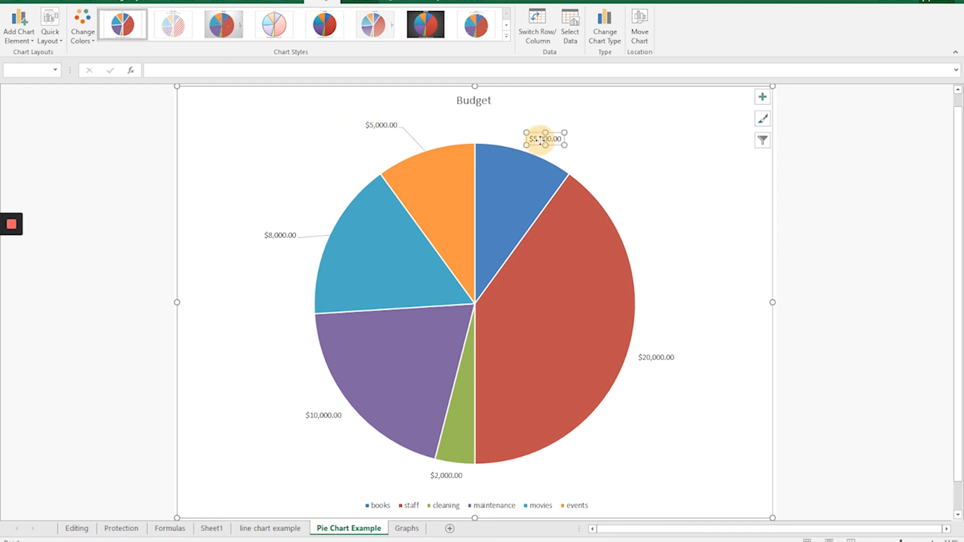
left_click_drag(541, 139, 592, 140)
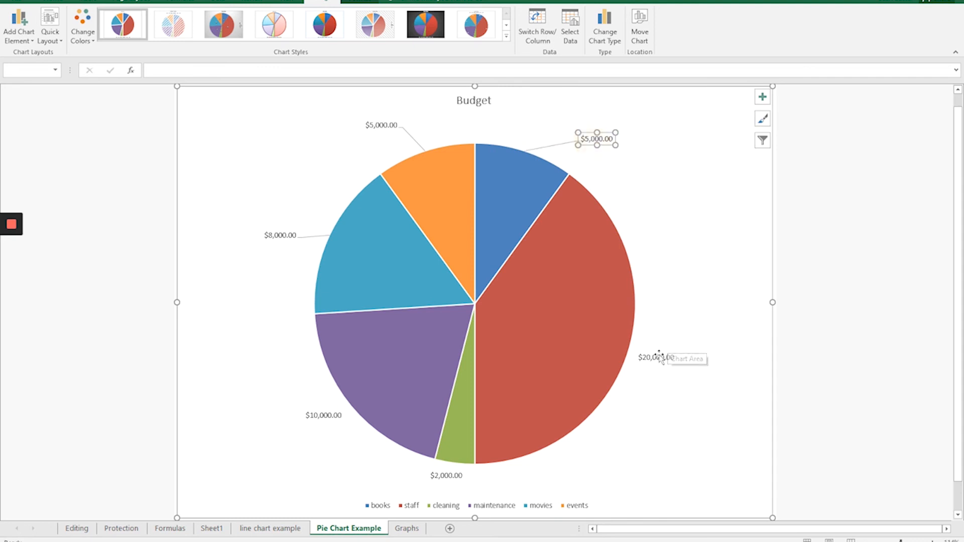
left_click_drag(660, 358, 679, 329)
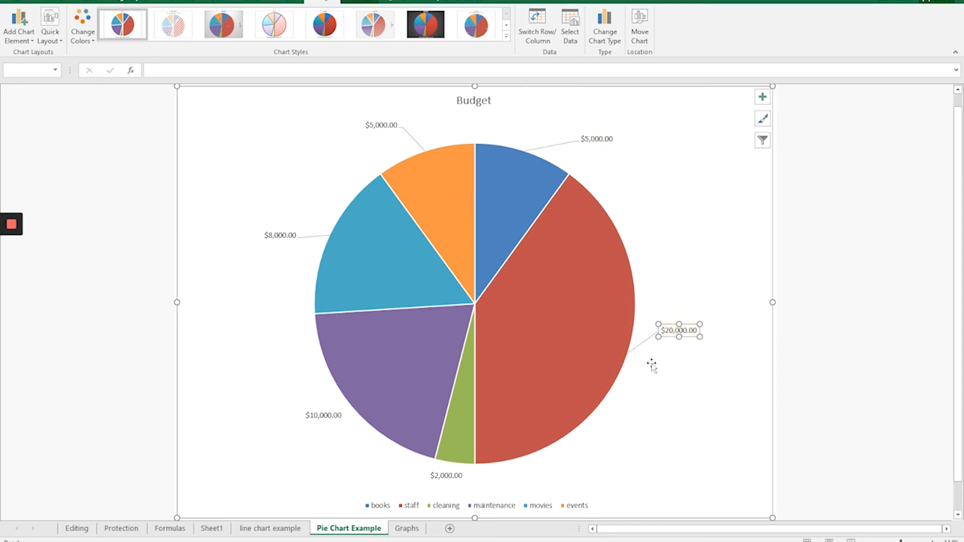
left_click(448, 474)
left_click_drag(448, 474, 463, 481)
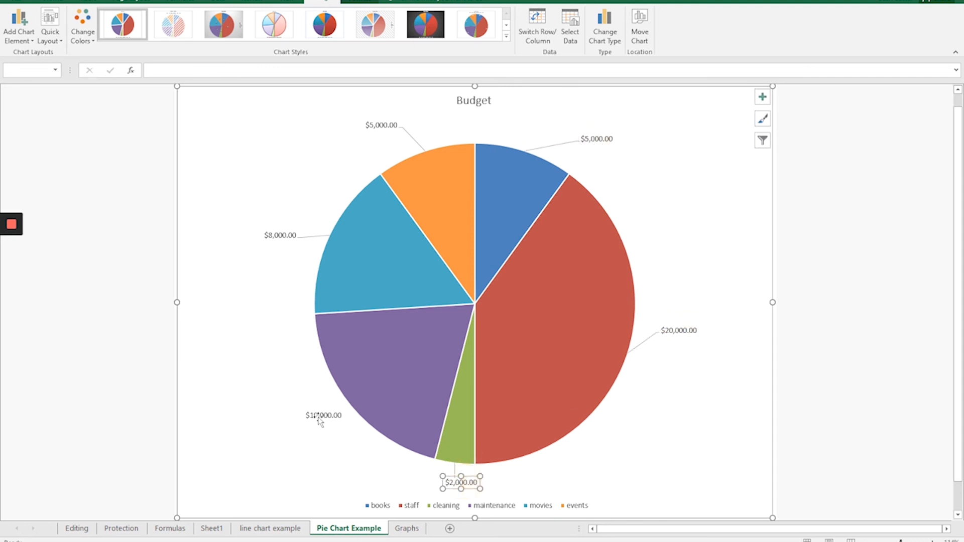
left_click_drag(327, 424, 305, 441)
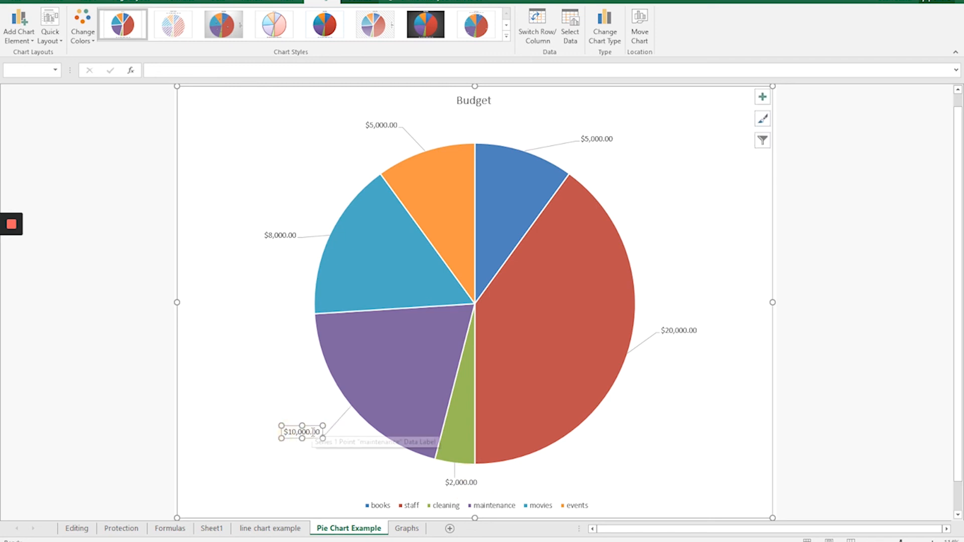
Set the maintenance slice's data label to contain Percentage instead of Value.
double_click(310, 436)
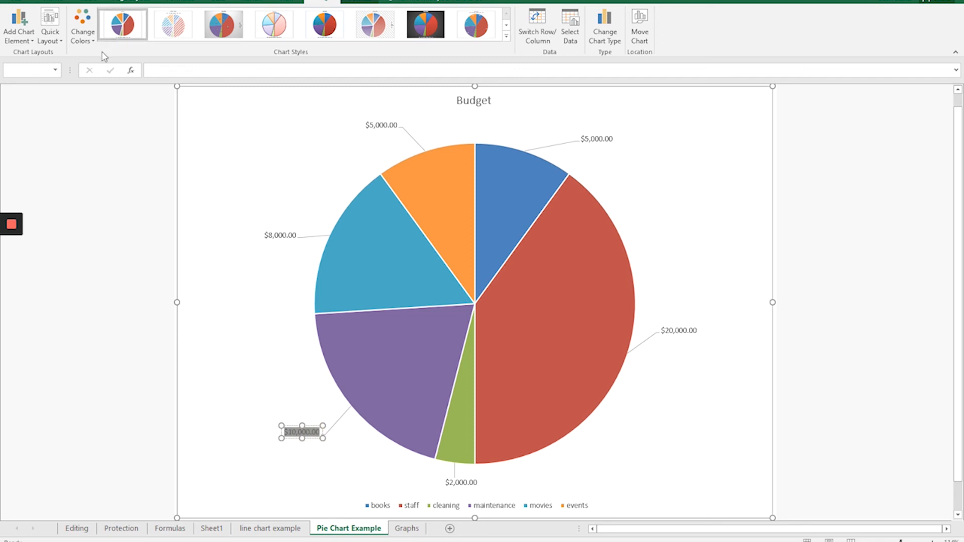
left_click(29, 41)
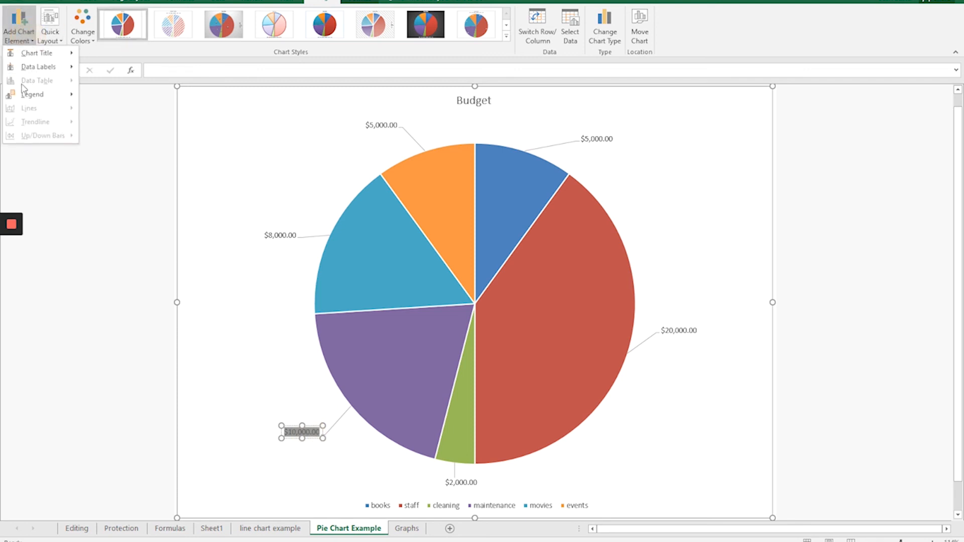
mouse_move(28, 94)
mouse_move(42, 68)
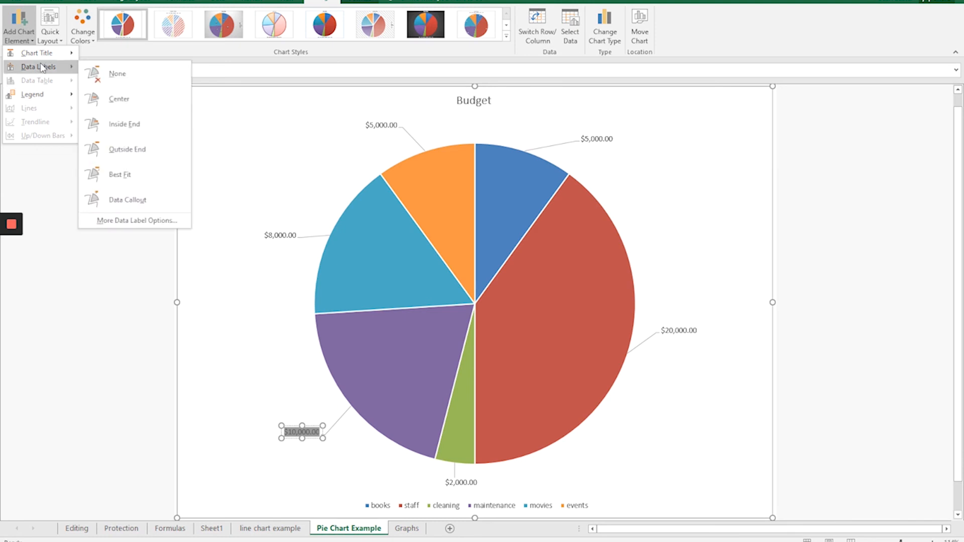
left_click(147, 224)
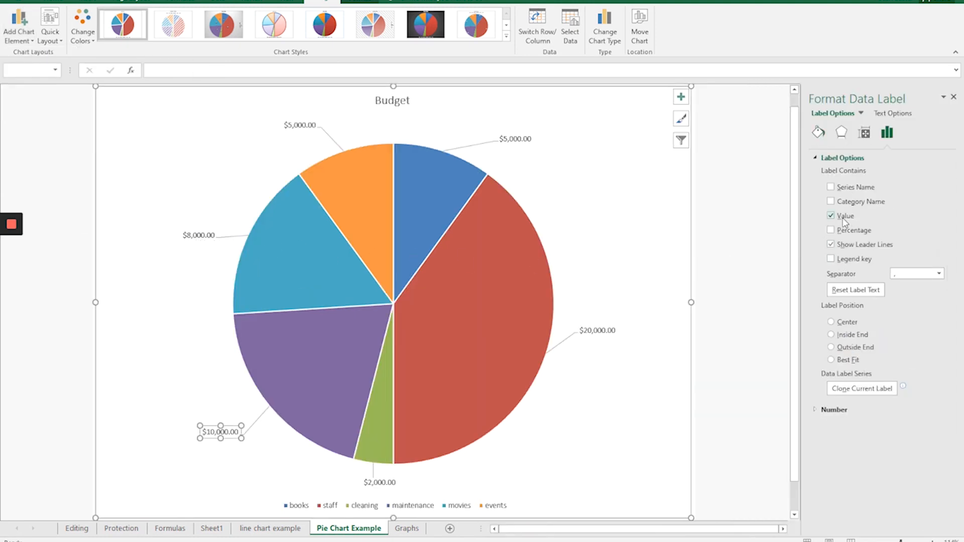
left_click(831, 231)
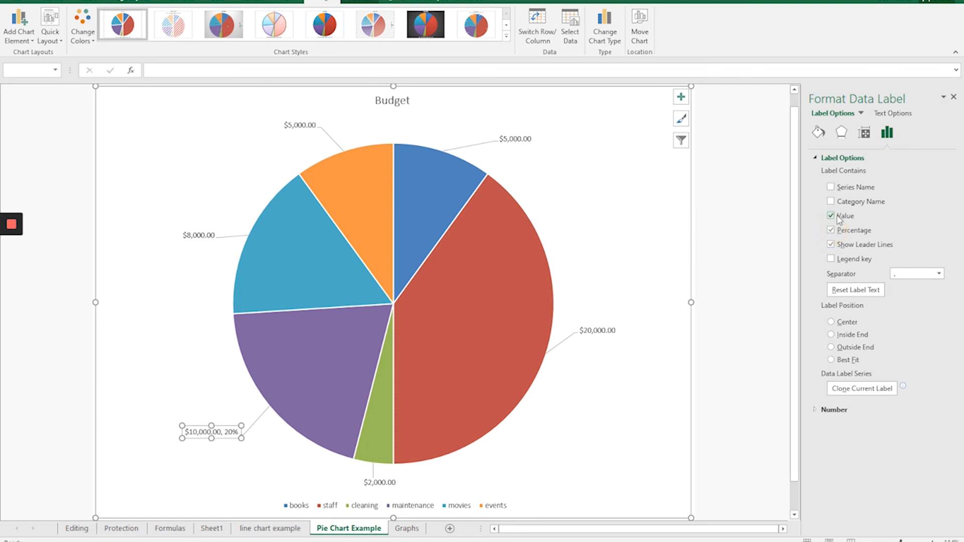
left_click(844, 216)
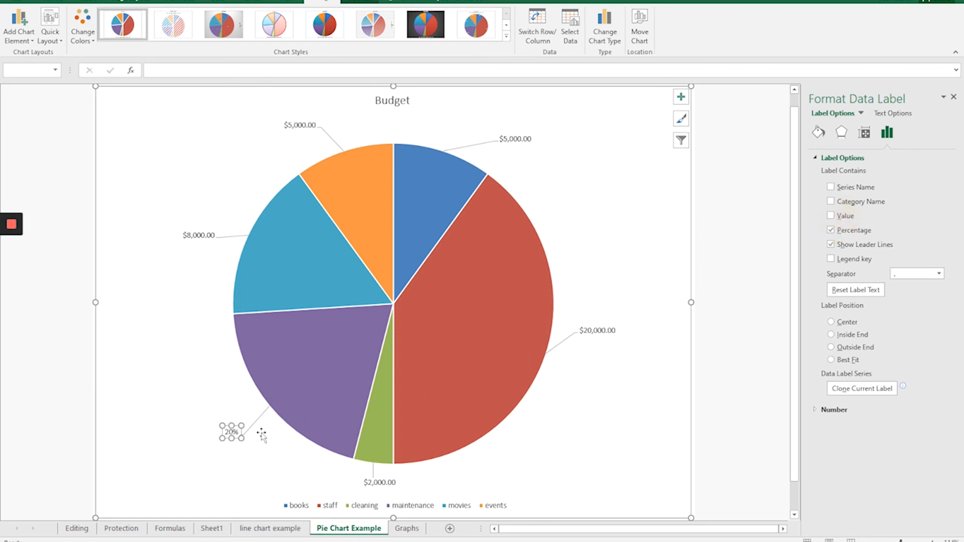
Delete the maintenance slice's data label and close the formatting pane.
key("Escape")
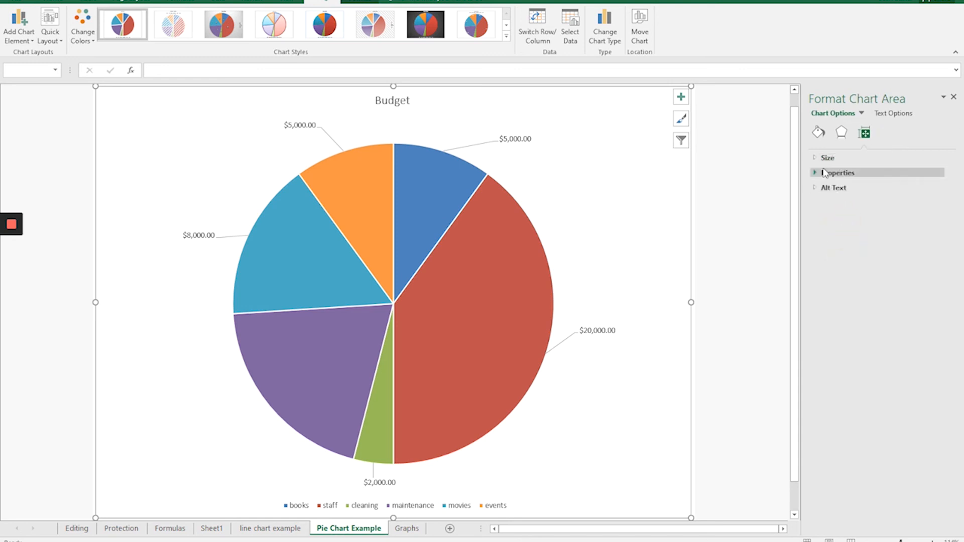
left_click(953, 98)
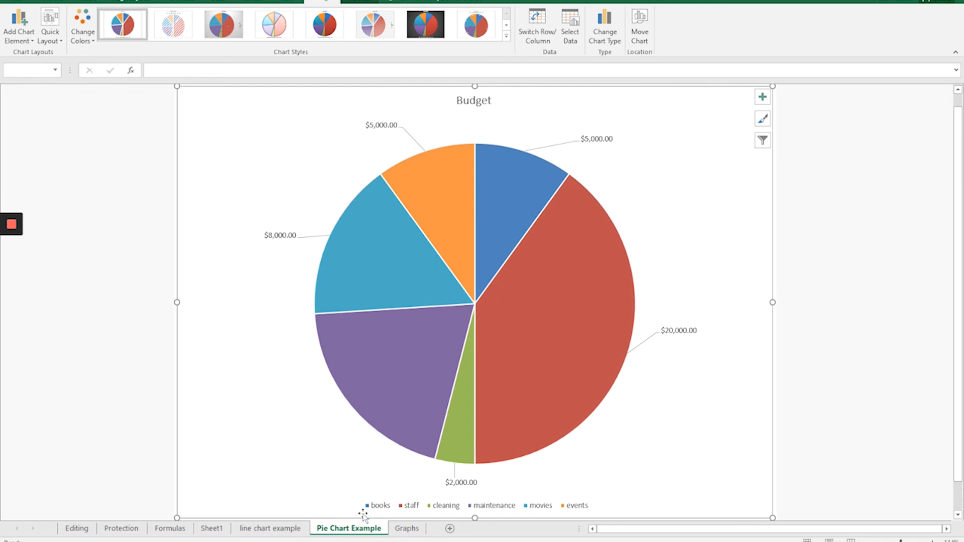
Insert the recommended Clustered Column chart from the Cptr Comps. table in D13:H17 on the Graphs sheet.
left_click(406, 529)
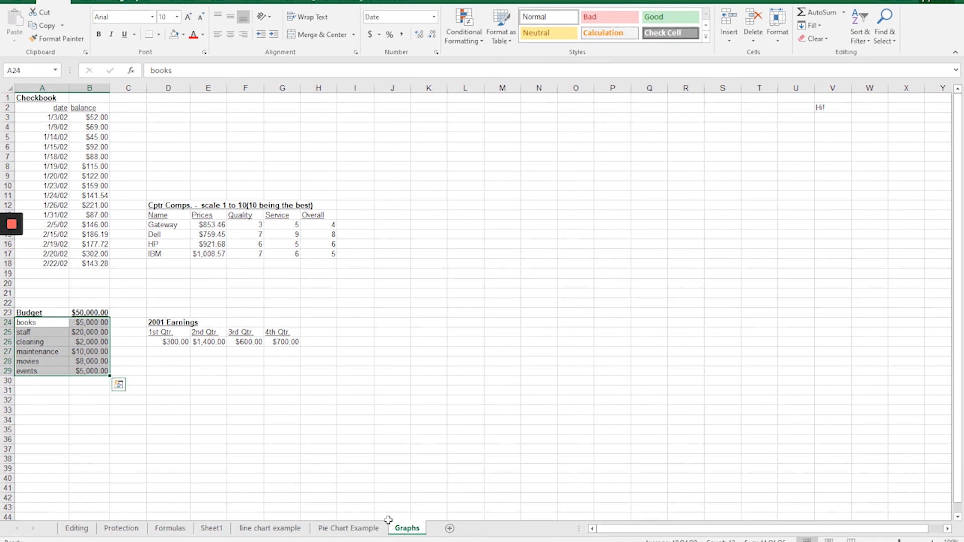
left_click(181, 252)
left_click_drag(181, 252, 321, 216)
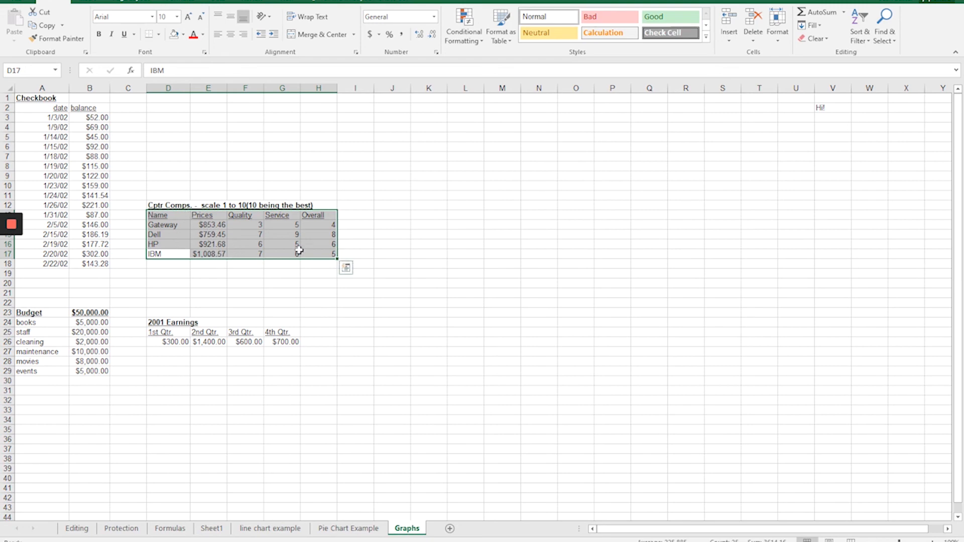
left_click(85, 3)
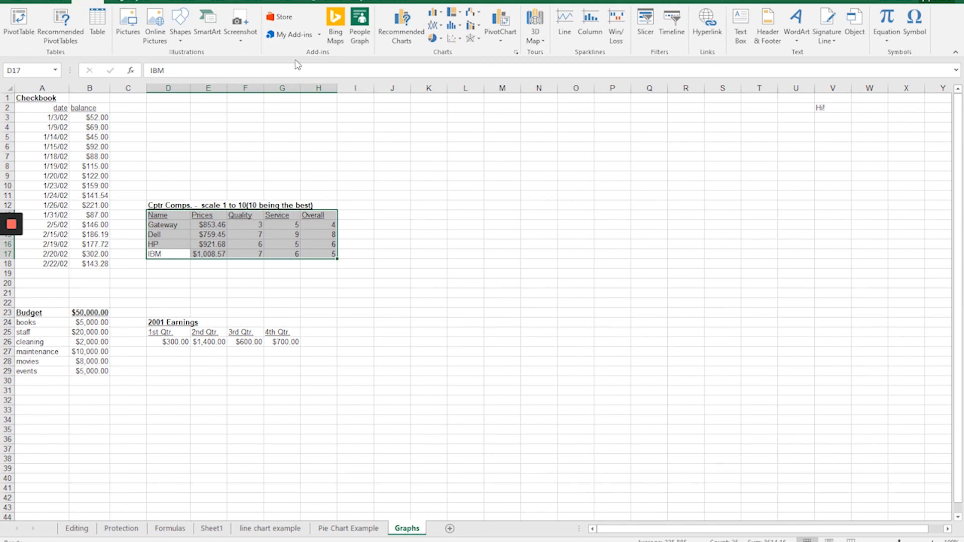
left_click(516, 52)
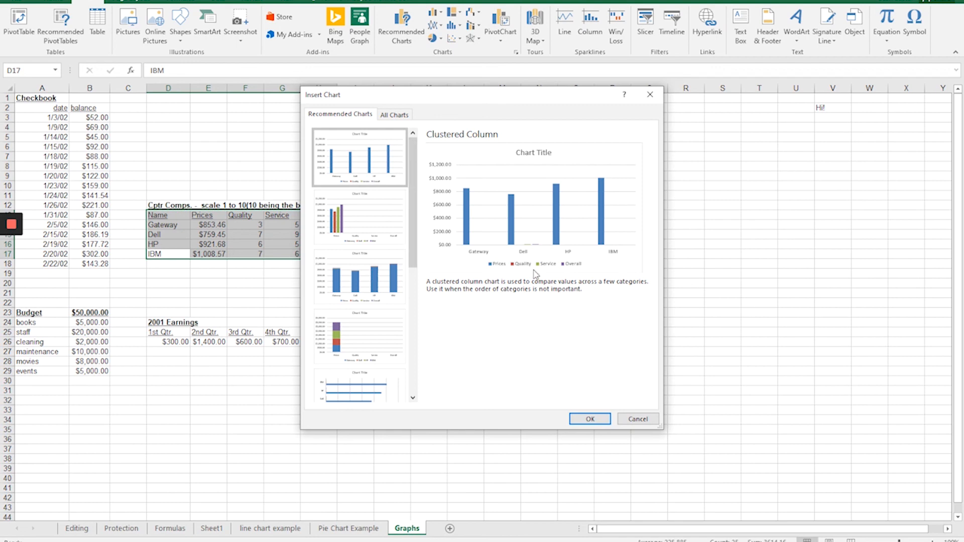
left_click(589, 419)
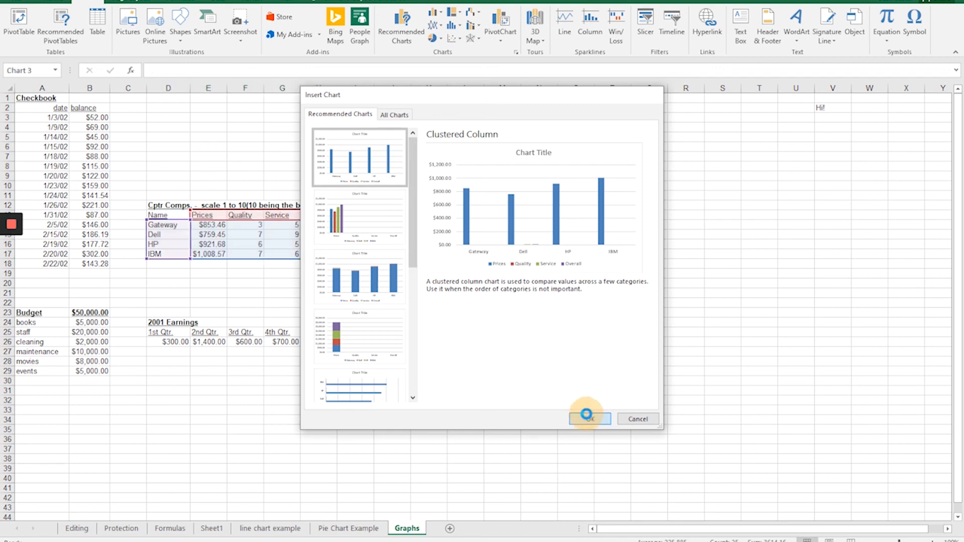
Move the clustered column chart to a new sheet named "Bar Chart Example".
left_click(639, 30)
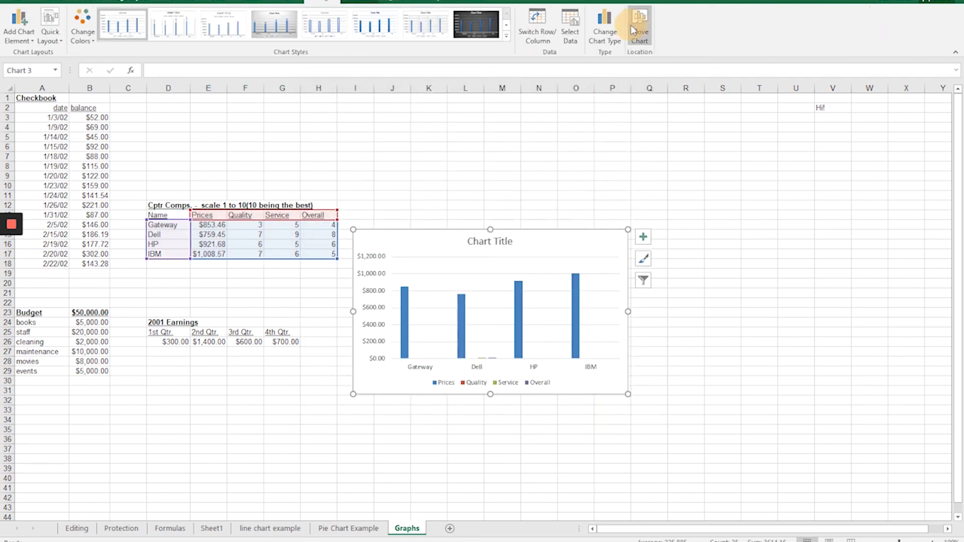
left_click(391, 235)
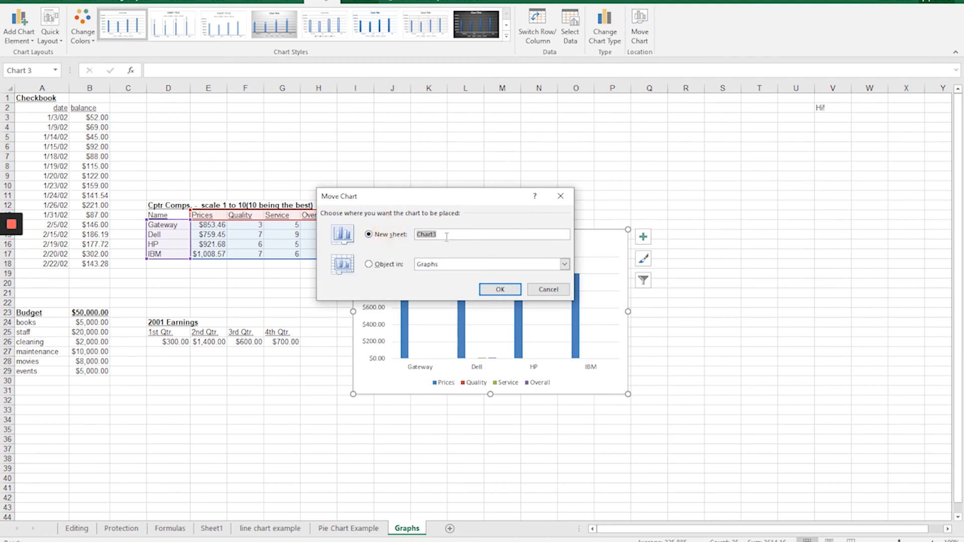
type("Bar Chart Example")
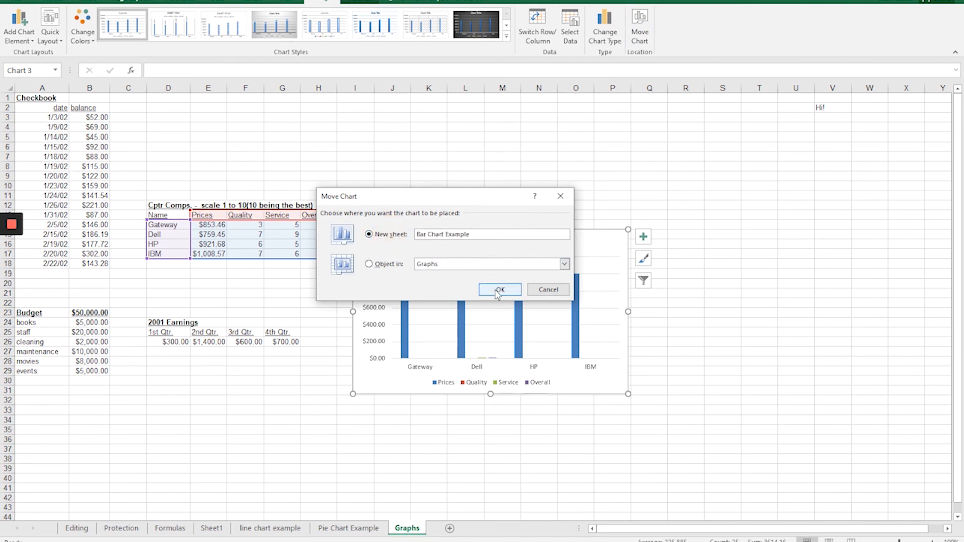
left_click(500, 289)
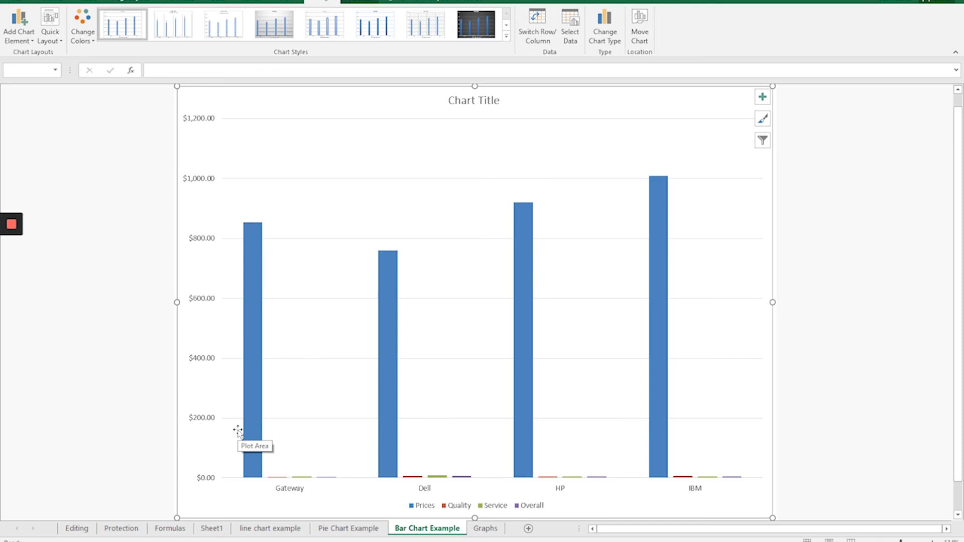
Review the Cptr Comps. source data on the Graphs sheet and return to the Bar Chart Example sheet.
left_click(484, 528)
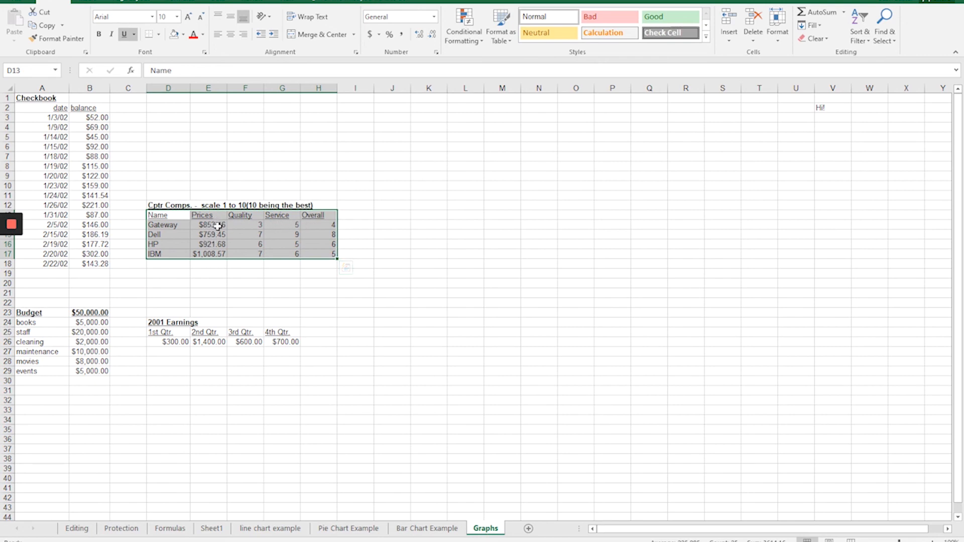
left_click(429, 528)
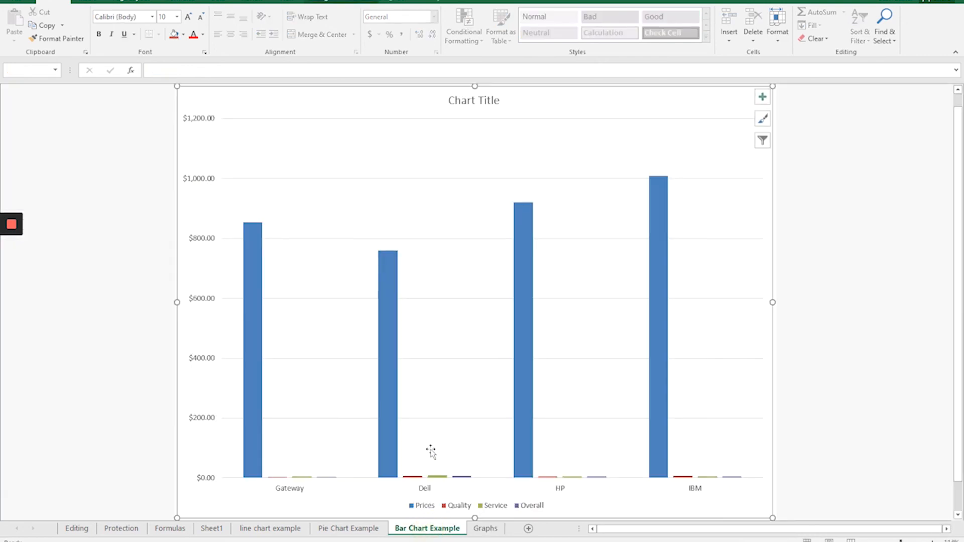
Plot the Prices series on the secondary axis and set its gap width to 341%.
left_click(386, 408)
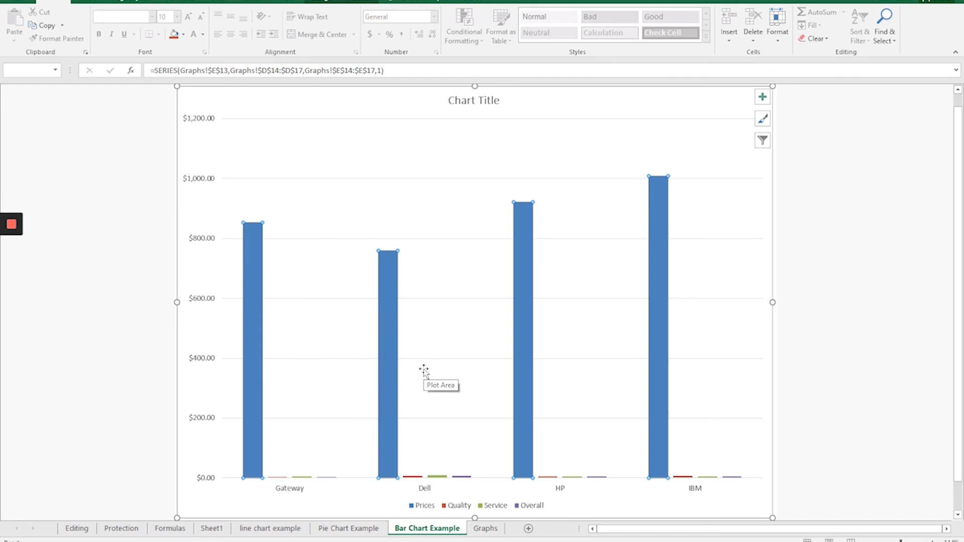
right_click(389, 331)
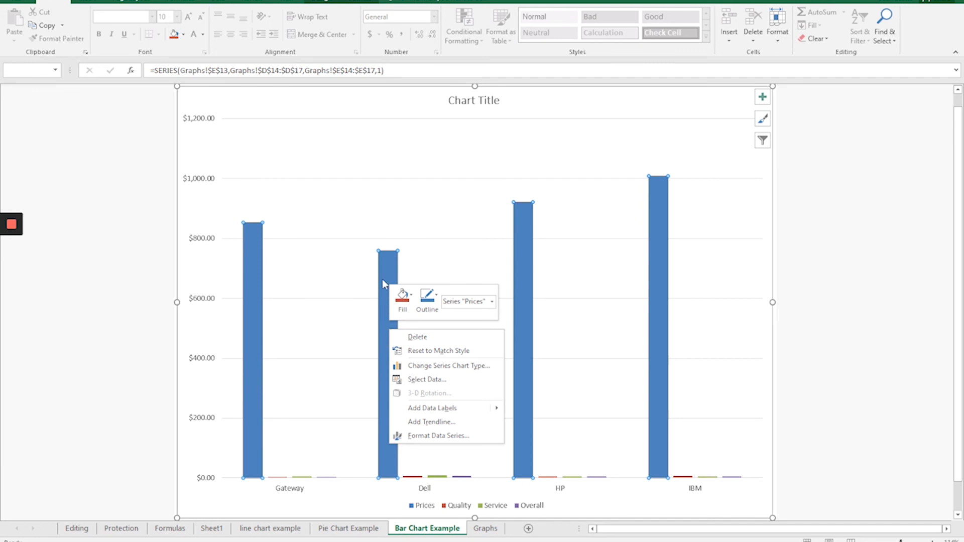
left_click(429, 436)
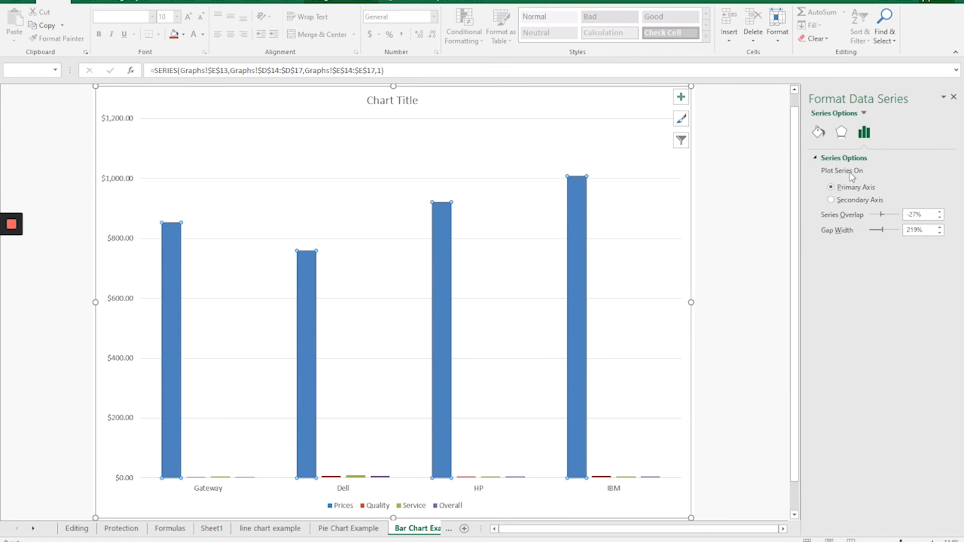
left_click(847, 201)
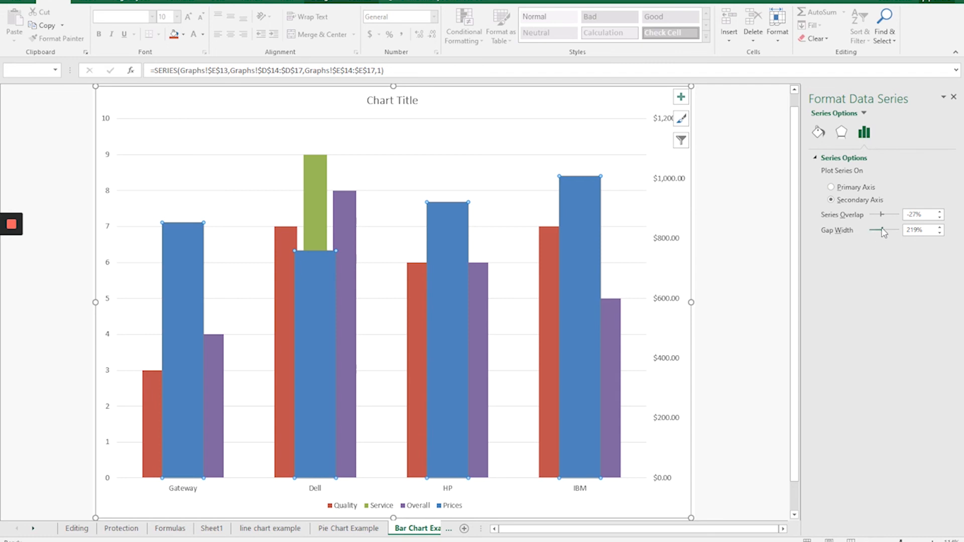
left_click_drag(882, 229, 889, 229)
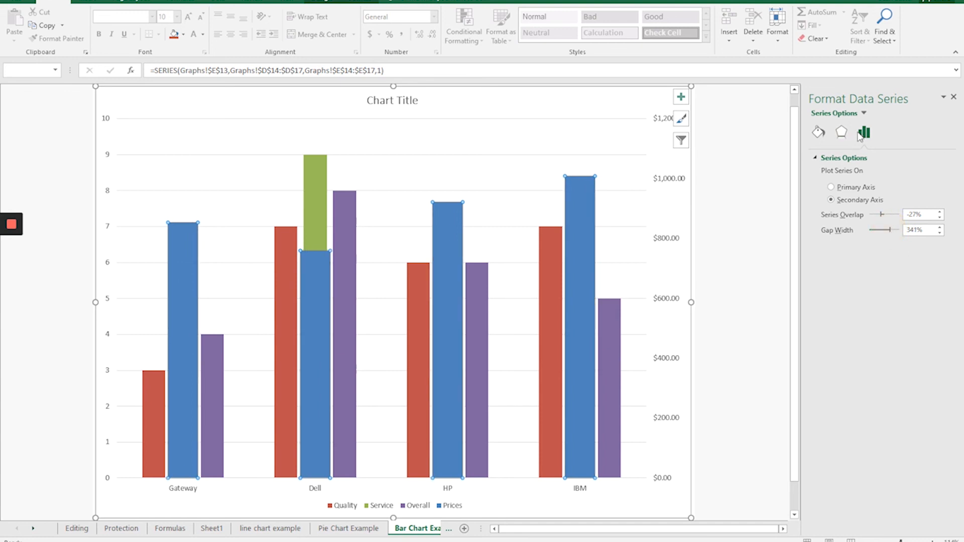
Give the Prices series no fill and a solid red border with 9% transparency, and close the formatting pane.
left_click(818, 134)
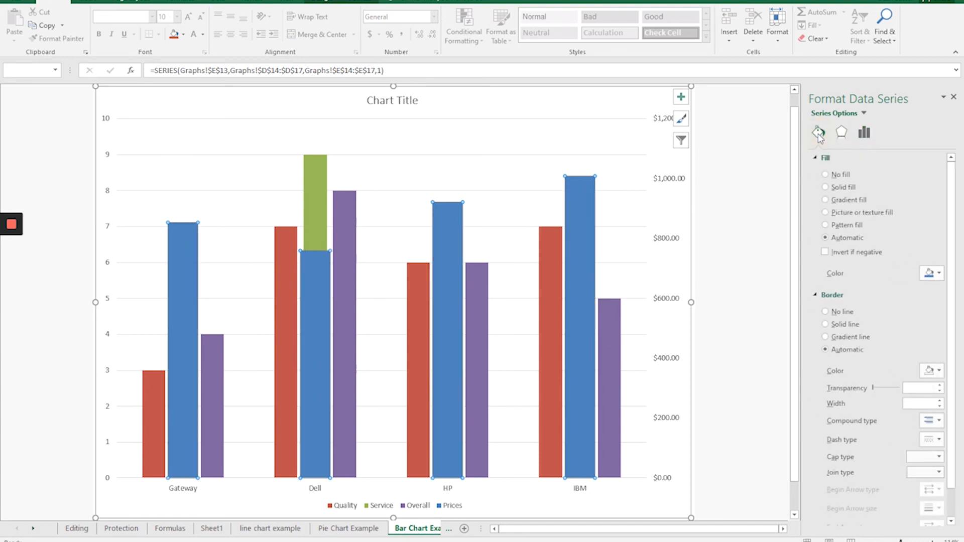
left_click(836, 176)
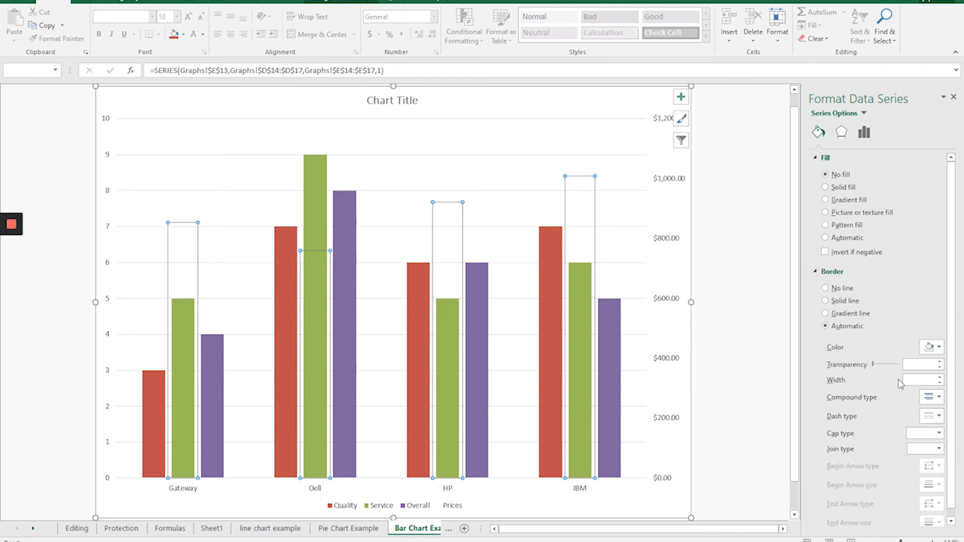
left_click(932, 347)
left_click(897, 398)
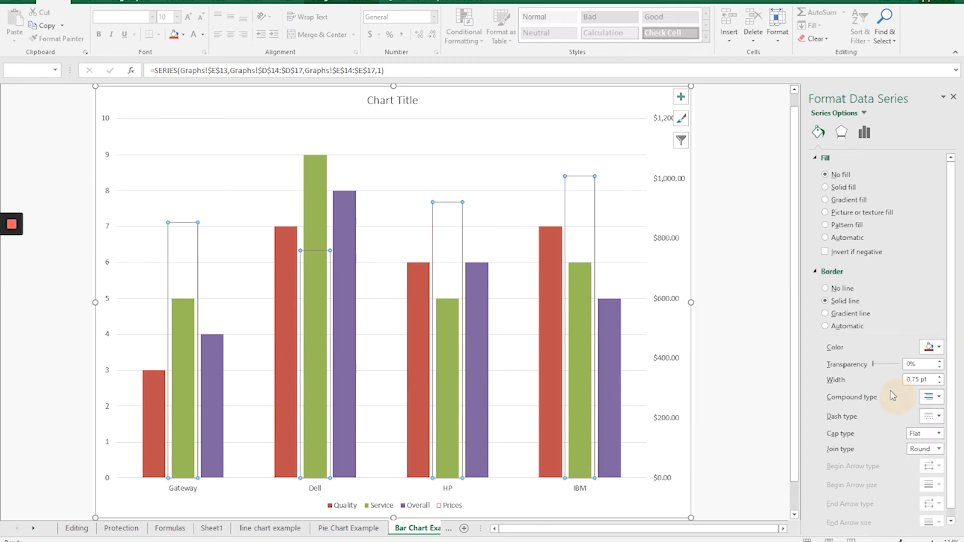
left_click(940, 365)
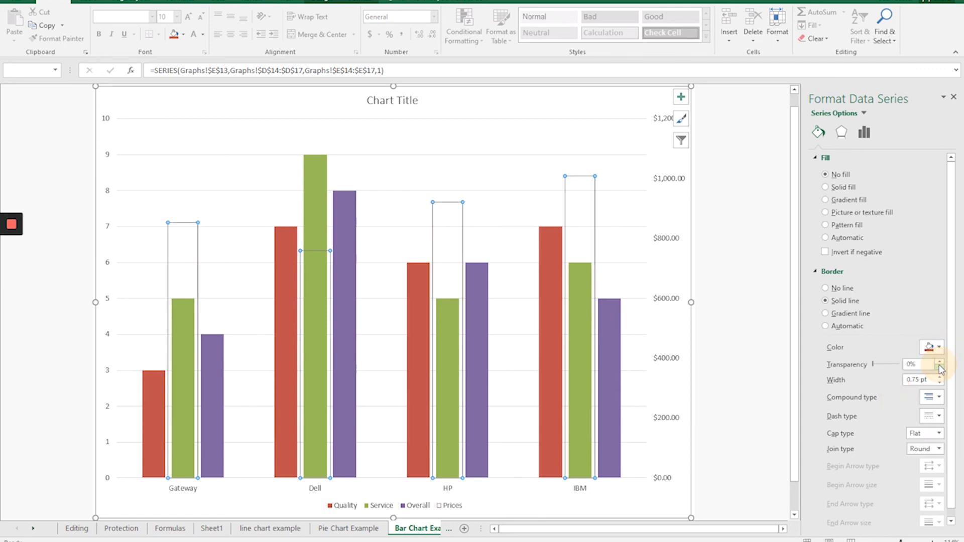
left_click(939, 365)
left_click(940, 365)
left_click(939, 365)
left_click(939, 363)
left_click(940, 363)
left_click(940, 362)
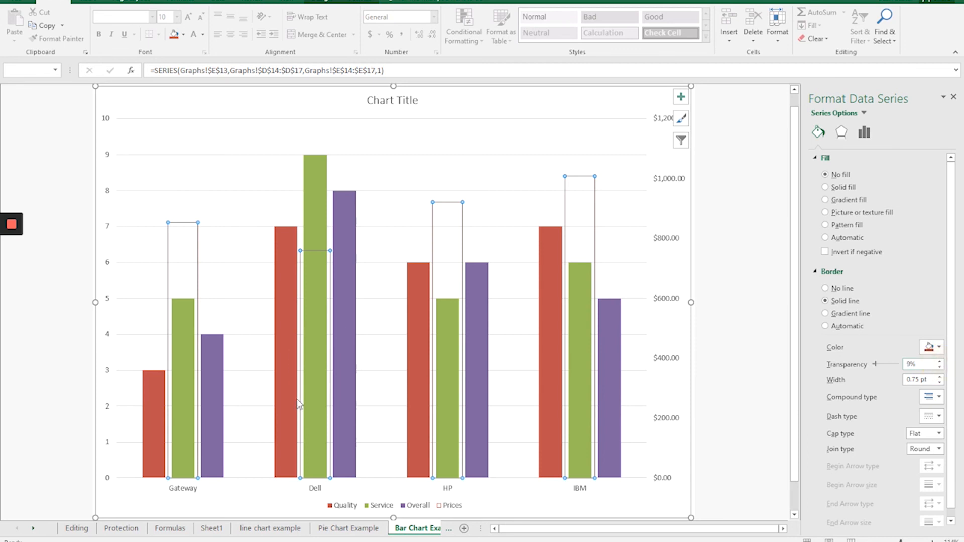
mouse_move(318, 362)
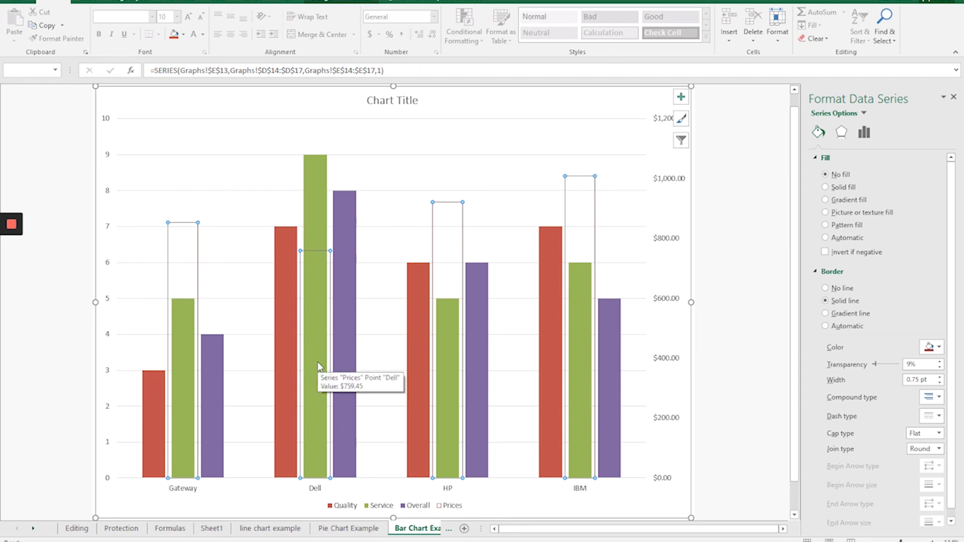
mouse_move(212, 381)
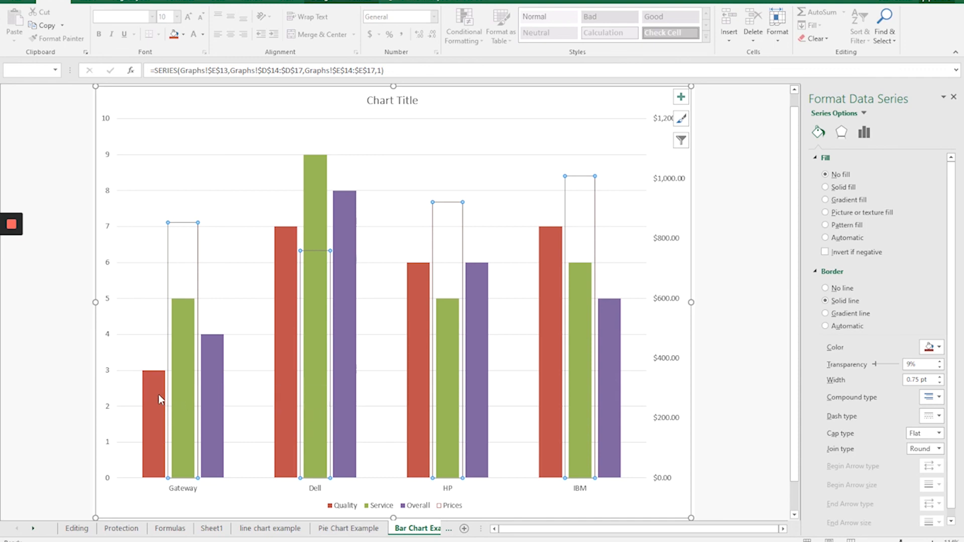
mouse_move(159, 400)
mouse_move(589, 373)
left_click(954, 99)
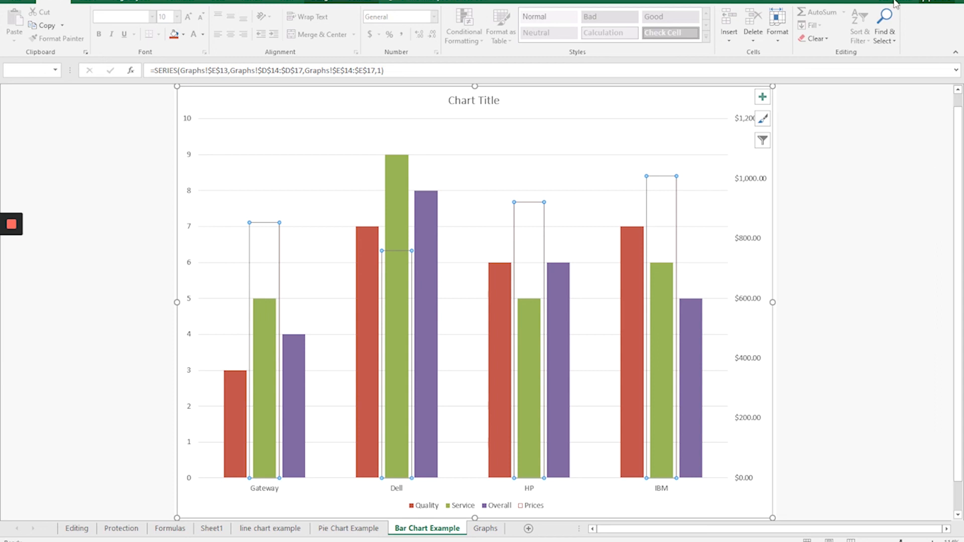
Change the chart title to "Computer Company Comparison".
left_click(483, 100)
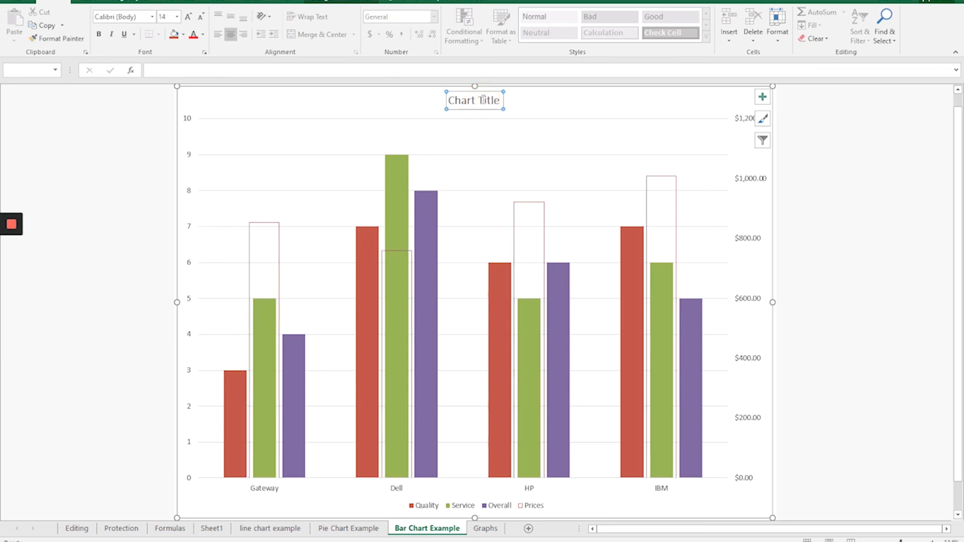
double_click(483, 100)
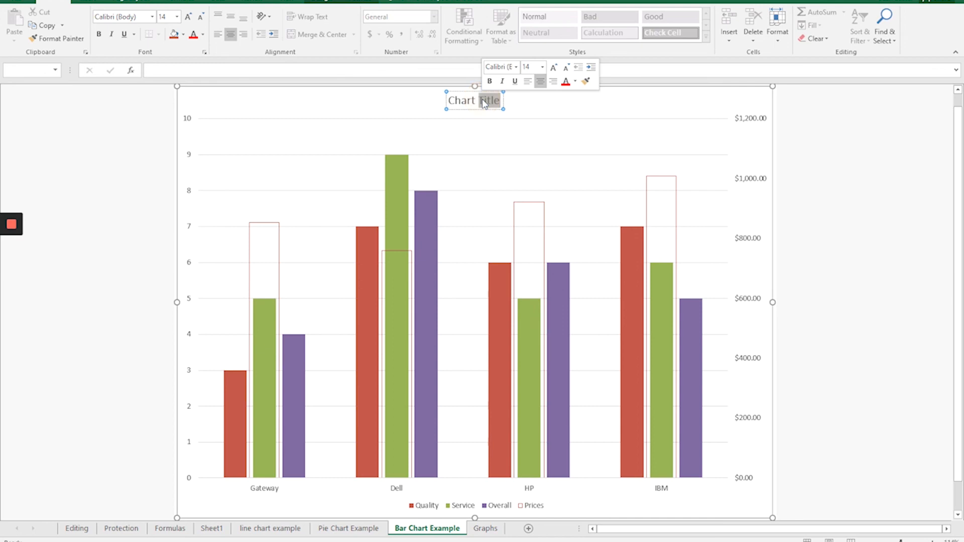
key("BackSpace")
key("BackSpace")
key("BackSpace")
key("BackSpace")
key("BackSpace")
key("BackSpace")
type("omputer Co")
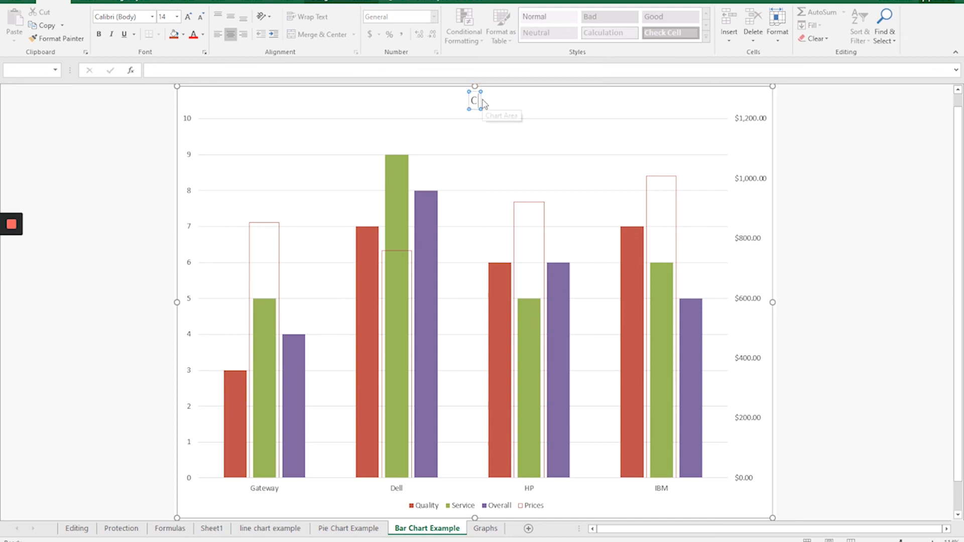
type("mpany Comparison")
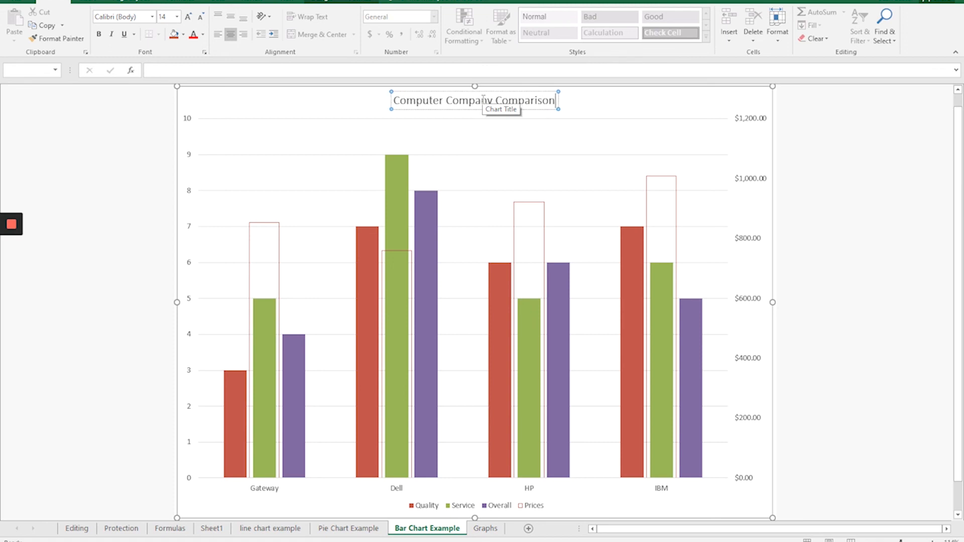
key("Return")
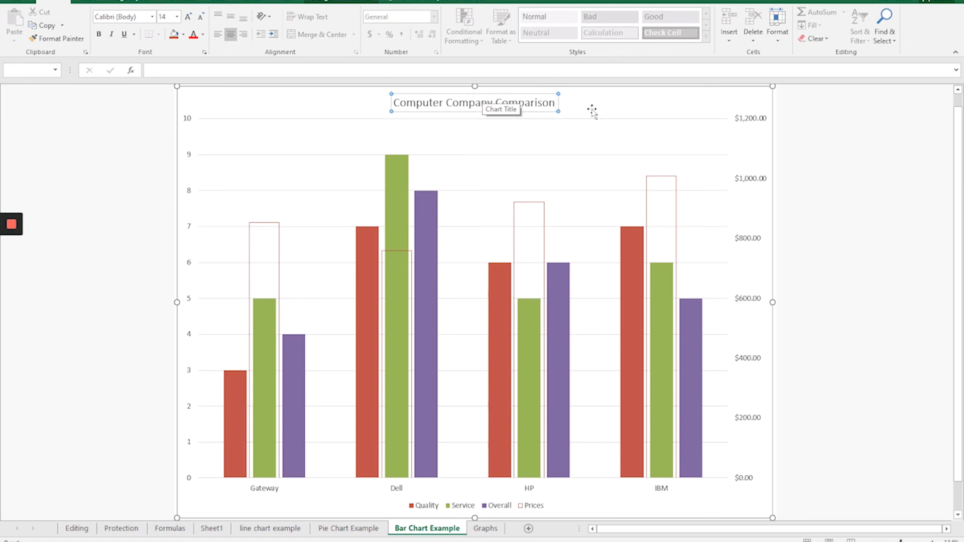
Apply a gradient fill to the chart area and close the formatting pane.
left_click(614, 105)
right_click(615, 106)
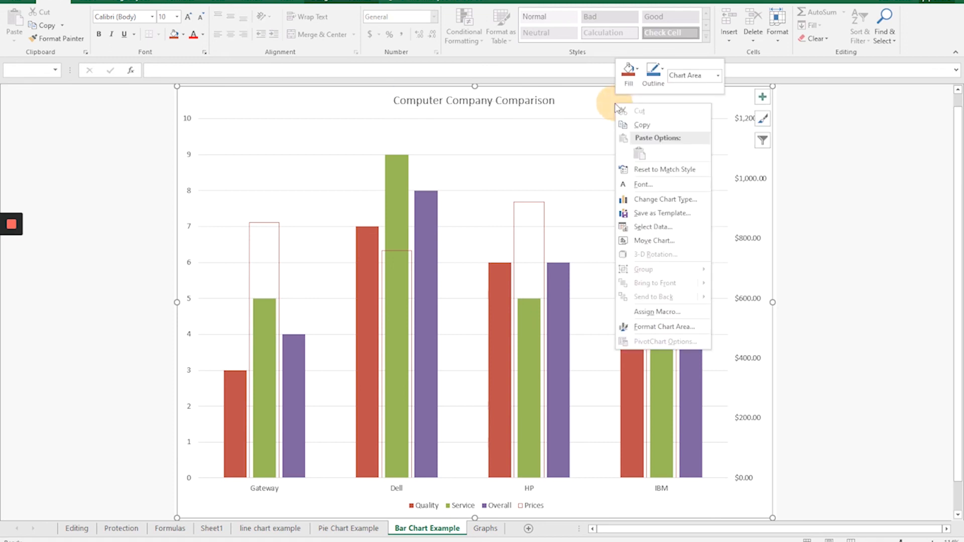
left_click(634, 328)
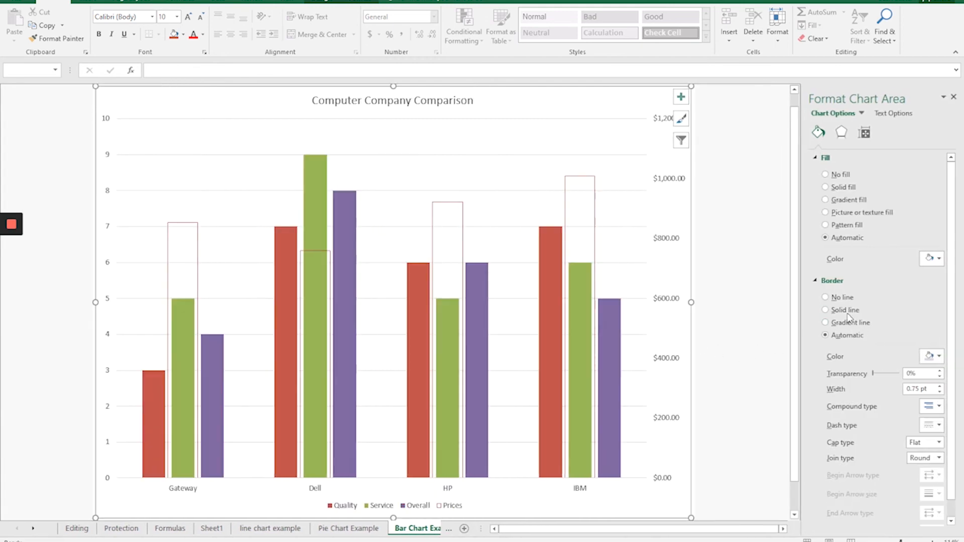
left_click(845, 200)
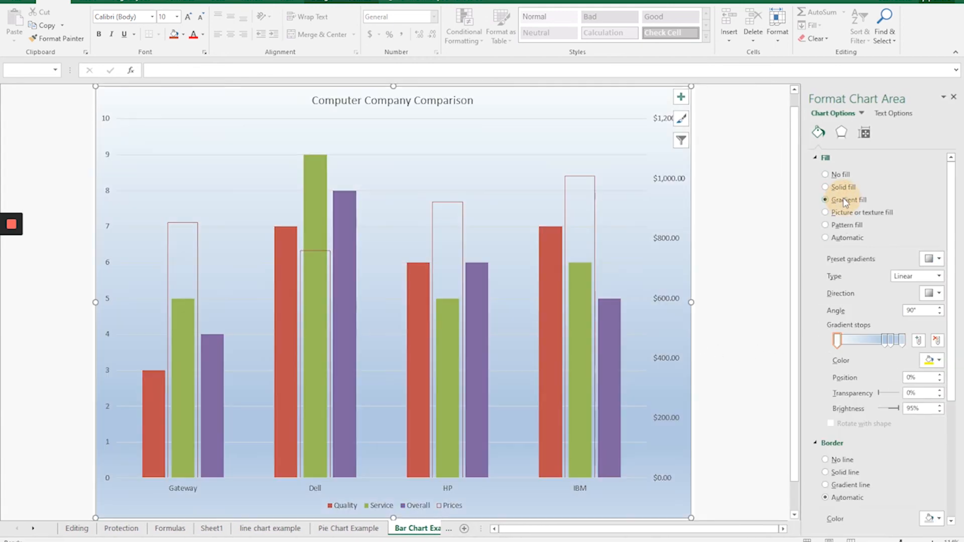
left_click(953, 98)
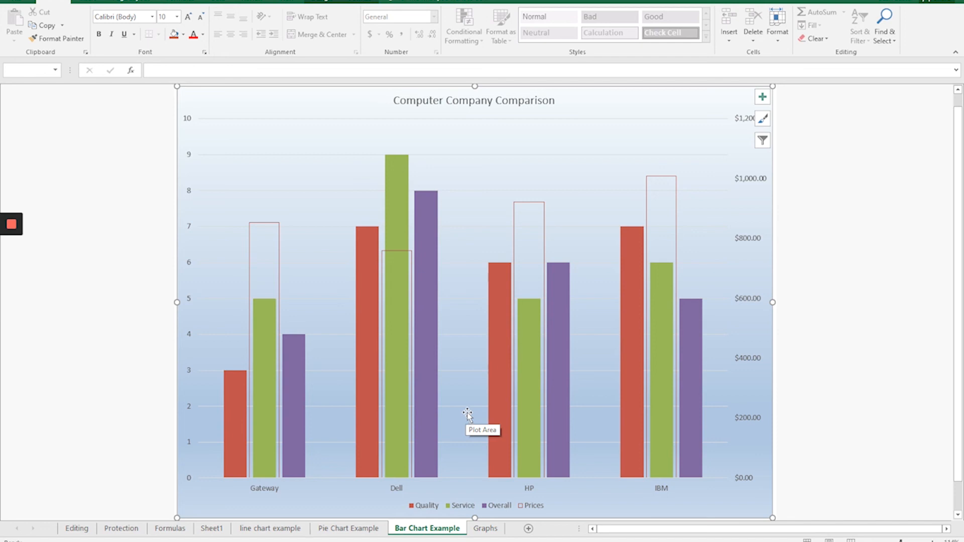
Return to the Graphs sheet, open the program options and review the Save, Proofing and Formulas settings.
left_click(486, 529)
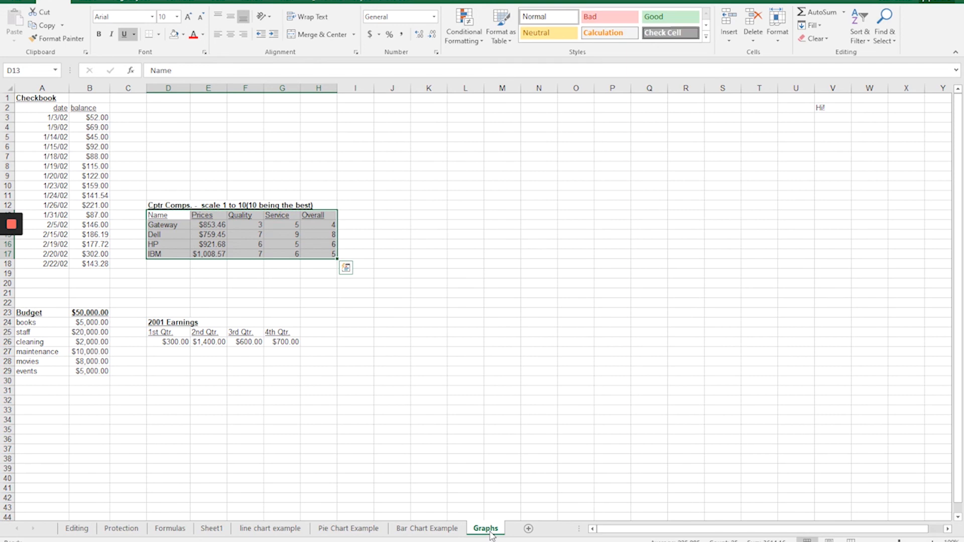
left_click(20, 2)
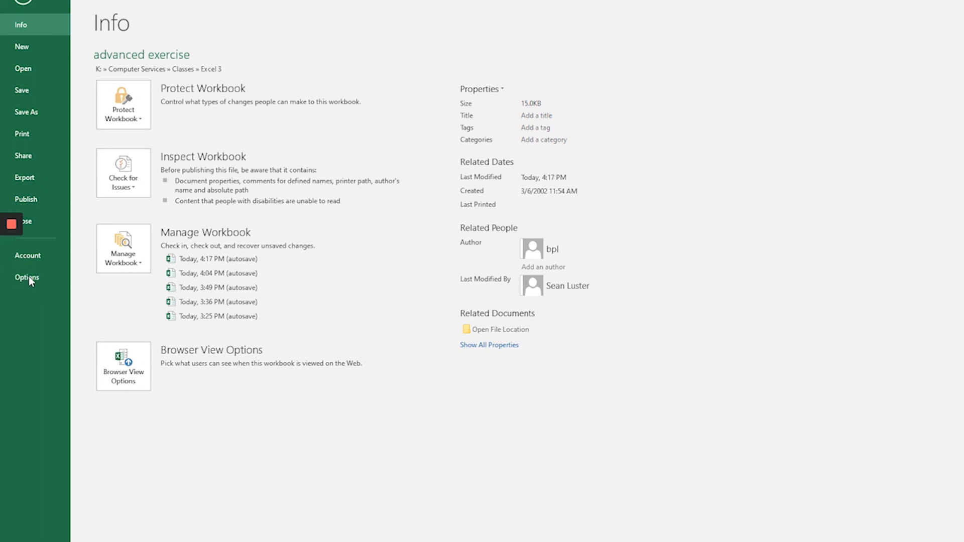
left_click(44, 277)
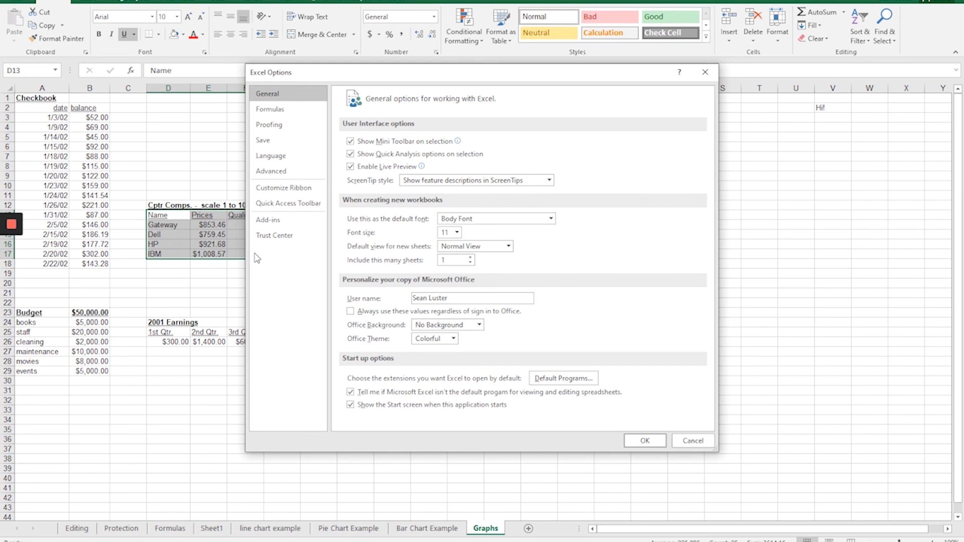
left_click(265, 142)
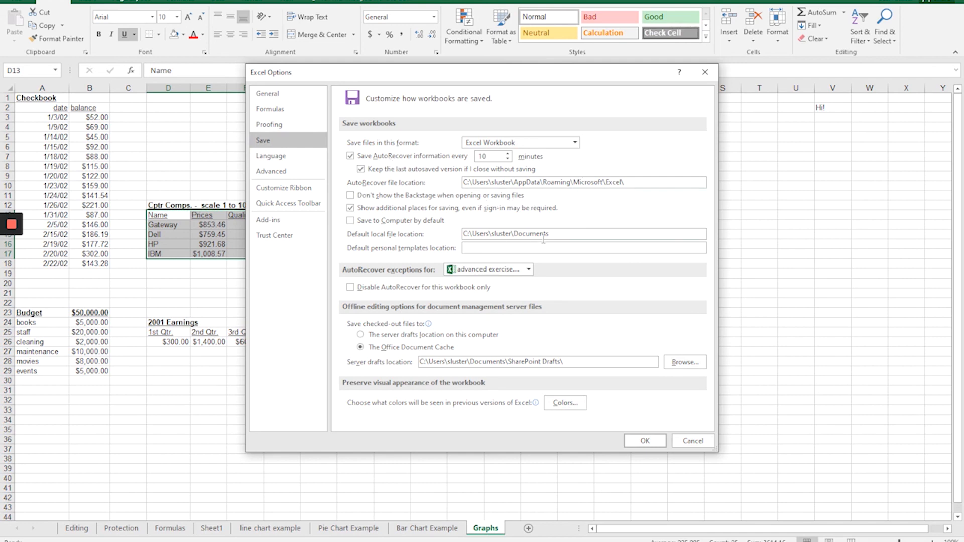
left_click(567, 236)
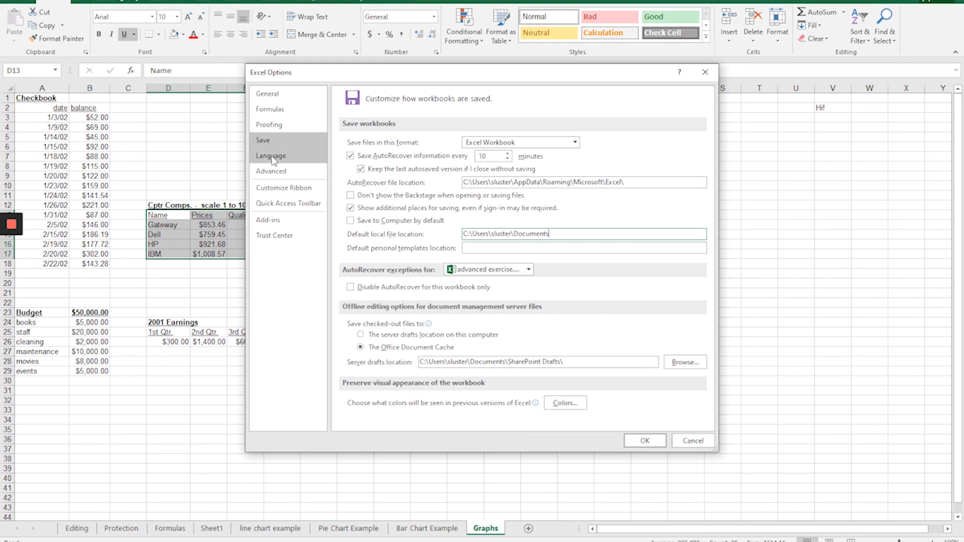
left_click(281, 124)
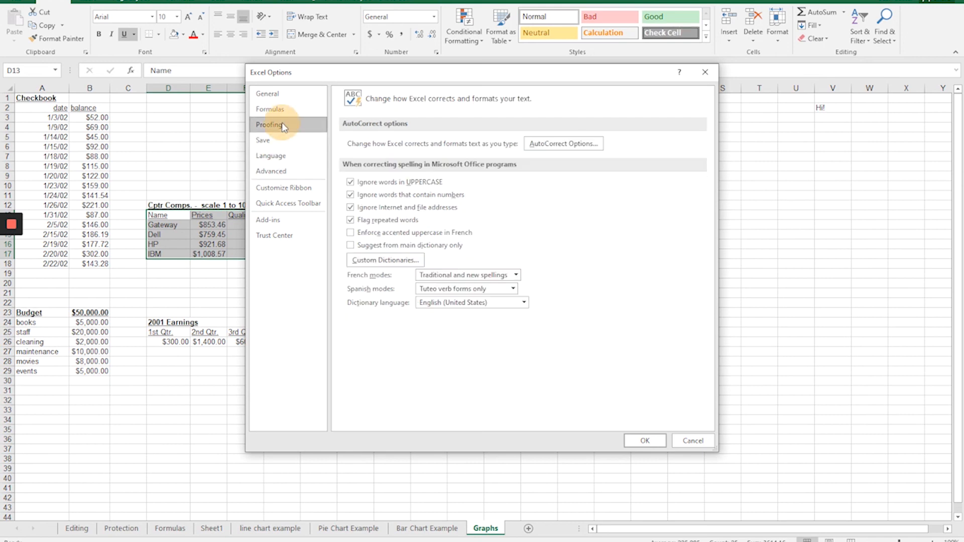
left_click(277, 110)
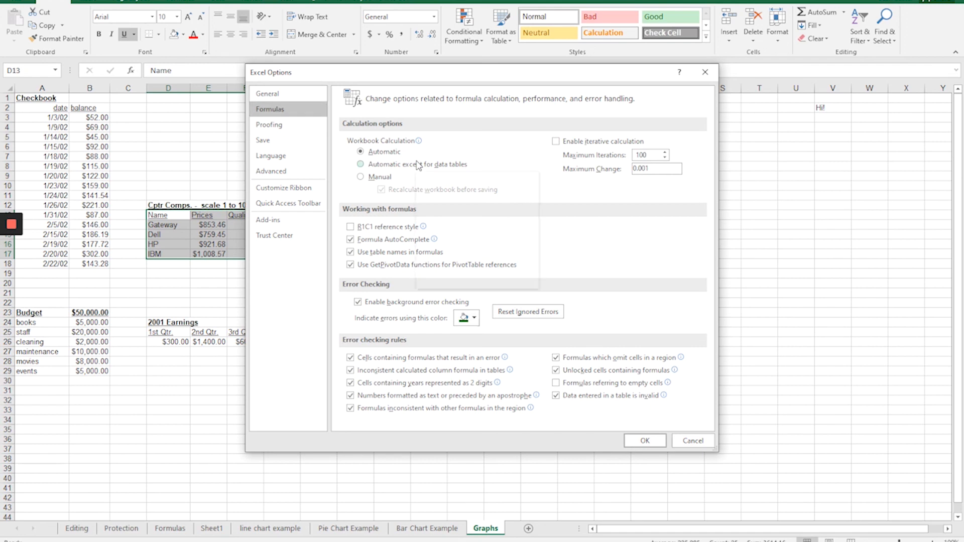
mouse_move(419, 166)
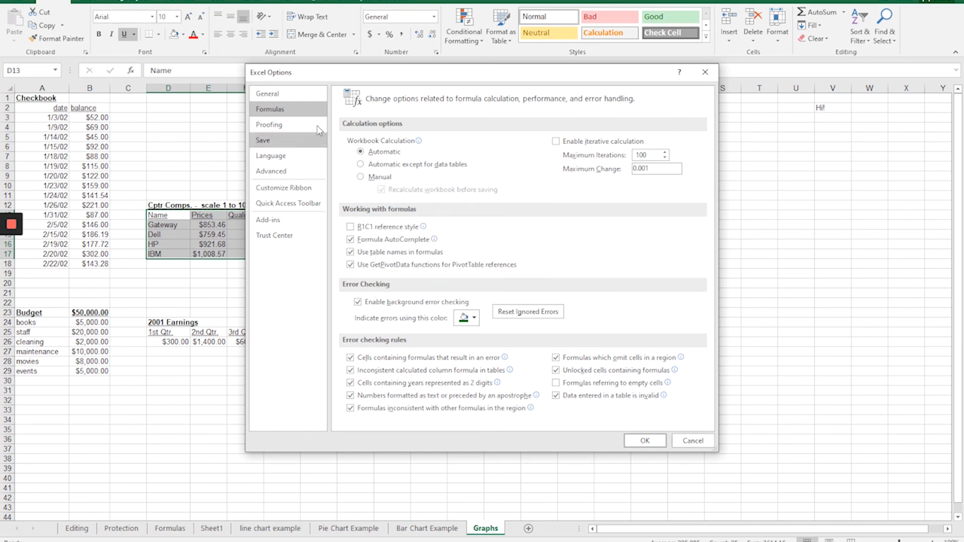
Try setting the number of sheets included in new workbooks to 52 in the General options.
left_click(271, 99)
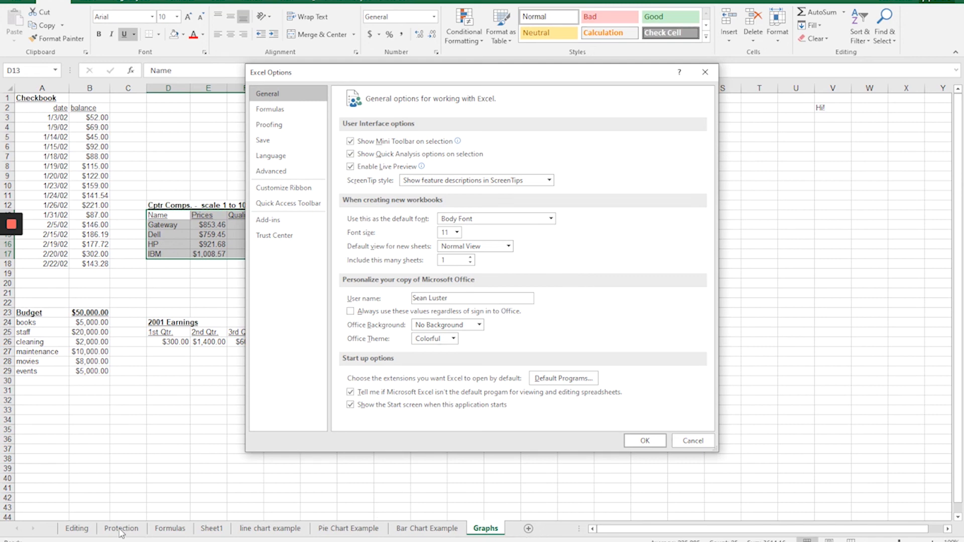
left_click(454, 259)
type("52")
key("BackSpace")
key("BackSpace")
Add the Freeze Panes command to the Quick Access Toolbar and confirm the options.
left_click(296, 243)
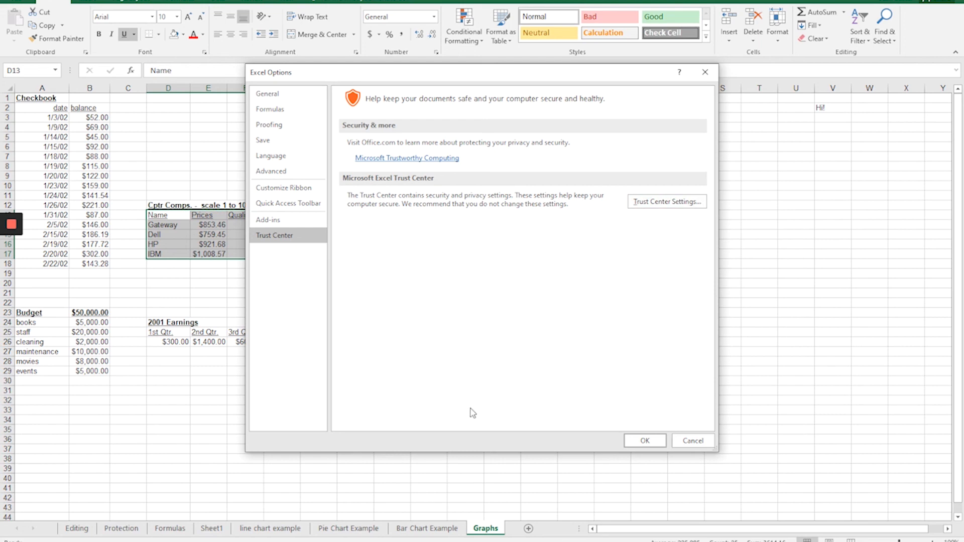
left_click(293, 204)
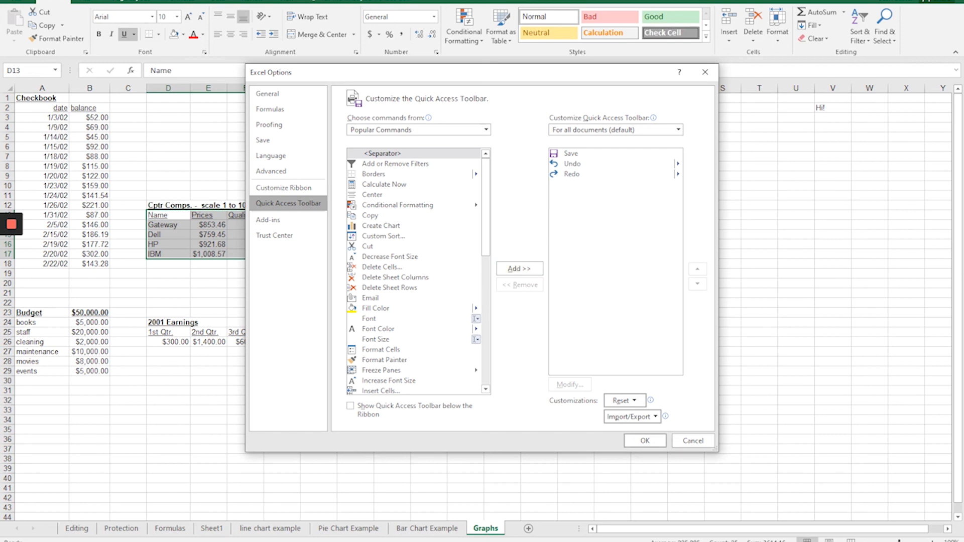
left_click(485, 320)
scroll(486, 306, "down", 2)
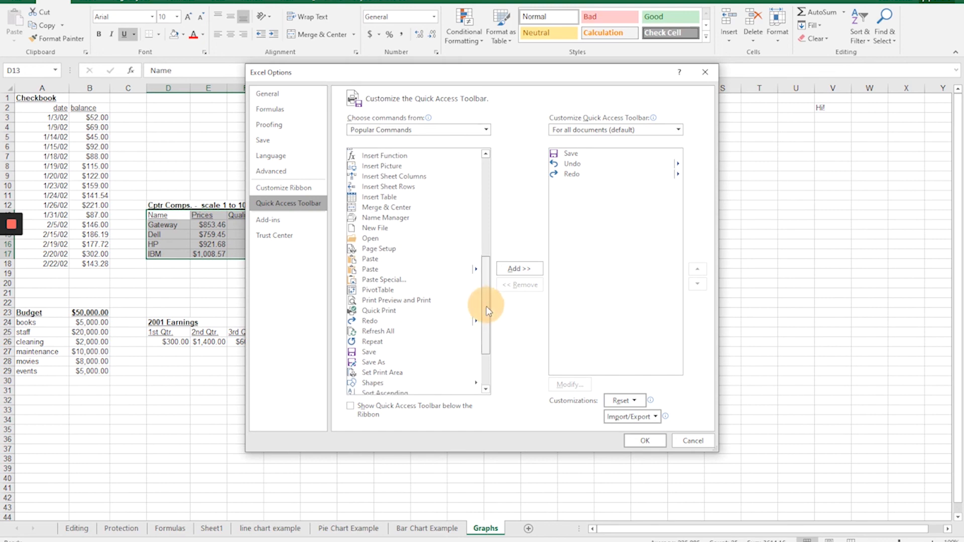
left_click_drag(490, 321, 492, 300)
left_click_drag(493, 276, 493, 248)
left_click(384, 266)
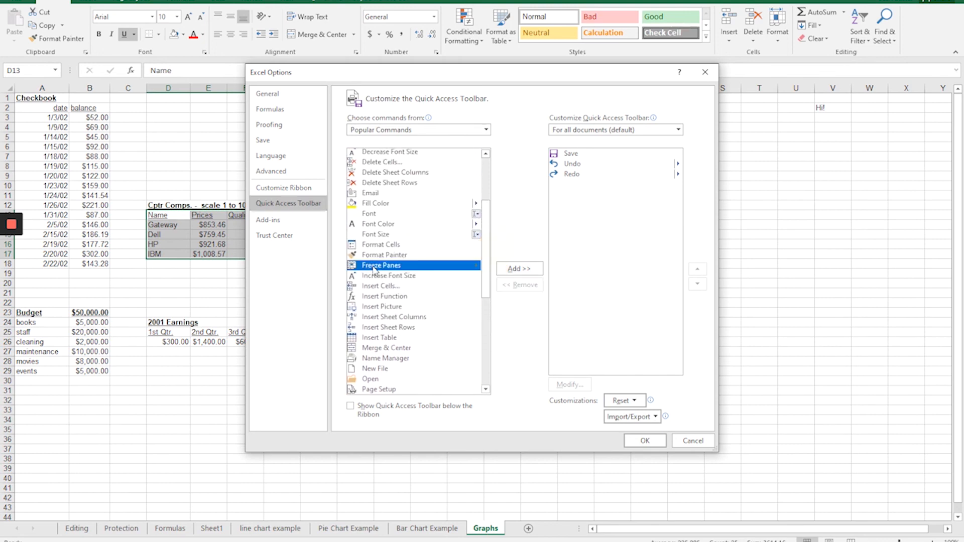
left_click(523, 271)
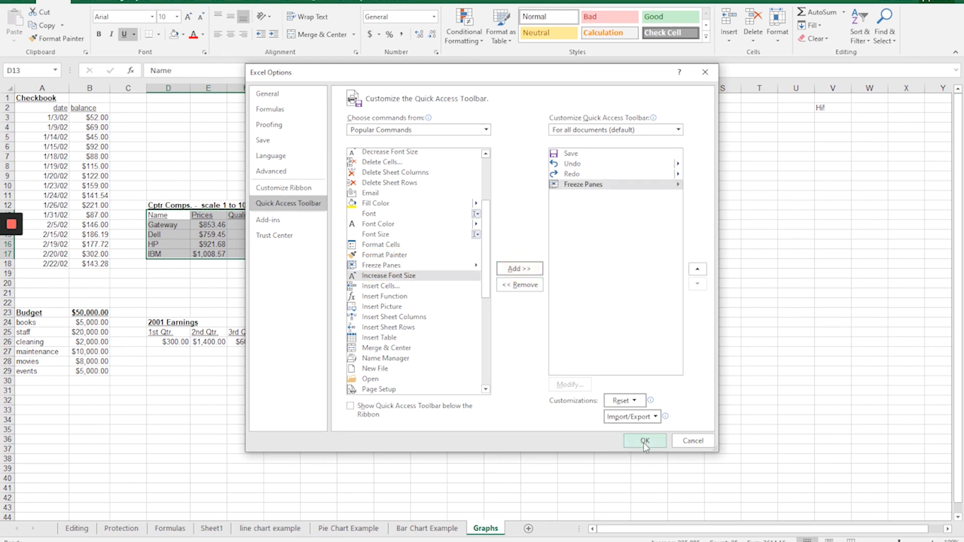
left_click(641, 442)
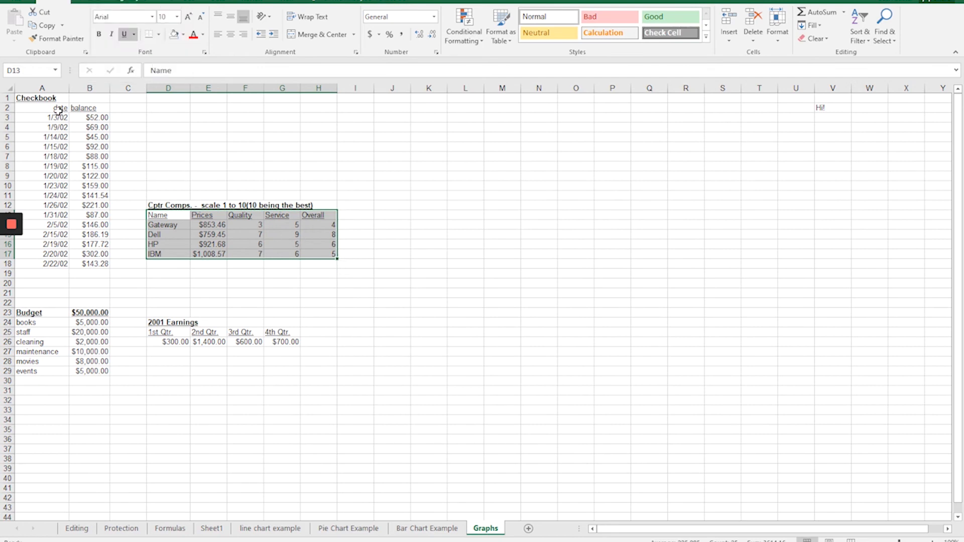
Reopen the program options to view the General settings and cancel the dialog.
left_click(17, 4)
left_click(28, 279)
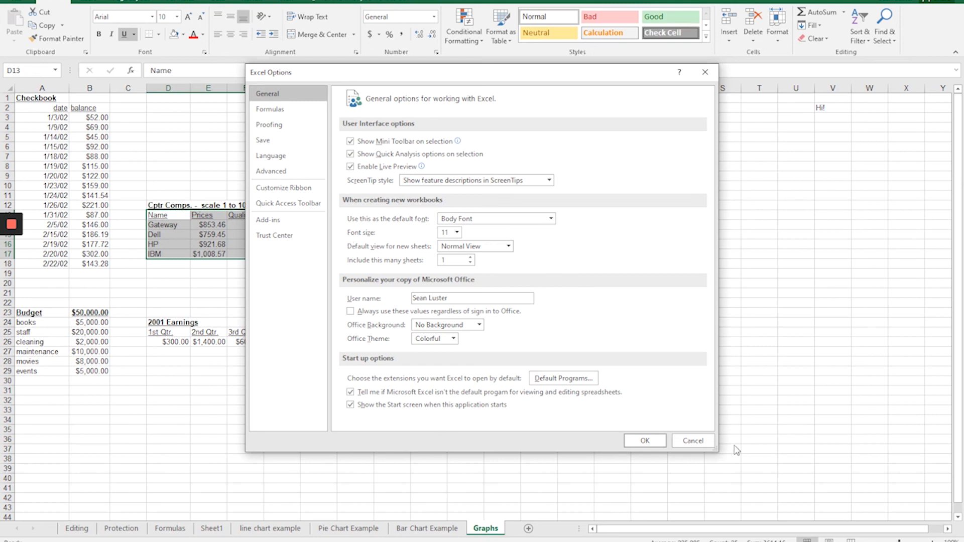
left_click(684, 440)
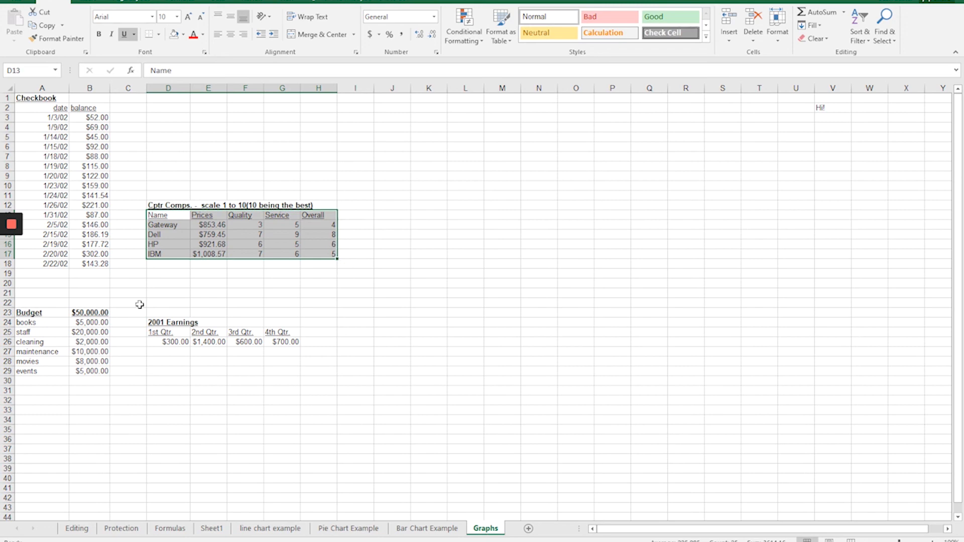
mouse_move(14, 227)
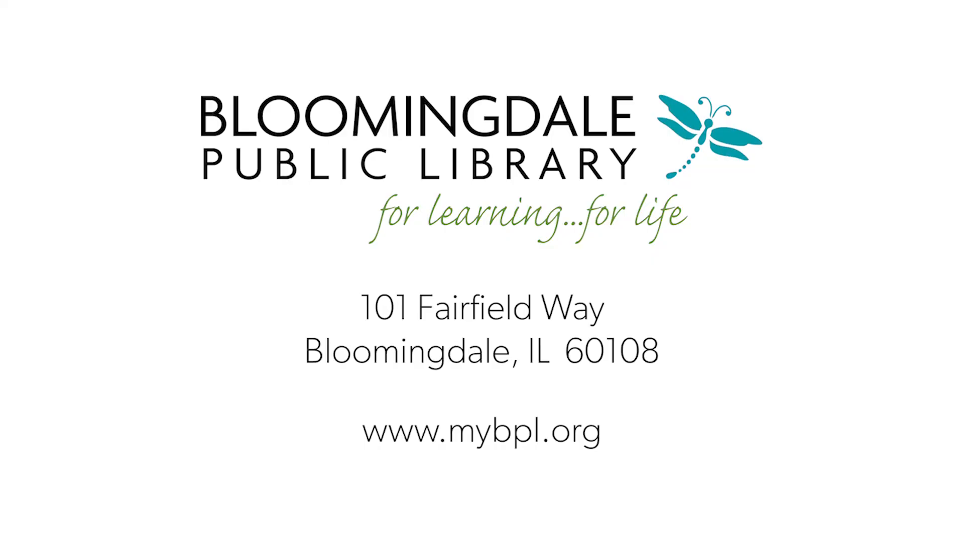